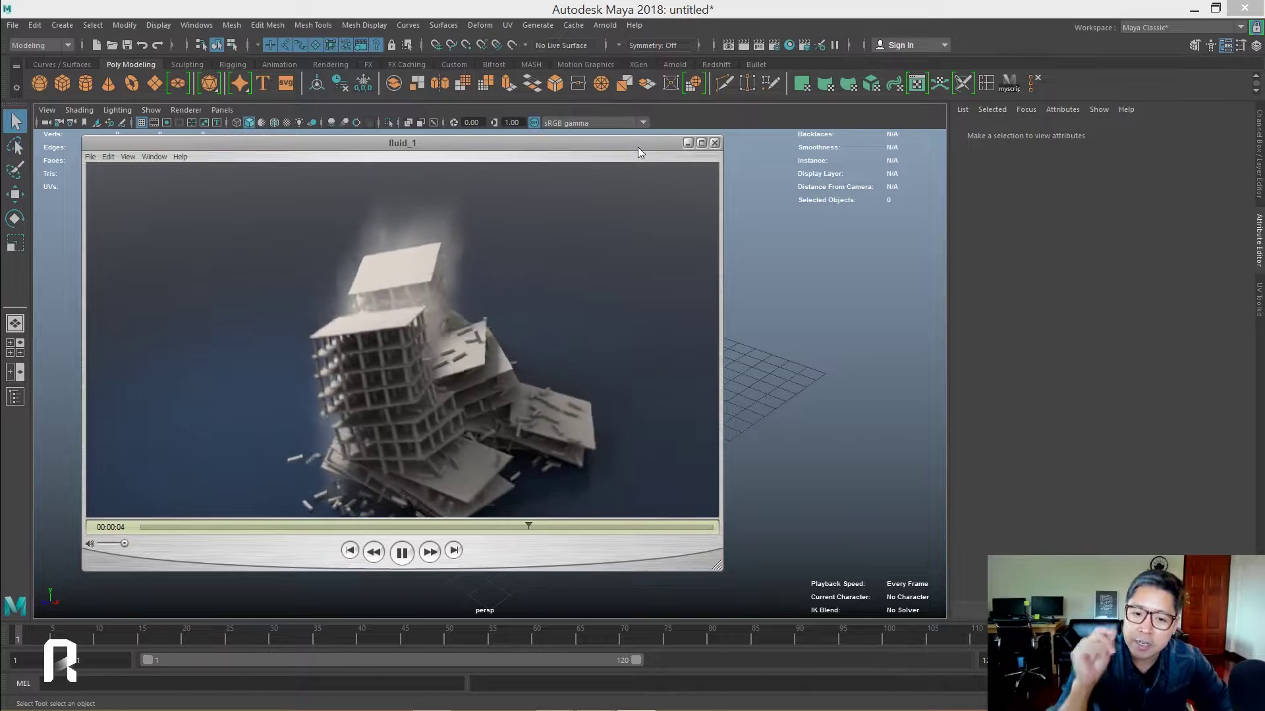
- Close the preview clip and create a polygon cube, viewed from the side
left_click(714, 143)
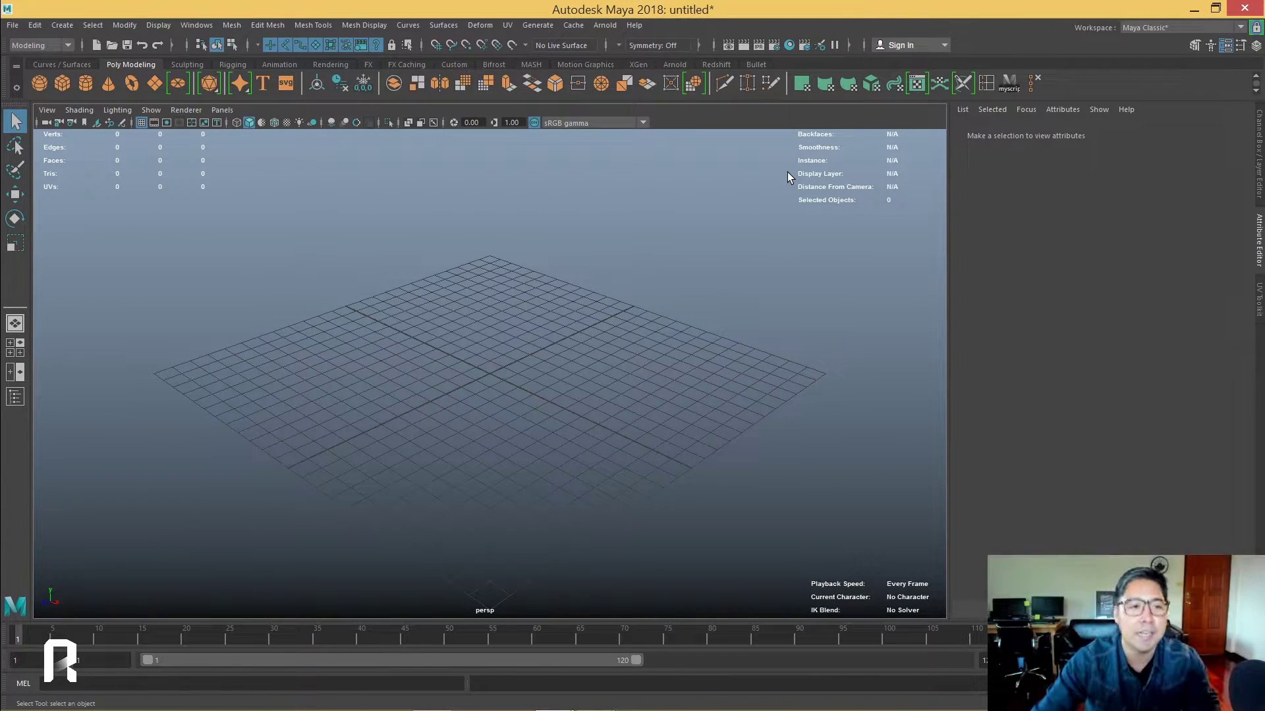
right_click_drag(452, 333, 529, 388, "shift")
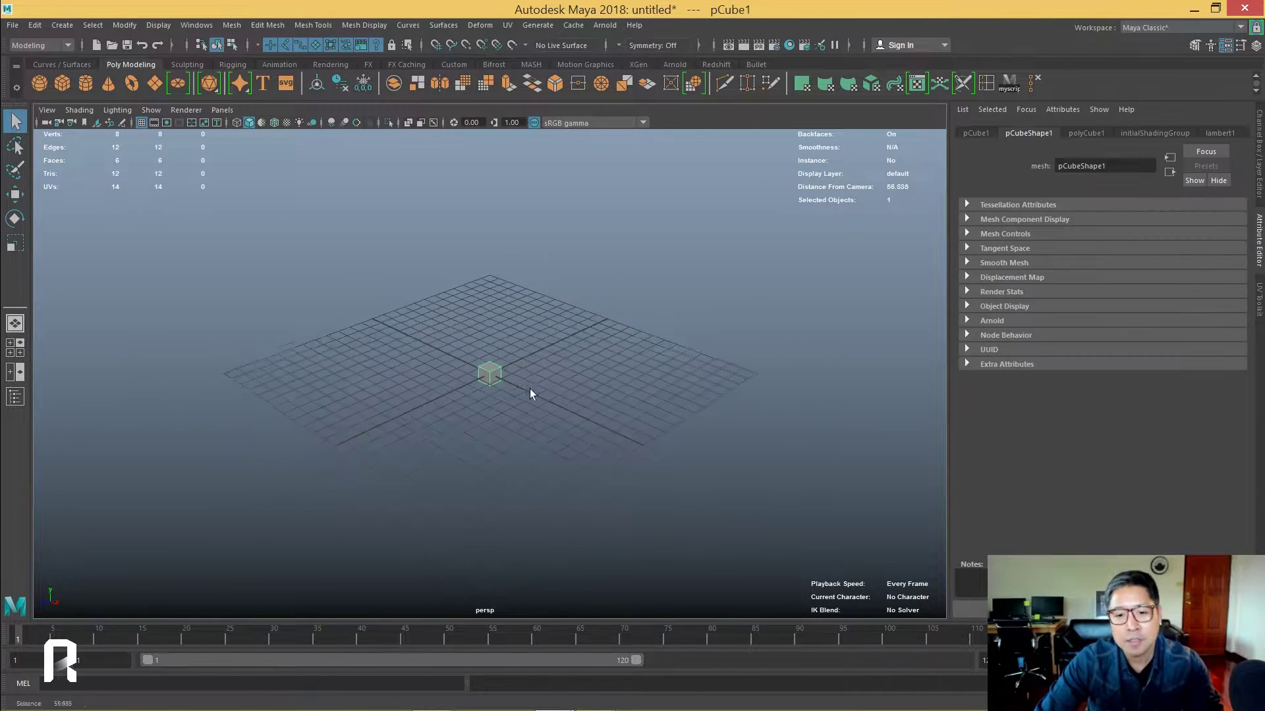
key("f")
key("space")
left_click(565, 370)
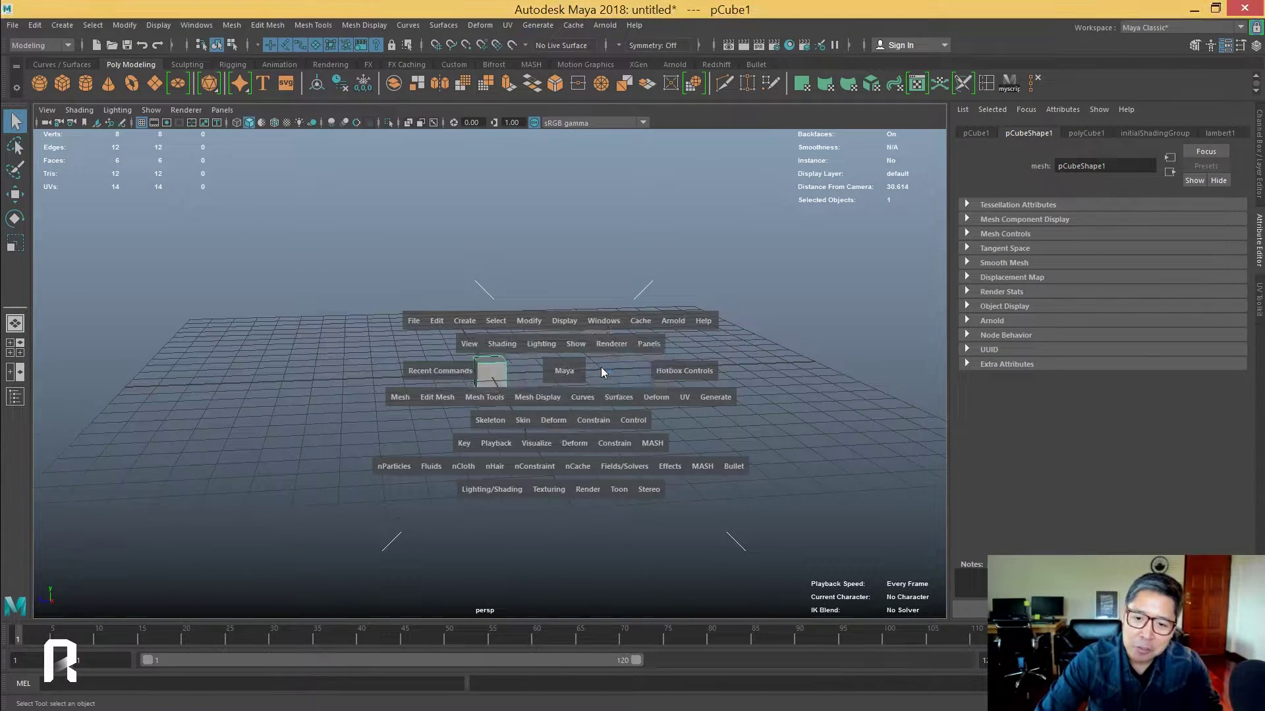
left_click_drag(565, 369, 600, 367)
- Scale the cube down along Y into a thin slab
key("r")
mouse_move(490, 319)
left_mouse_down()
mouse_move(482, 369)
mouse_move(636, 375)
left_mouse_up()
mouse_move(497, 315)
left_mouse_down()
mouse_move(485, 349)
mouse_move(491, 318)
left_mouse_up()
key("w")
key("r")
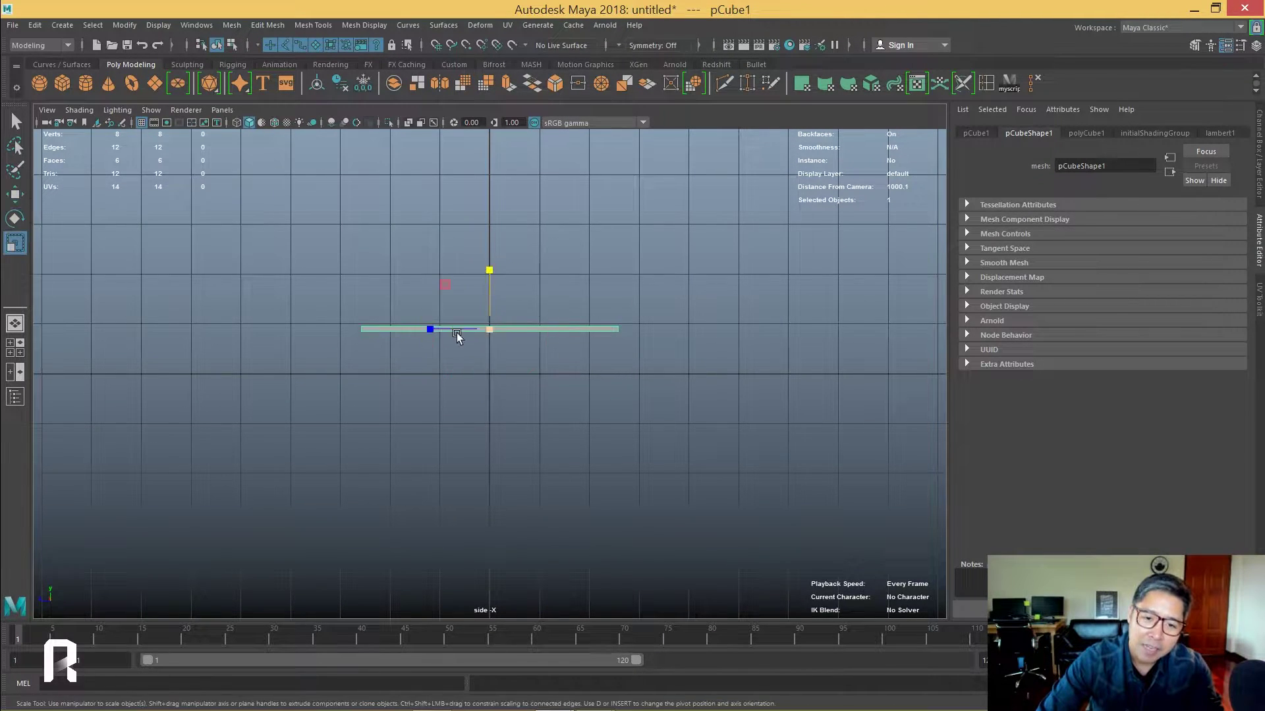
- Back in perspective, stretch the slab along X and Z into a wide floor plate
key("space")
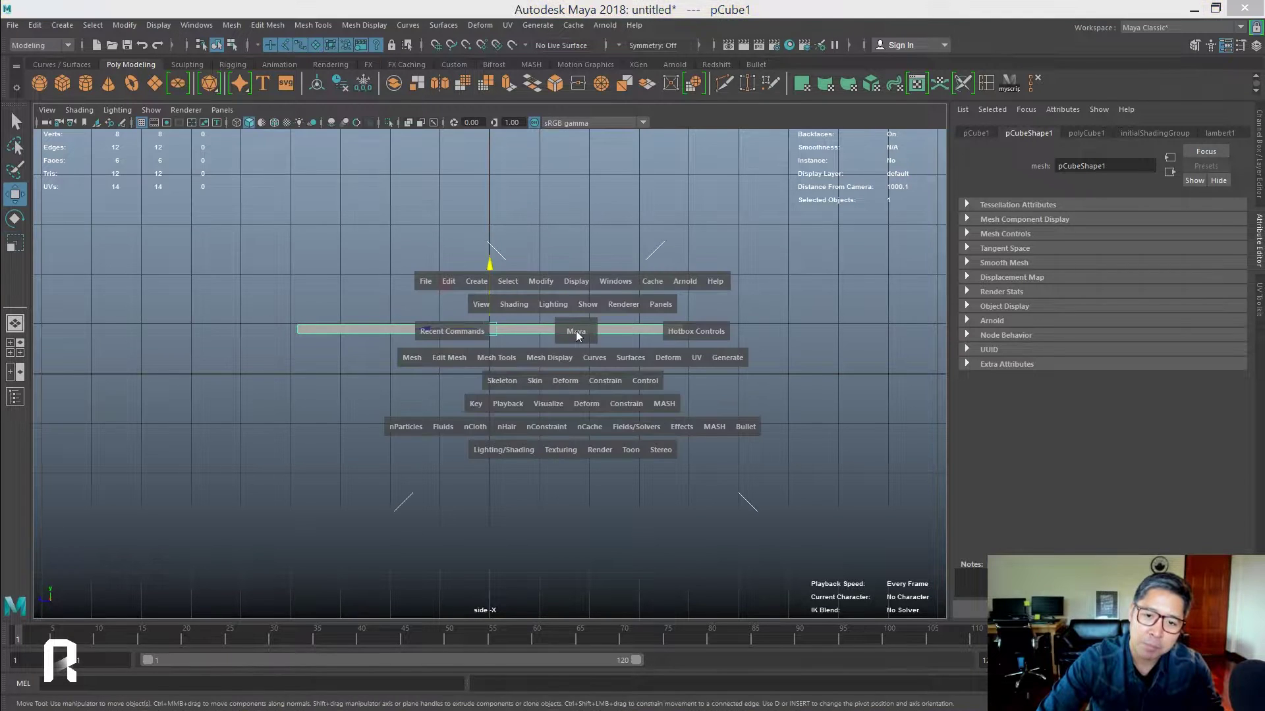
left_click_drag(580, 333, 579, 289)
key("e")
key("r")
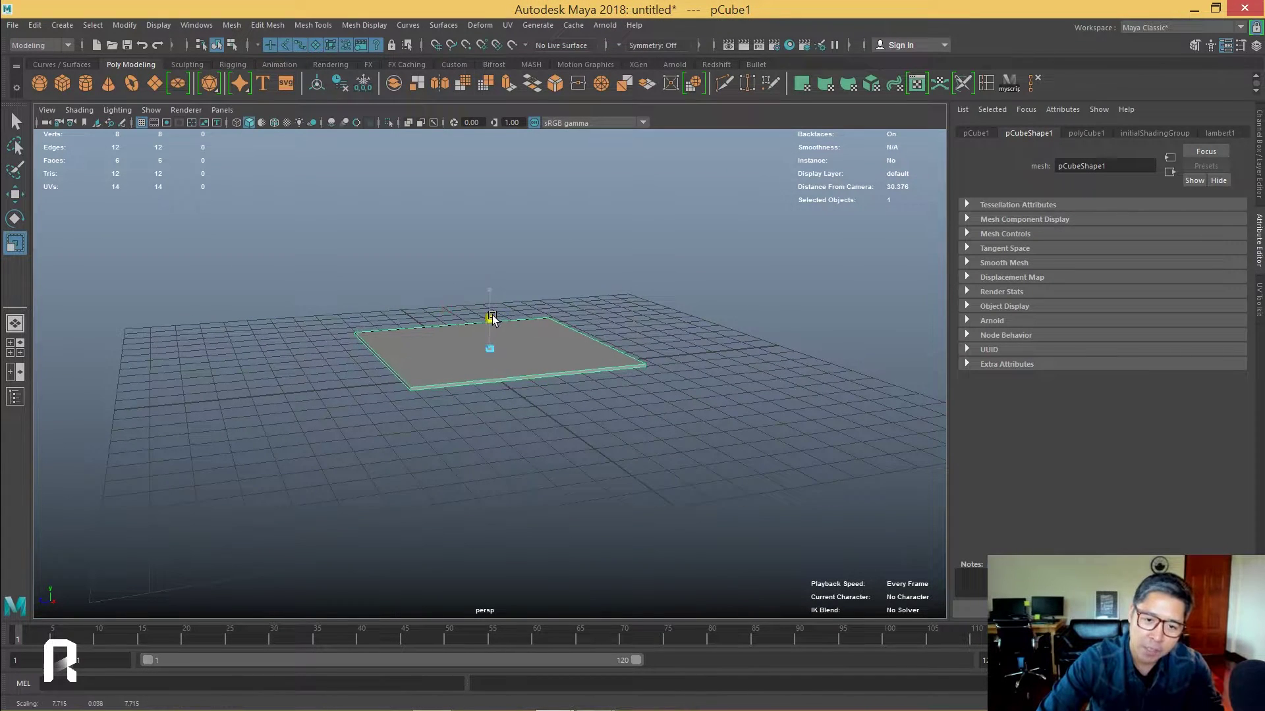
mouse_move(564, 361)
left_mouse_down("alt")
mouse_move(538, 350)
mouse_move(642, 351)
left_mouse_up("alt")
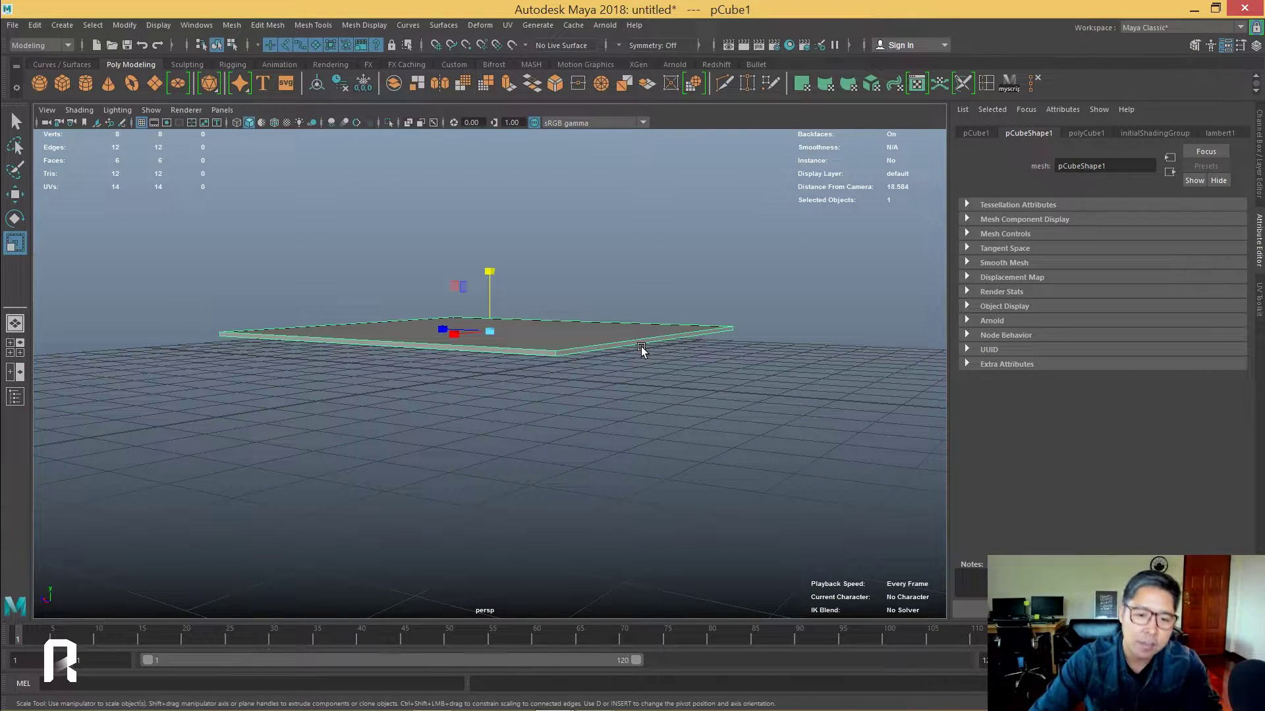
- Duplicate the slab and shrink the copy into a thin column standing beneath it
left_click_drag(560, 358, 571, 355, "alt")
key("w")
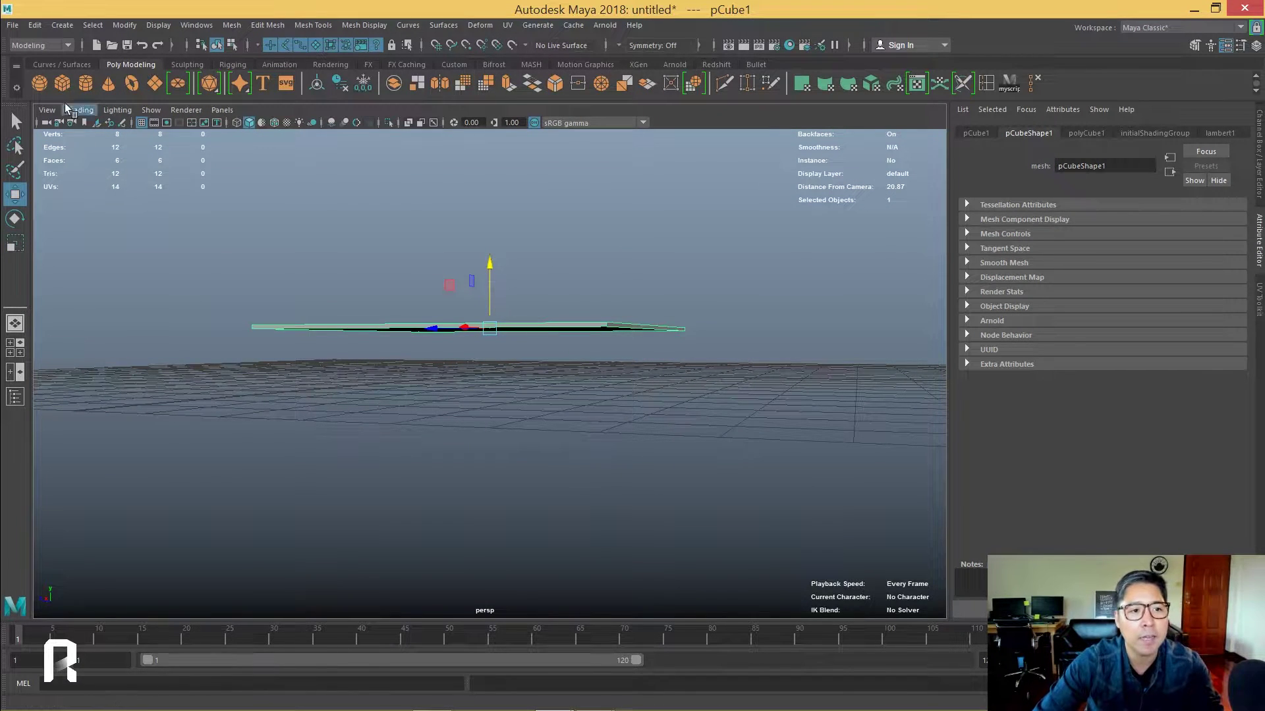
key("ctrl+d")
mouse_move(489, 294)
left_mouse_down()
mouse_move(488, 333)
mouse_move(531, 336)
left_mouse_up()
key("r")
key("space")
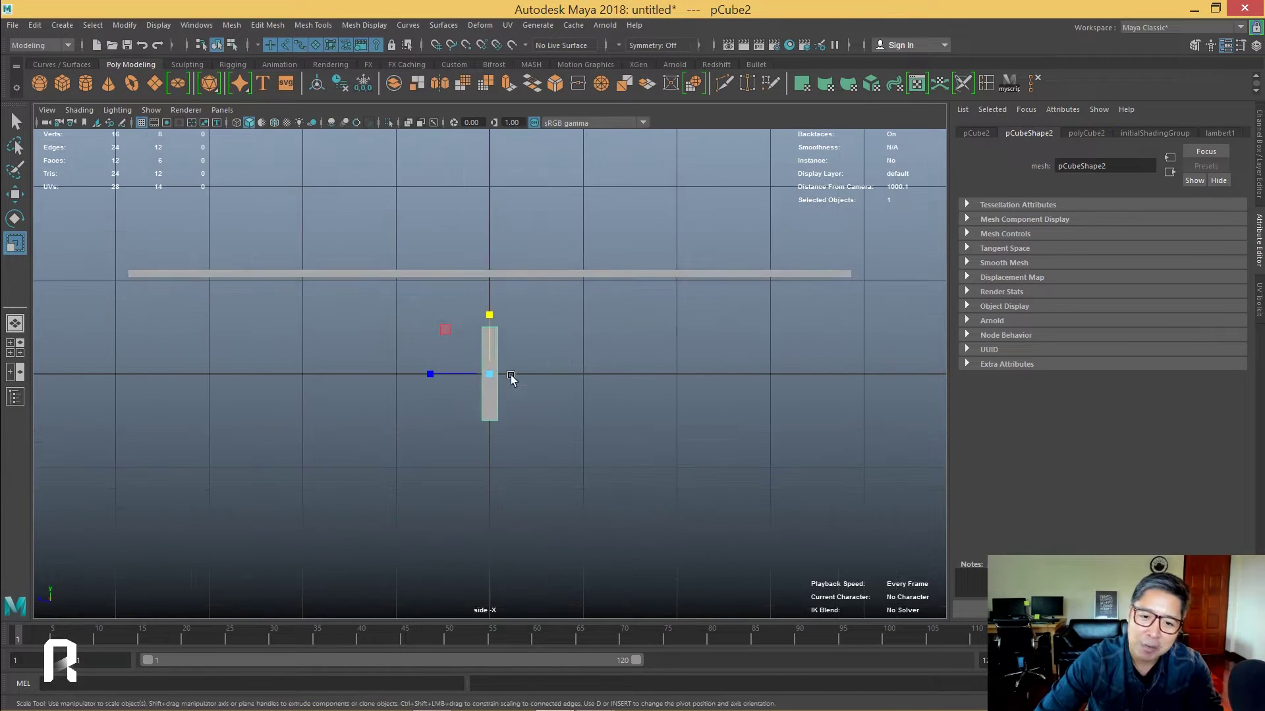
left_click_drag(492, 379, 477, 370)
key("w")
mouse_move(488, 322)
left_mouse_down()
mouse_move(483, 263)
mouse_move(485, 274)
left_mouse_up()
left_click(517, 274)
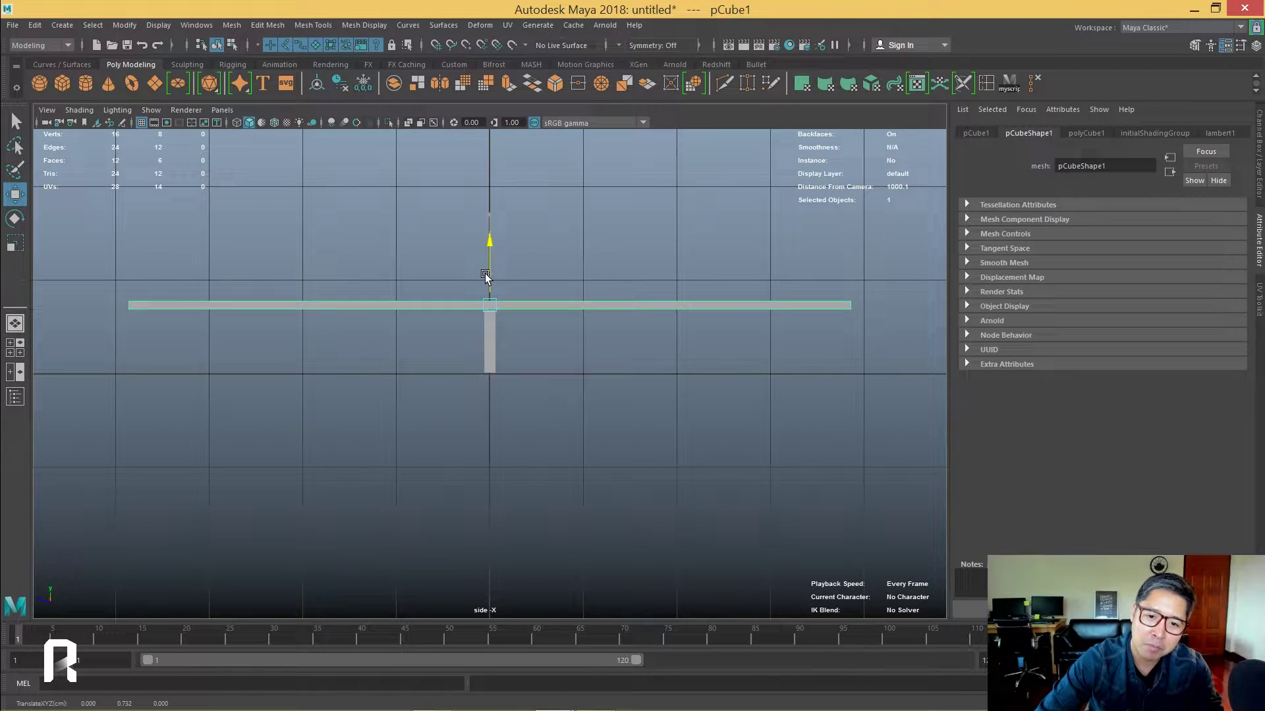
left_click(488, 341)
- Copy the column sideways to form a row of columns under the slab
key("space")
left_click_drag(511, 346, 512, 330)
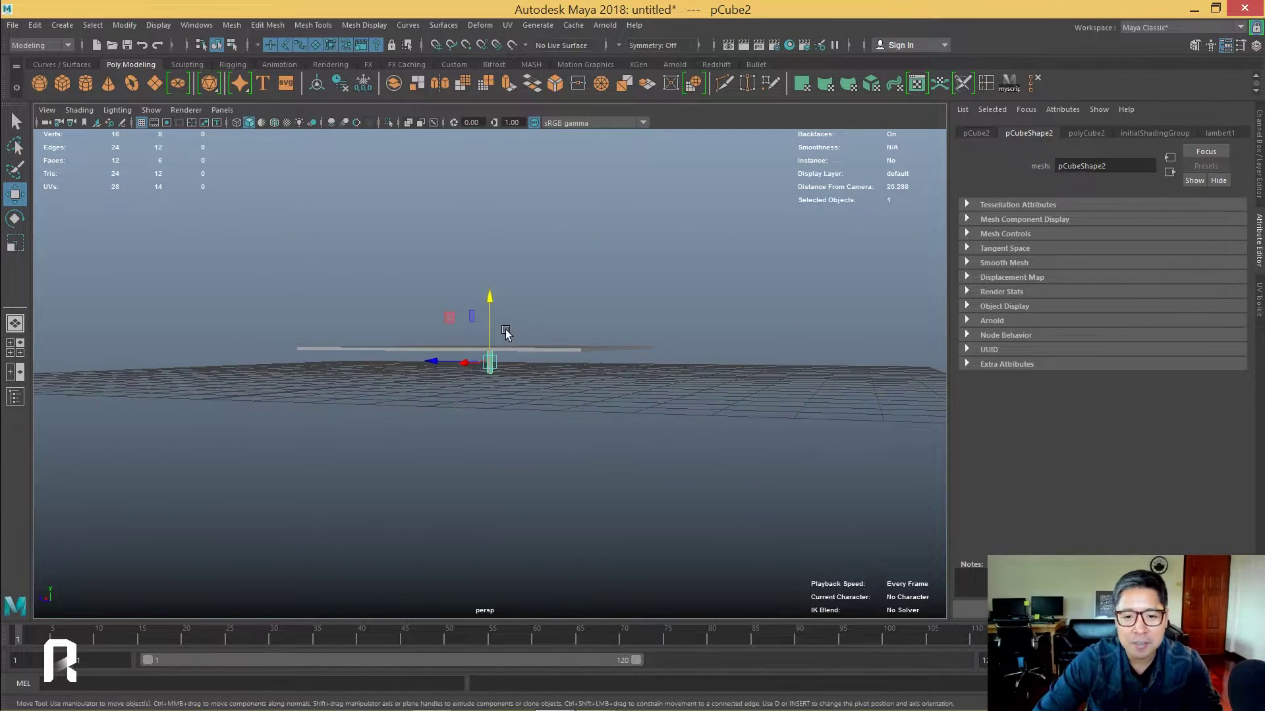
right_click_drag(506, 331, 558, 369, "alt")
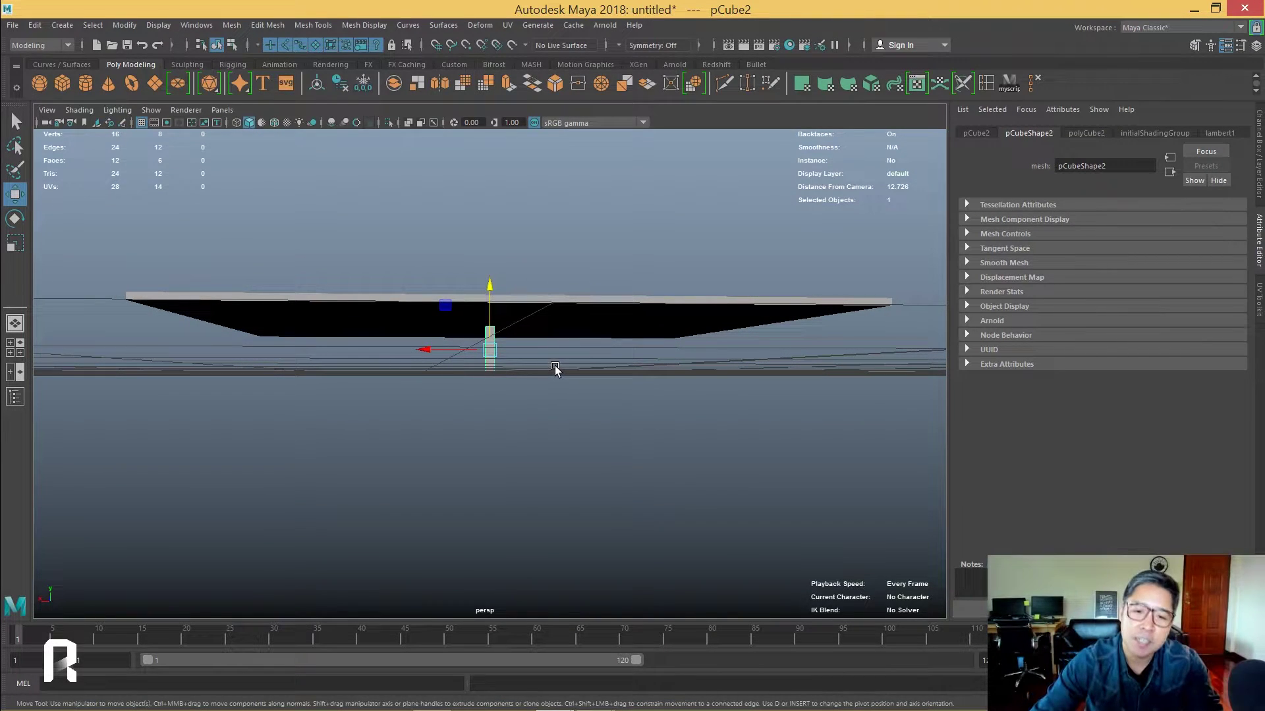
mouse_move(501, 361)
left_mouse_down("alt")
mouse_move(435, 370)
mouse_move(446, 353)
mouse_move(409, 347)
mouse_move(404, 367)
left_mouse_up("alt")
key("ctrl+d")
key("ctrl+d")
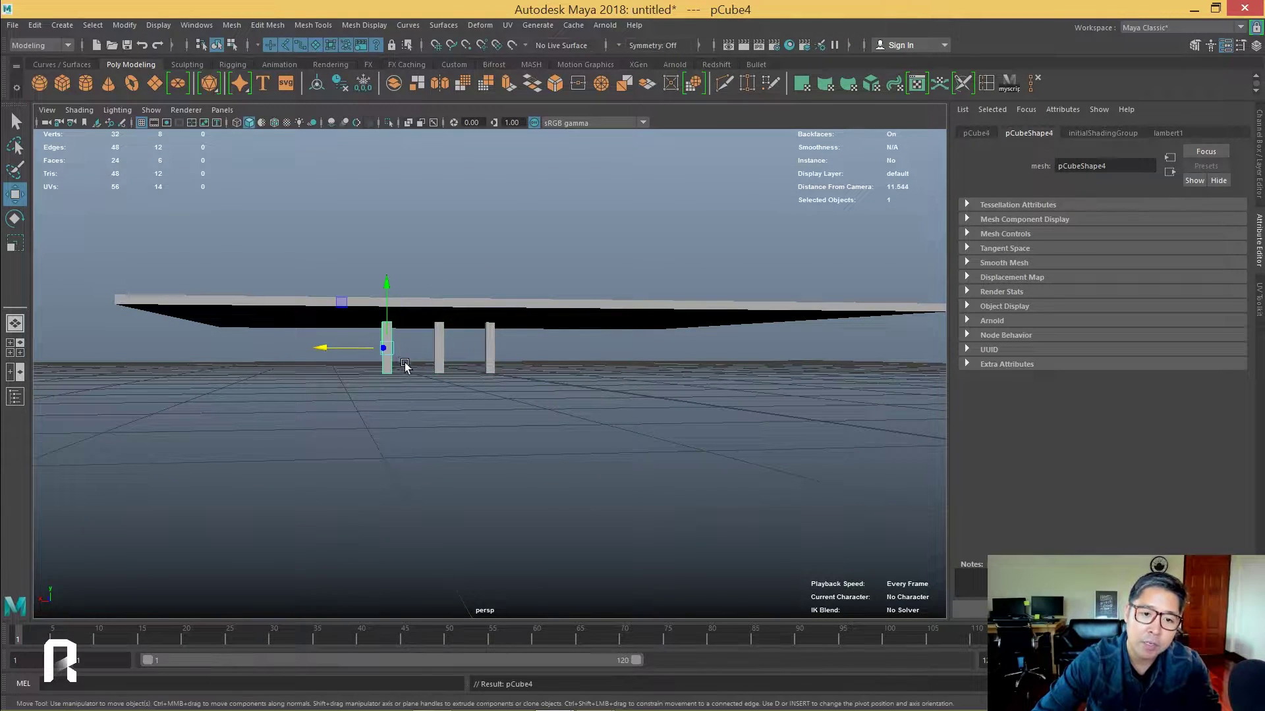
mouse_move(201, 359)
left_mouse_down()
mouse_move(523, 359)
mouse_move(460, 362)
left_mouse_up()
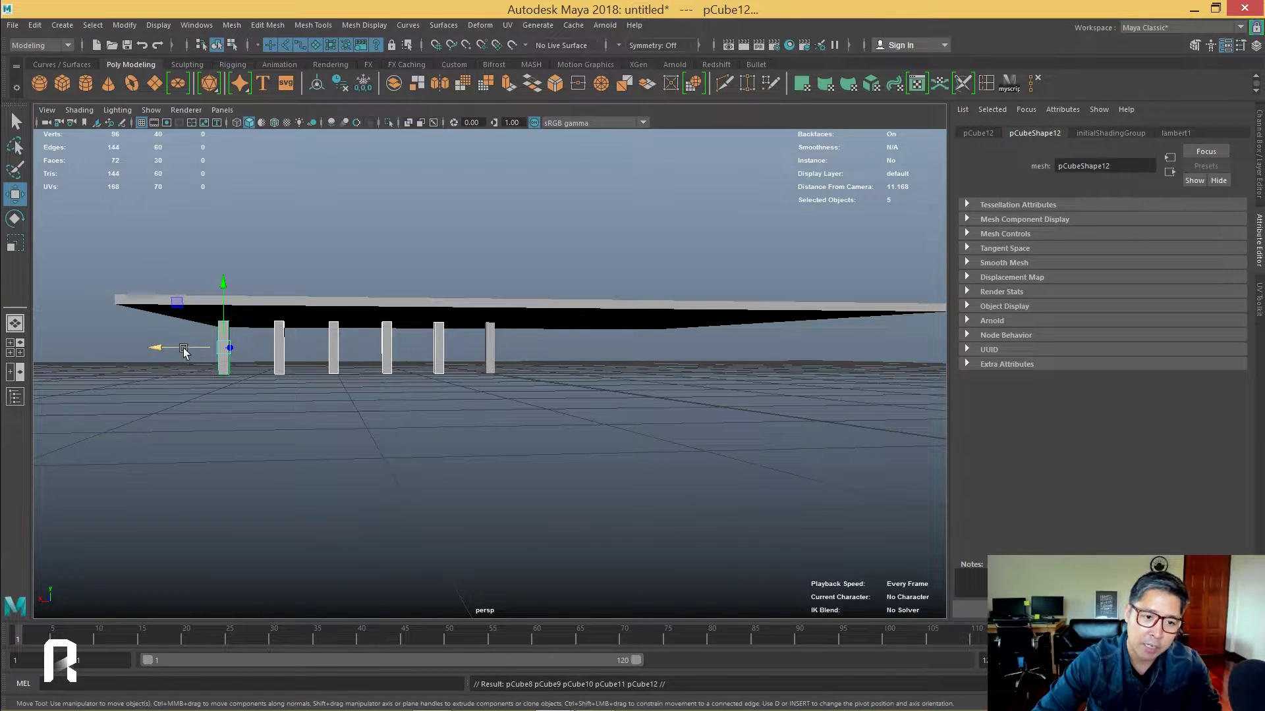
mouse_move(184, 349)
left_mouse_down()
mouse_move(506, 359)
mouse_move(531, 373)
left_mouse_up()
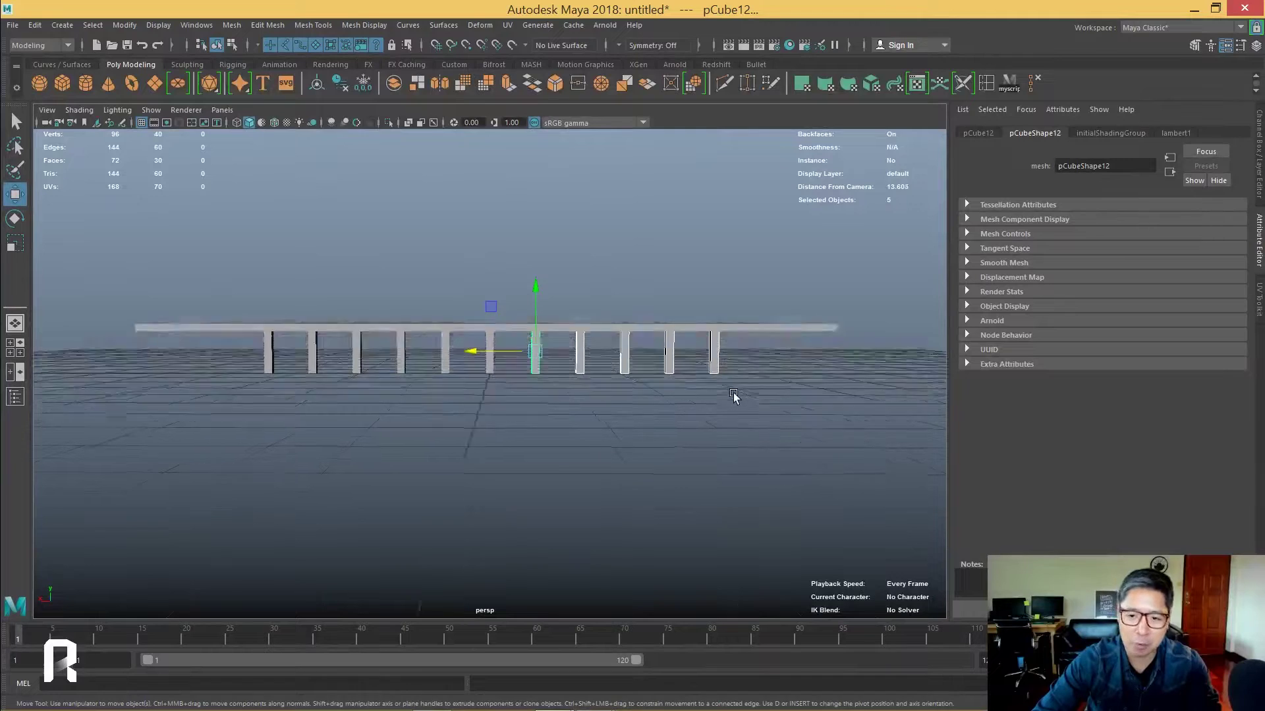
- Shift+D-duplicate the eleven columns into offset rows, reaching pCube56
mouse_move(734, 396)
left_mouse_down("alt")
mouse_move(748, 393)
mouse_move(208, 356)
mouse_move(376, 375)
mouse_move(436, 359)
mouse_move(384, 347)
mouse_move(446, 384)
mouse_move(398, 381)
left_mouse_up("alt")
key("shift+d")
key("shift+d")
key("shift+d")
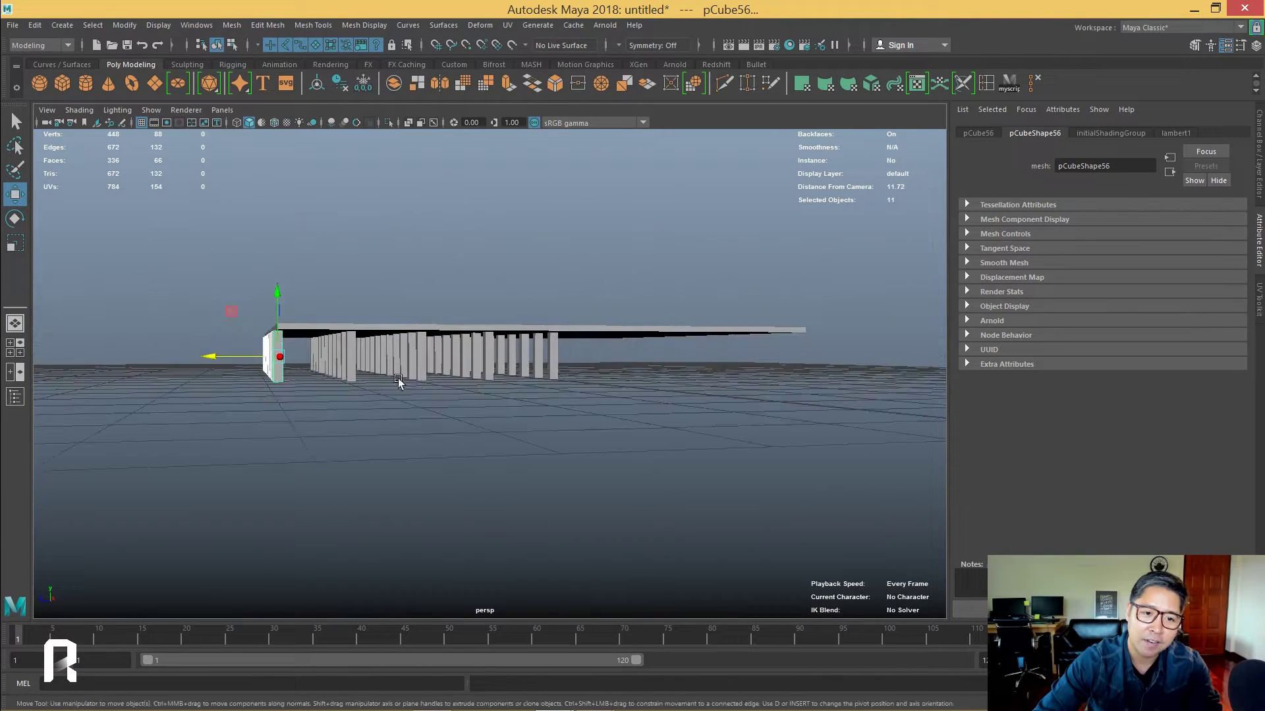
left_click_drag(242, 356, 399, 369, "alt")
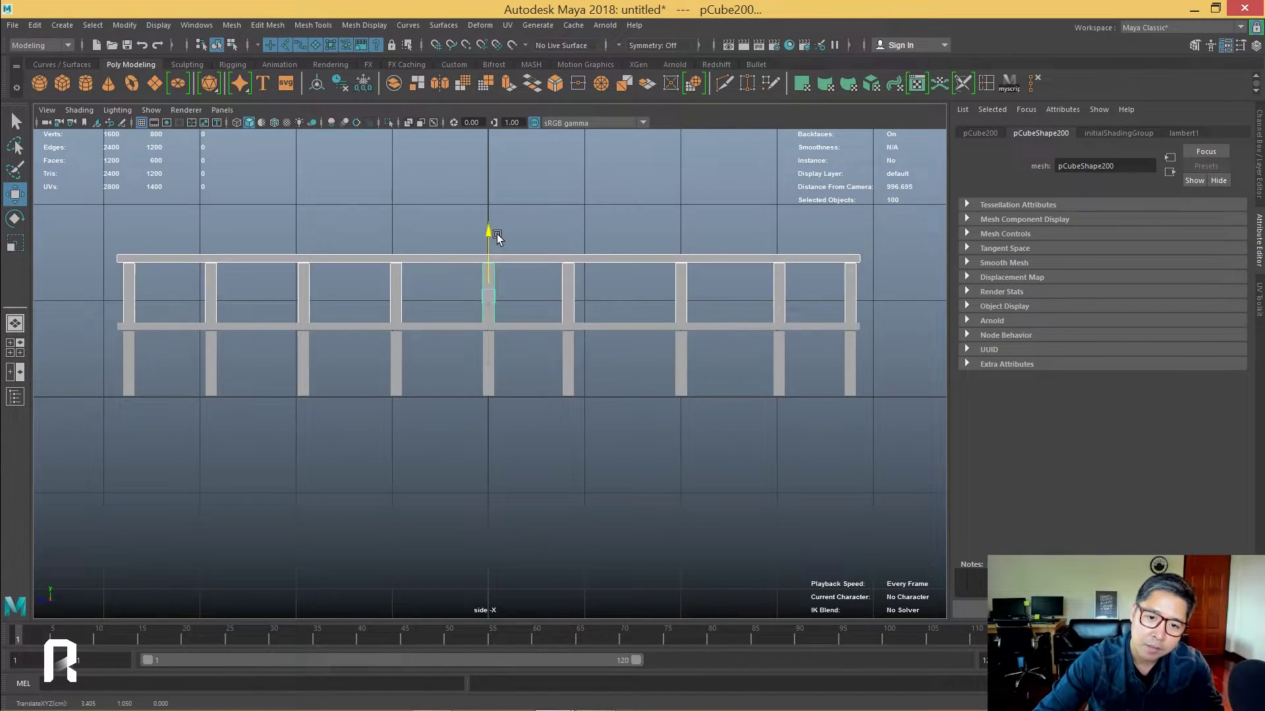
- Clone the floor-and-column set upward along Y as a second storey
left_click_drag(496, 234, 497, 229)
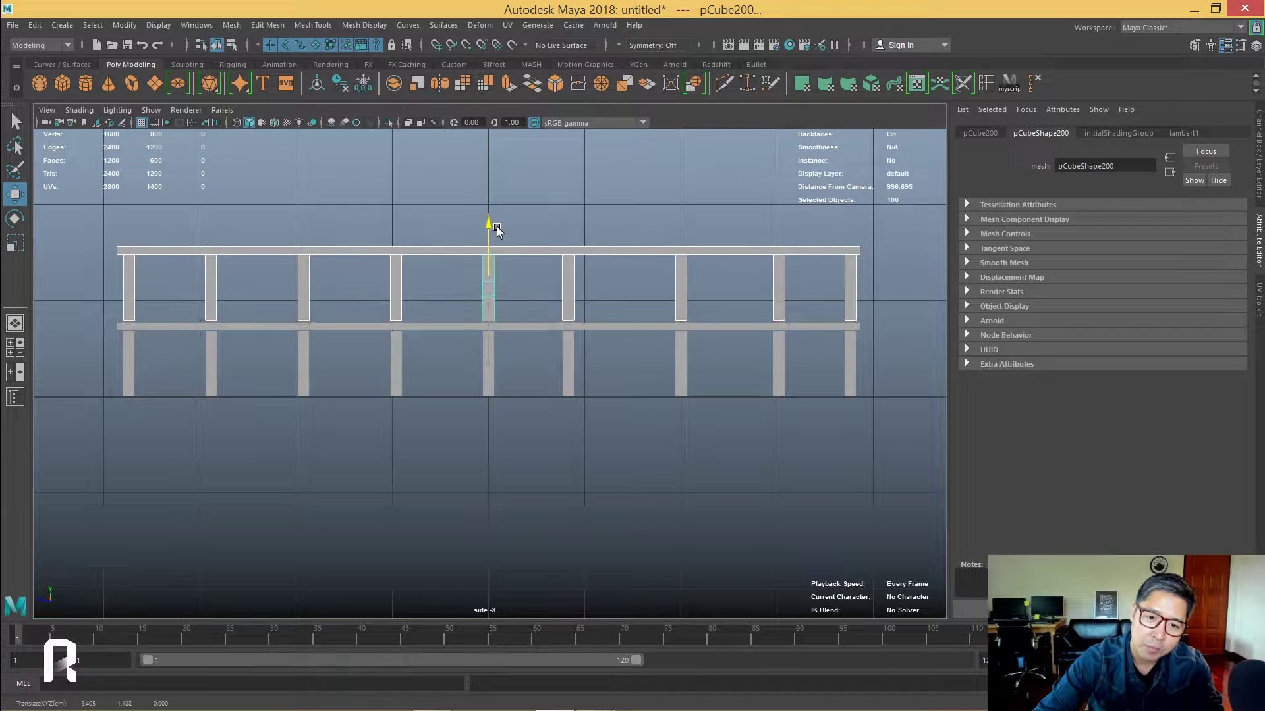
scroll(496, 234, "up", 2)
scroll(492, 243, "up", 4)
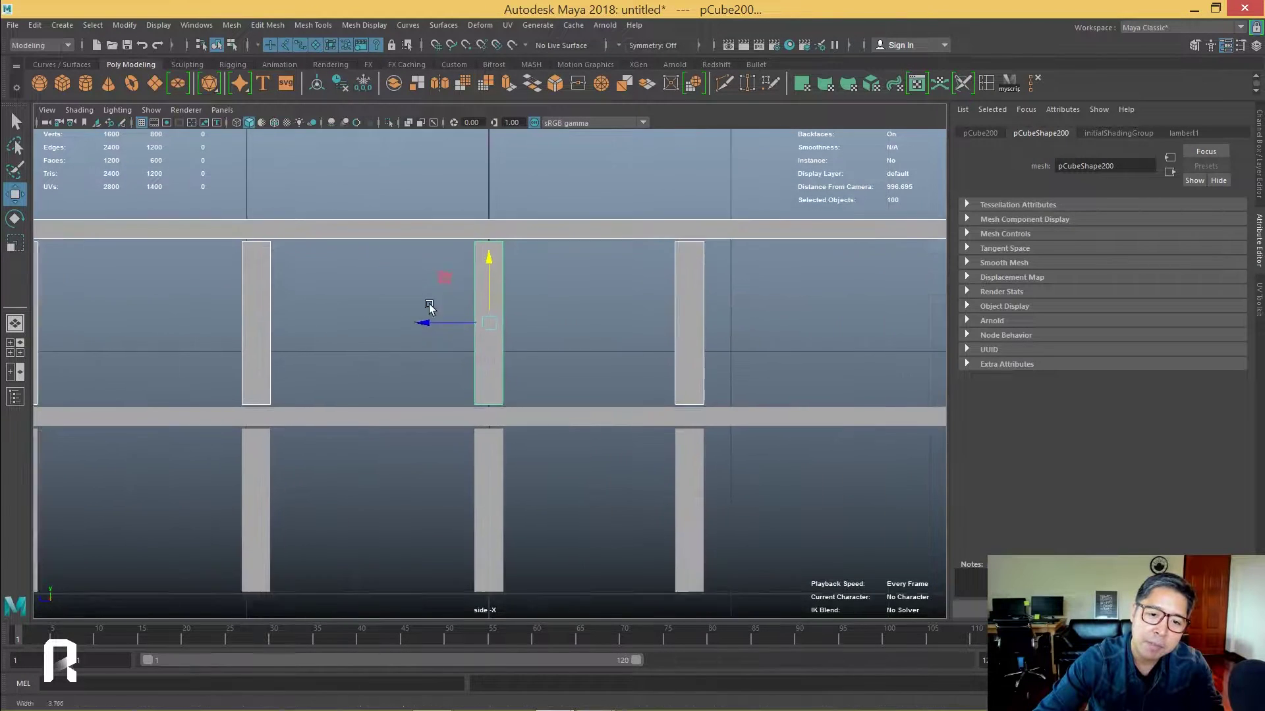
scroll(491, 252, "up", 2)
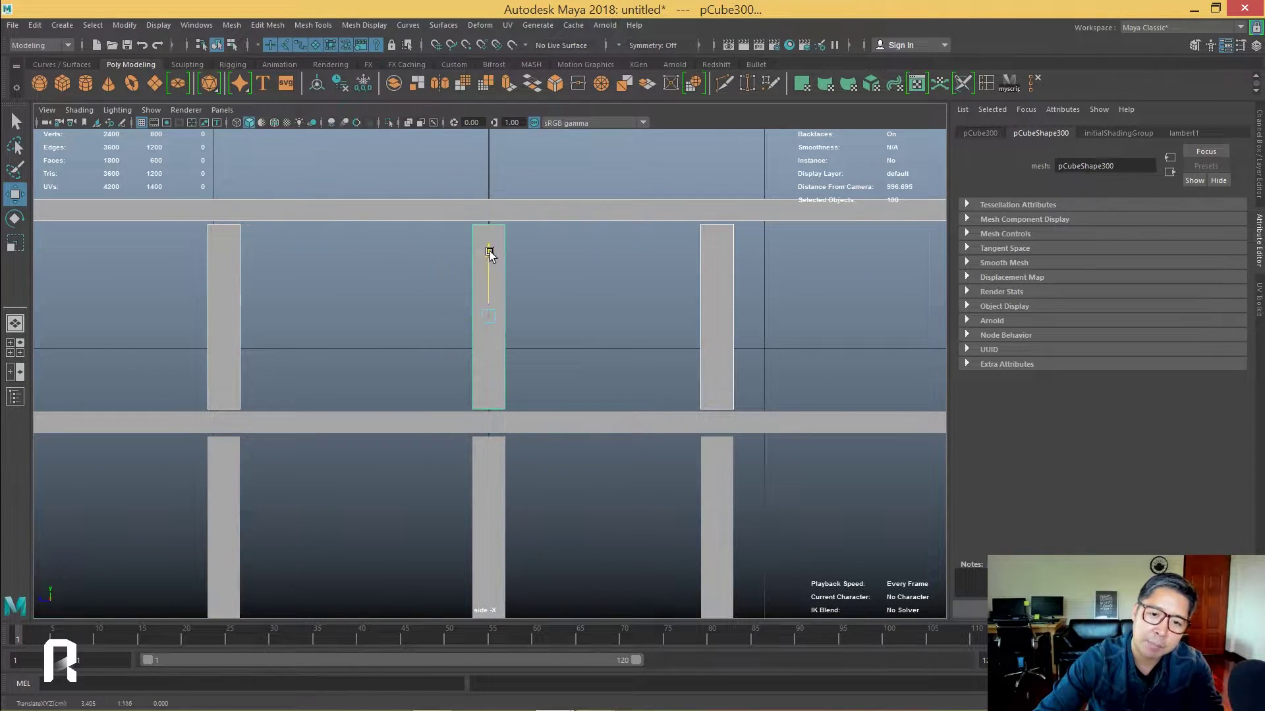
left_click_drag(490, 251, 515, 57, "shift")
scroll(514, 297, "down", 8)
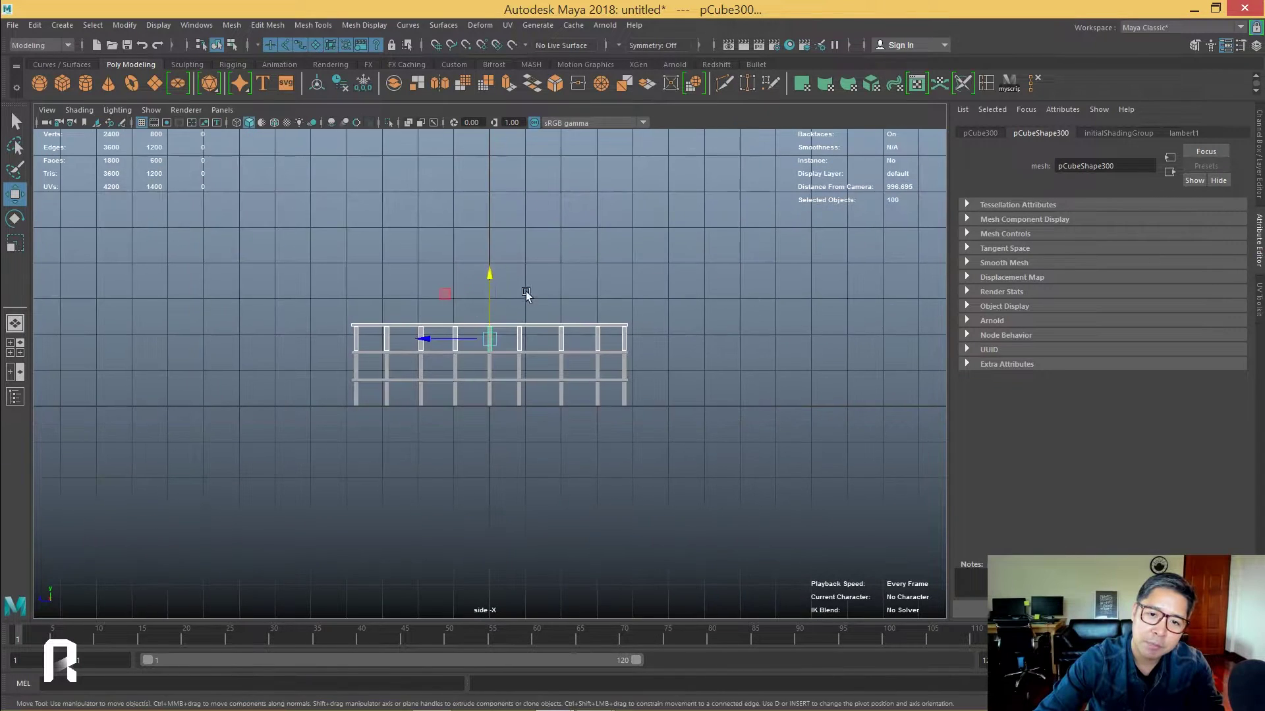
scroll(495, 357, "up", 1)
scroll(593, 356, "up", 4)
- Stack two more storeys on top, building the frame up to pCube500
left_click_drag(478, 334, 488, 251, "shift")
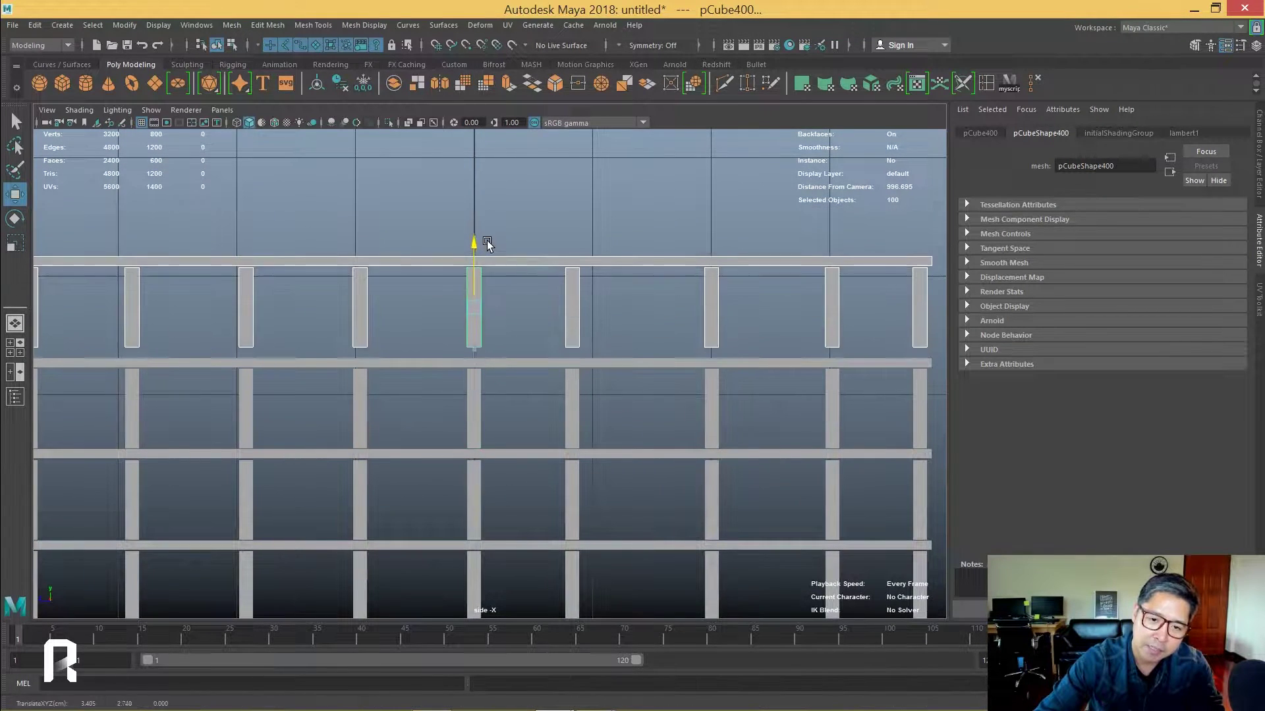
scroll(595, 344, "down", 3)
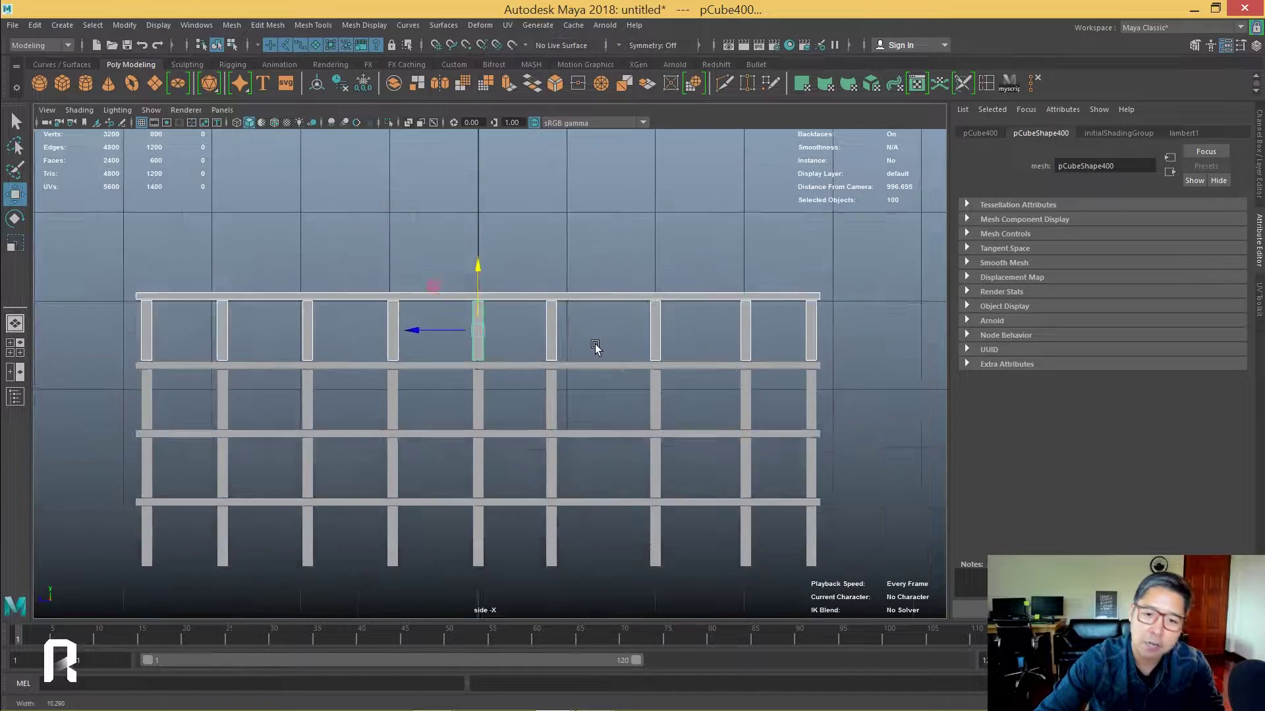
scroll(584, 337, "down", 2)
scroll(497, 294, "up", 3)
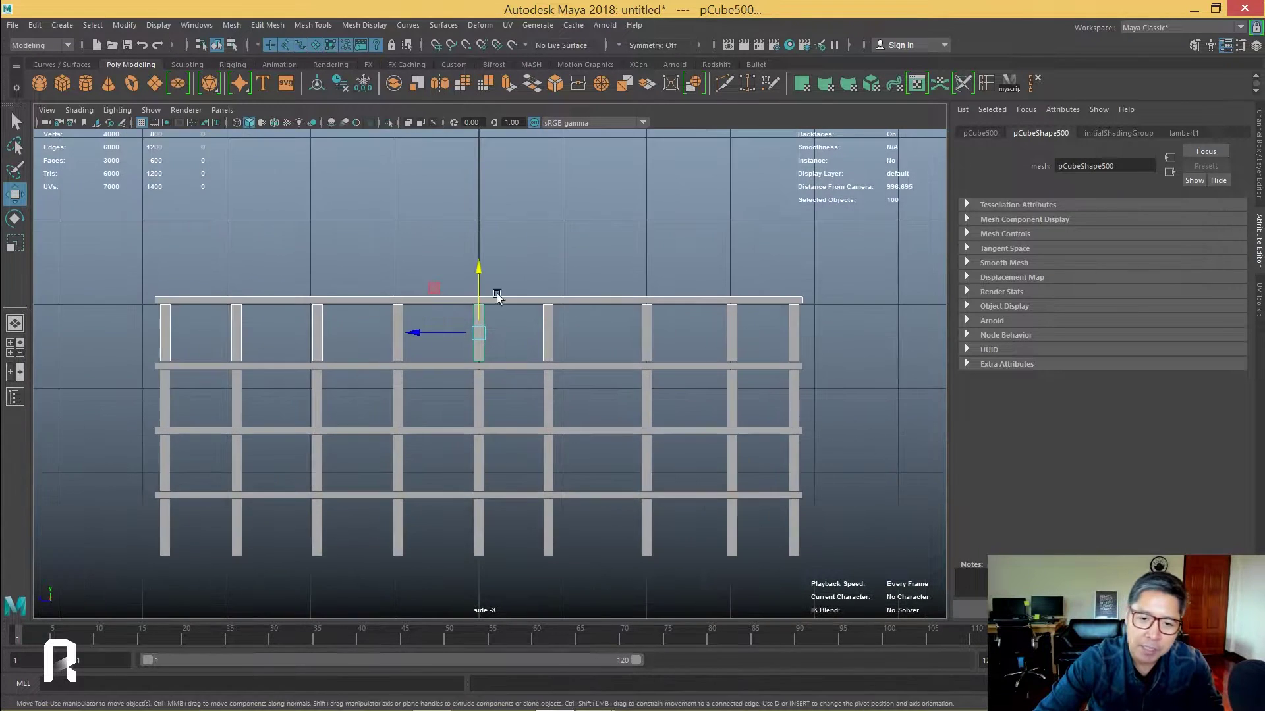
scroll(497, 294, "up", 1)
left_click_drag(487, 258, 488, 191, "shift")
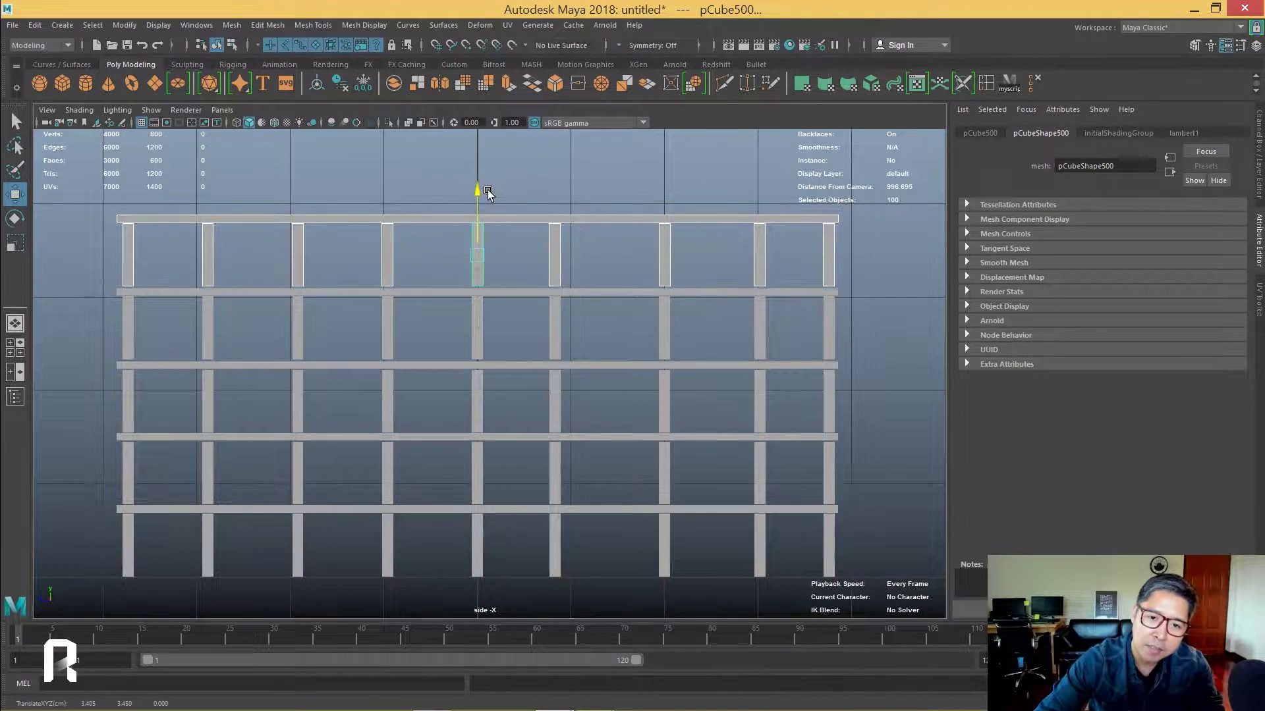
- Return to perspective, clear the selection and view the building from above
key("space")
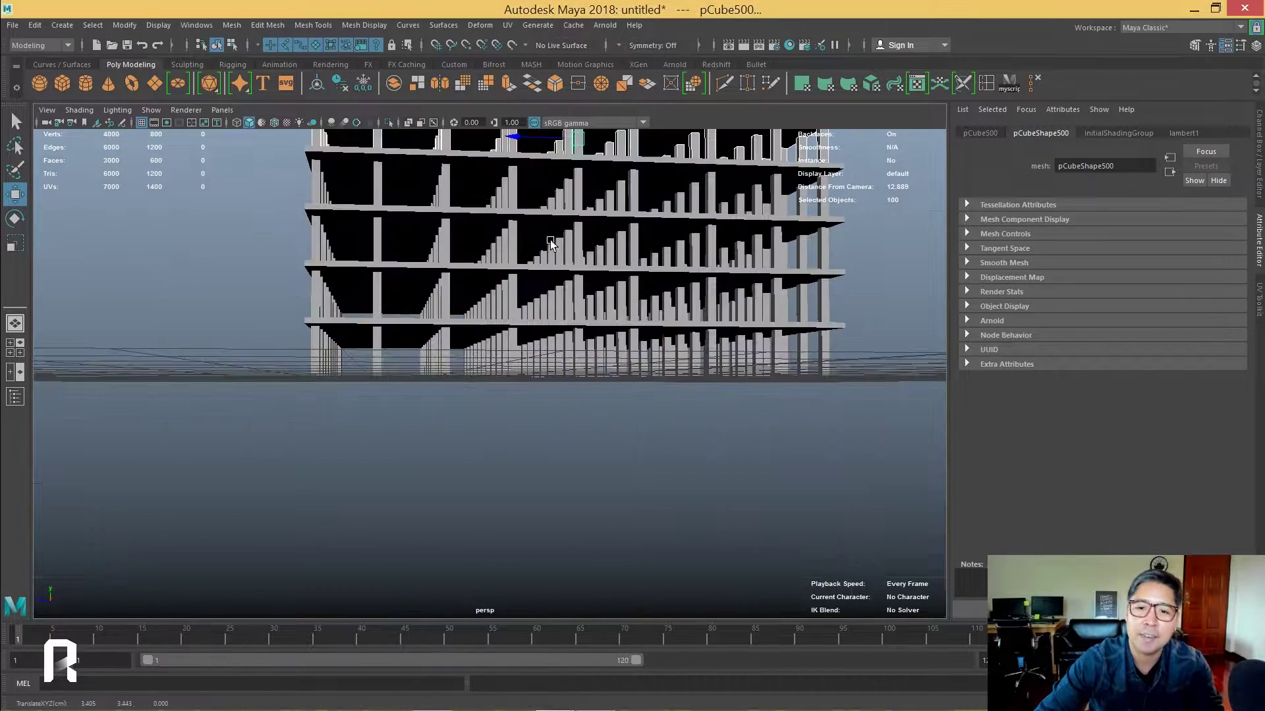
left_click(860, 413)
left_click_drag(589, 369, 527, 346, "alt")
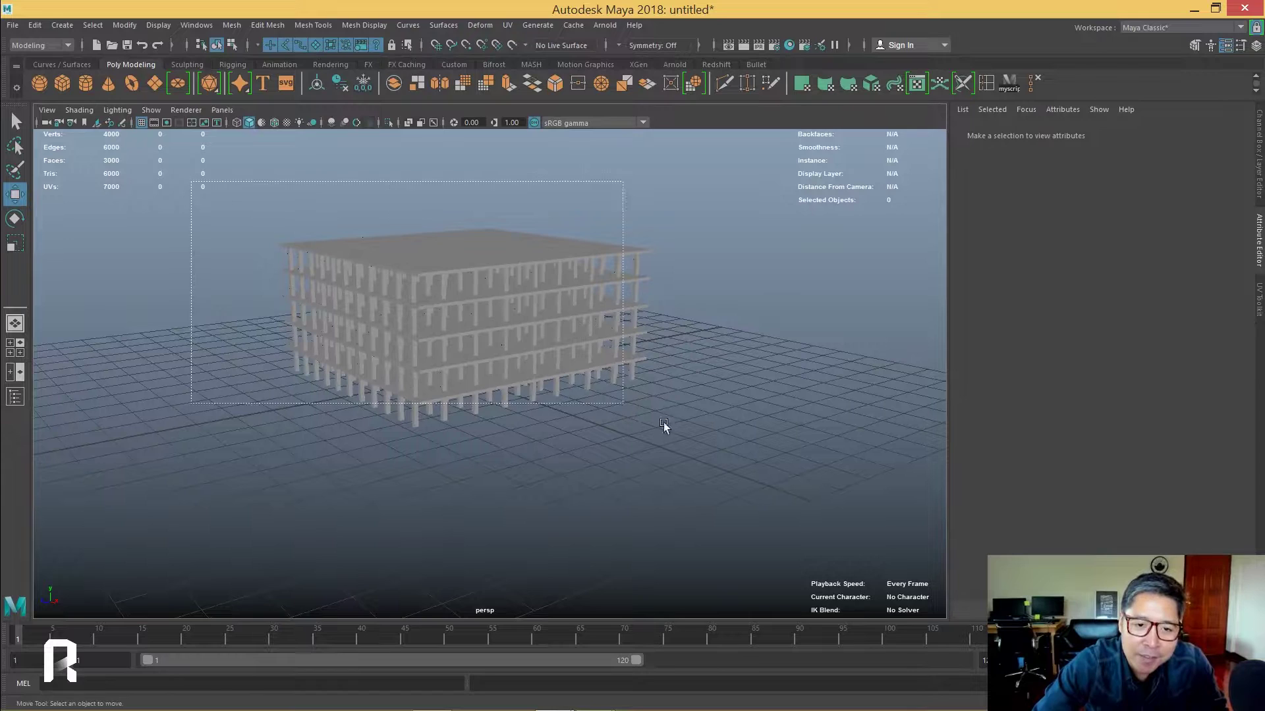
- Select all building pieces, delete their construction history and freeze their transforms
left_click_drag(189, 179, 783, 525)
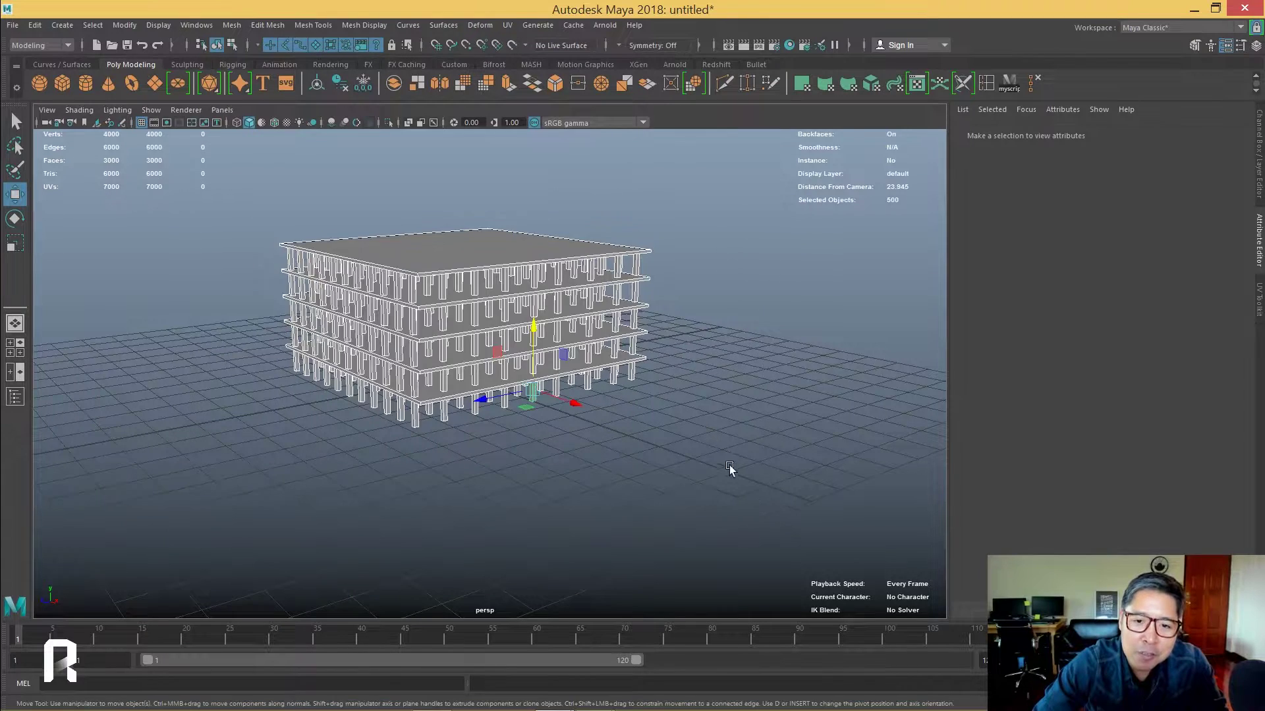
left_click(33, 26)
left_click(255, 190)
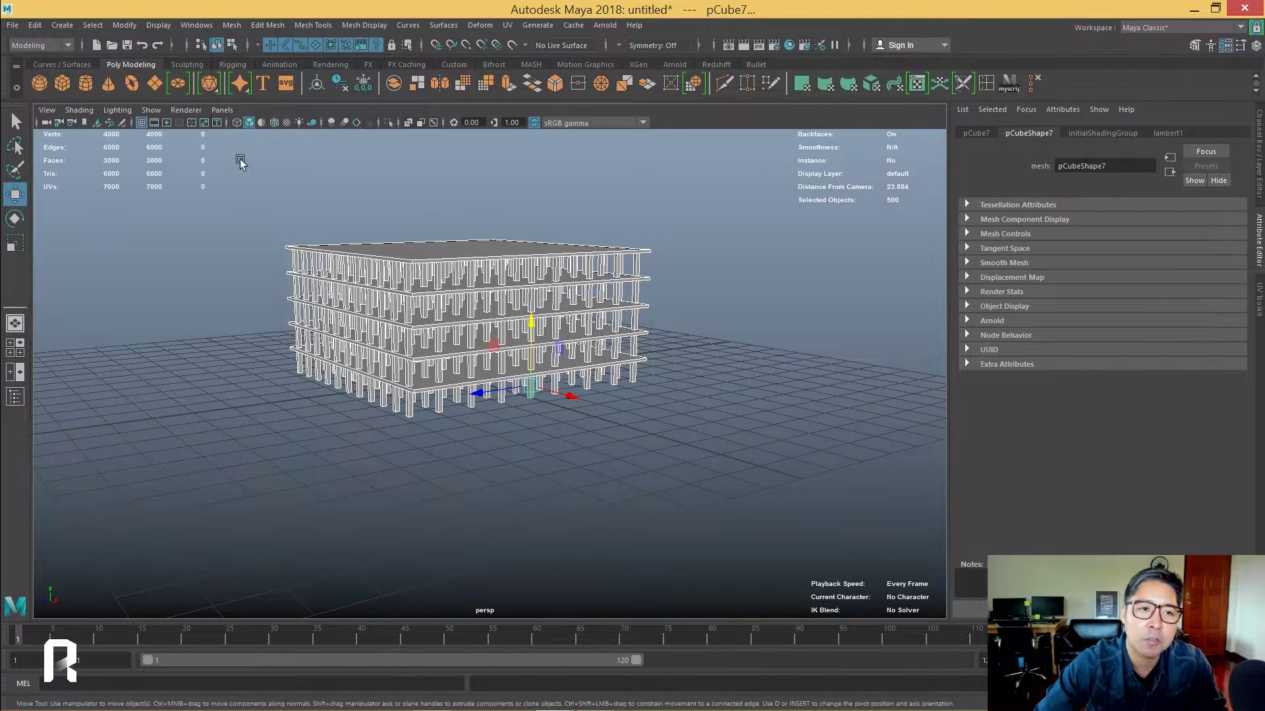
left_click(124, 25)
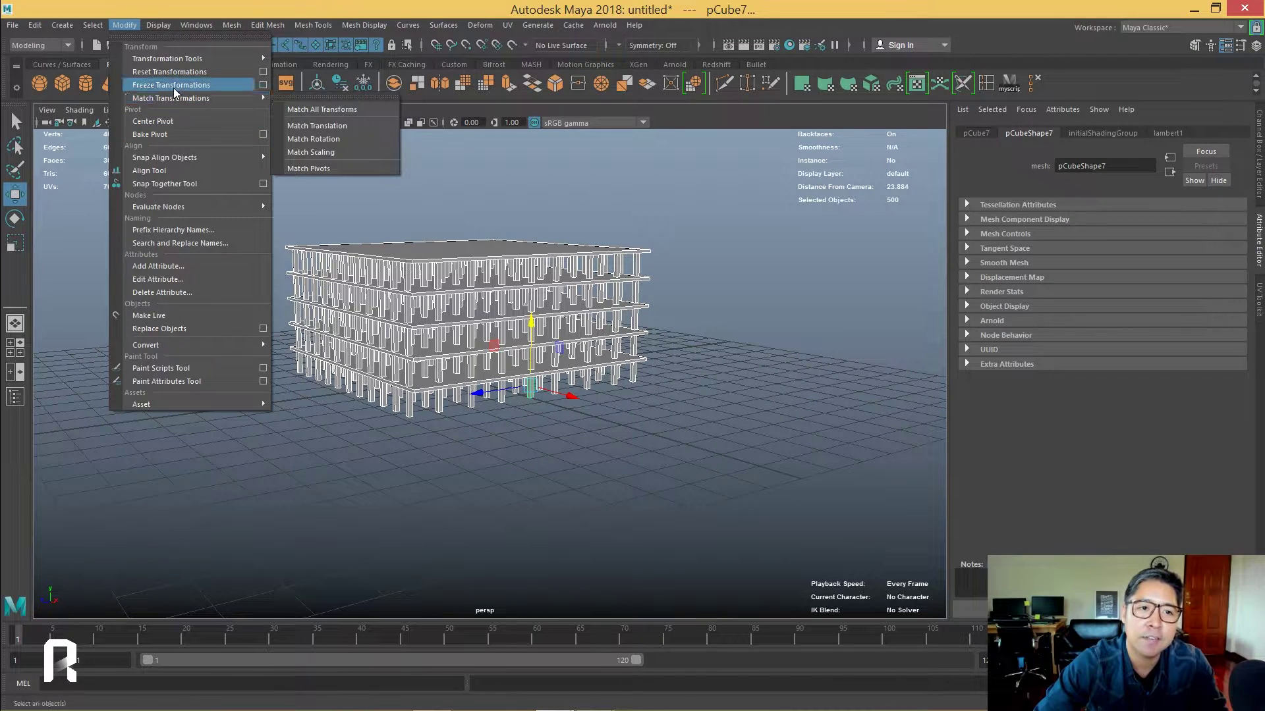
mouse_move(171, 98)
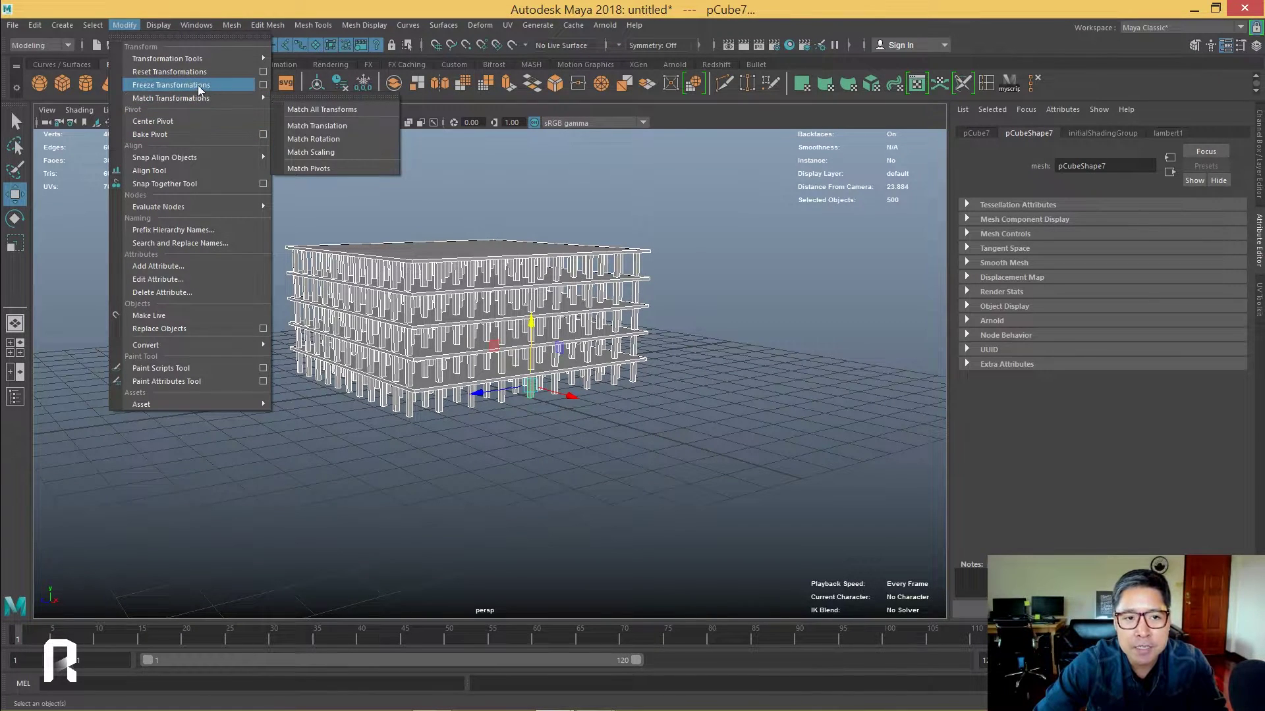
left_click(199, 87)
- Open the Outliner and marquee-select all the building's cubes again
left_click_drag(560, 330, 725, 332, "alt")
left_click(726, 332)
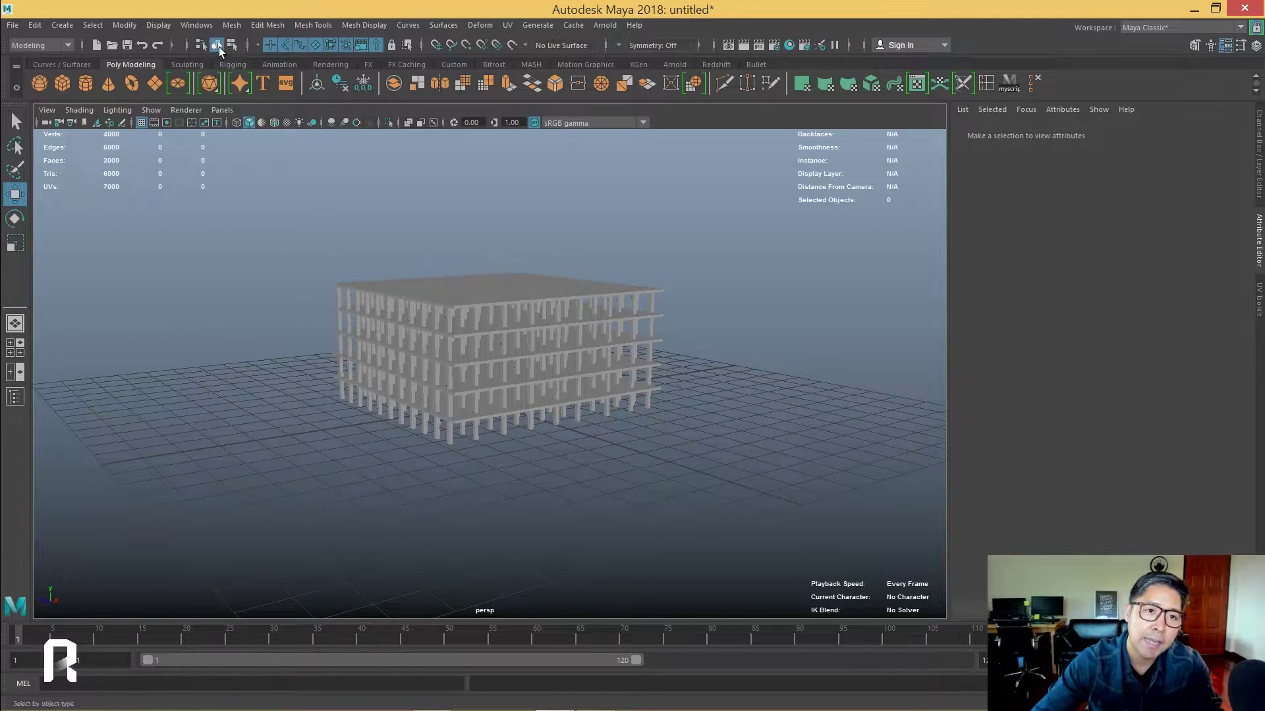
left_click(196, 25)
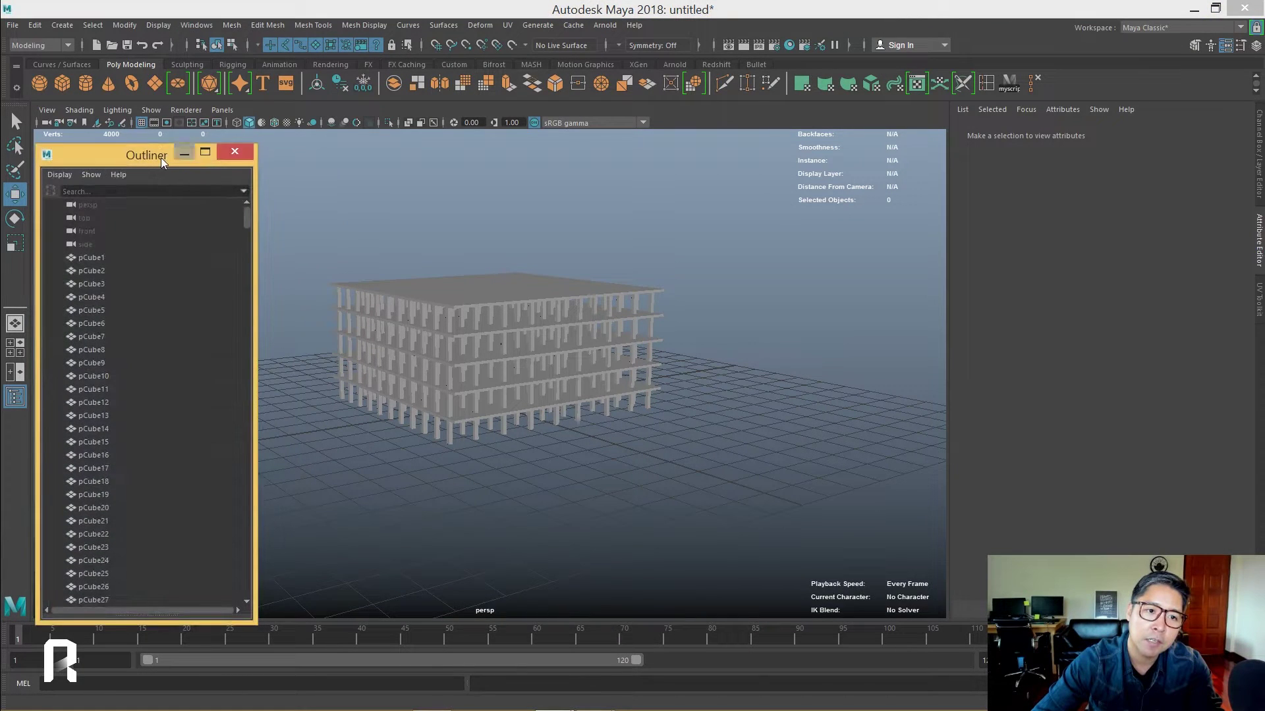
left_click_drag(223, 173, 223, 162)
left_click_drag(316, 233, 757, 457)
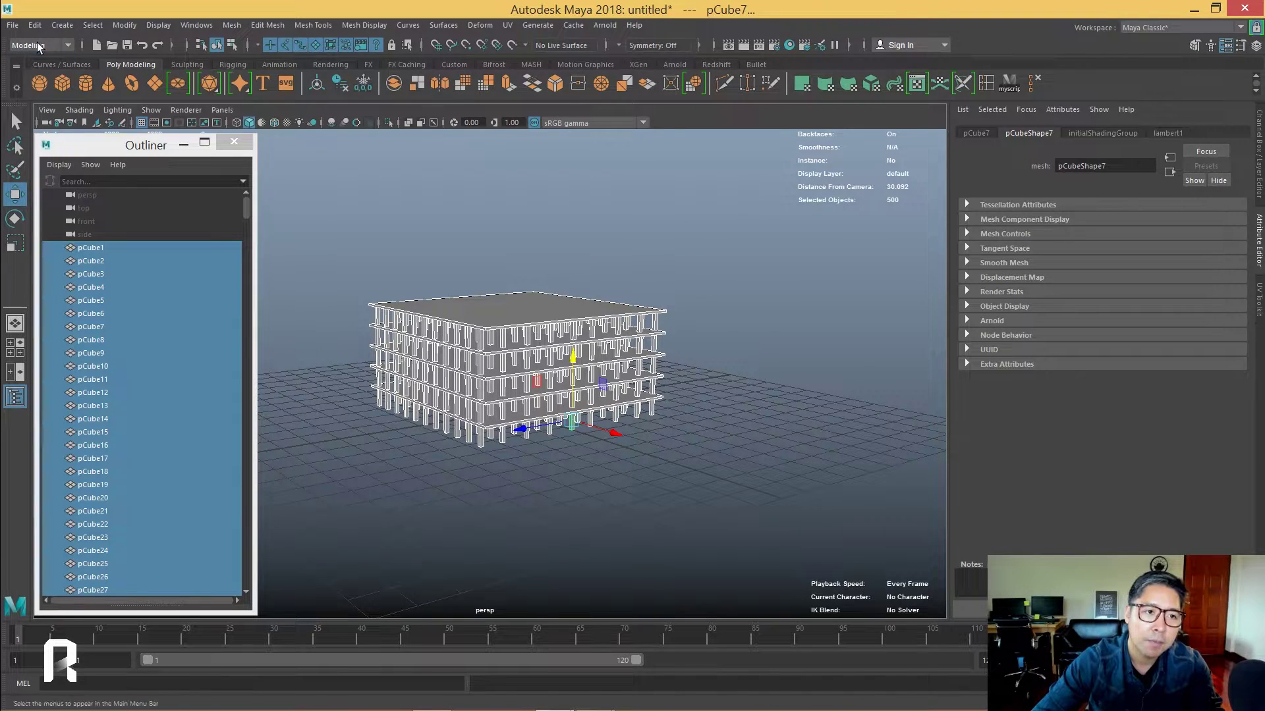
- Switch to the FX menu set and make the selected cubes a Bullet Rigid Set
left_click(46, 46)
left_click(36, 99)
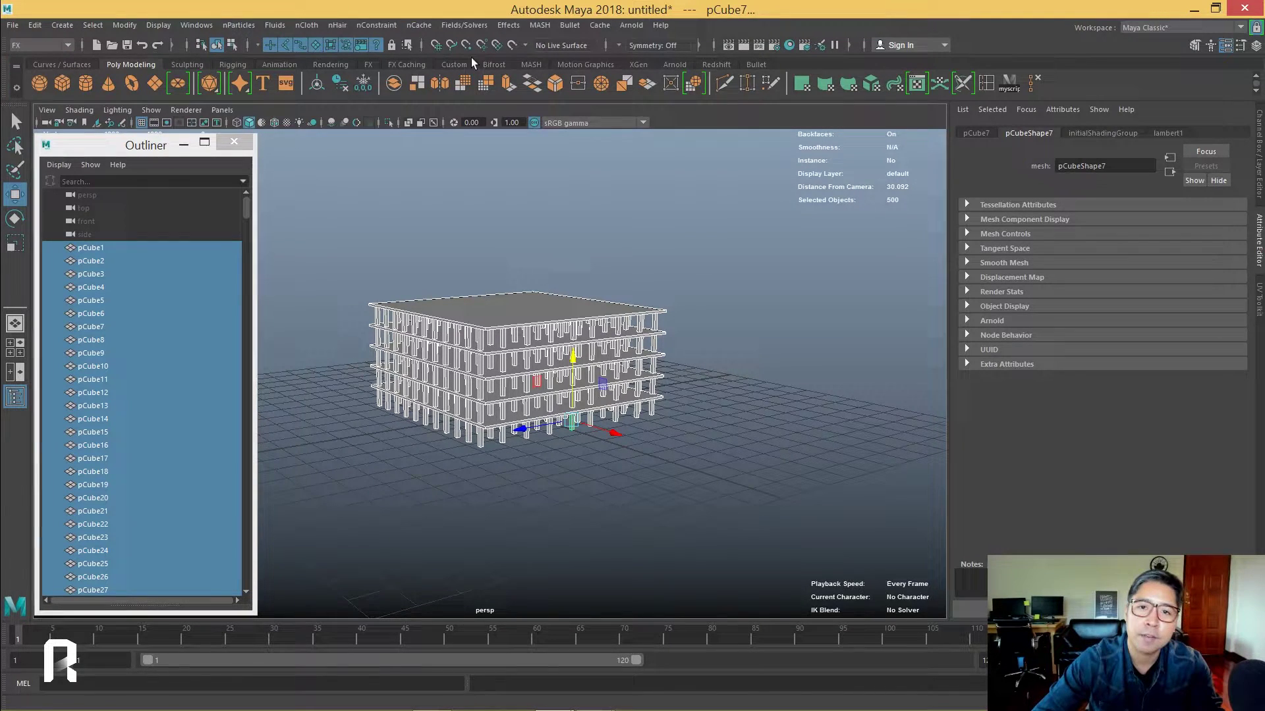
left_click(511, 26)
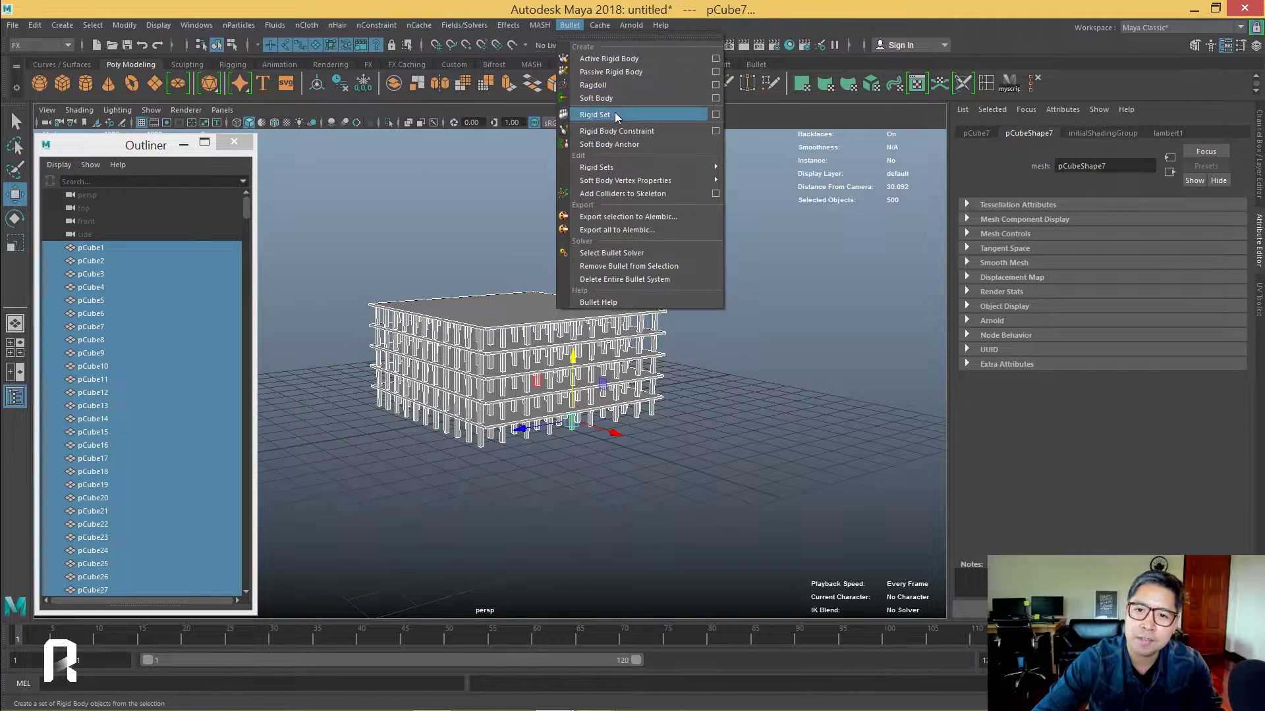
left_click(614, 113)
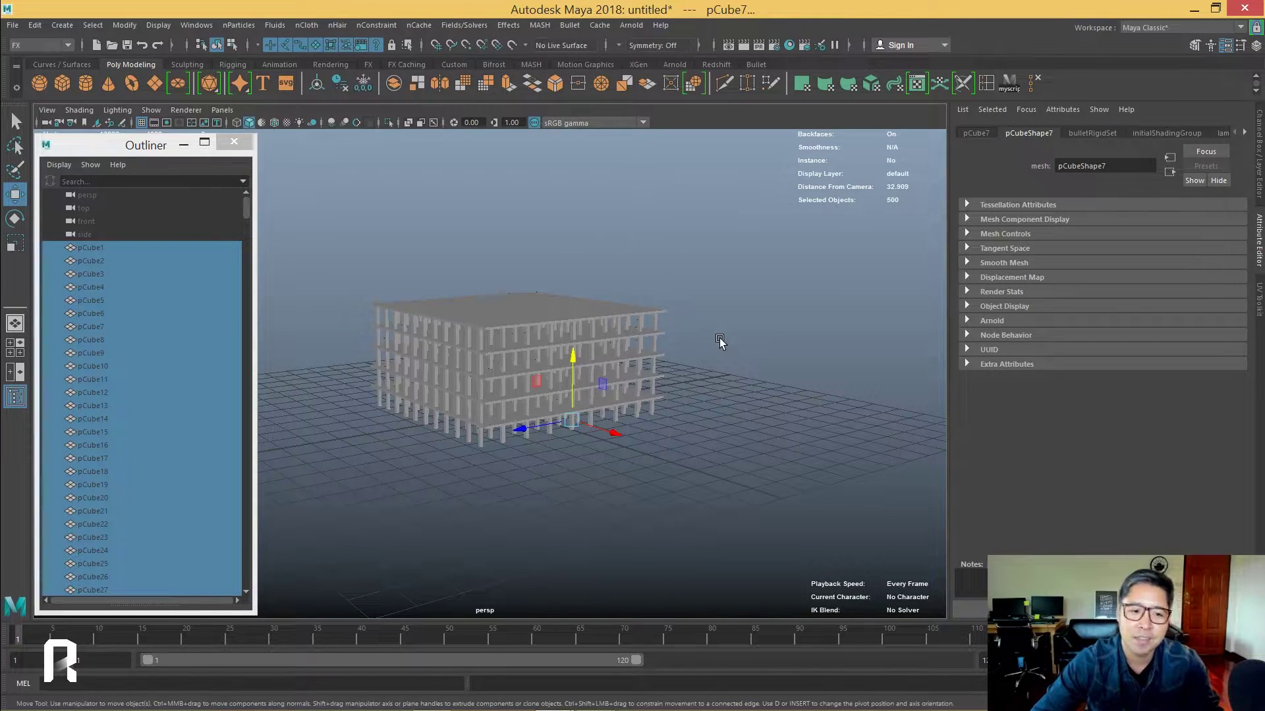
- Browse the Outliner and play the simulation to watch the building collapse
left_click(251, 212)
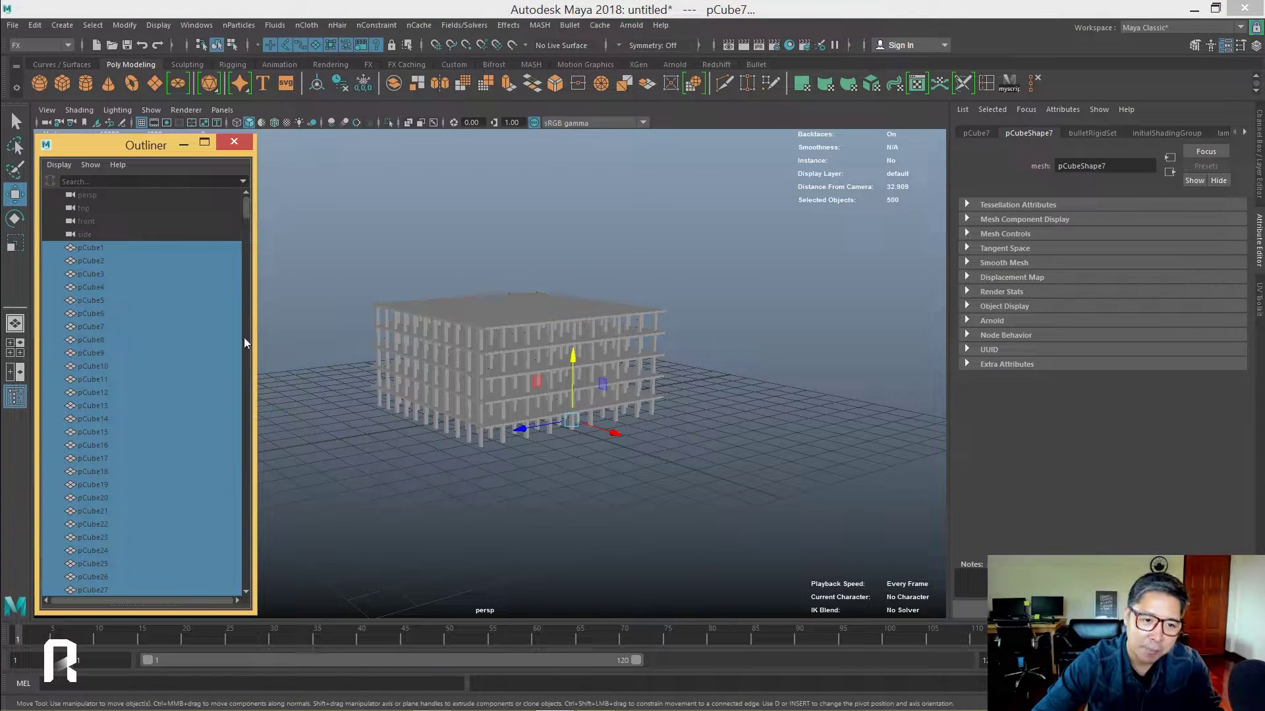
left_click_drag(246, 210, 239, 326)
left_click_drag(240, 537, 241, 580)
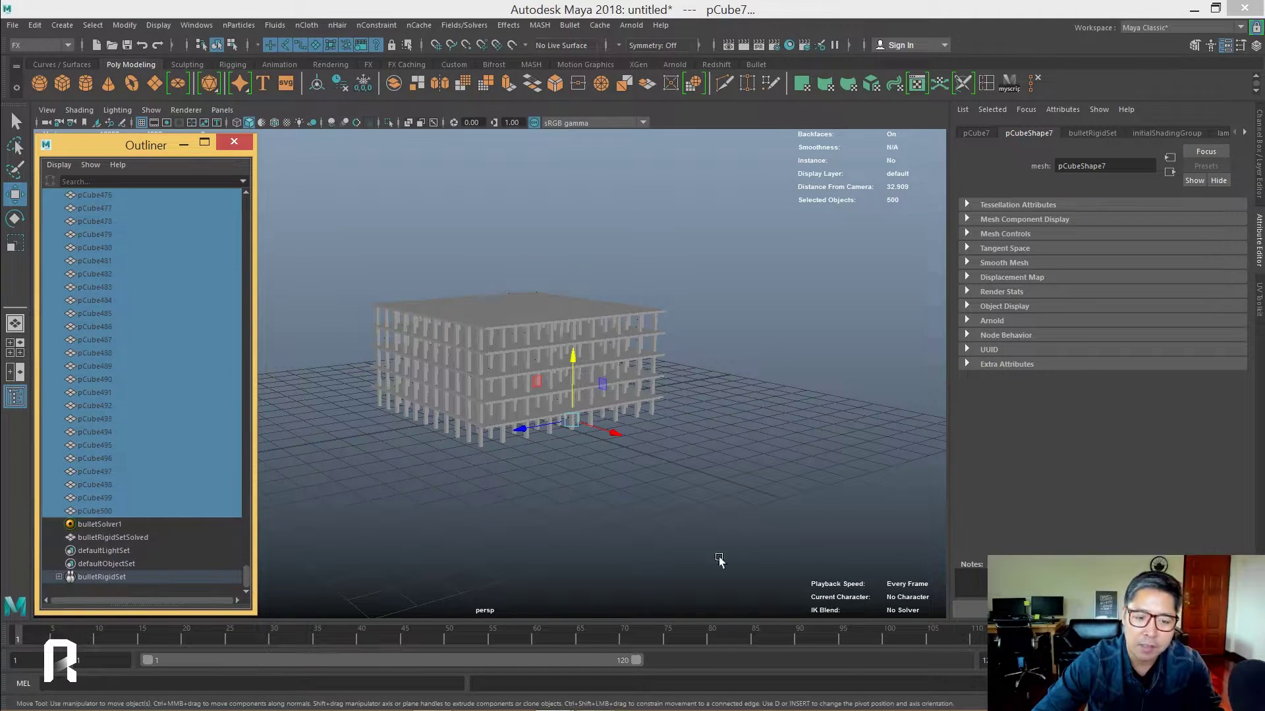
left_click(1179, 634)
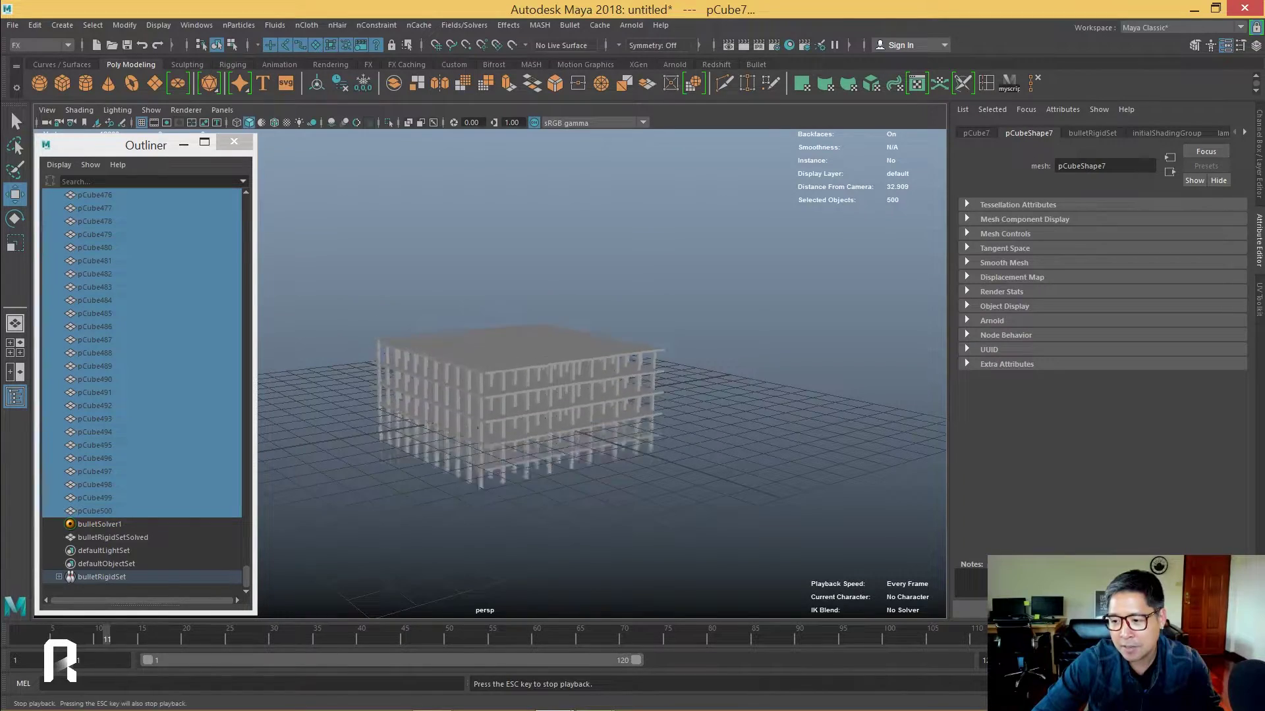
- Stop the collapse playback and rewind to frame 1
left_click_drag(644, 457, 643, 485, "alt")
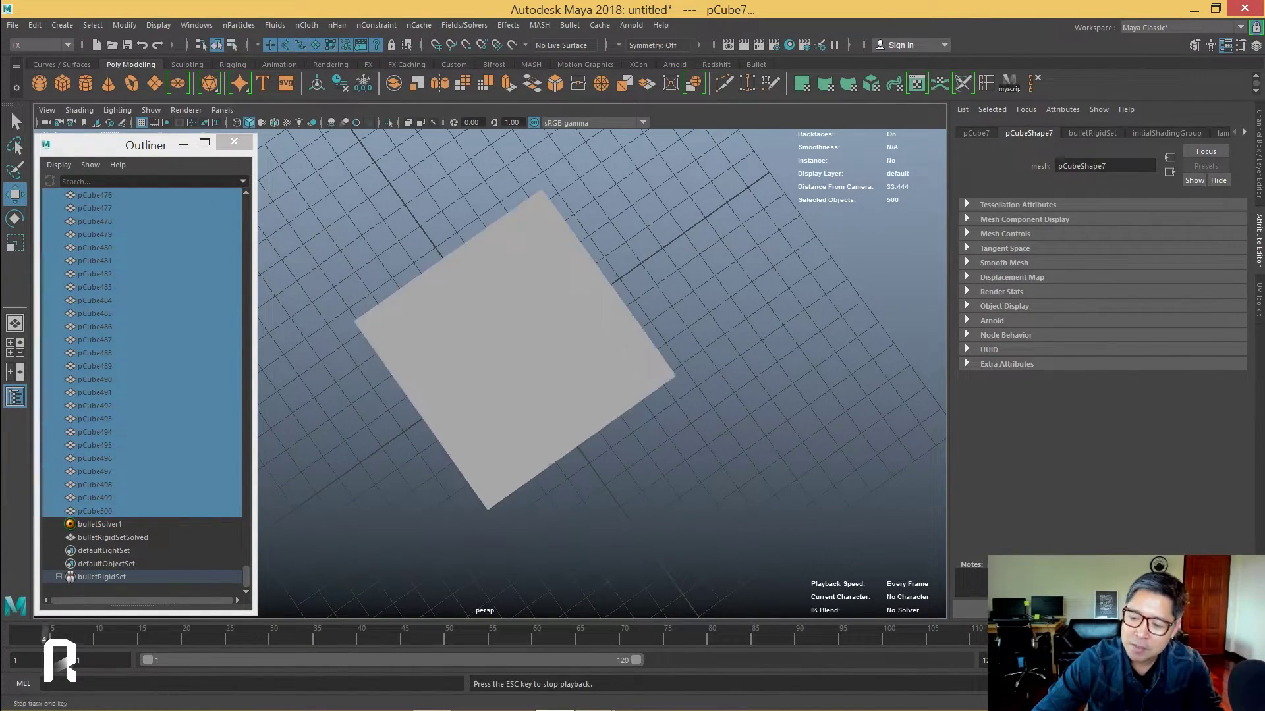
left_click(1179, 634)
mouse_move(659, 474)
left_mouse_down("alt")
mouse_move(690, 402)
mouse_move(618, 379)
left_mouse_up("alt")
key("alt+shift+v")
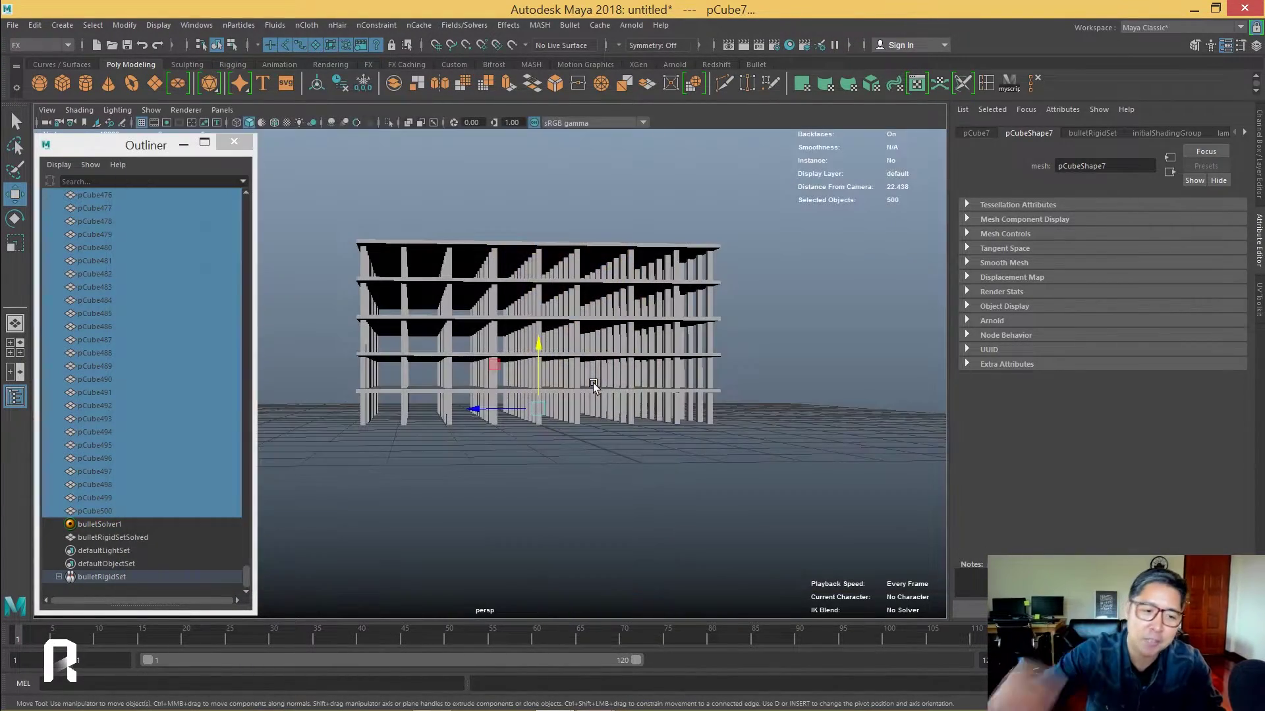
- Expand bulletSolver1, select bulletRigidSetInitialState and reveal its Collision Attributes
right_click(52, 530)
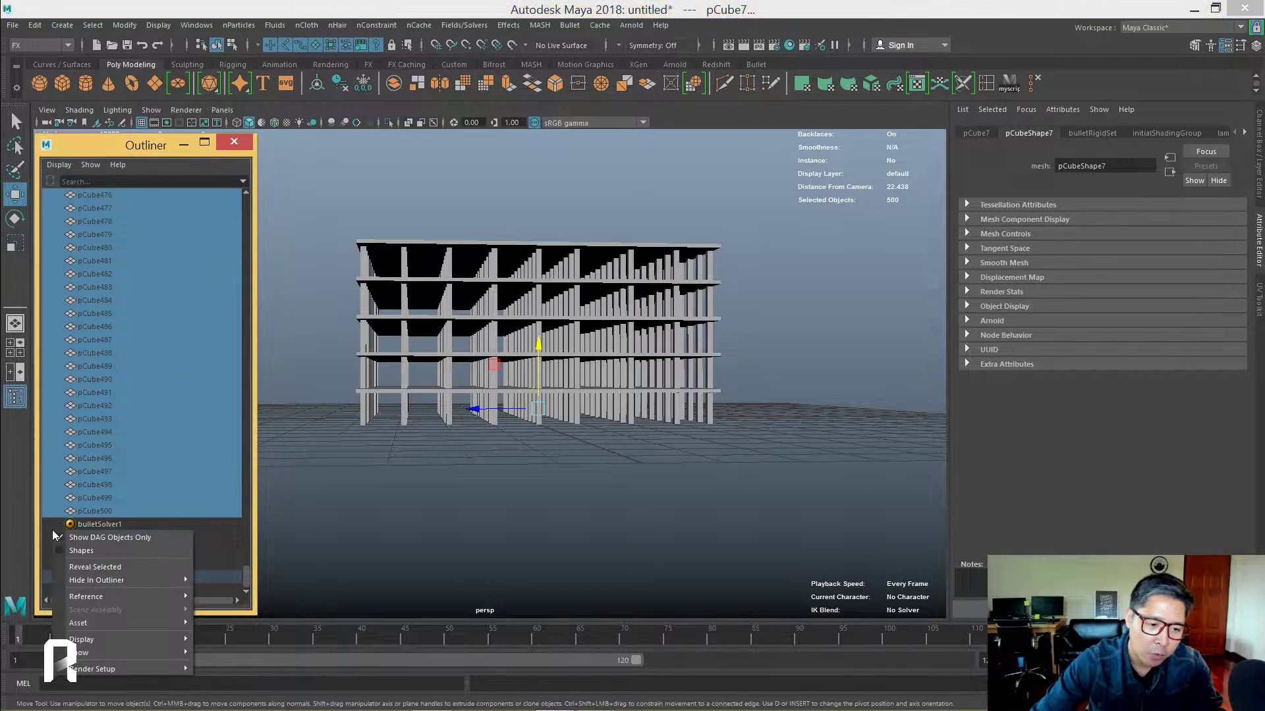
left_click(62, 552)
left_click(56, 526)
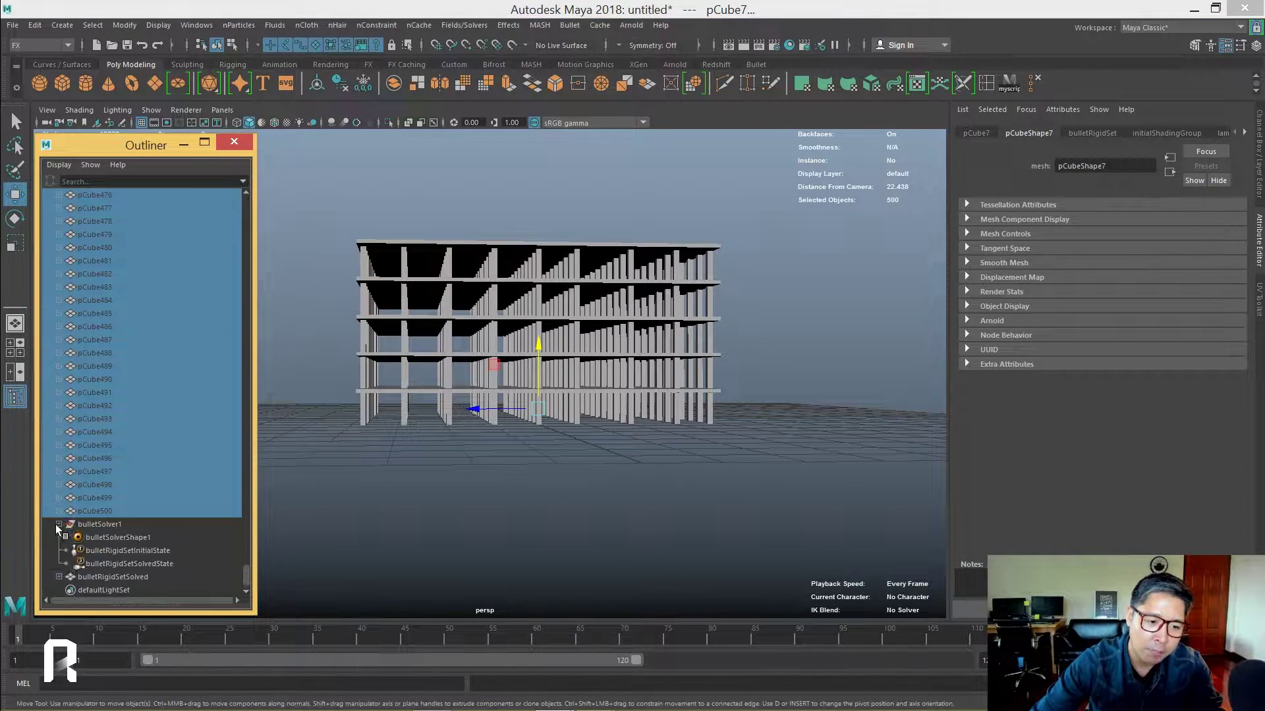
left_click(127, 552)
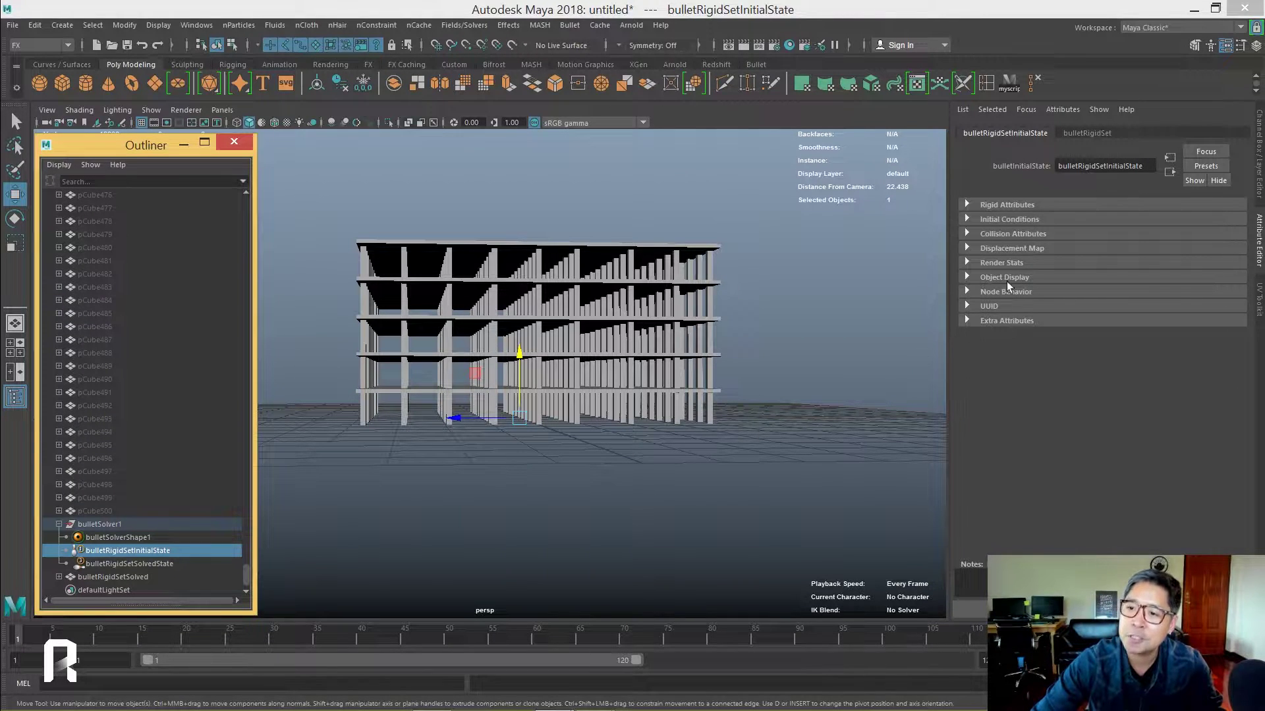
left_click(994, 234)
- Set the rigid set's collision shape to hull and enable the solver's ground plane
left_click(1089, 251)
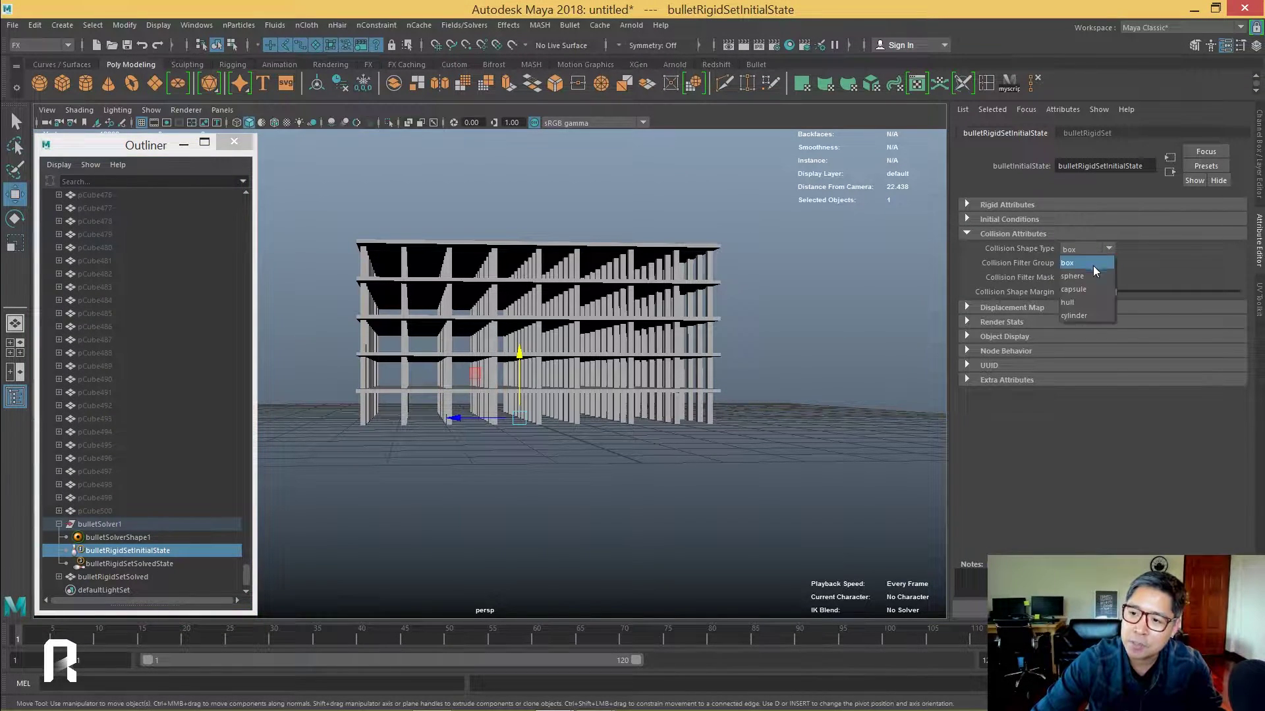
left_click(1082, 305)
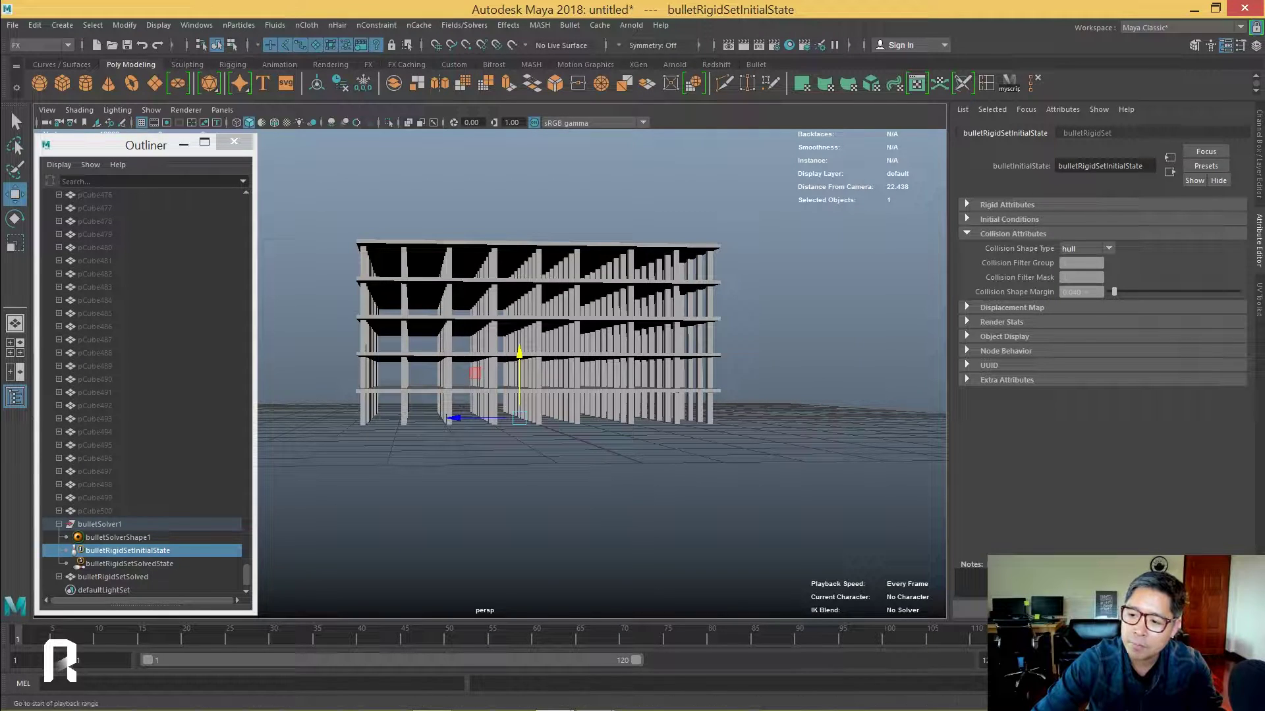
left_click(130, 538)
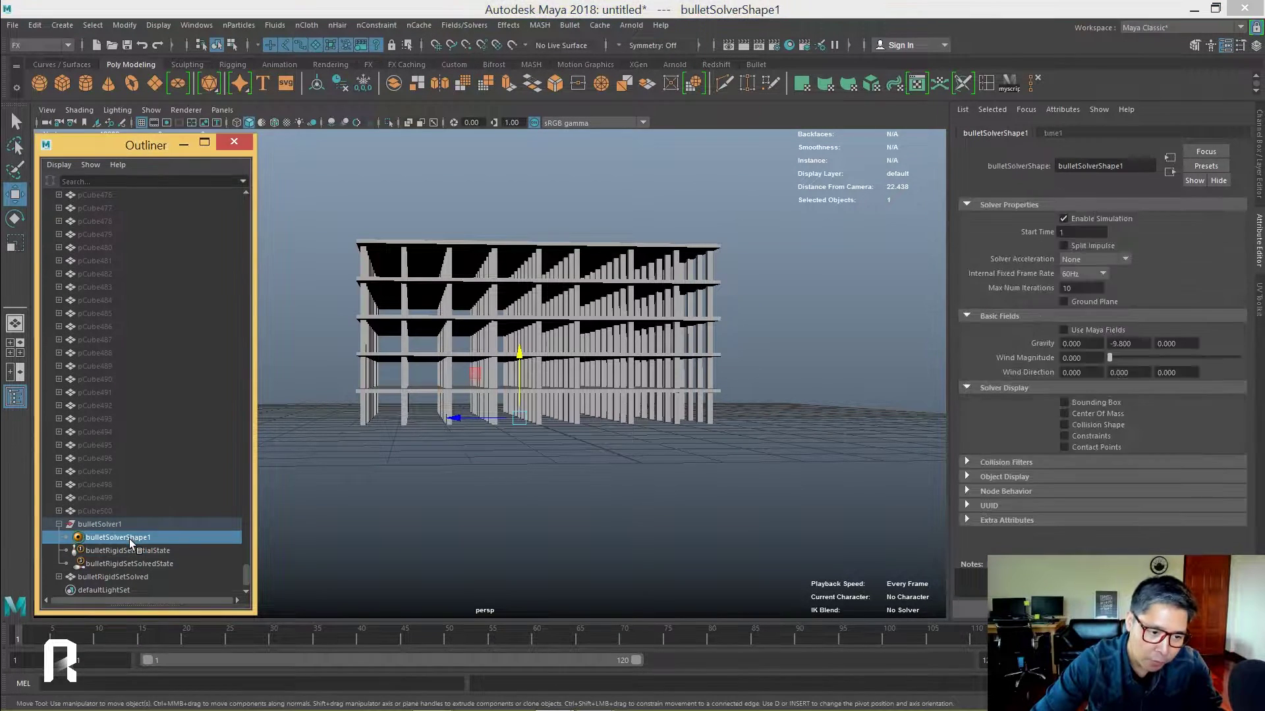
left_click(1090, 303)
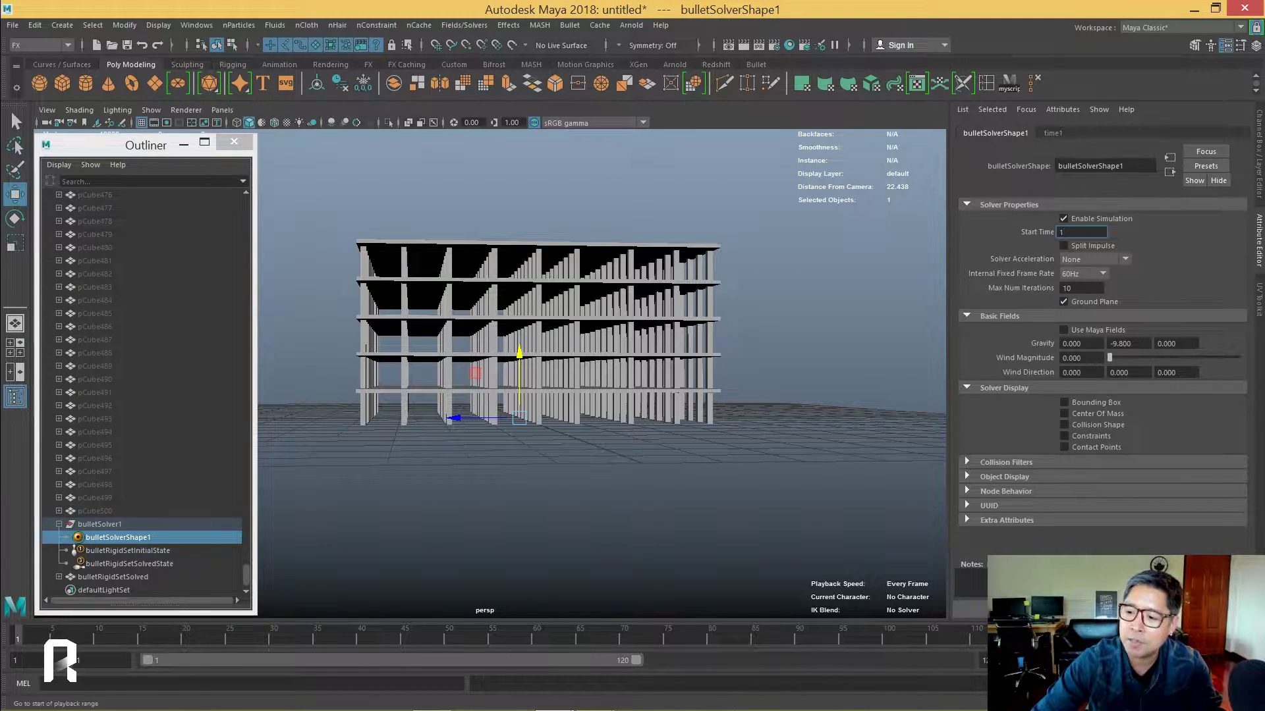
- Rewind and replay the collapse onto the ground, then stop playback
left_click_drag(711, 379, 720, 422, "alt")
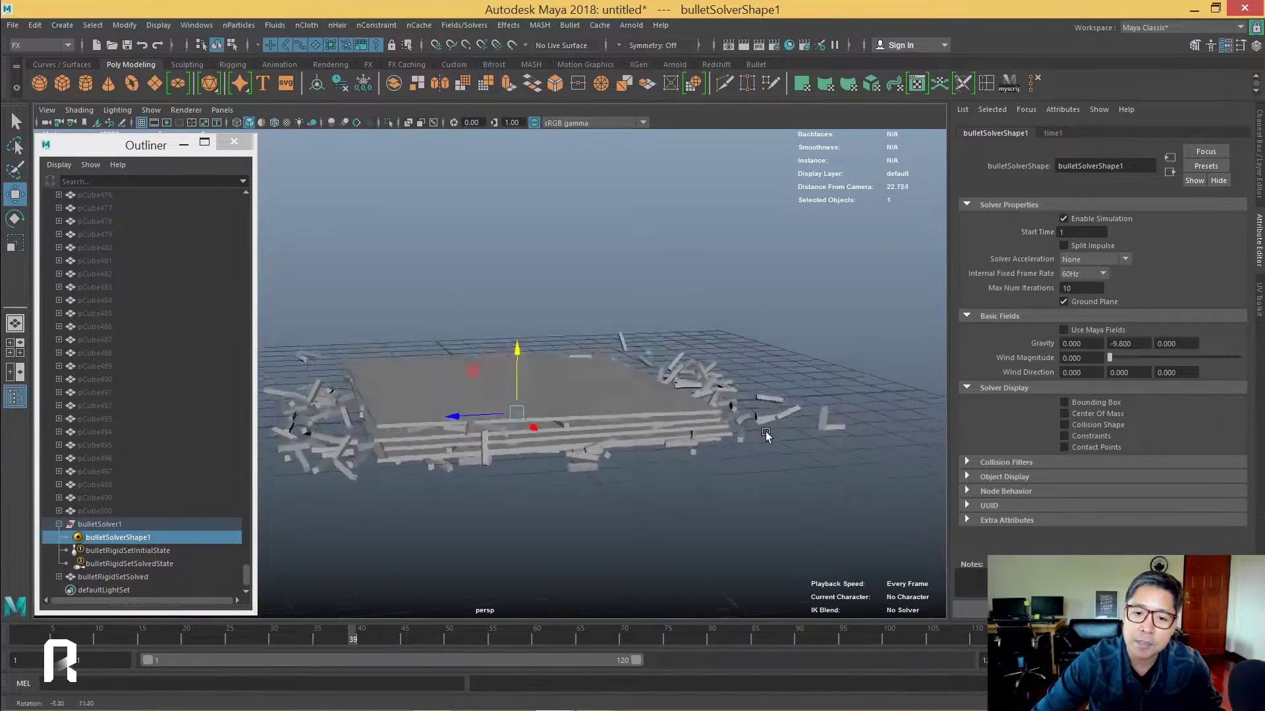
key("alt+shift+v")
key("alt+v")
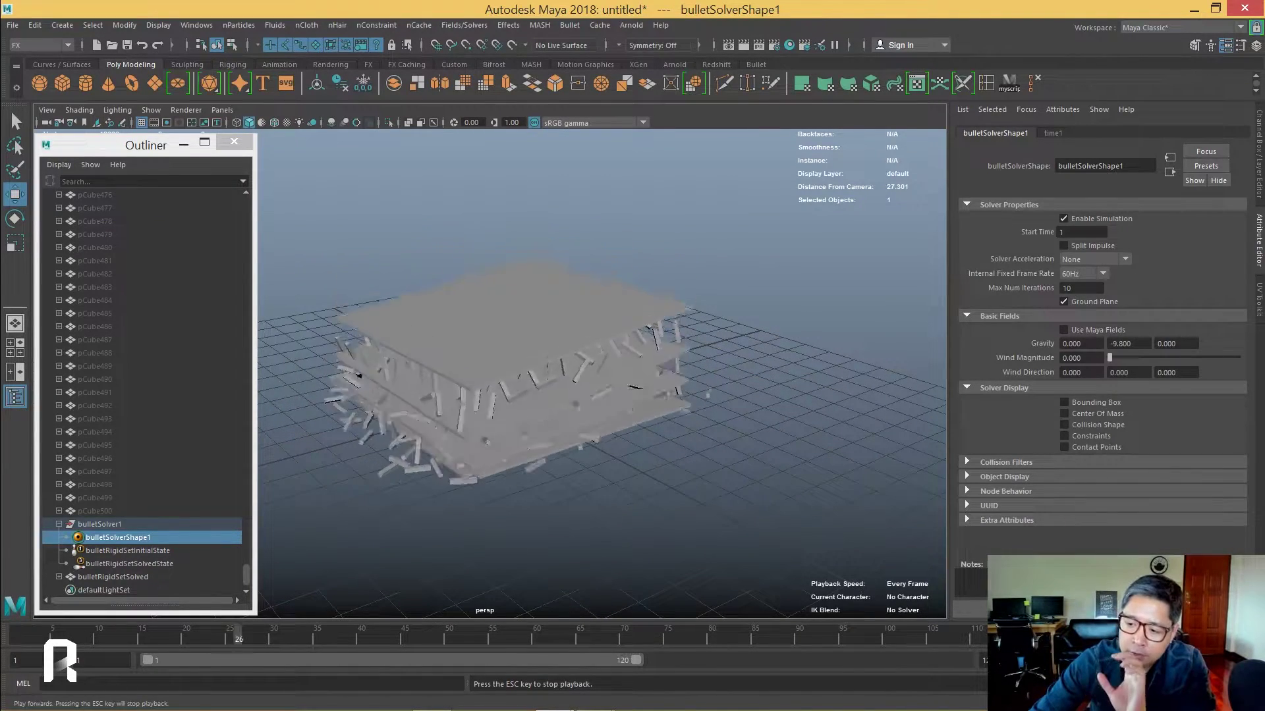
left_click(136, 536)
- Give bulletRigidSetInitialState default mass 5, friction 0.8 and restitution 0.2
left_click(116, 552)
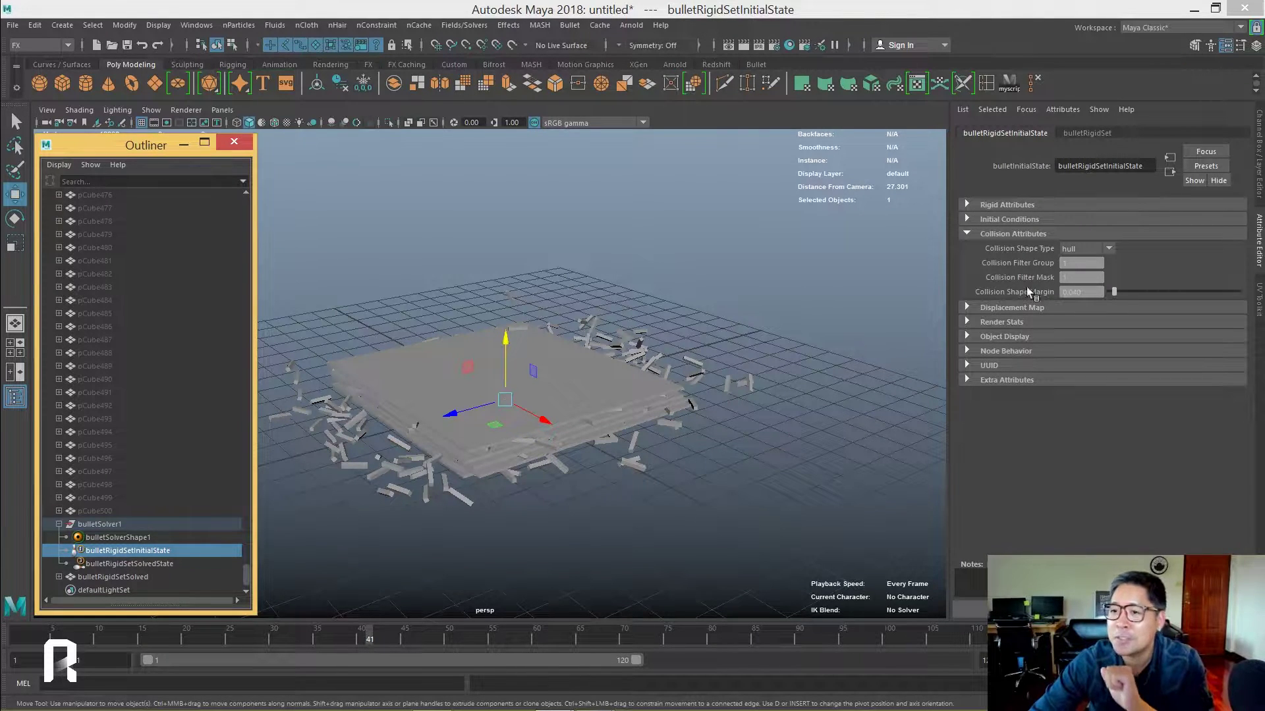
left_click(1021, 205)
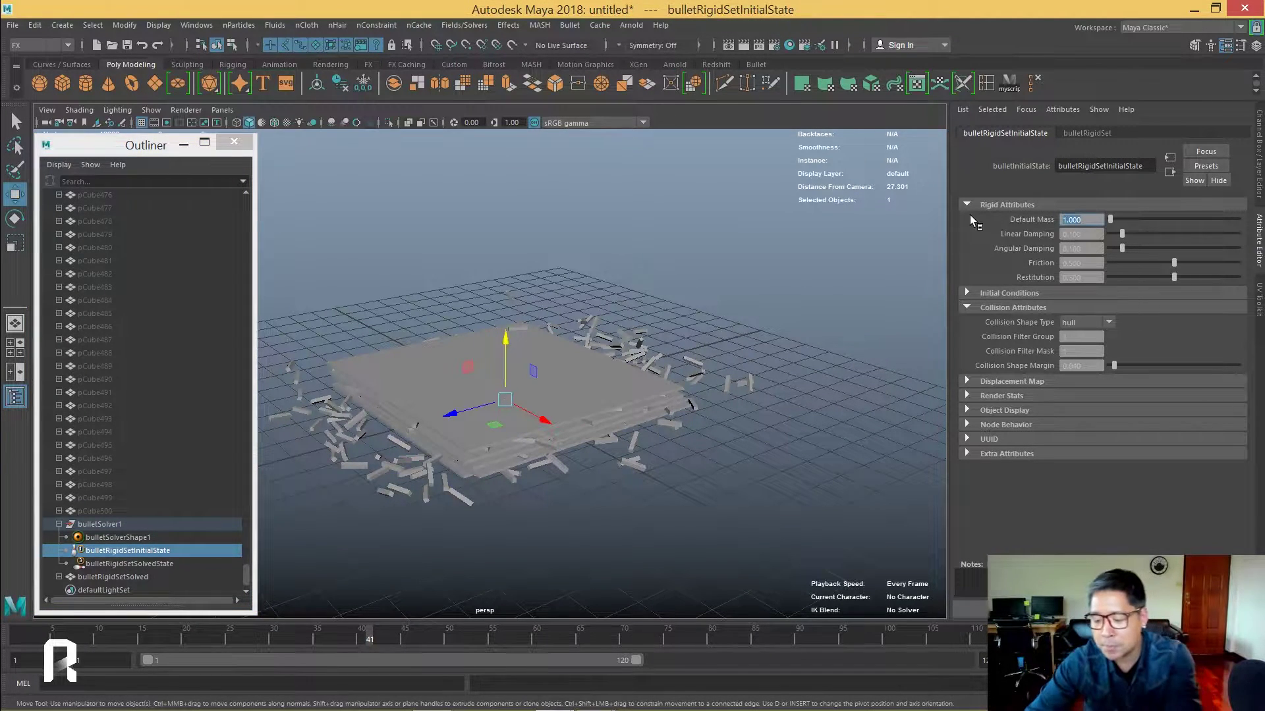
type("5")
key("Return")
left_click(1080, 263)
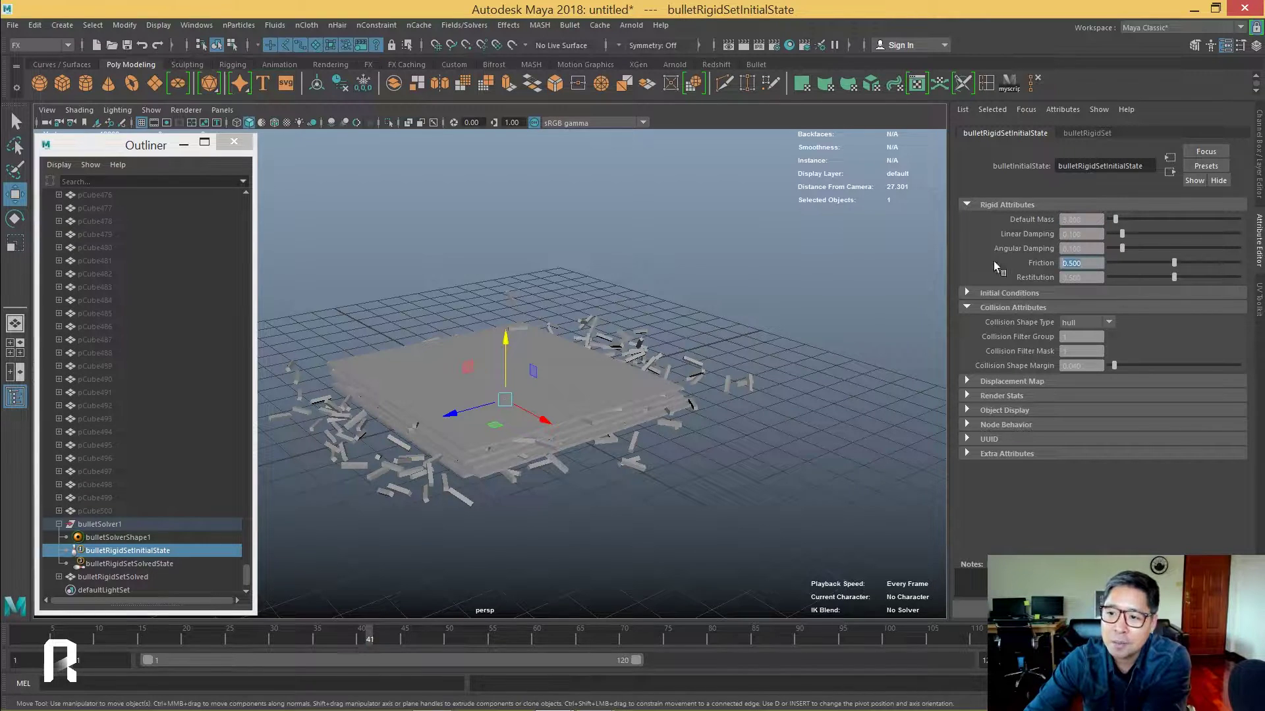
type("0.8")
key("Return")
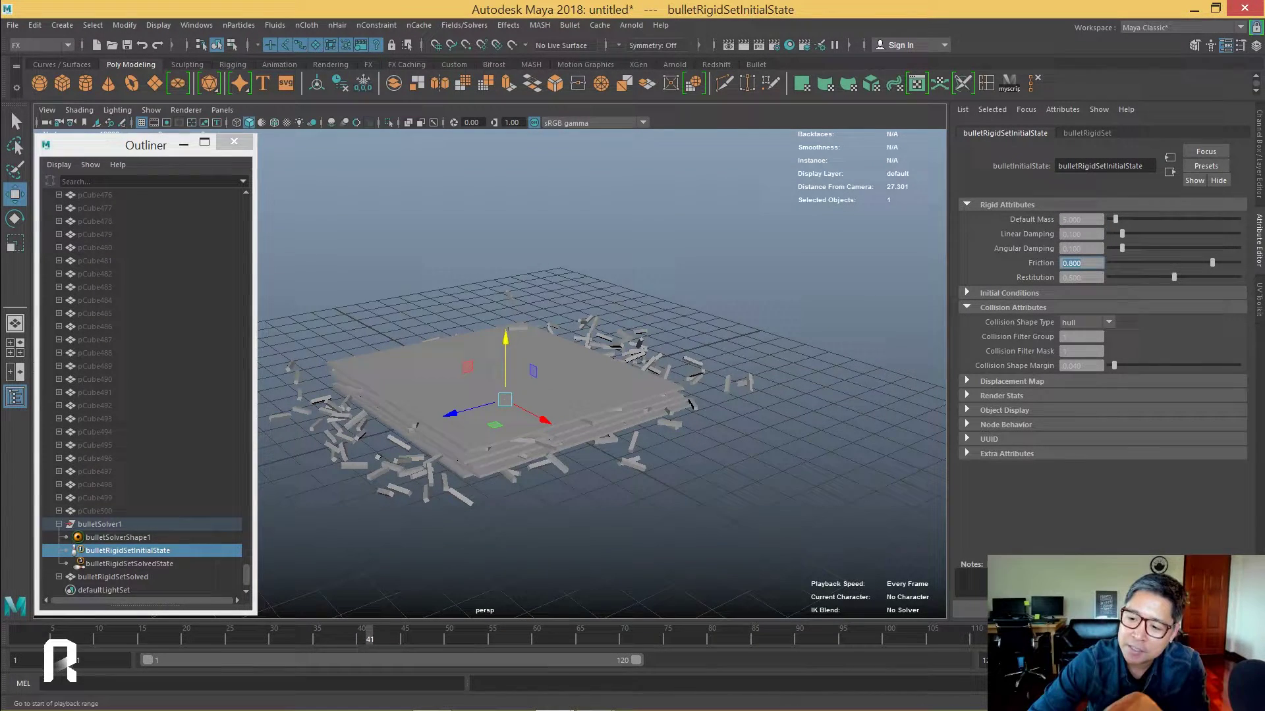
- Replay the collapse twice with the new settings, then orbit around the rubble
key("shift+alt+v")
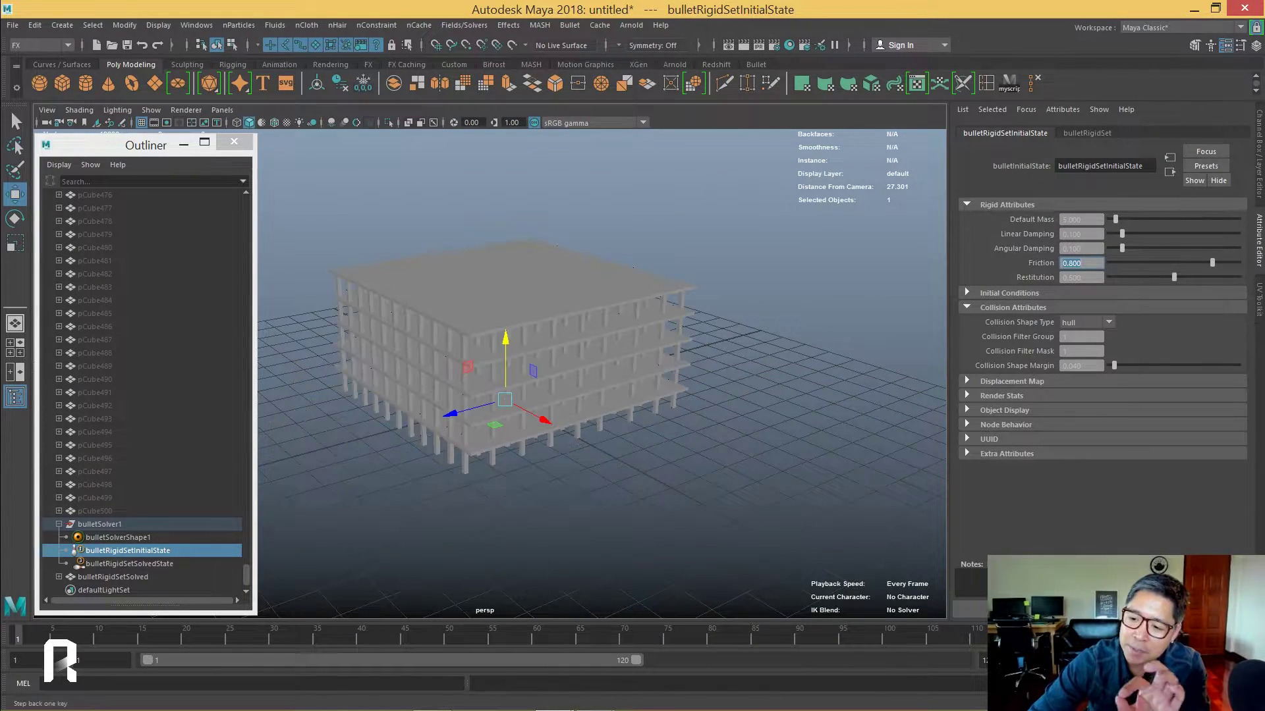
key("alt+v")
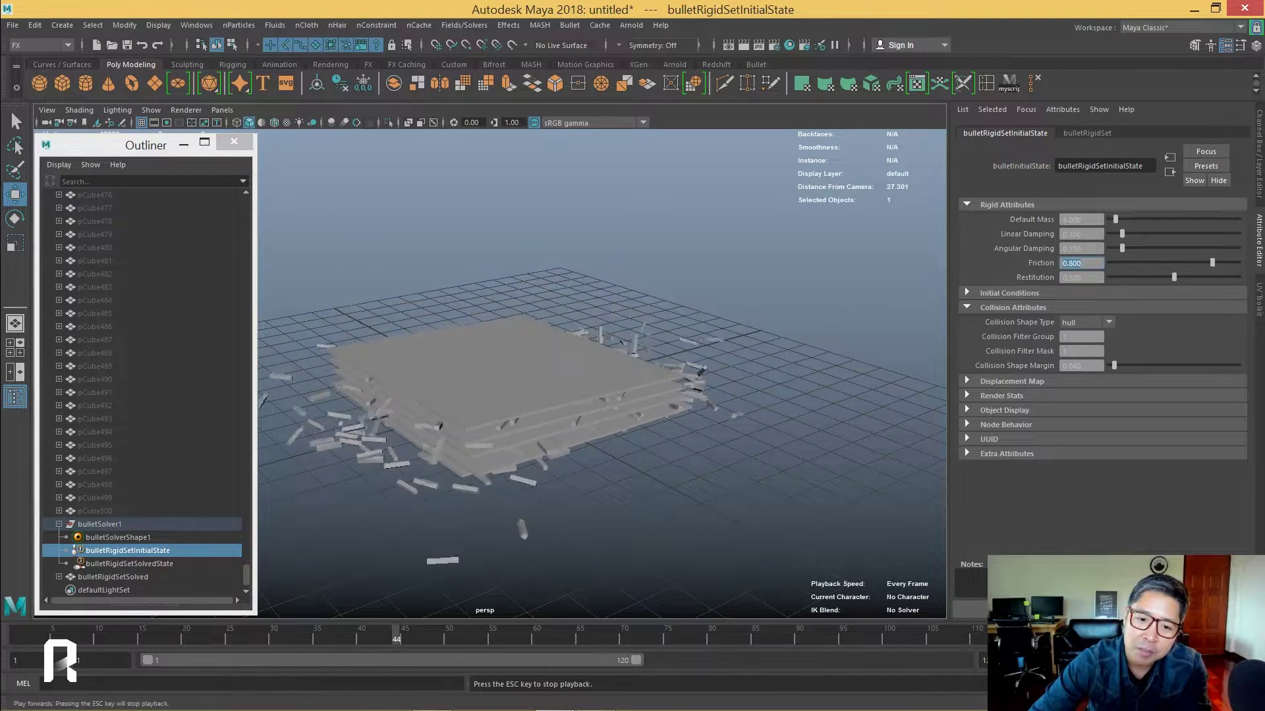
key("Escape")
left_click(1088, 277)
type("0.200")
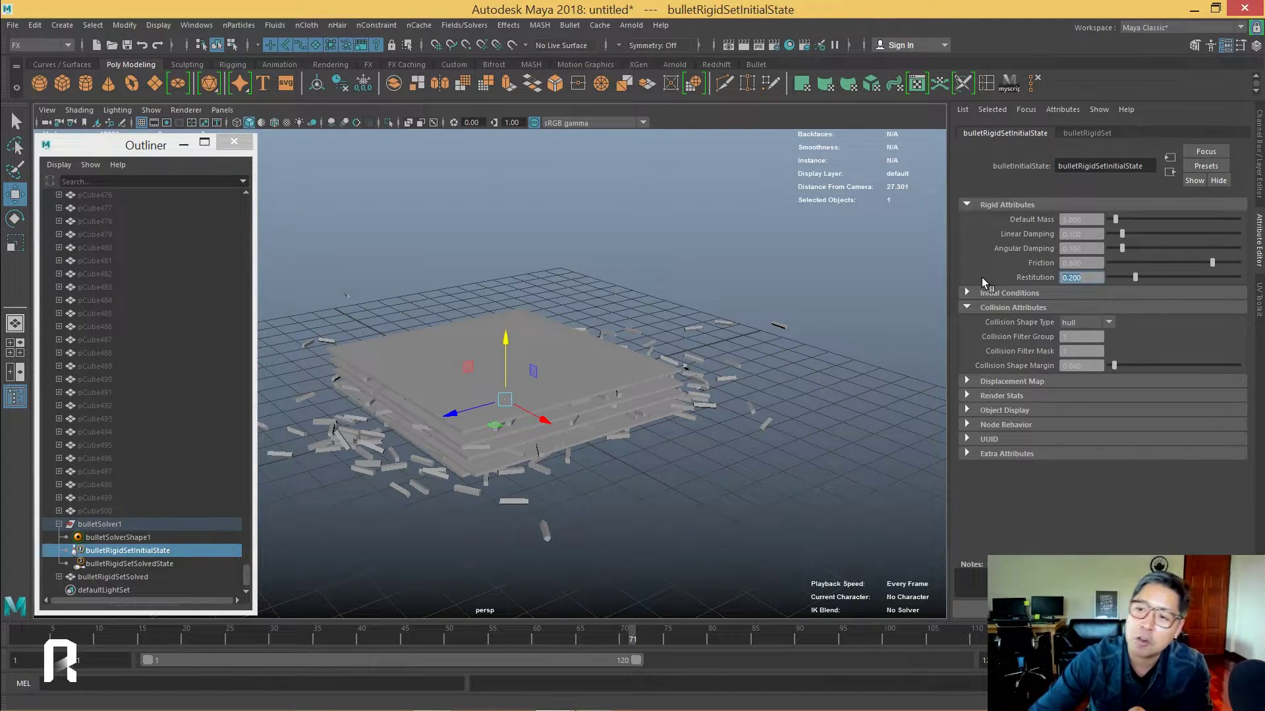
key("alt+shift+v")
key("alt+v")
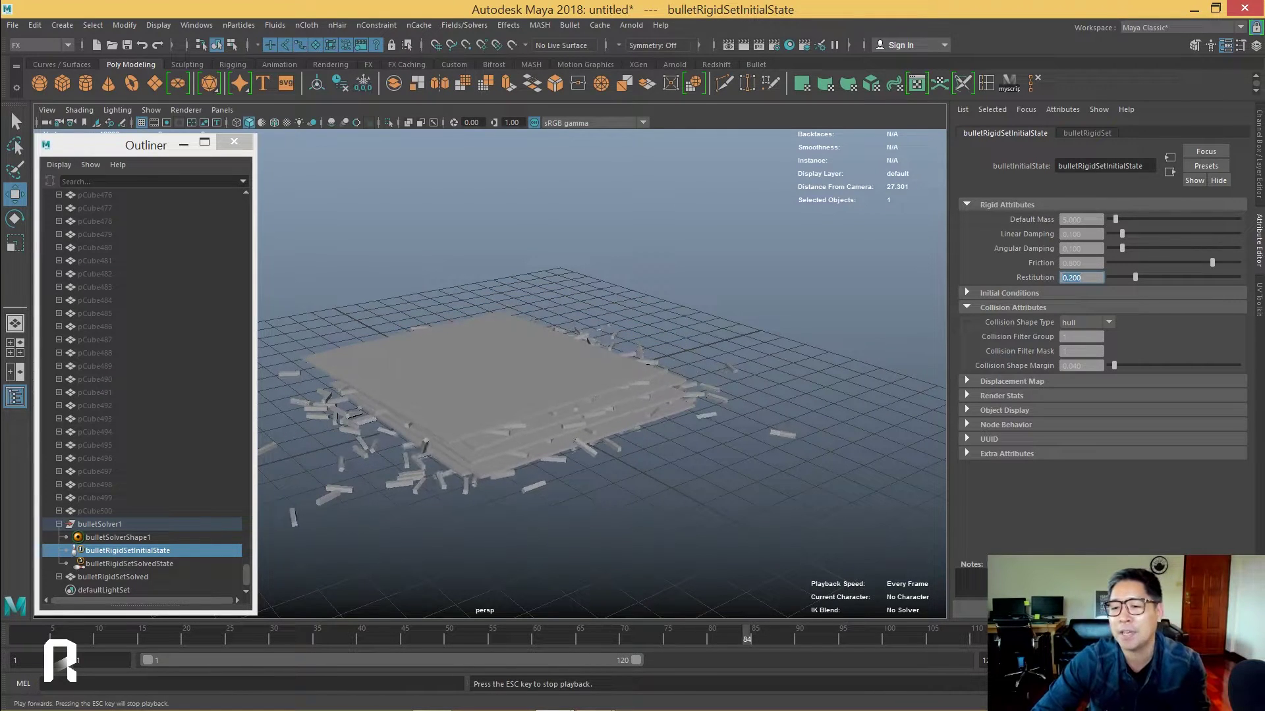
key("Escape")
scroll(547, 344, "down", 3)
left_click(645, 273)
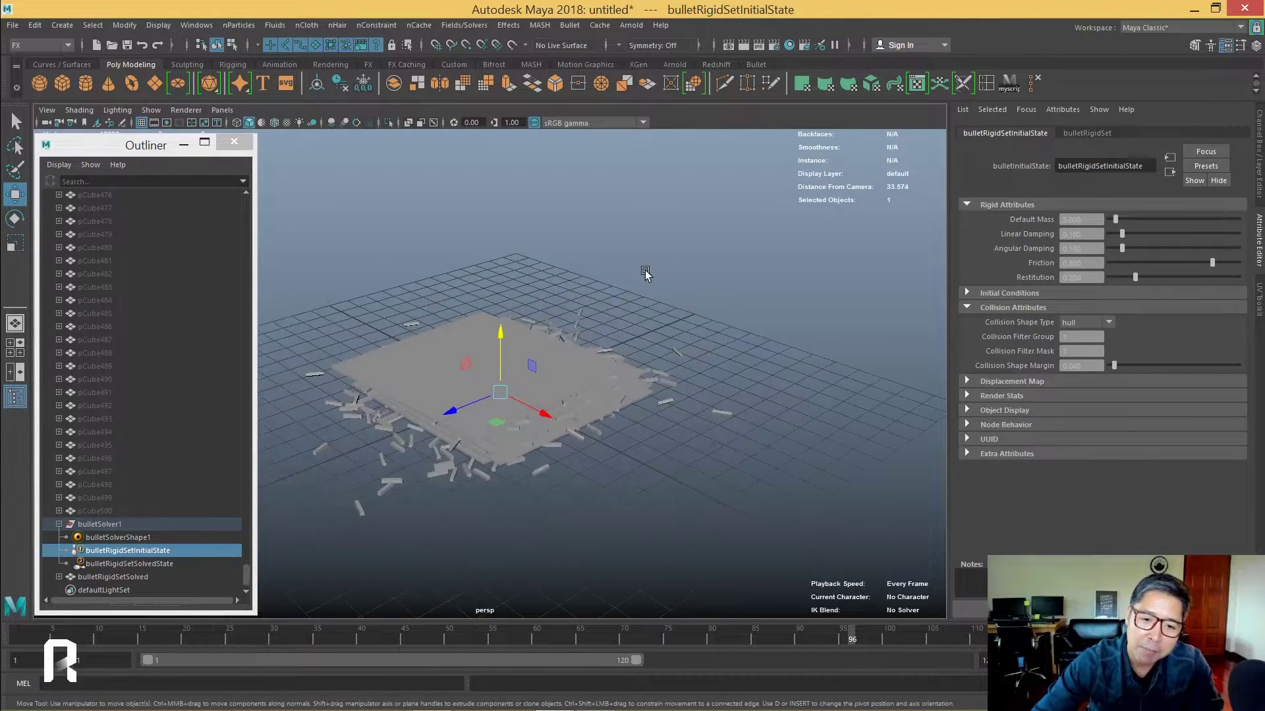
left_click_drag(429, 382, 730, 559, "alt")
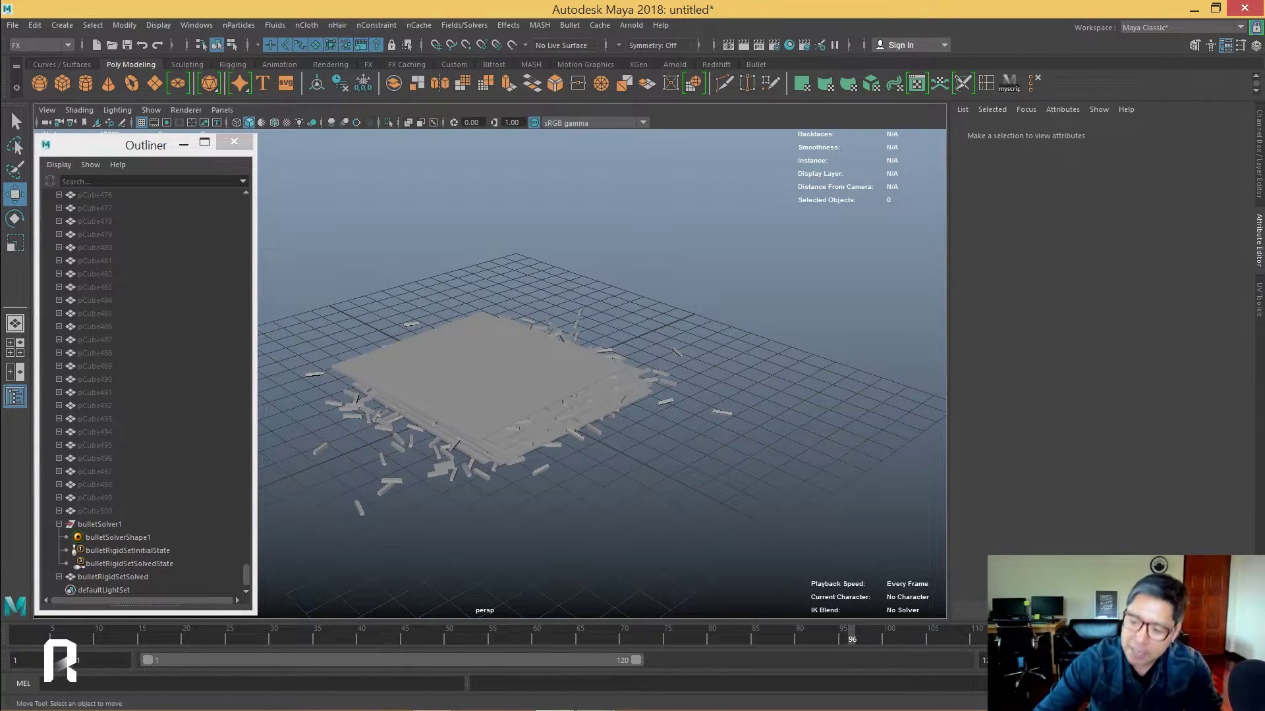
- Replay the collapse simulation from the first frame
key("shift+alt+v")
key("alt+v")
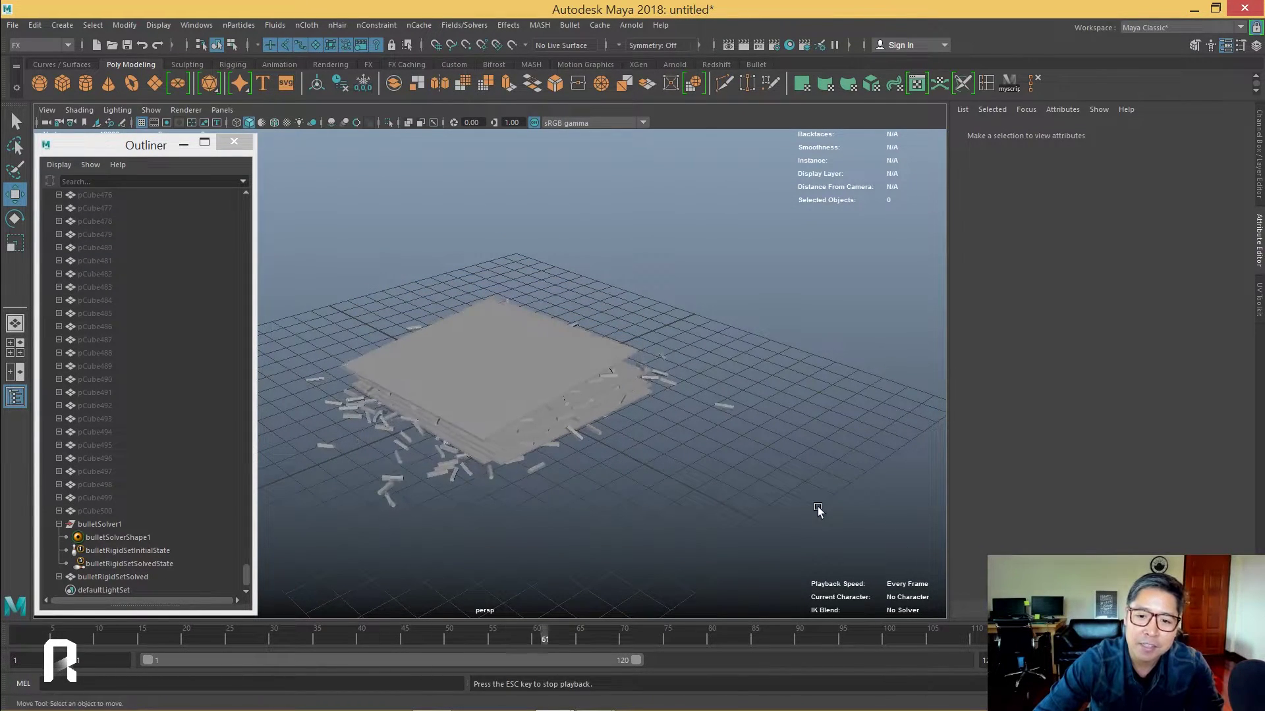
left_click_drag(496, 406, 492, 408, "alt")
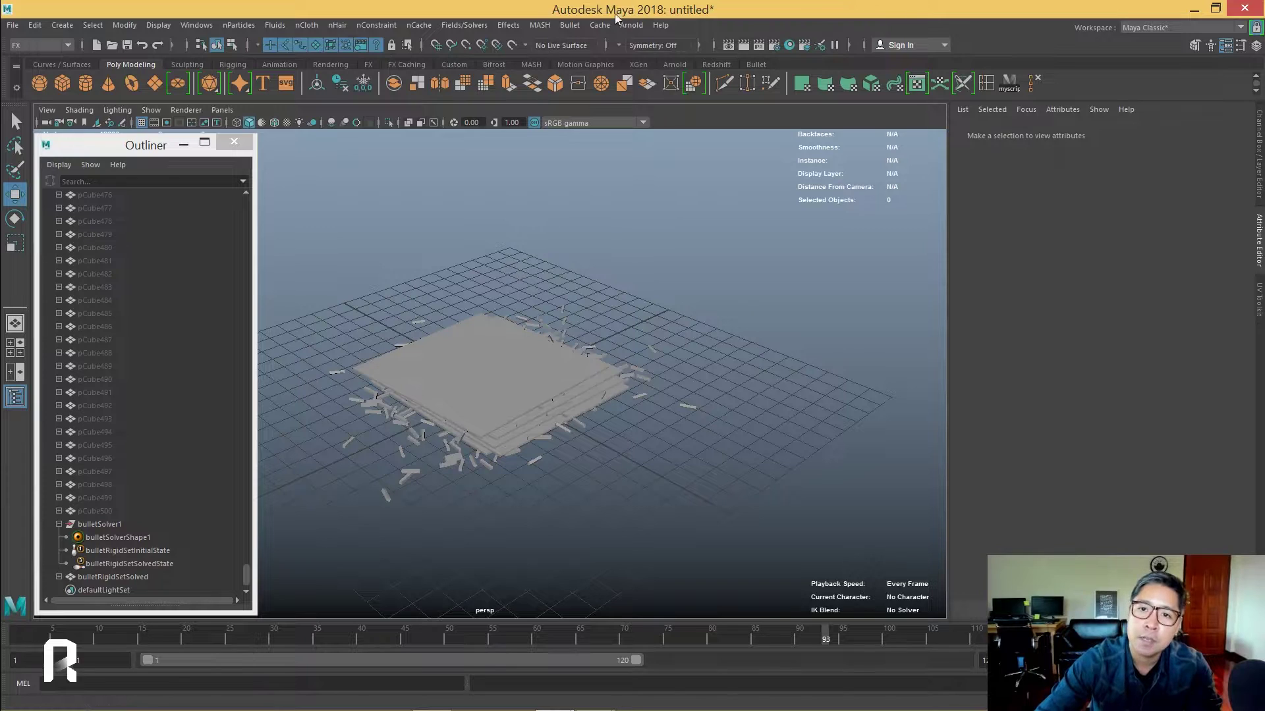
- Load AbcBullet, AbcExport and AbcImport in the Plug-in Manager, then select the solved building
left_click(601, 25)
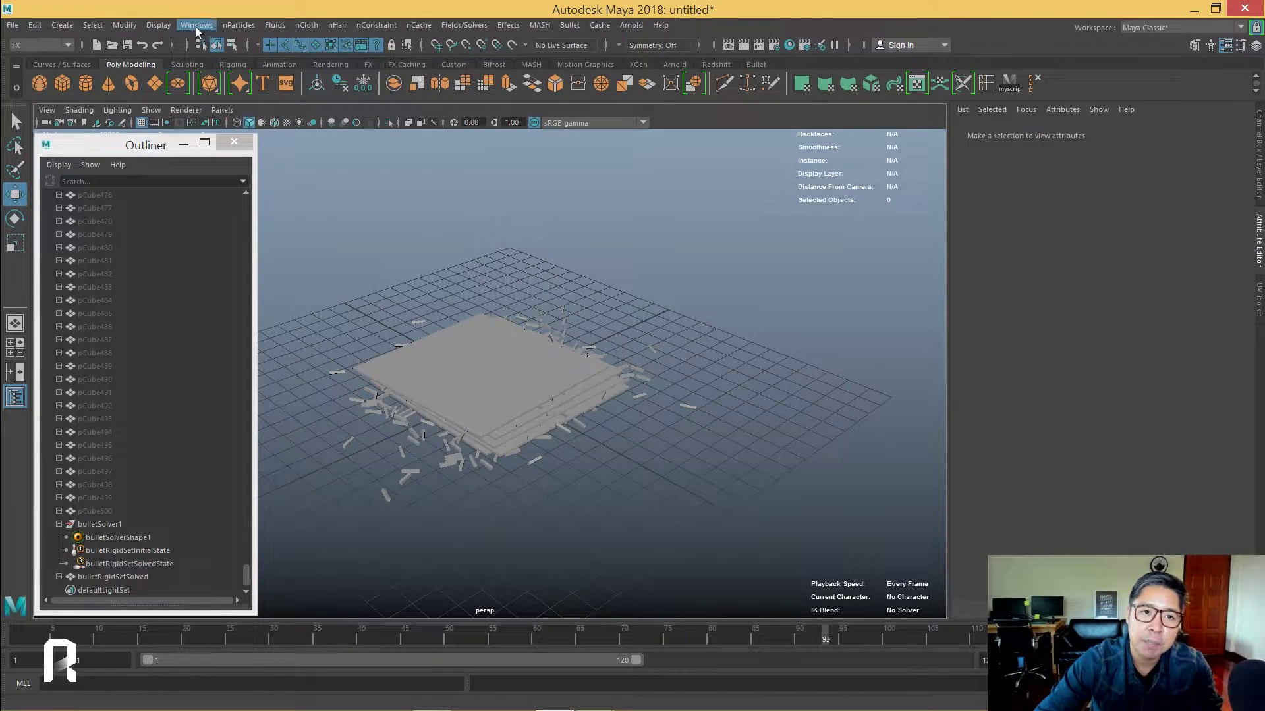
left_click(195, 27)
mouse_move(259, 150)
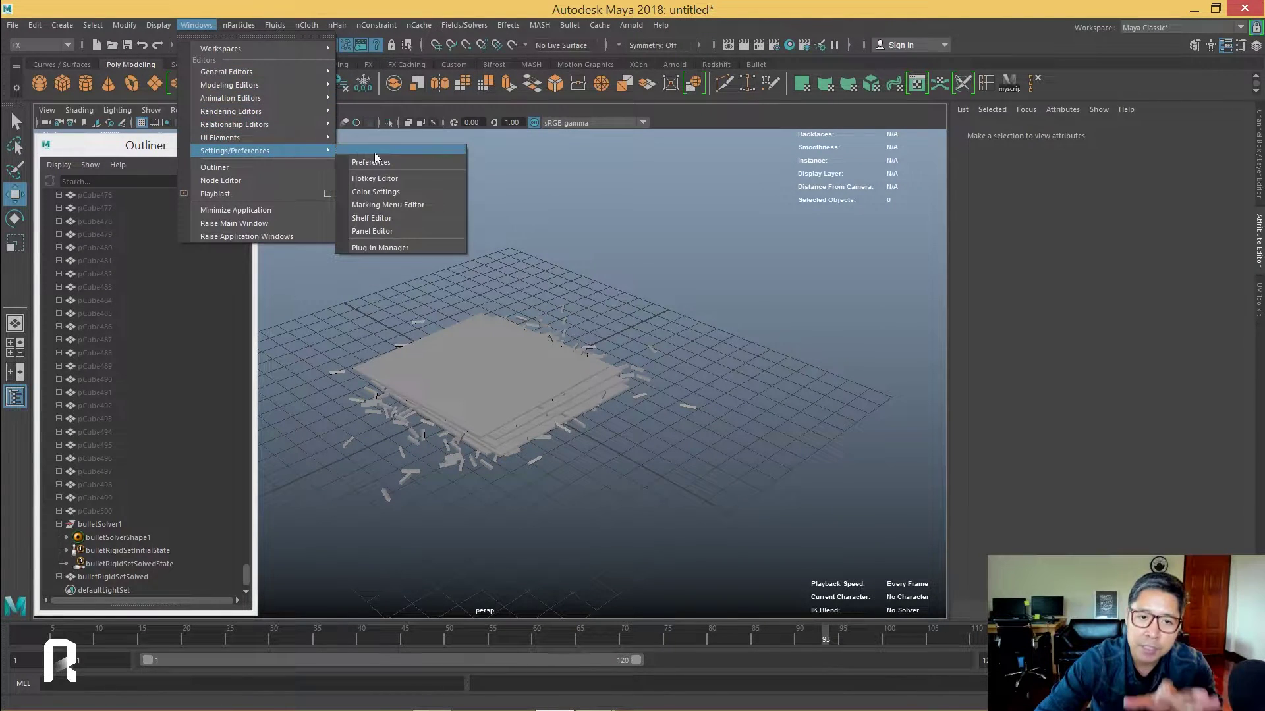
left_click(407, 247)
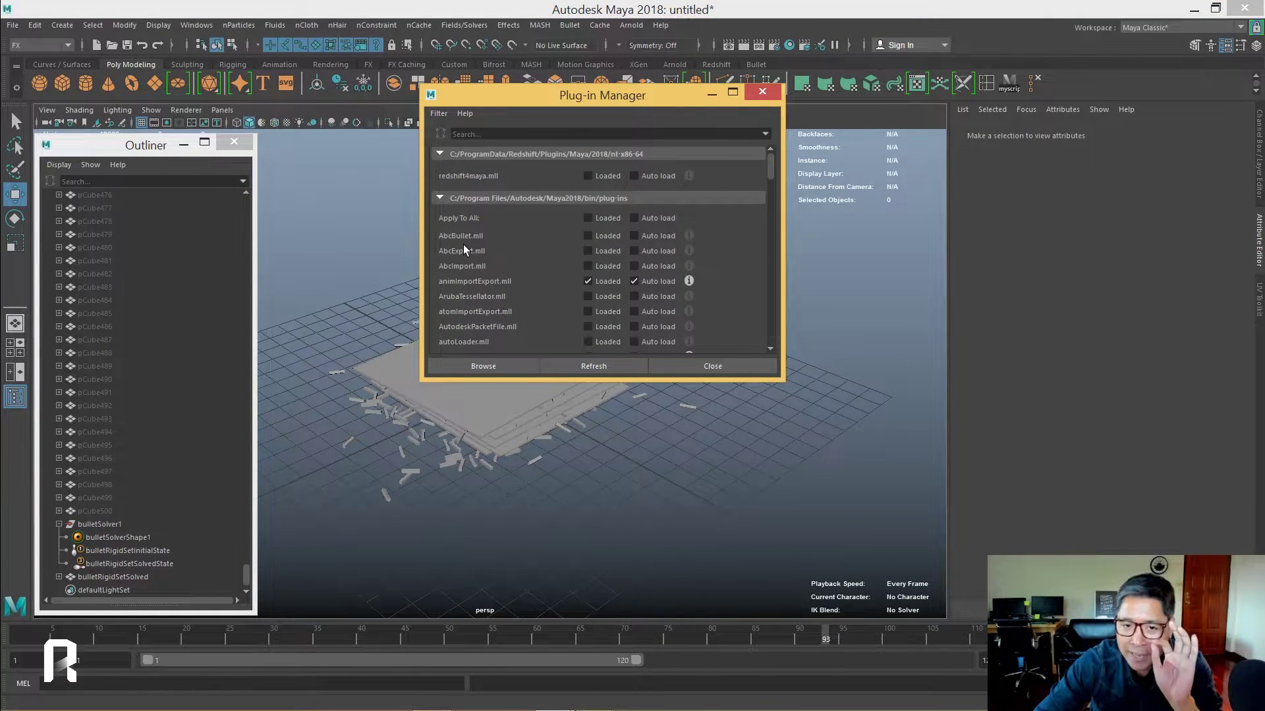
left_click(588, 236)
left_click(588, 266)
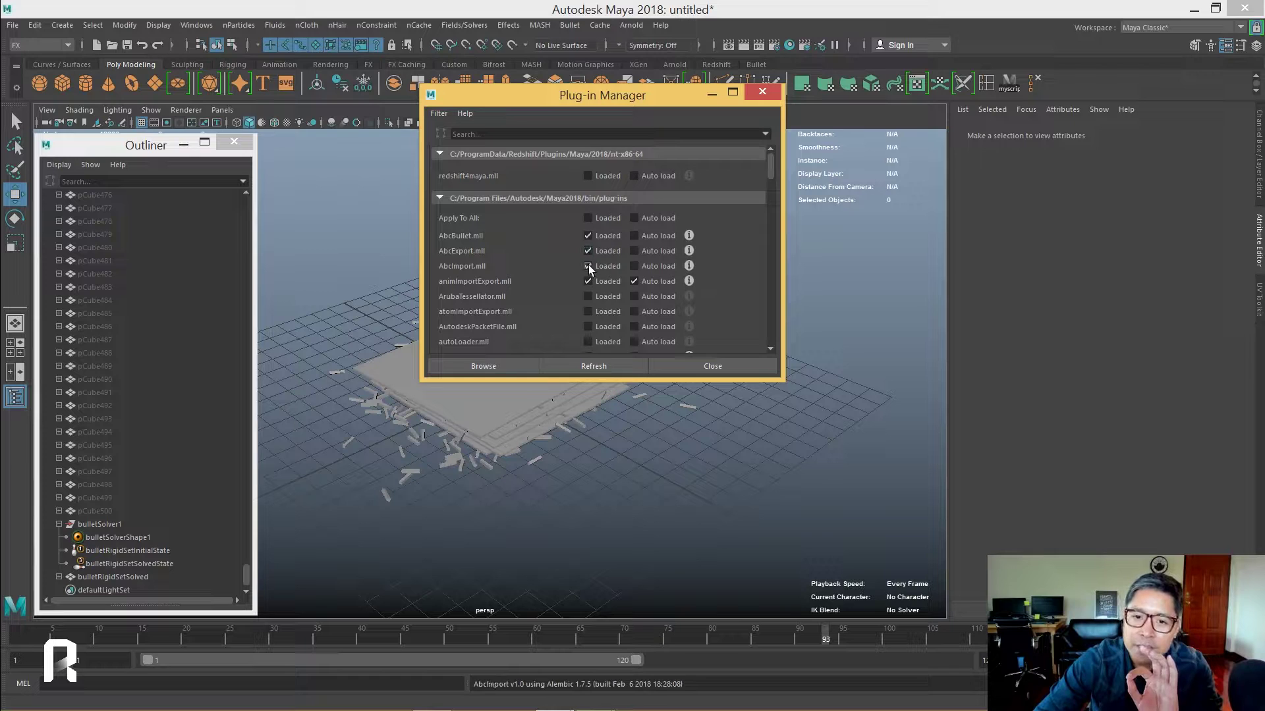
left_click(697, 364)
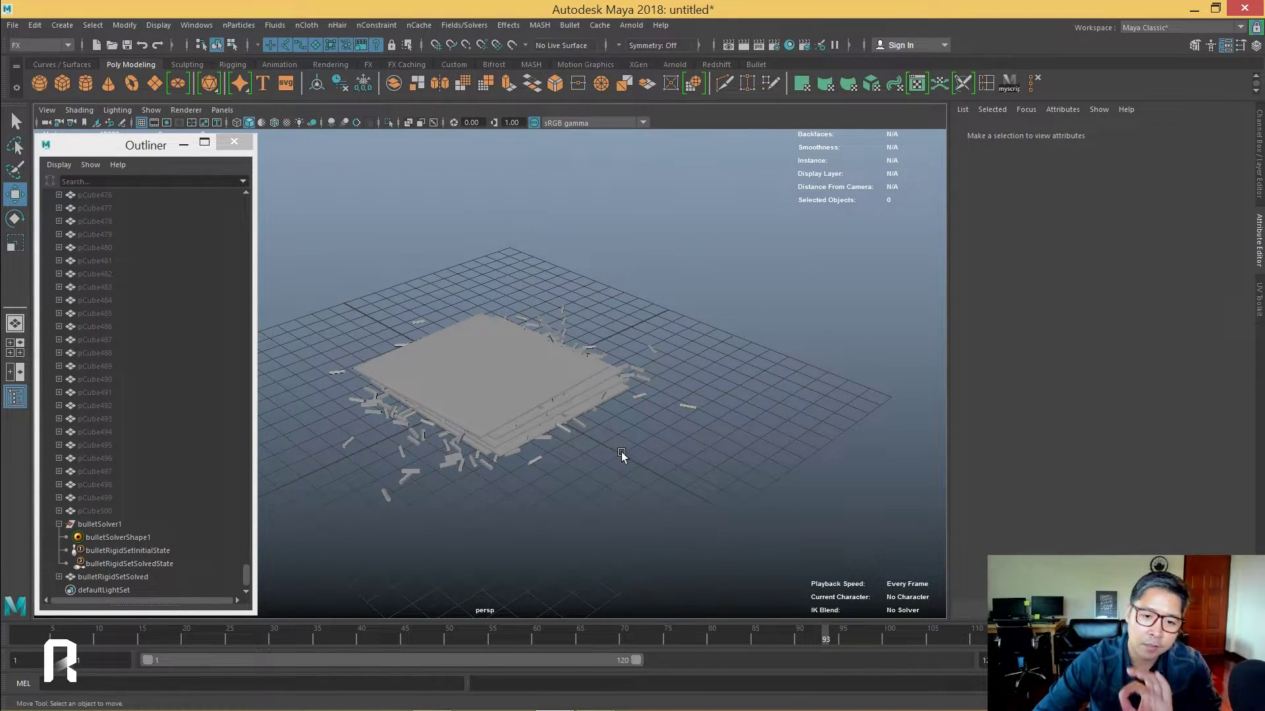
left_click_drag(756, 510, 356, 266)
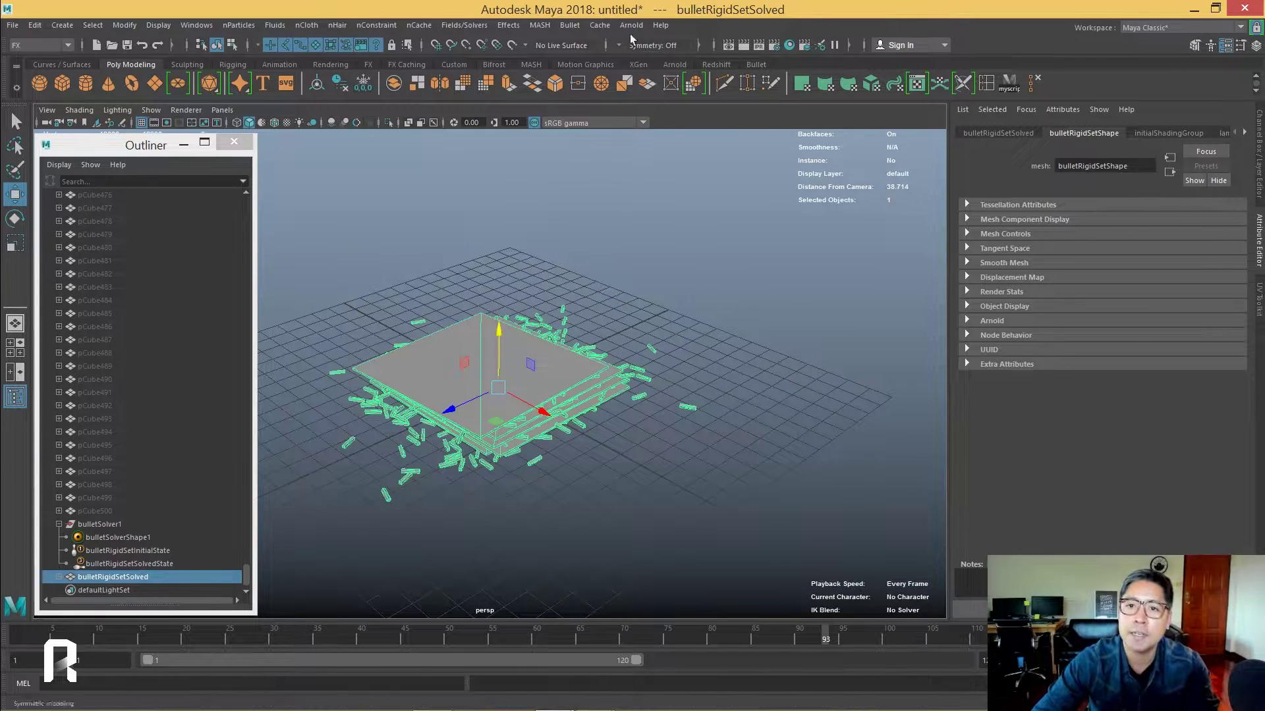
- Export frames 1–120 of bulletRigidSetSolved to the Alembic cache b.abc
left_click(599, 25)
mouse_move(629, 48)
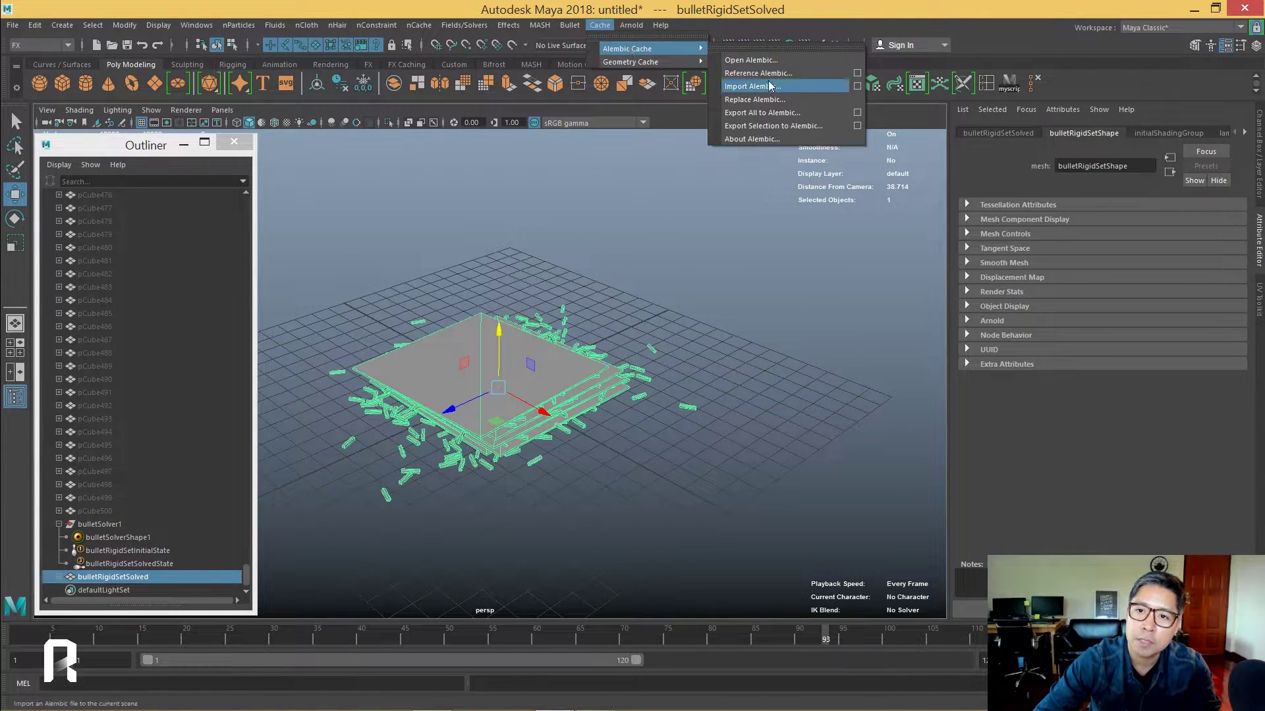
left_click(857, 126)
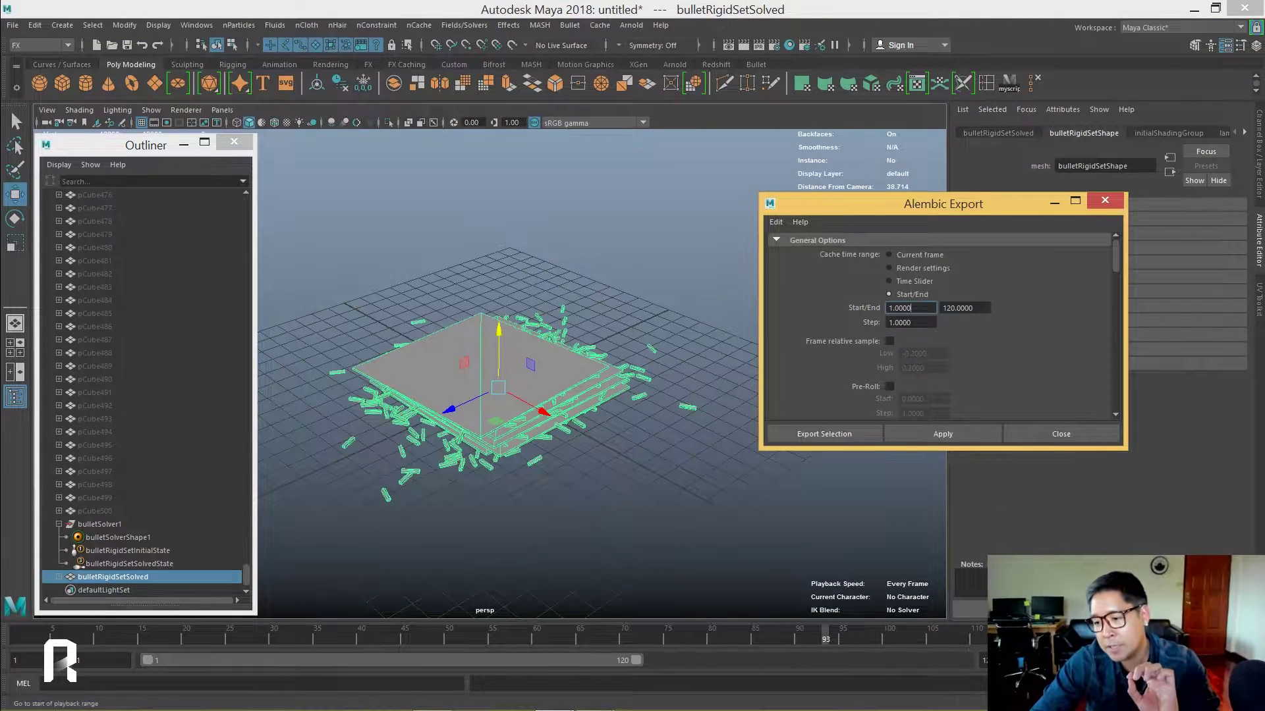
key("alt+shift+v")
key("alt+v")
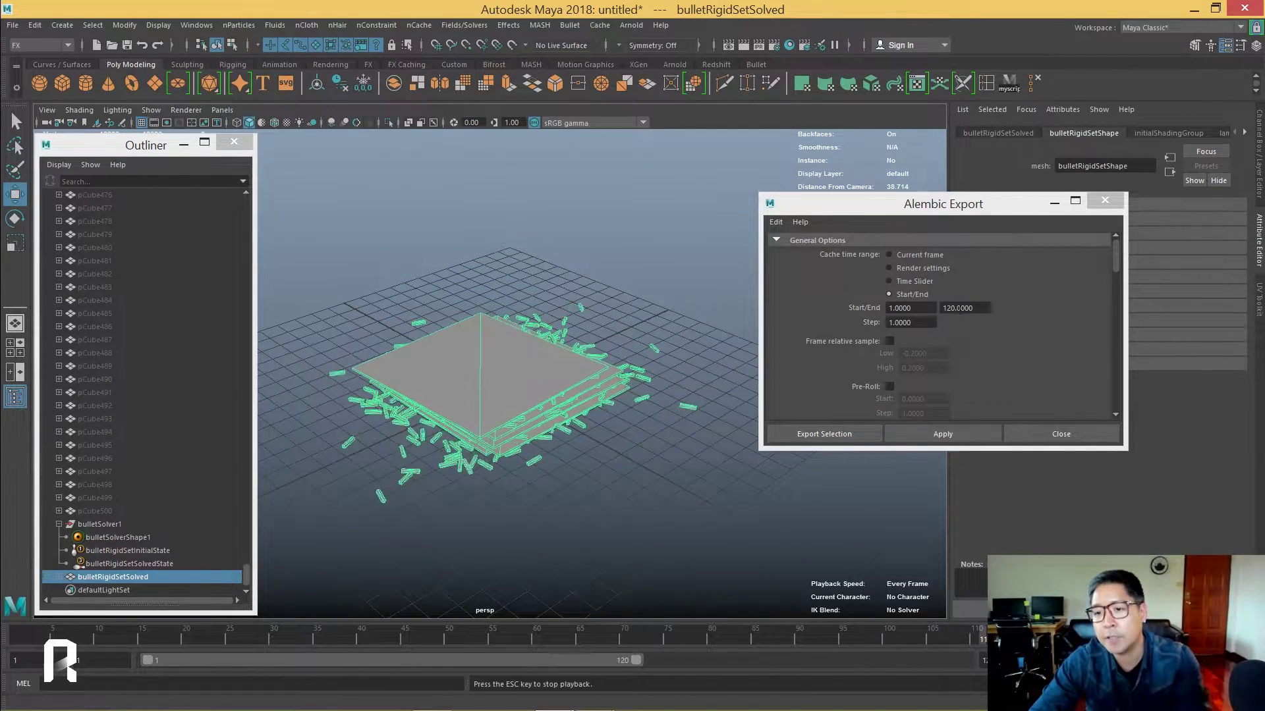
key("Escape")
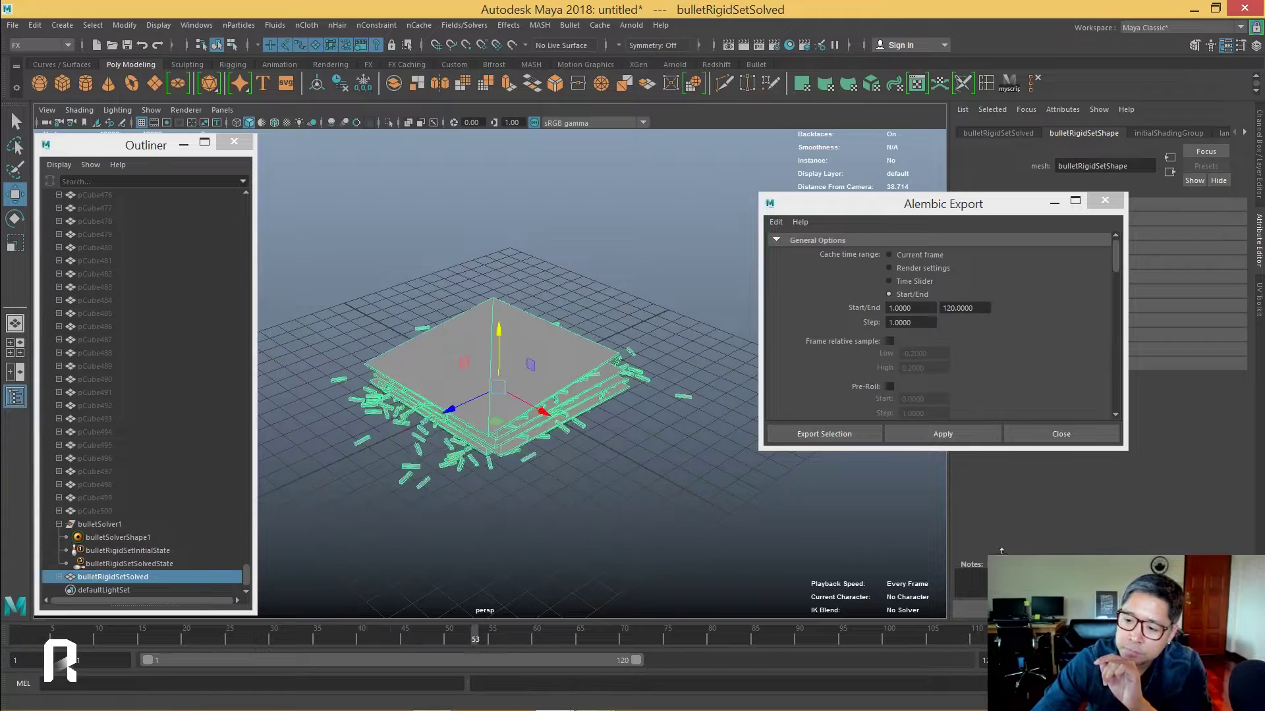
left_click(827, 433)
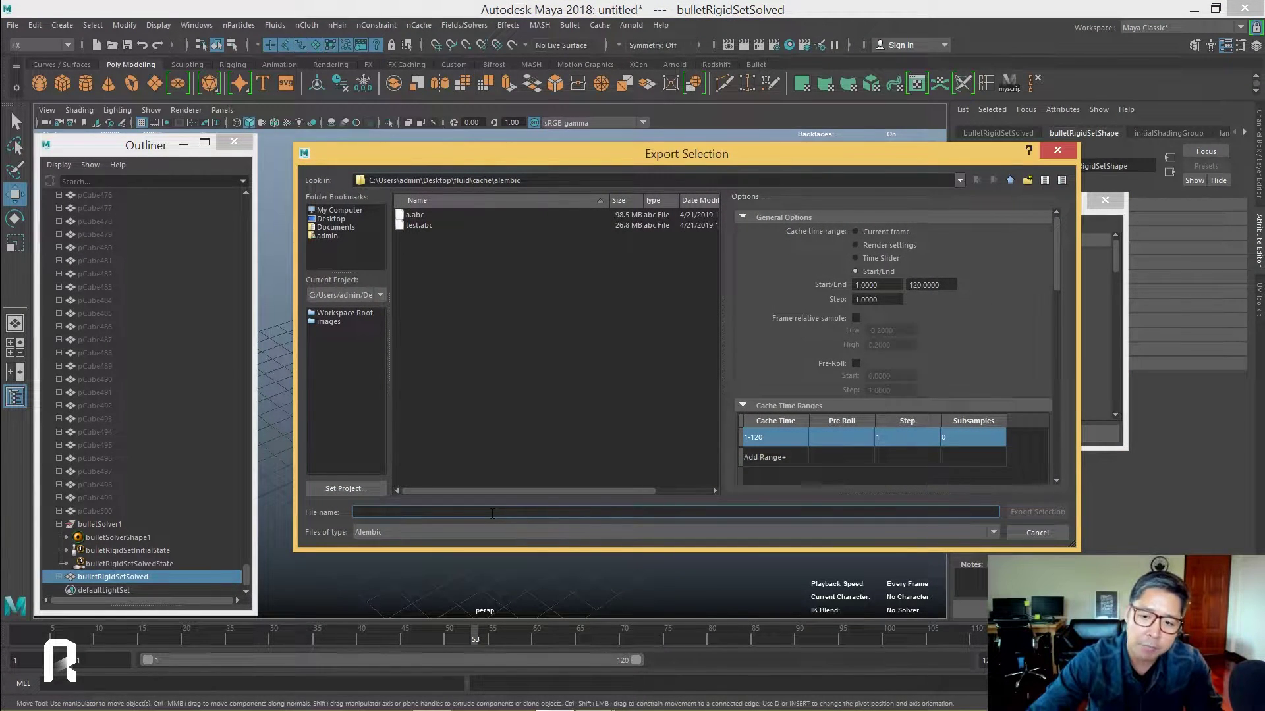
type("b")
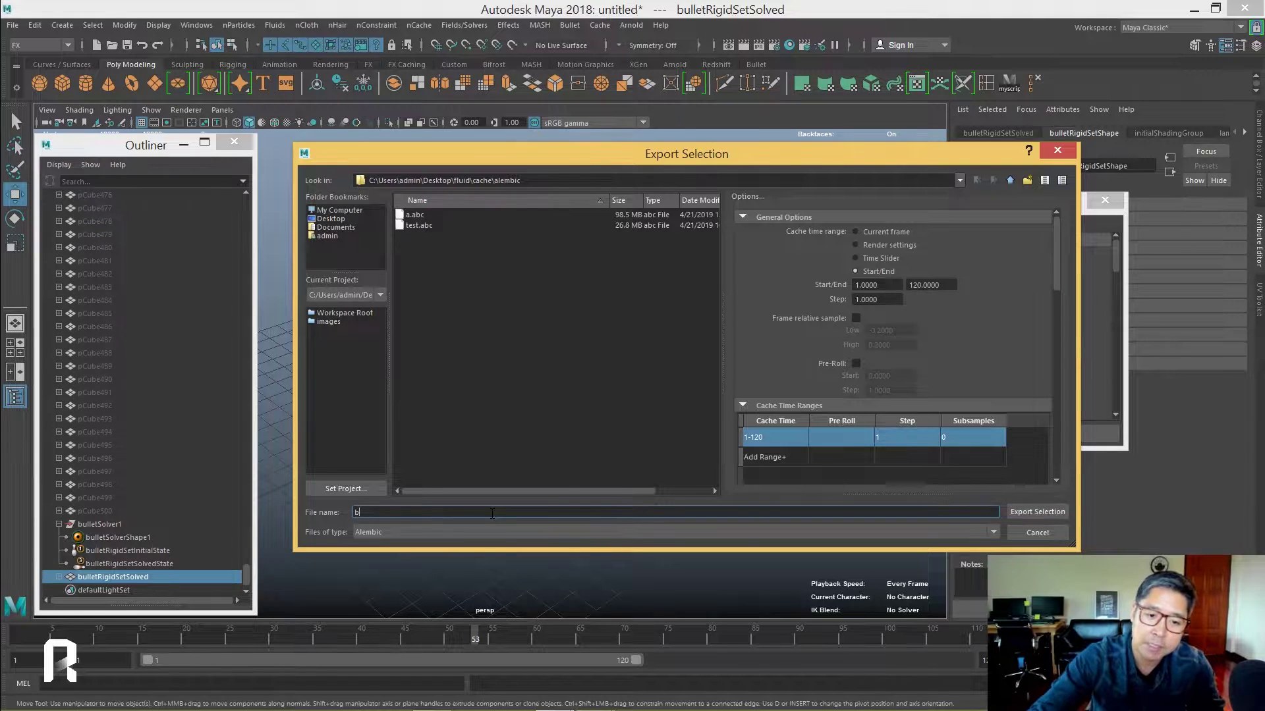
left_click(1043, 518)
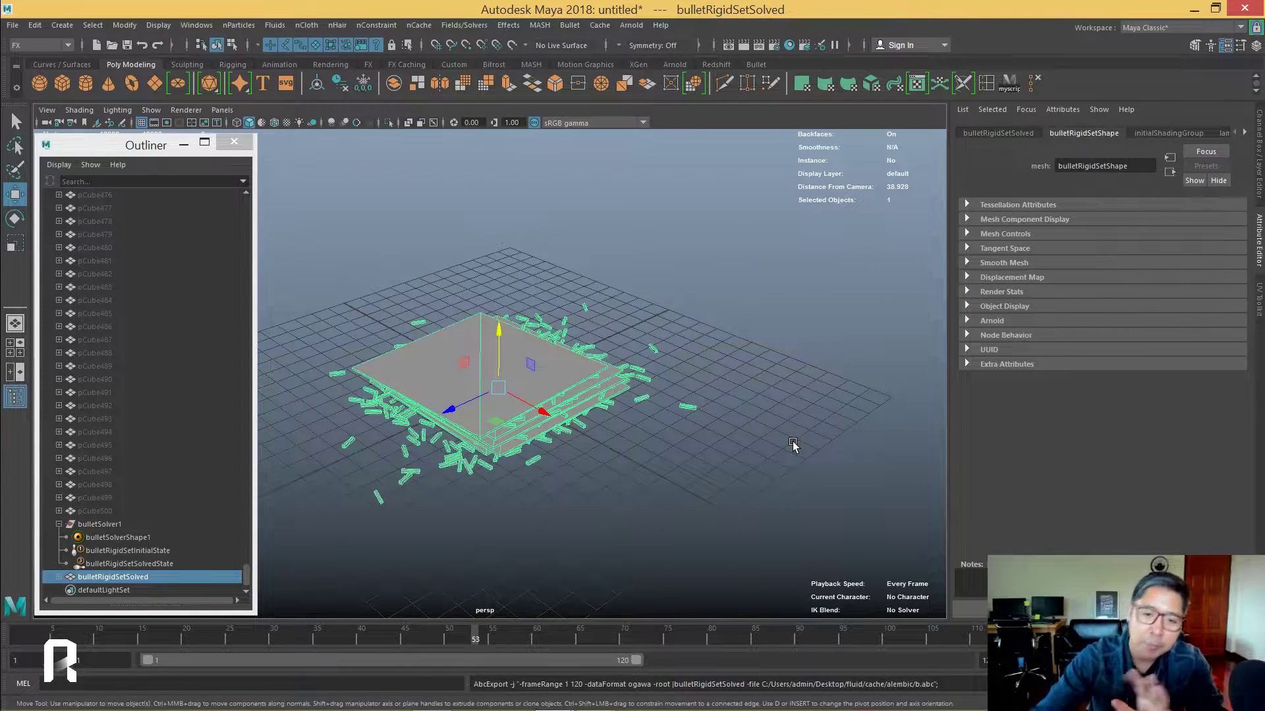
left_click(12, 25)
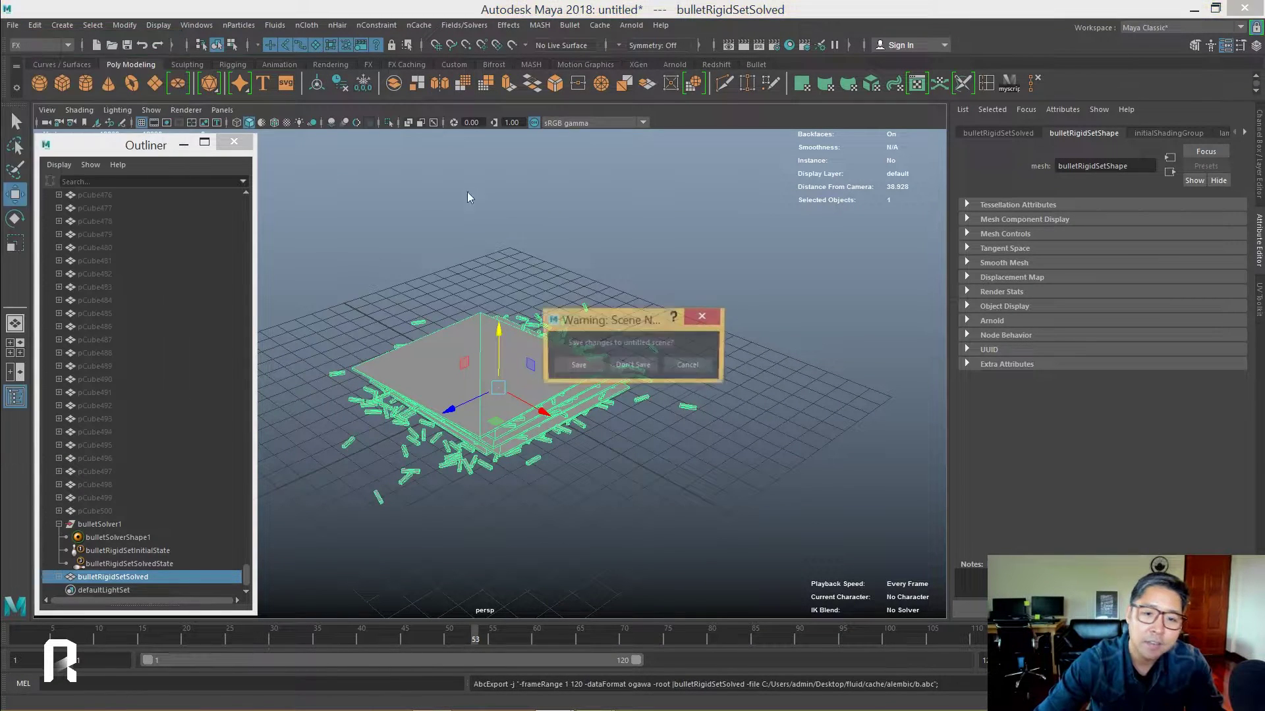
- Discard the old scene's changes and import the b.abc Alembic cache
left_click(641, 364)
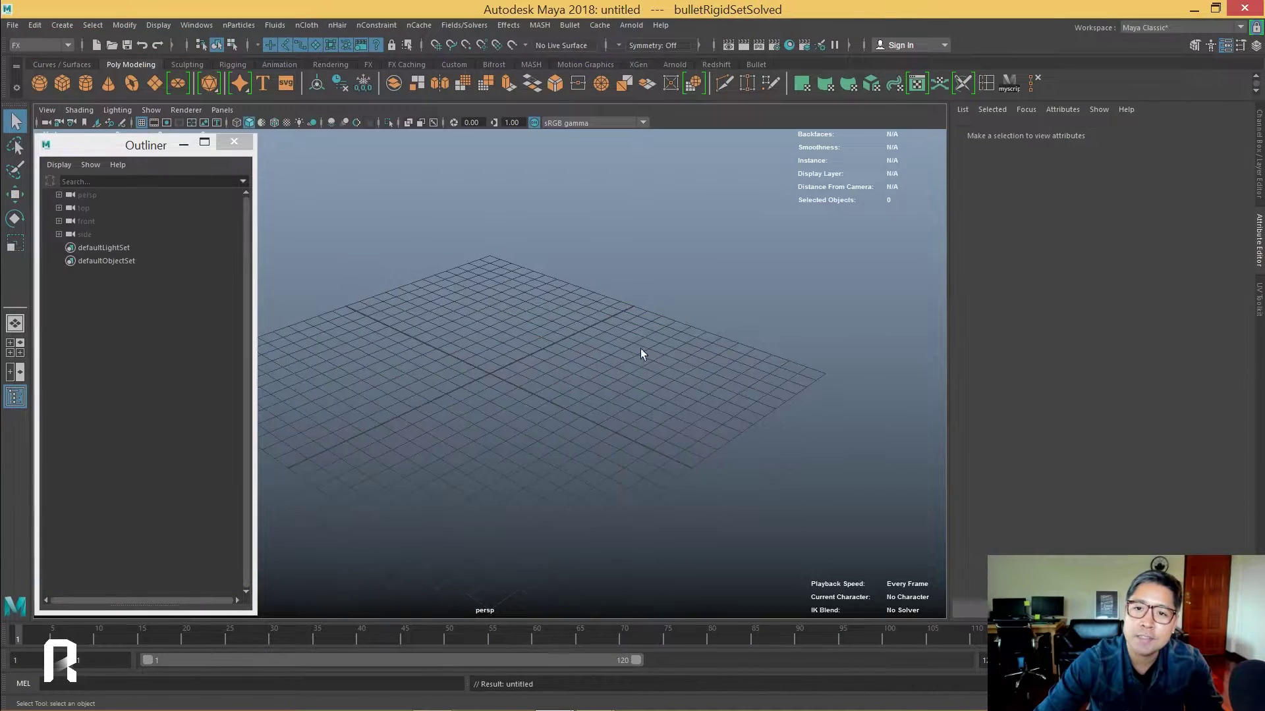
left_click(598, 25)
left_click(770, 89)
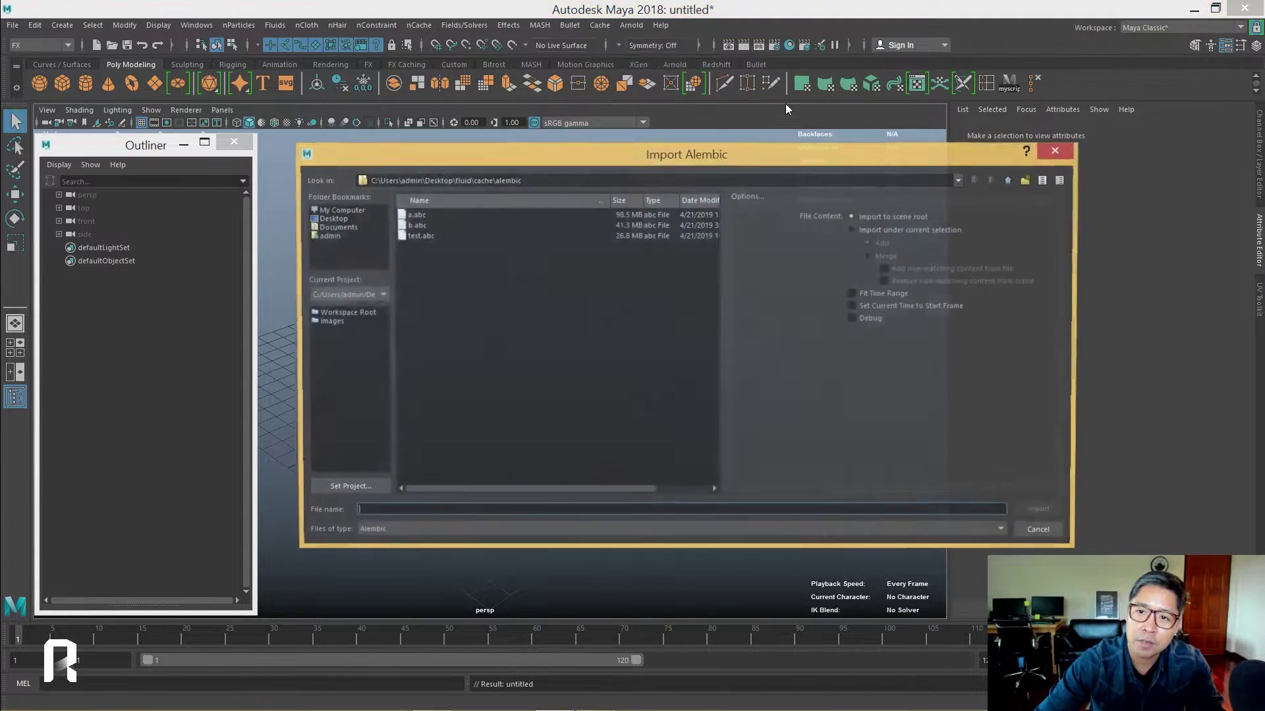
double_click(422, 226)
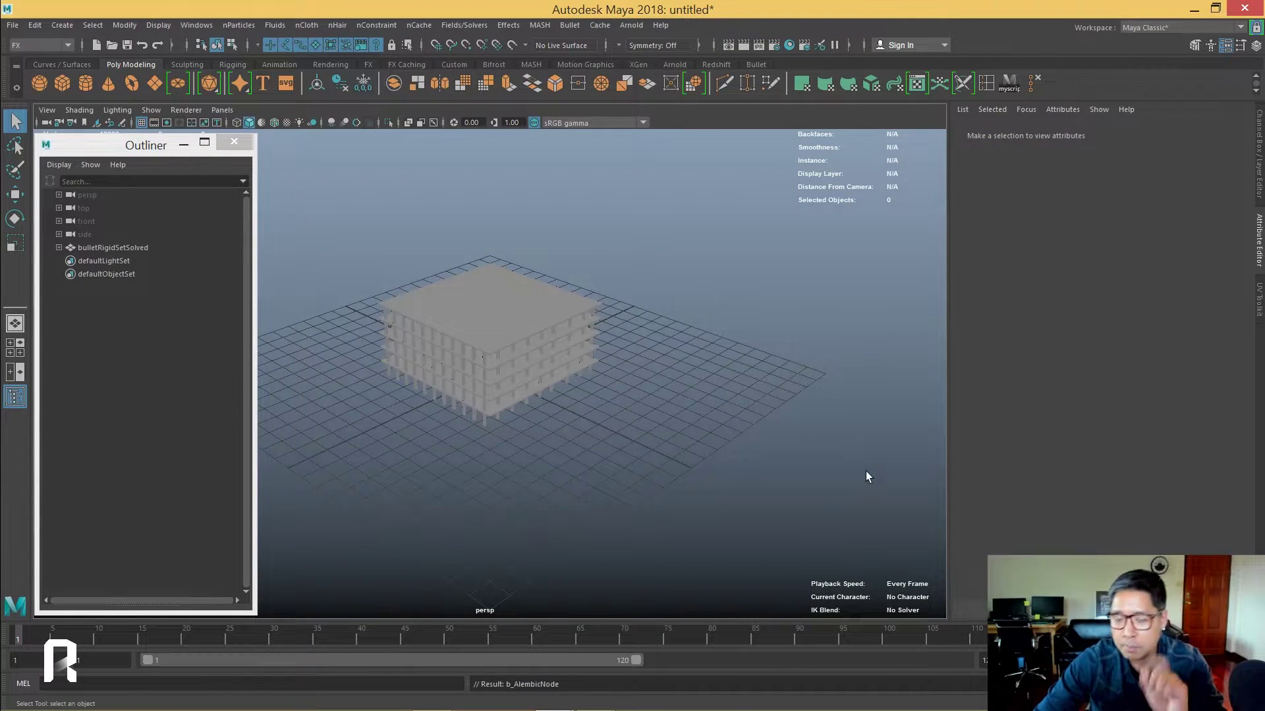
- Play the imported building collapse and scrub back to frame 20
left_click(1179, 637)
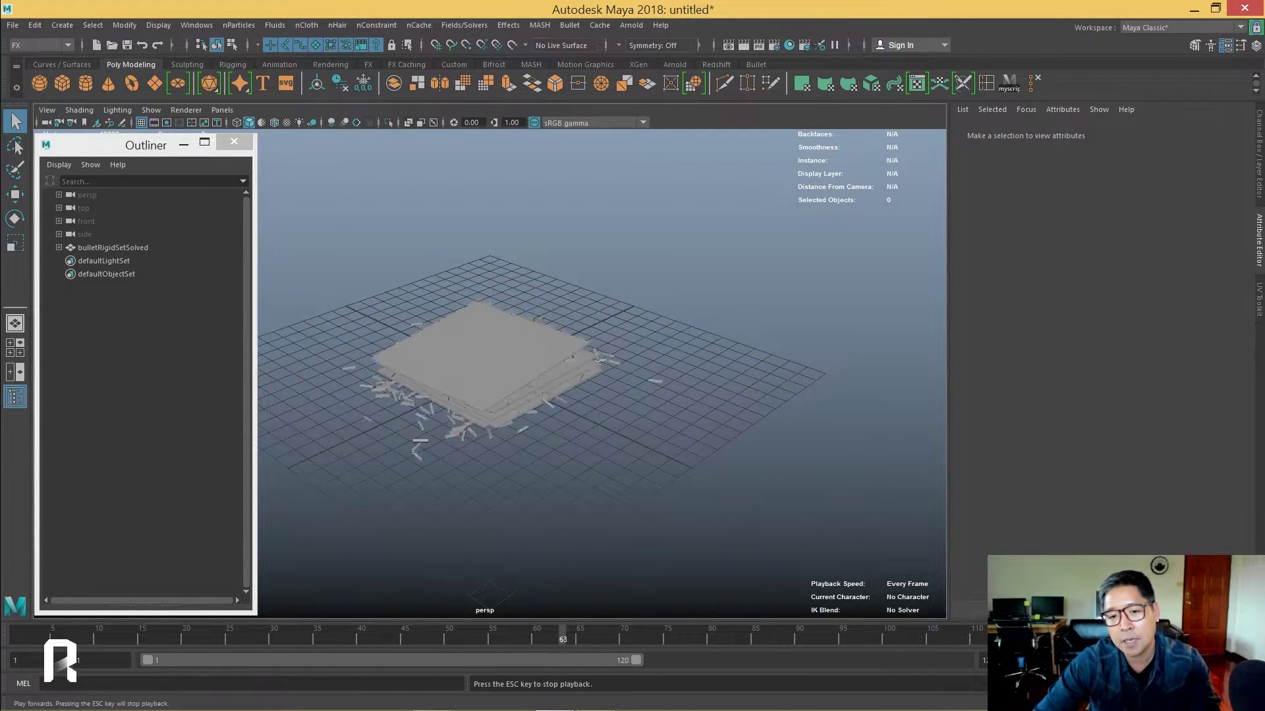
right_click_drag(630, 367, 709, 359, "alt")
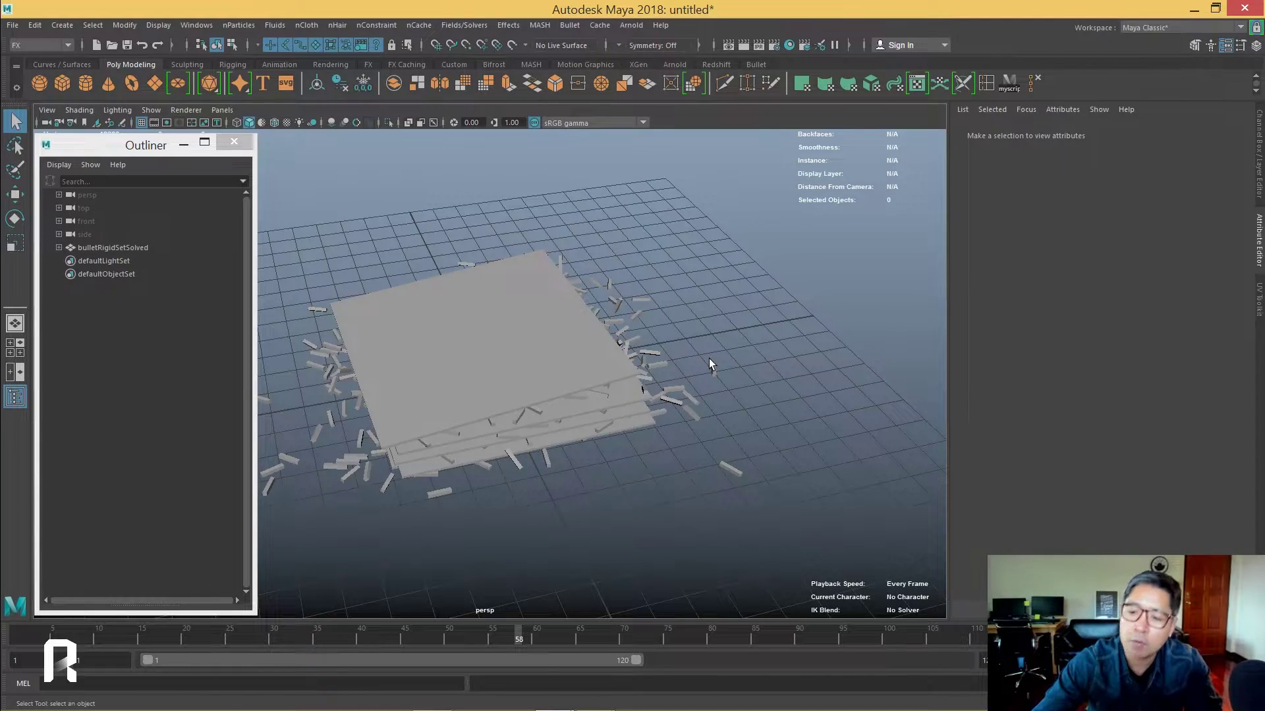
left_click_drag(417, 634, 194, 633)
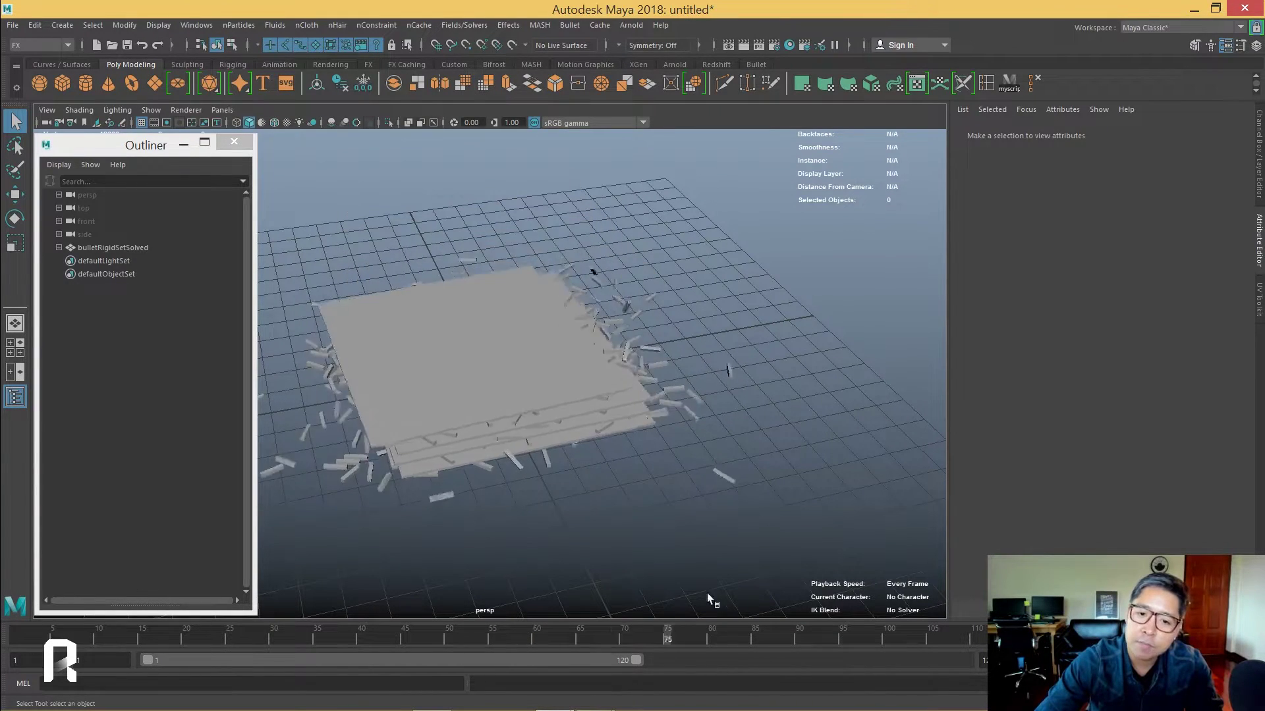
key("alt+v")
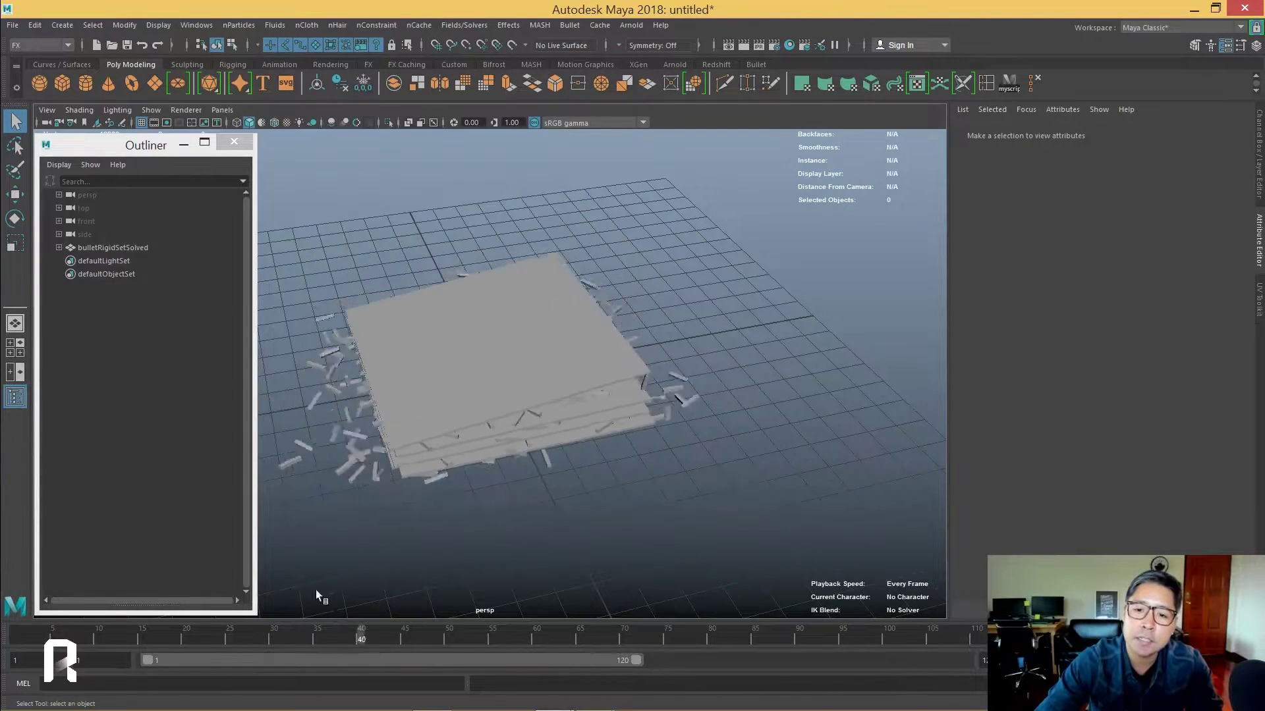
mouse_move(400, 633)
left_mouse_down()
mouse_move(188, 633)
mouse_move(232, 601)
left_mouse_up()
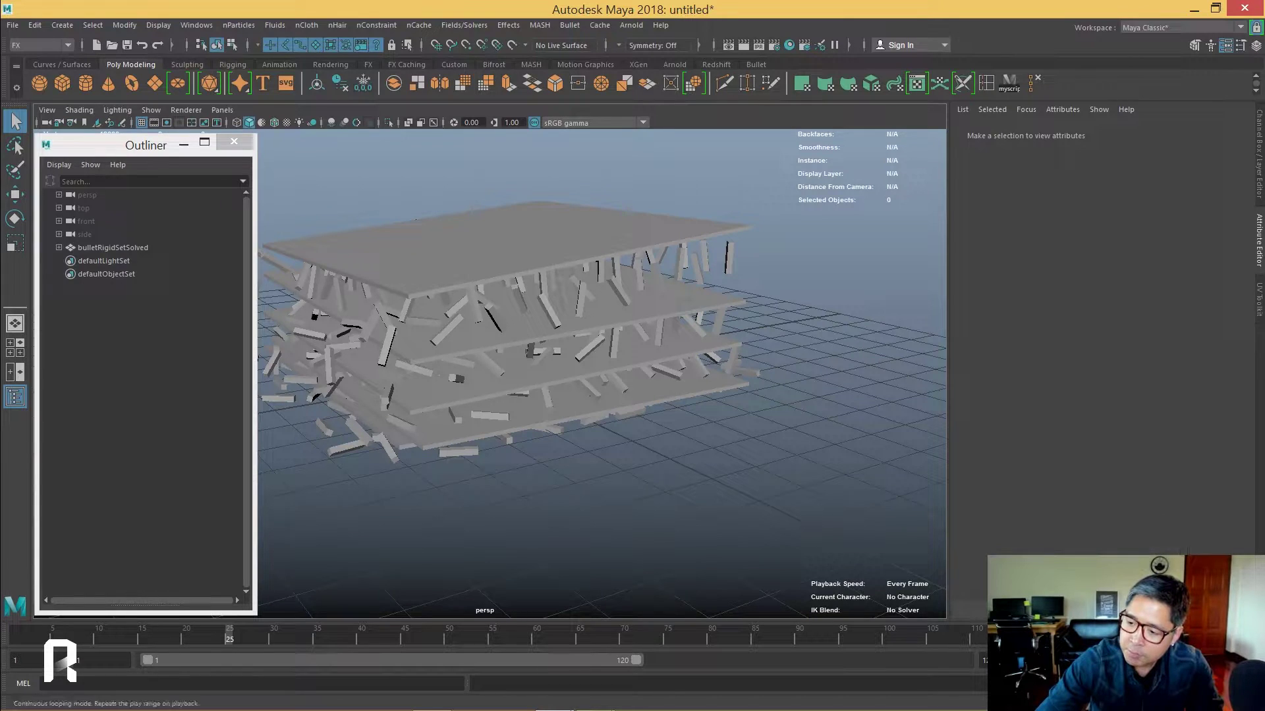
- Set Time Slider playback to real-time 24 fps x 1, updating all viewports, and save
left_click(1256, 661)
left_click(386, 364)
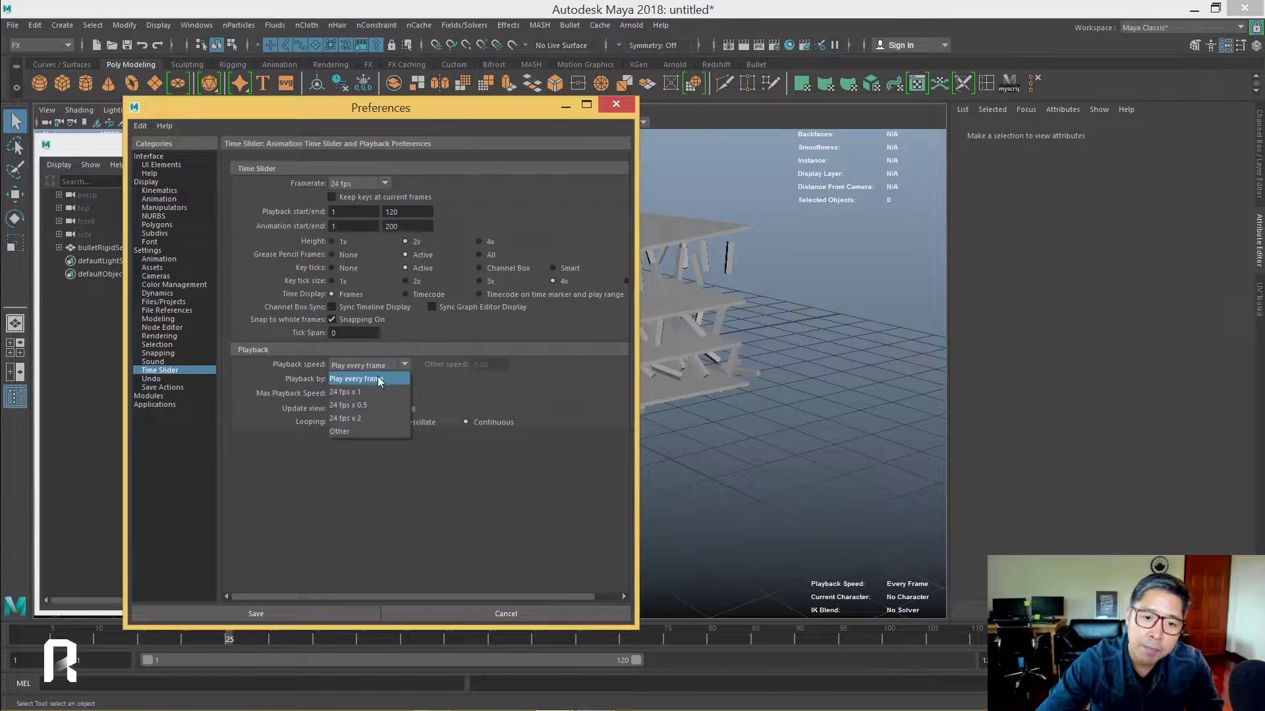
left_click(398, 408)
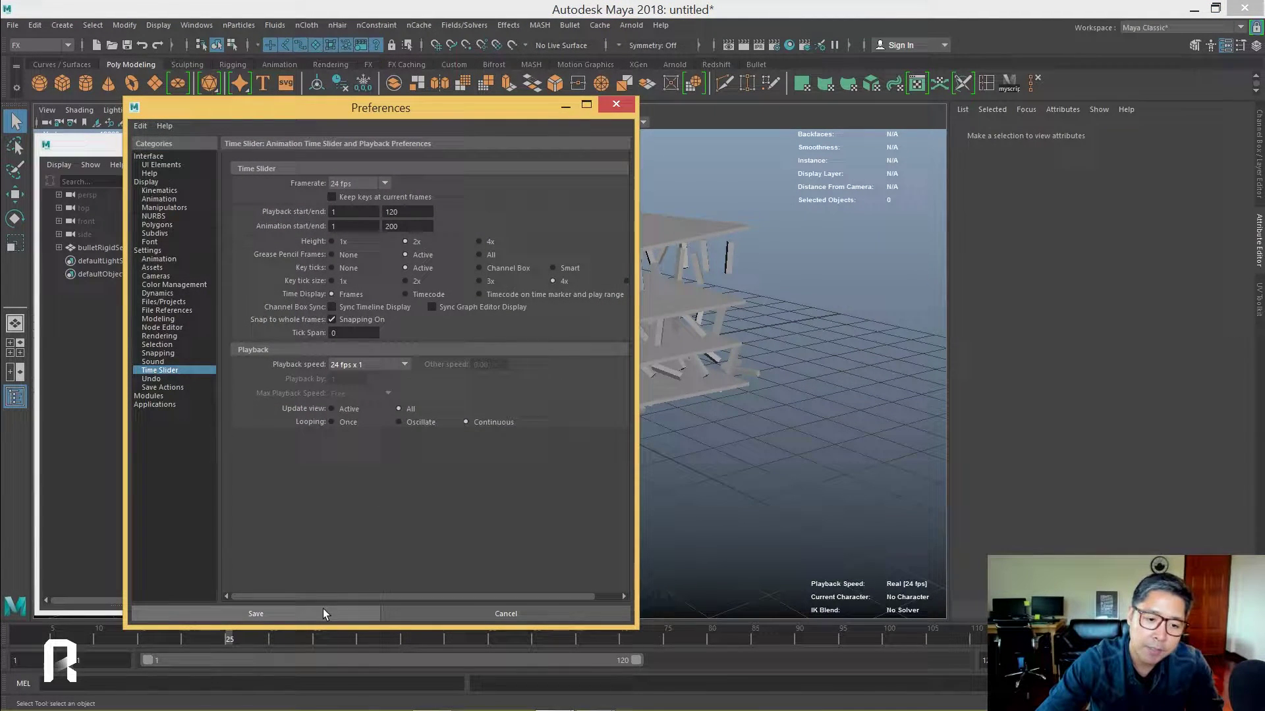
left_click(255, 613)
- Play back to check, return to frame 1, select the building and close the Outliner
key("alt+v")
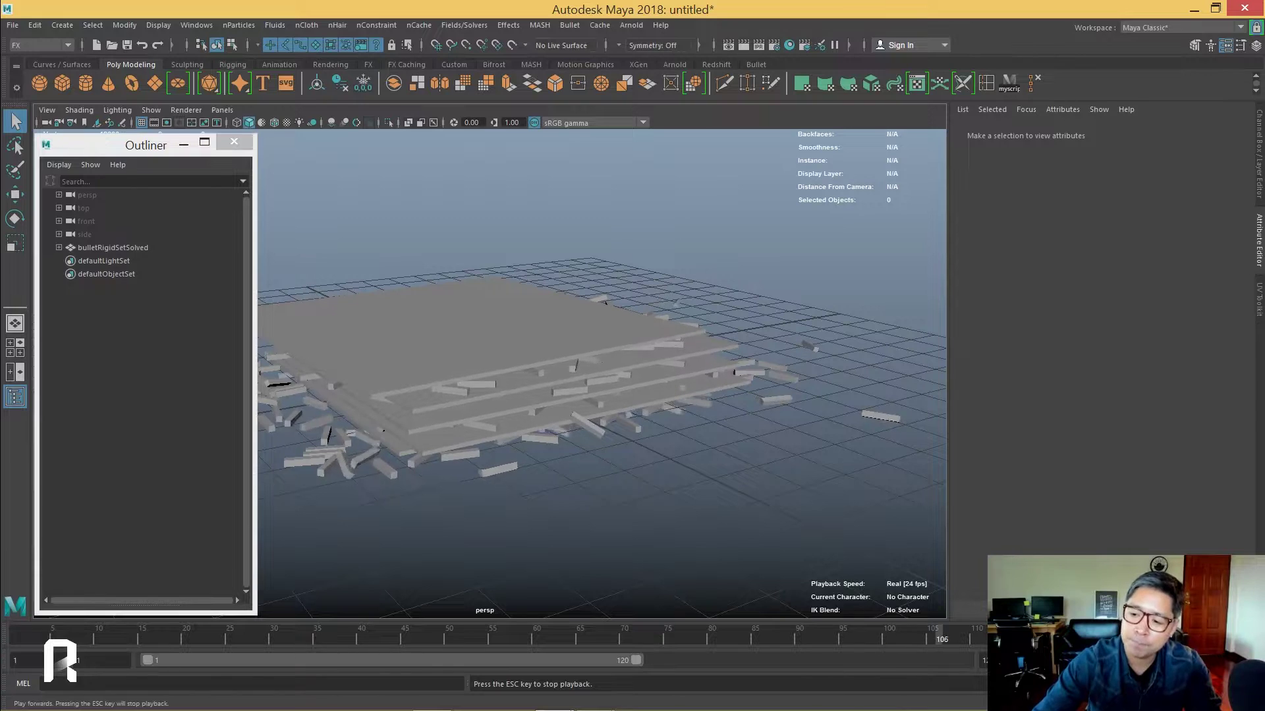
key("Escape")
left_click(18, 635)
scroll(427, 325, "down", 5)
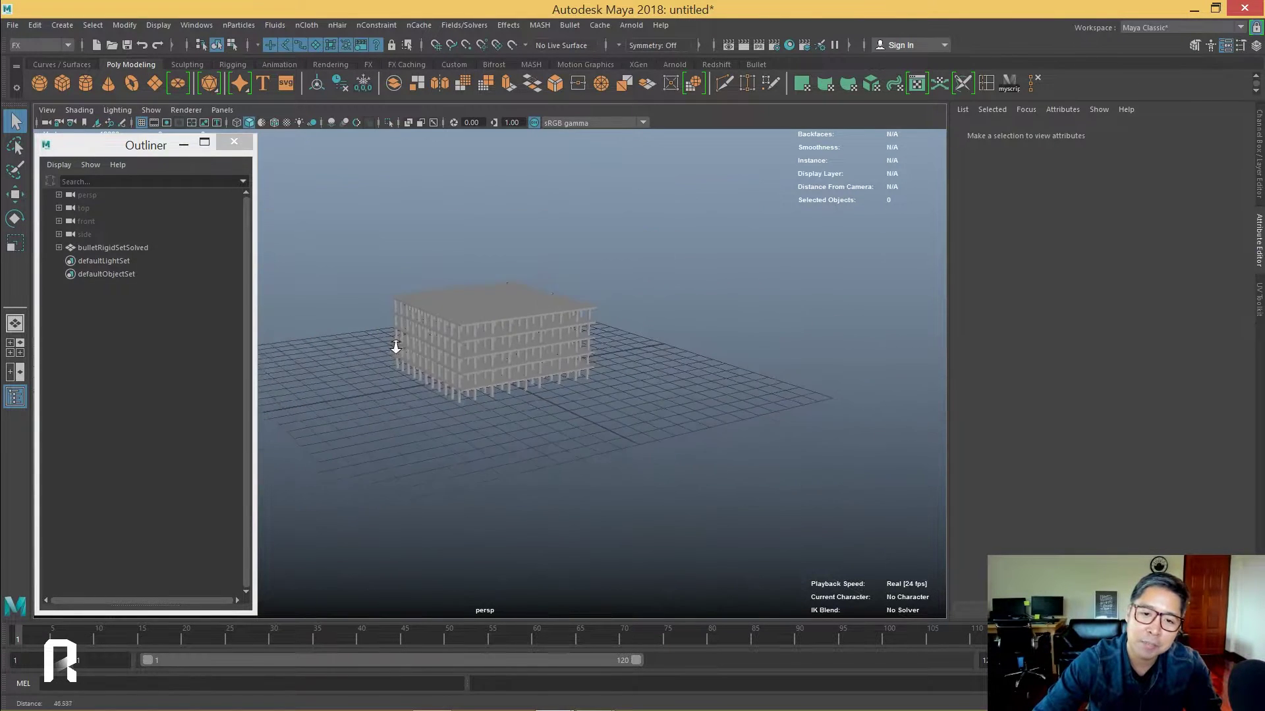
left_click_drag(441, 326, 527, 300, "alt")
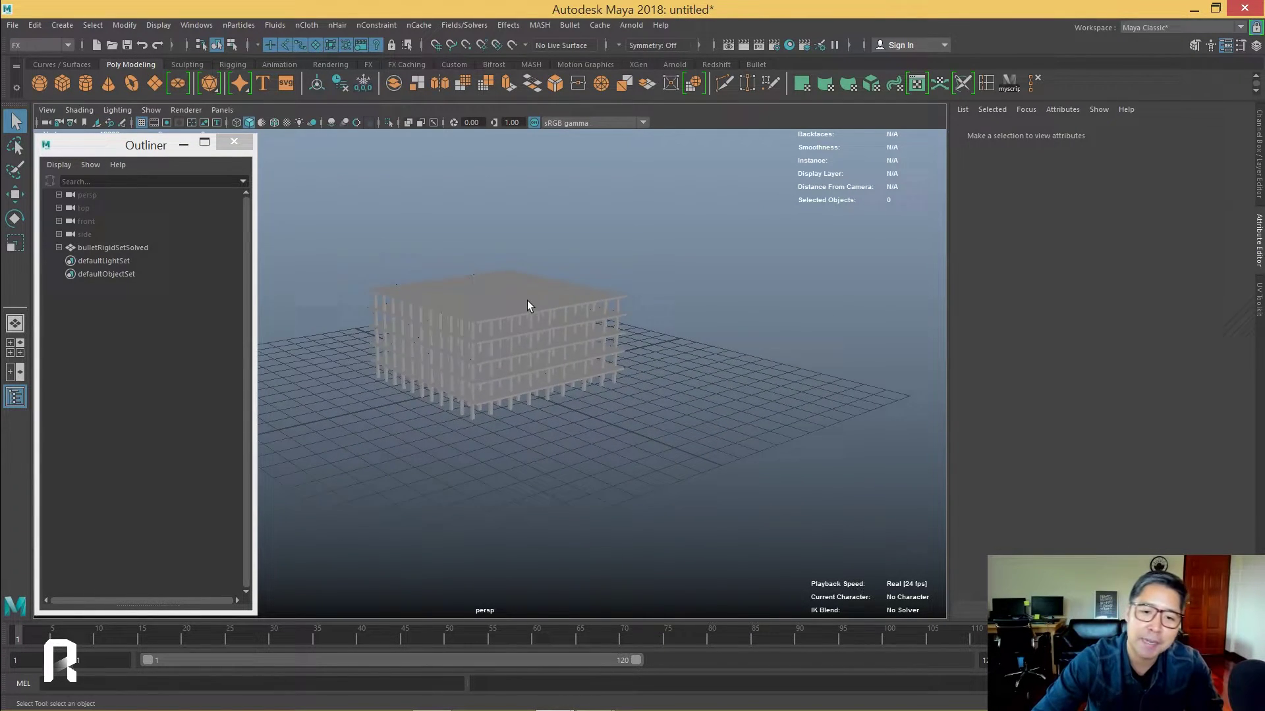
left_click(485, 304)
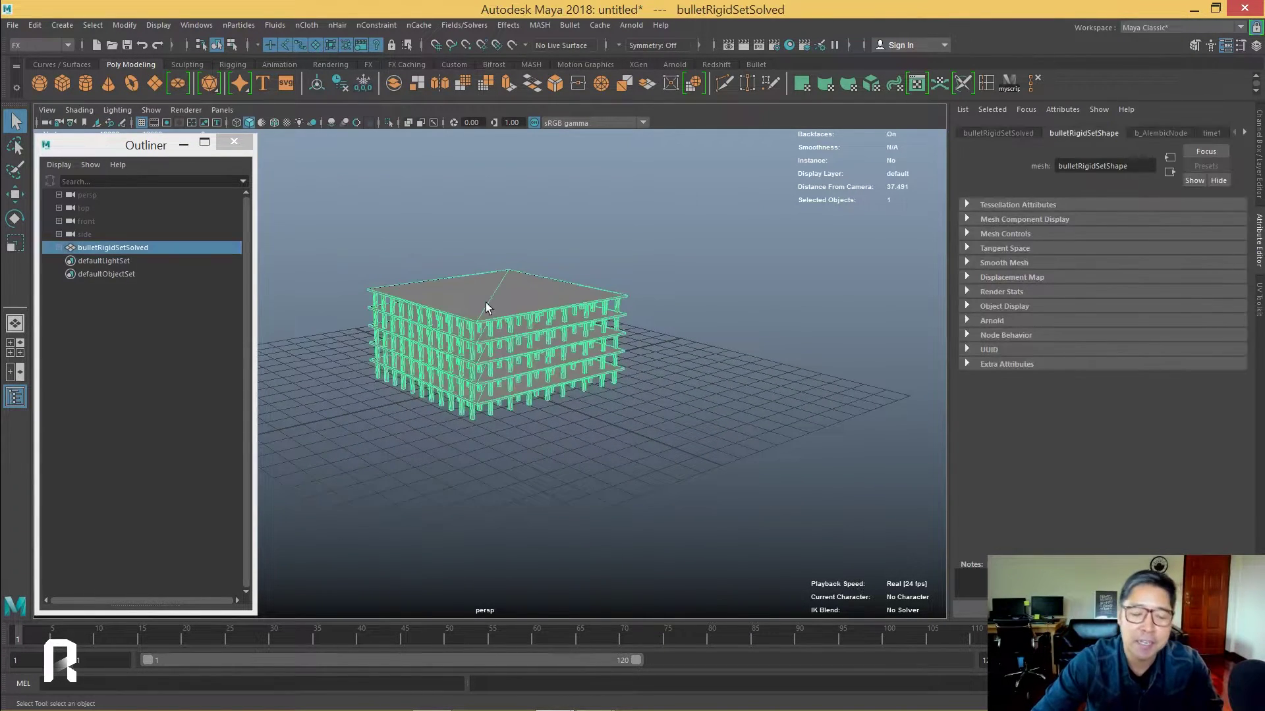
left_click(234, 142)
scroll(538, 340, "up", 3)
scroll(639, 346, "up", 3)
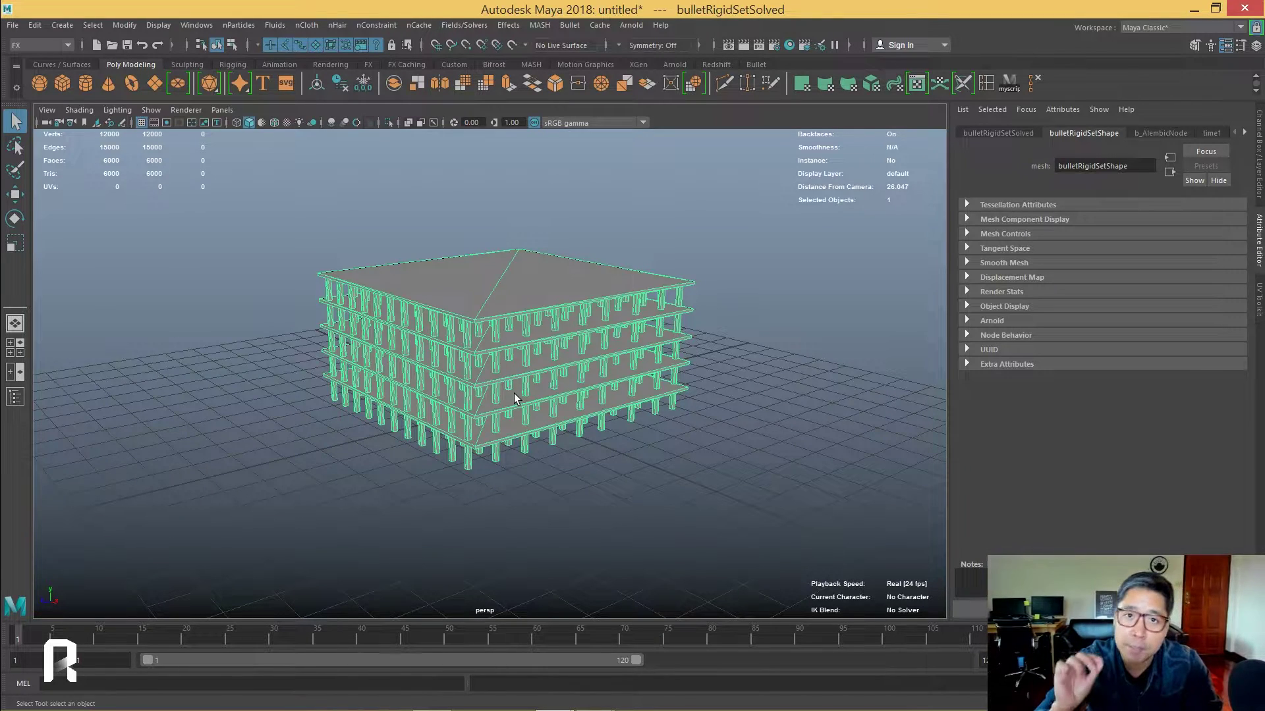
- Make the building emit nParticles, creating emitter1
left_click(683, 217)
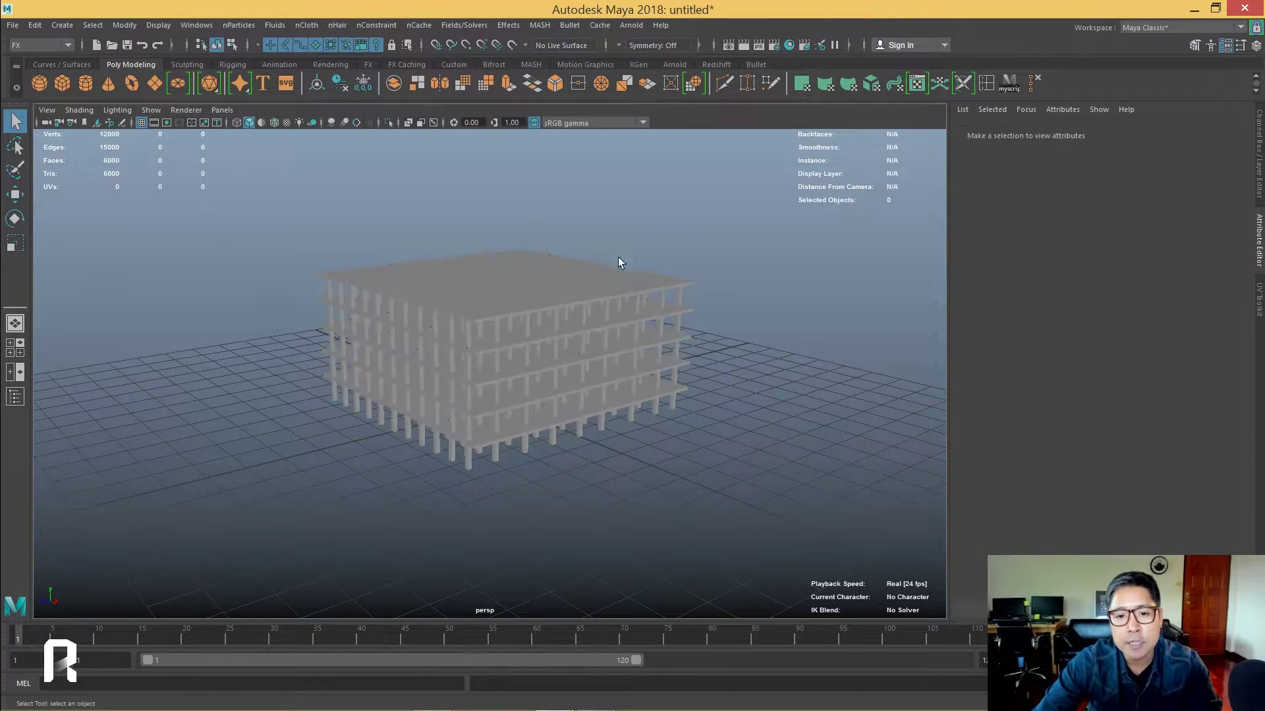
left_click_drag(618, 257, 527, 276, "alt")
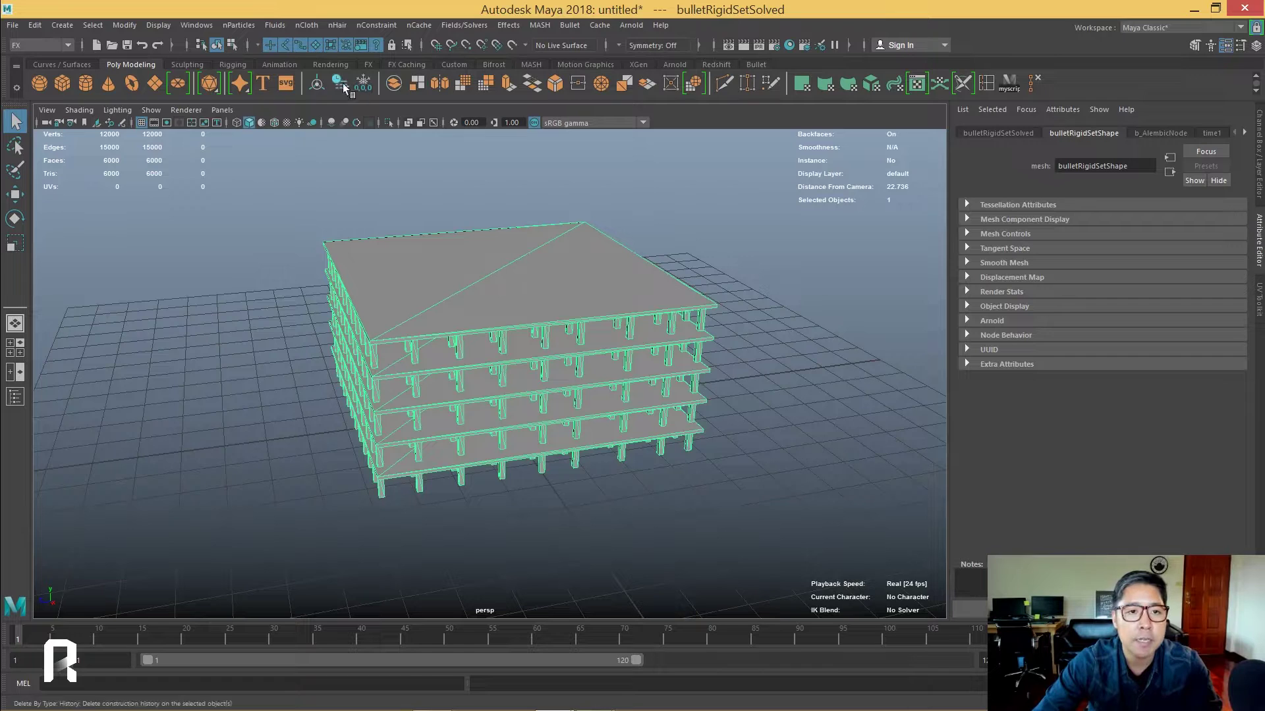
left_click(236, 27)
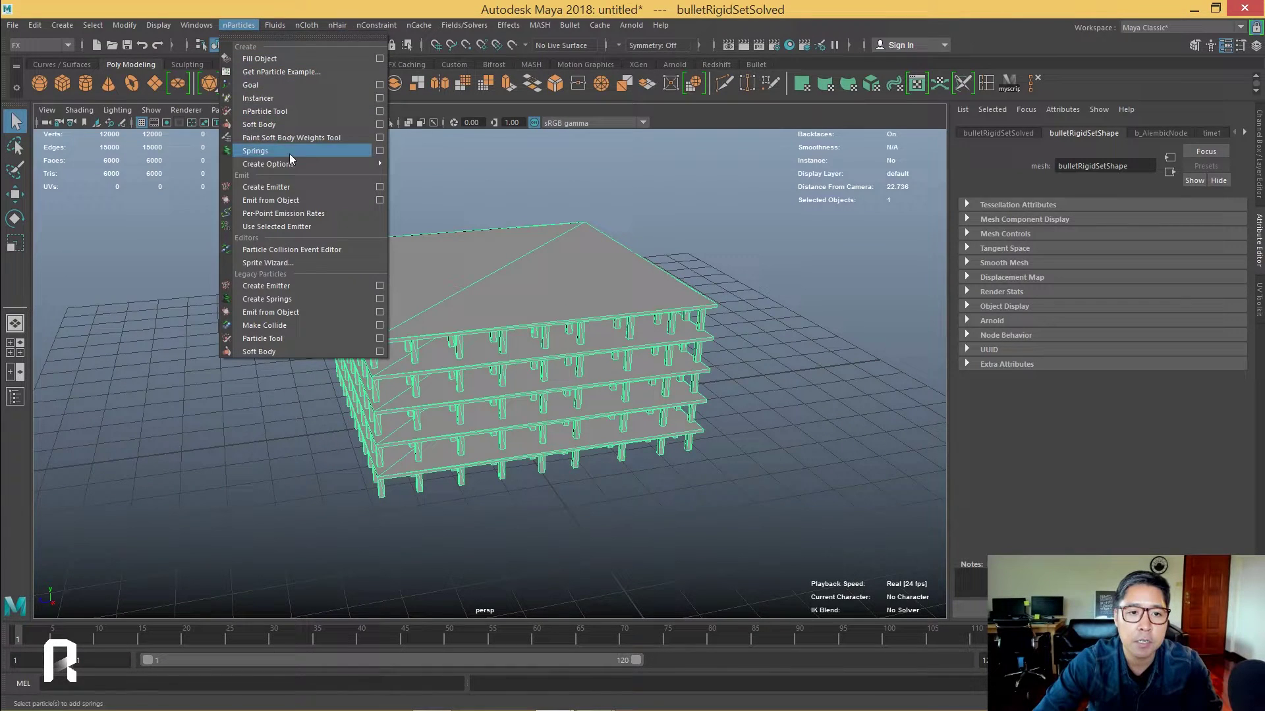
left_click(302, 200)
left_click_drag(897, 397, 824, 409, "alt")
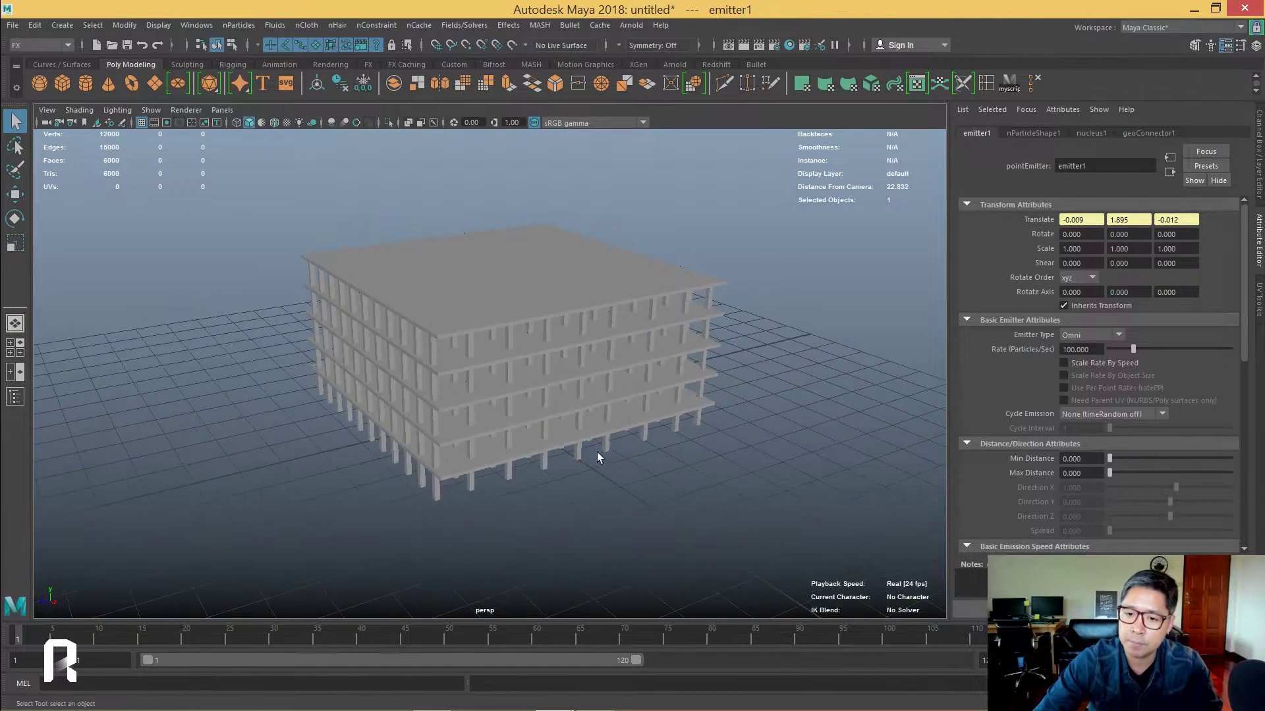
- Switch playback speed back to Play every frame, save, and play the simulation
left_click(1255, 661)
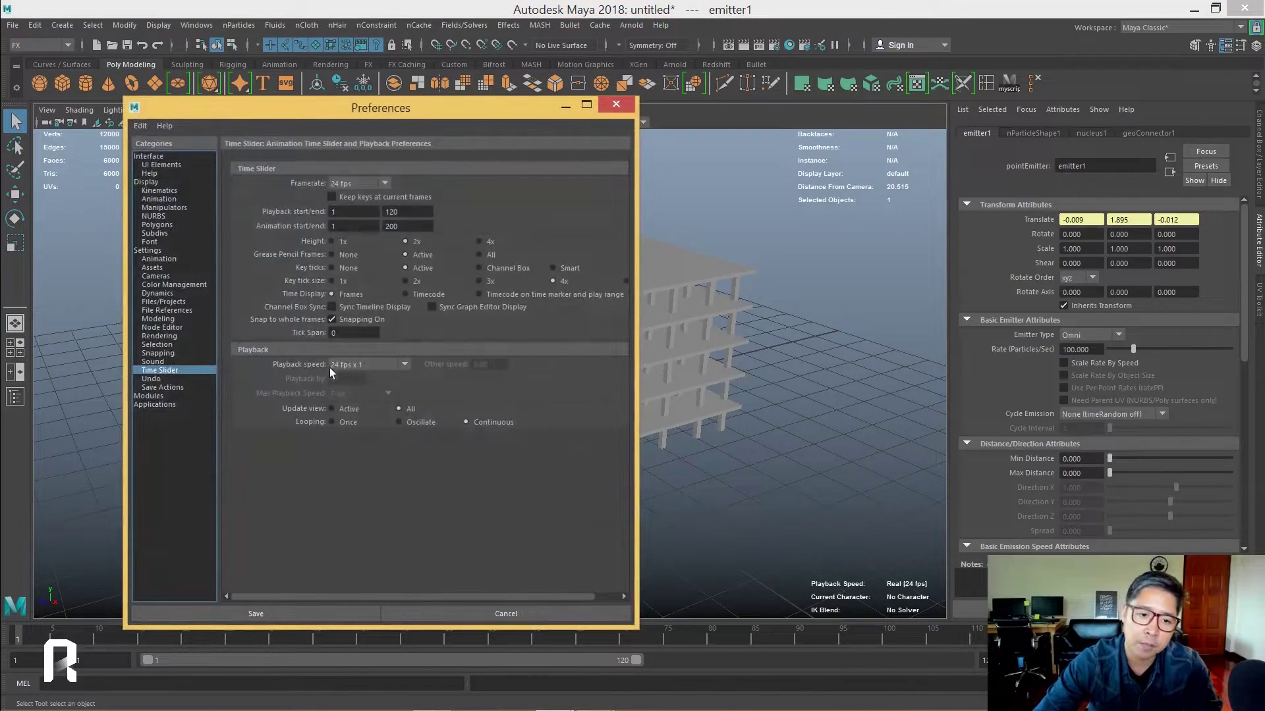
left_click(359, 365)
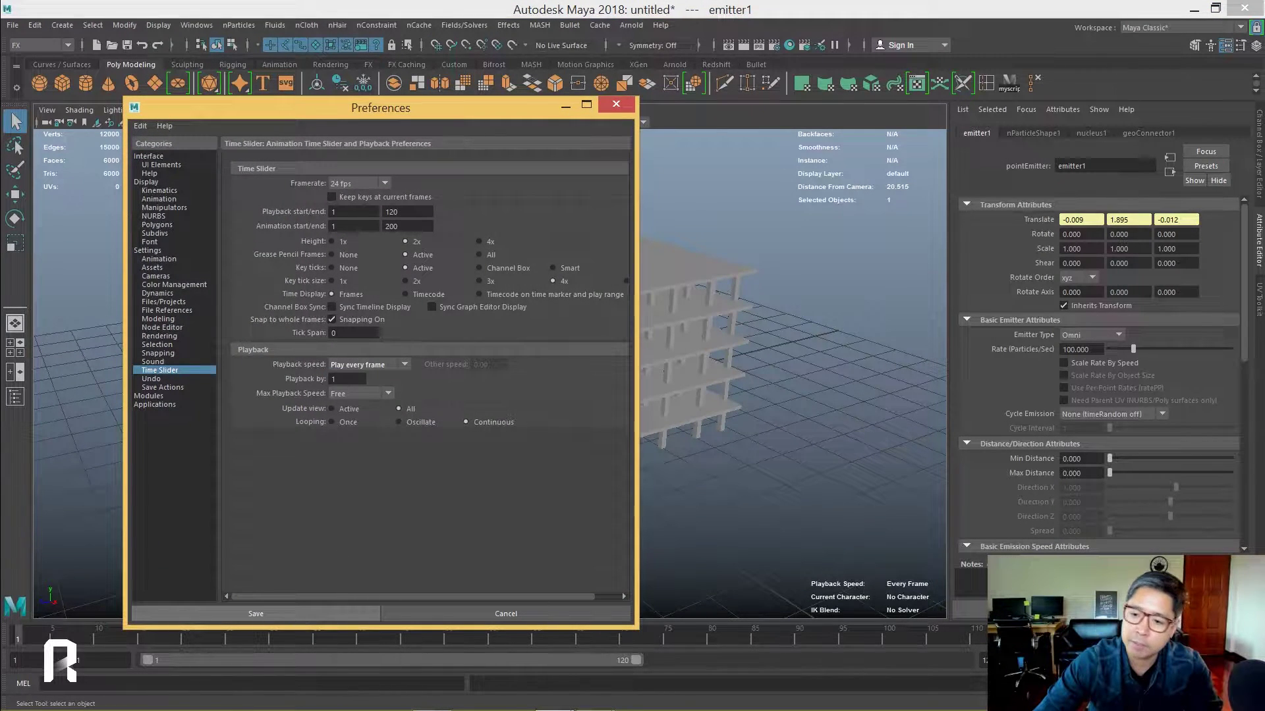
left_click(255, 614)
key("alt+v")
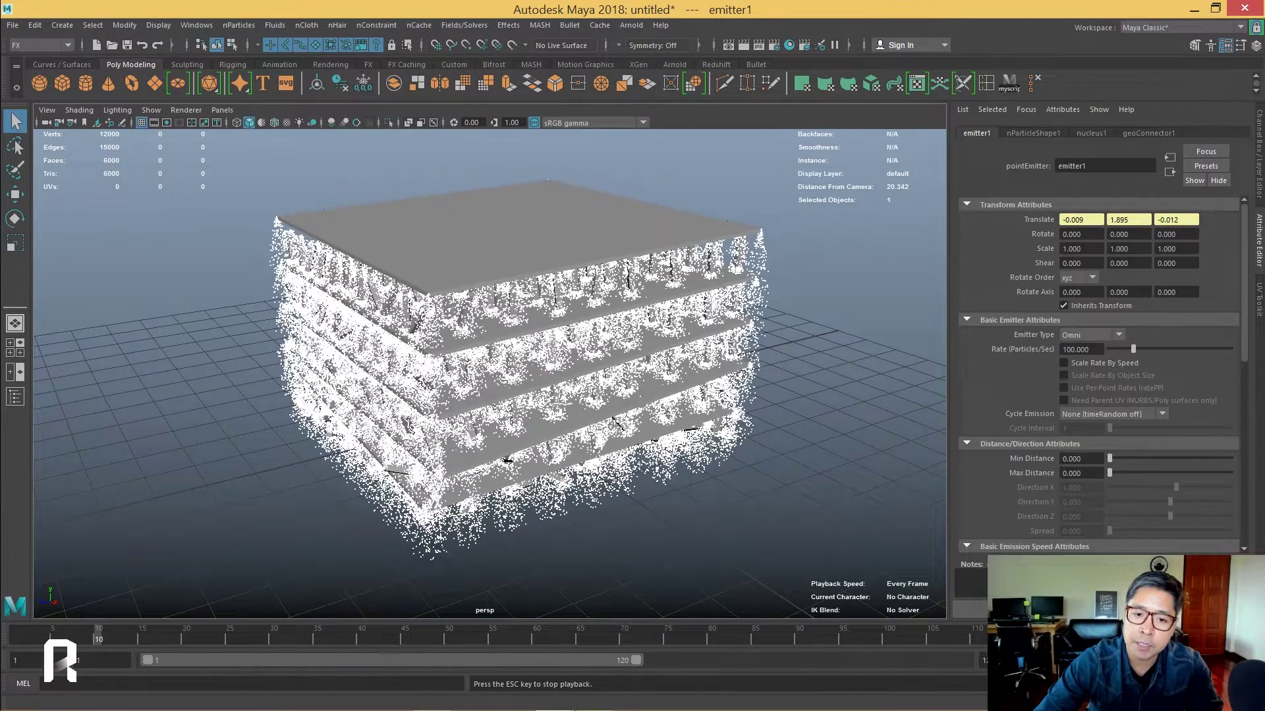
- Stop playback and set emitter1's Rate (Particles/Sec) to 0
key("Escape")
scroll(490, 369, "down", 3)
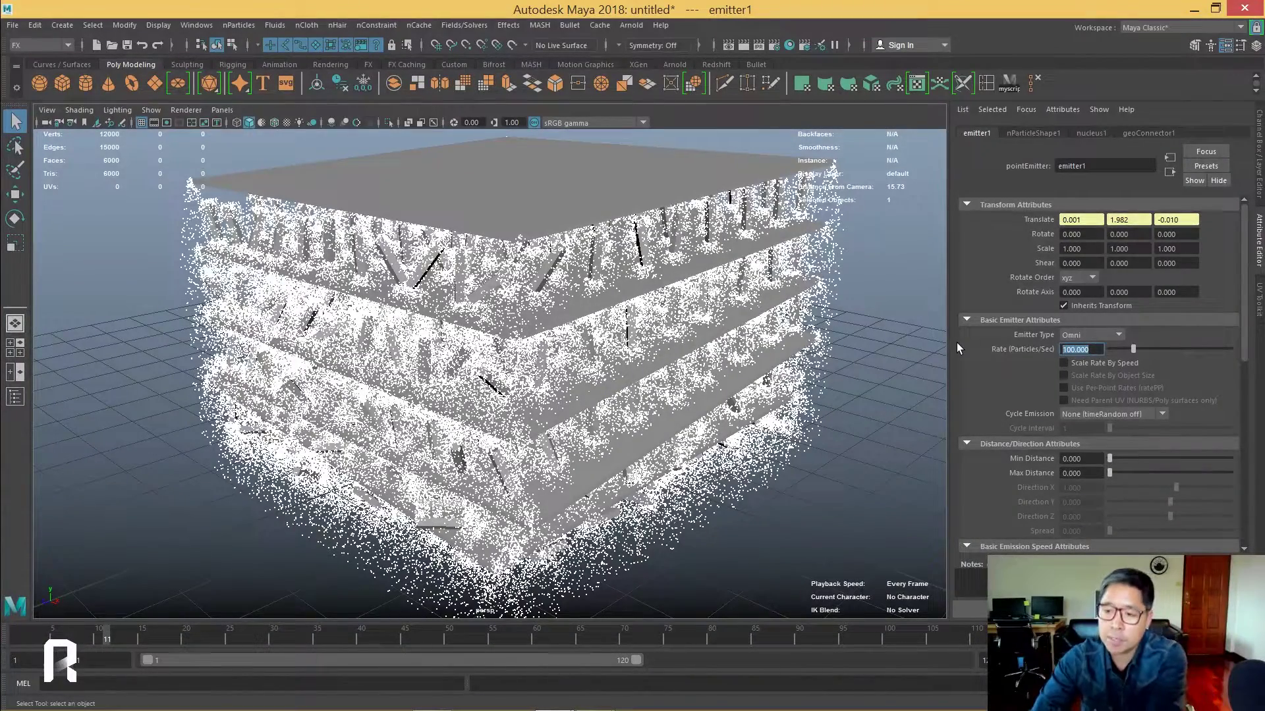
type("0")
key("Return")
- Rewind, replay and scrub the collapse to frame 9 to confirm no dust appears
key("alt+shift+v")
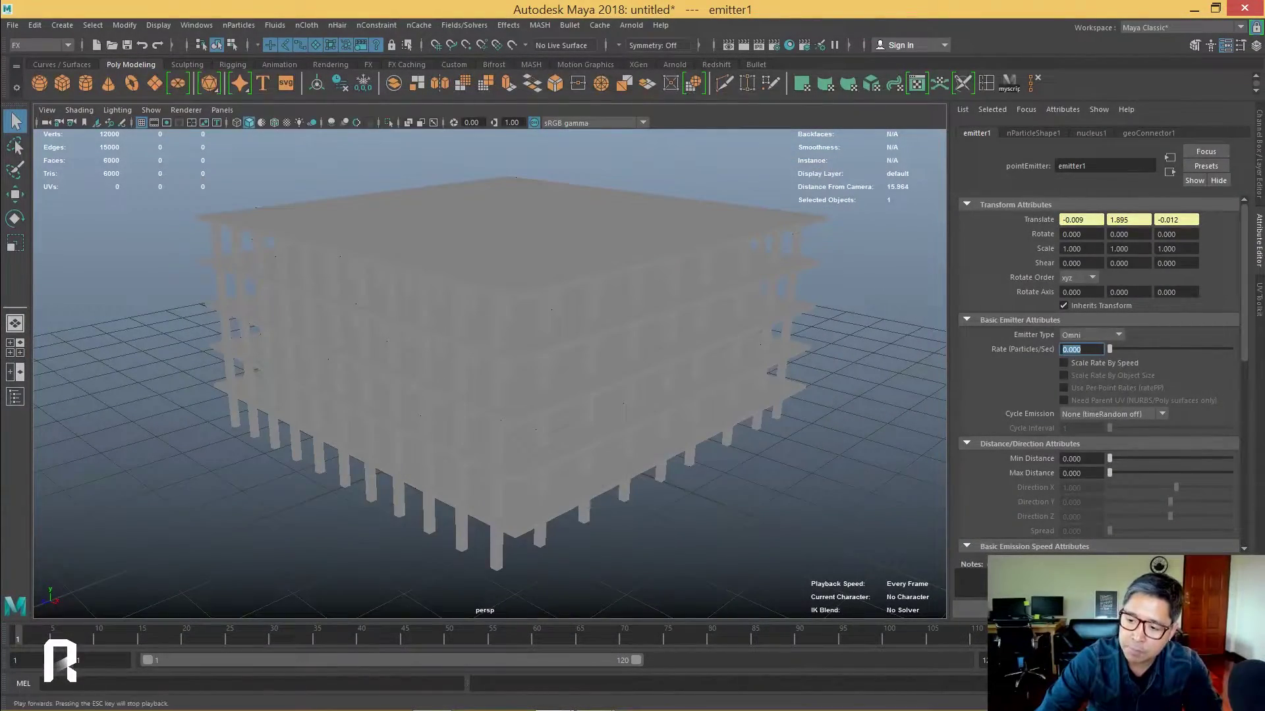
key("alt+v")
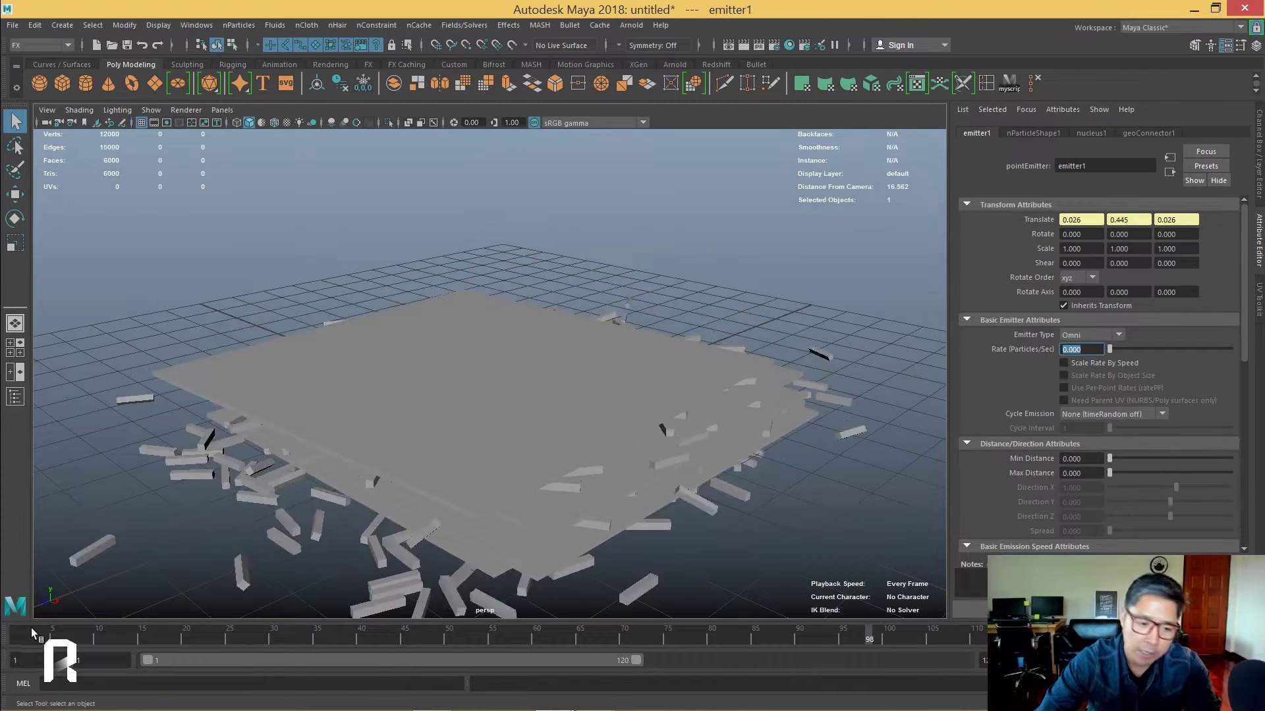
left_click(16, 640)
left_click(14, 644)
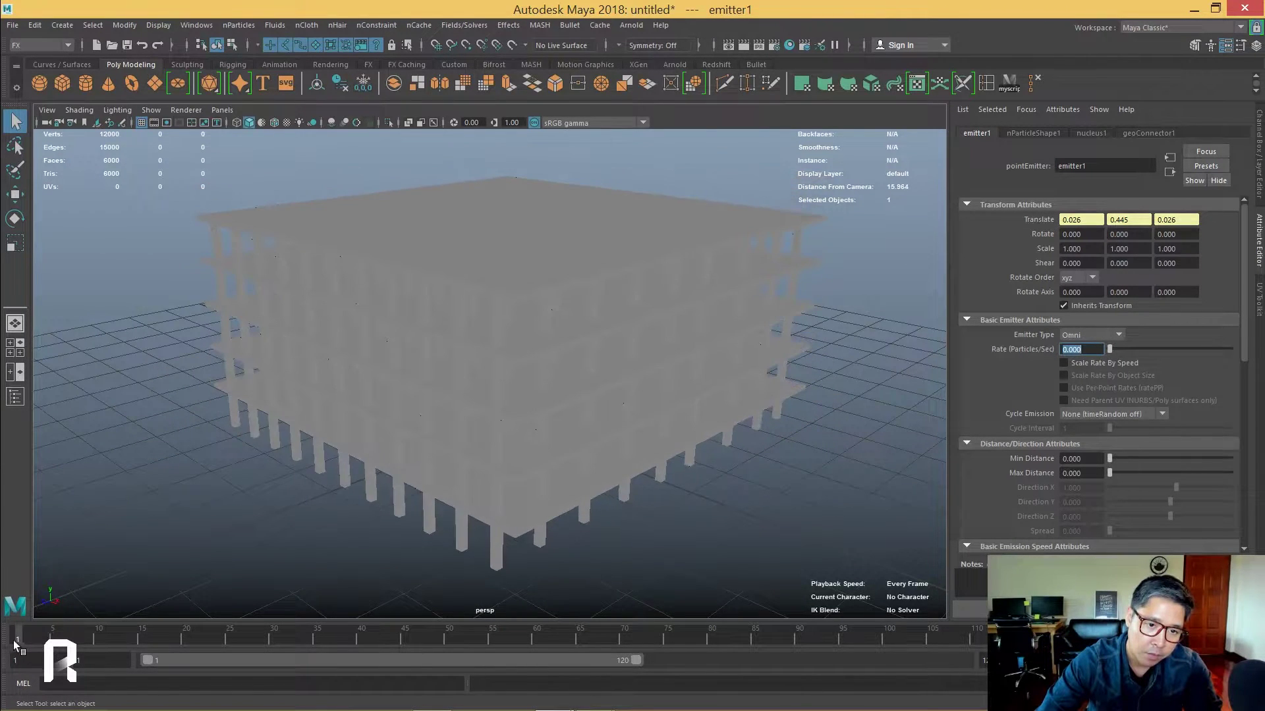
mouse_move(16, 645)
left_mouse_down()
mouse_move(92, 644)
mouse_move(75, 643)
left_mouse_up()
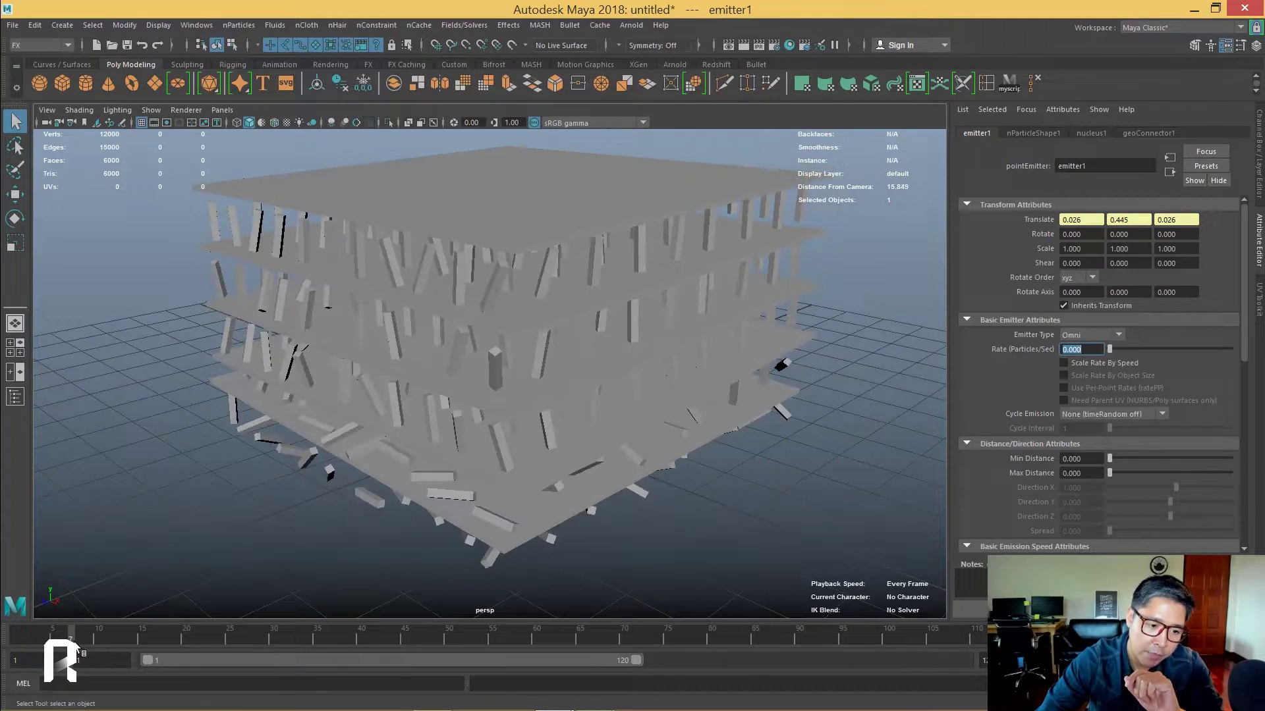
- Key emitter1's Rate at 0 on frame 1, 10 at frame 10, and 0 at frame 20
right_click(1085, 350)
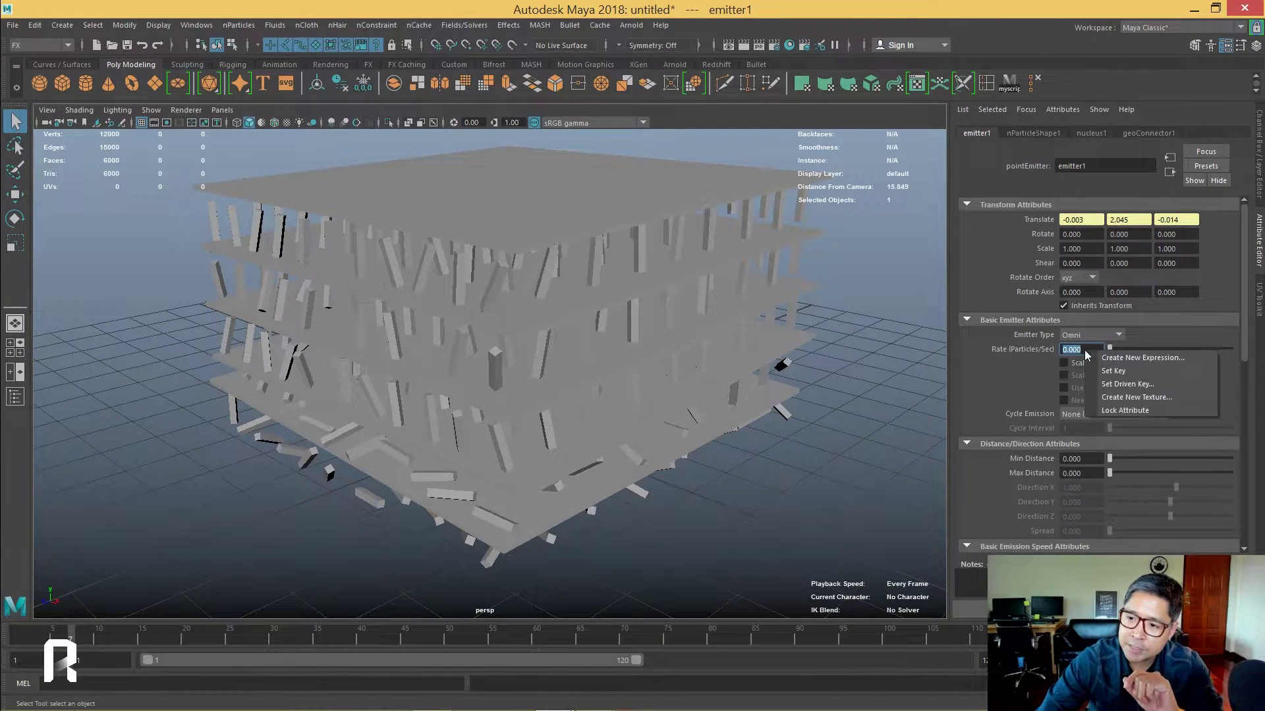
left_click(1098, 373)
mouse_move(112, 635)
left_mouse_down()
mouse_move(81, 638)
mouse_move(93, 639)
left_mouse_up()
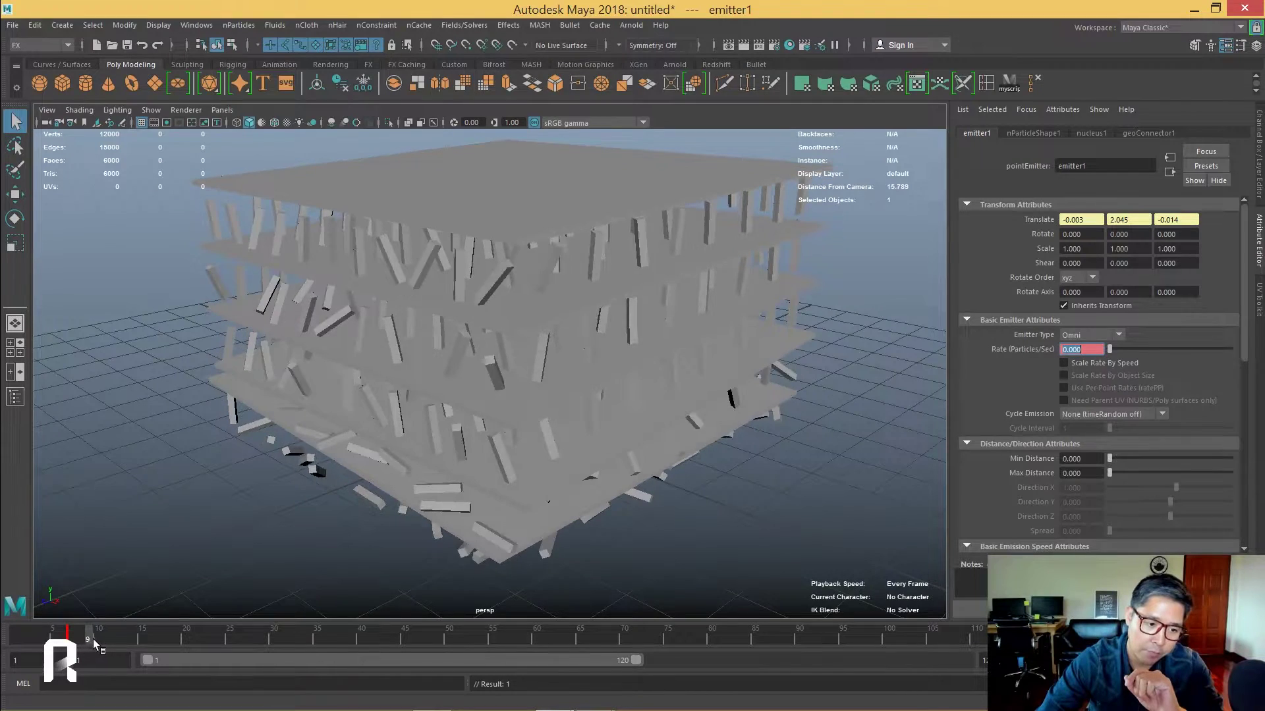
type("10")
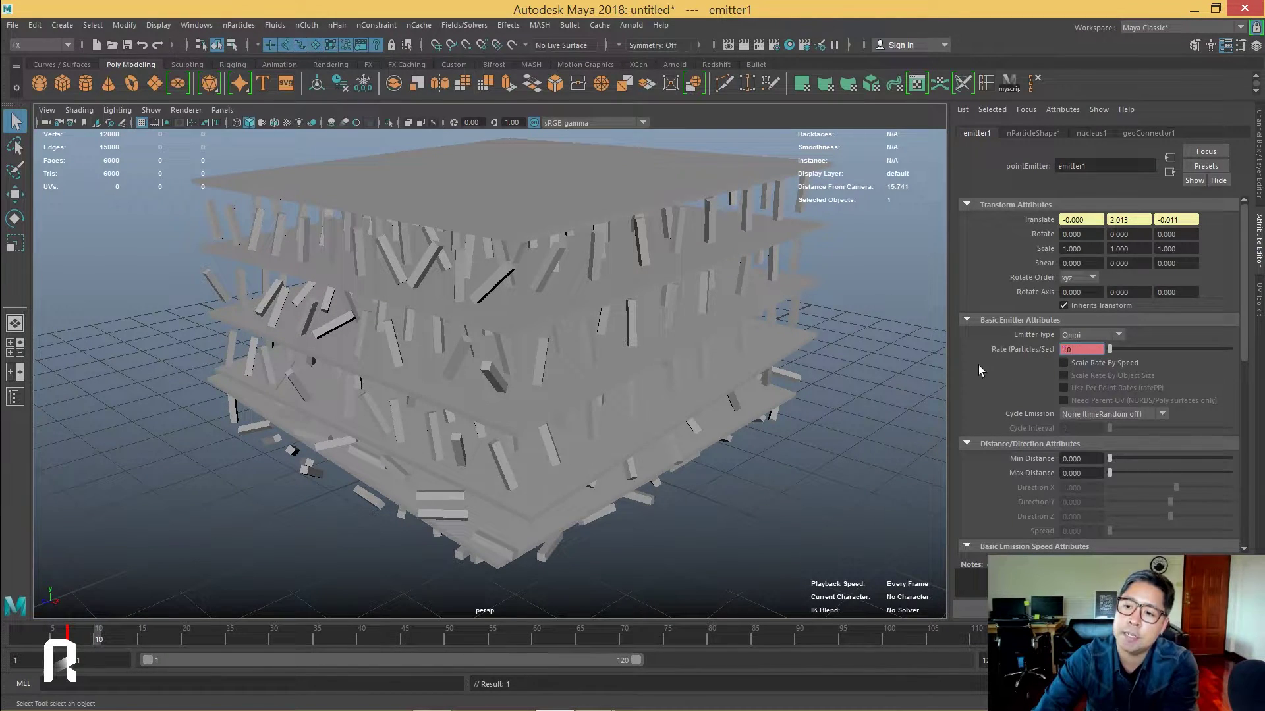
key("Return")
left_click_drag(96, 643, 188, 637)
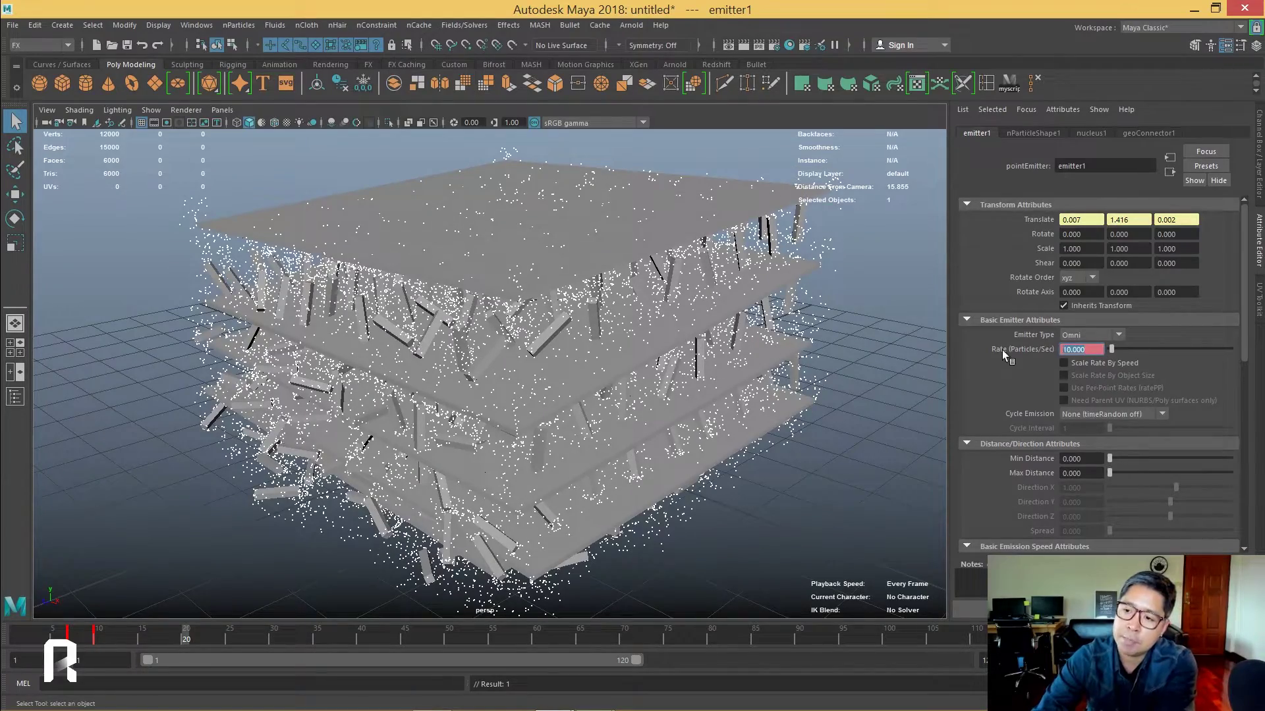
type("0")
key("Return")
- Replay and scrub through frames 3 to 29 to watch the dust burst
key("alt+shift+v")
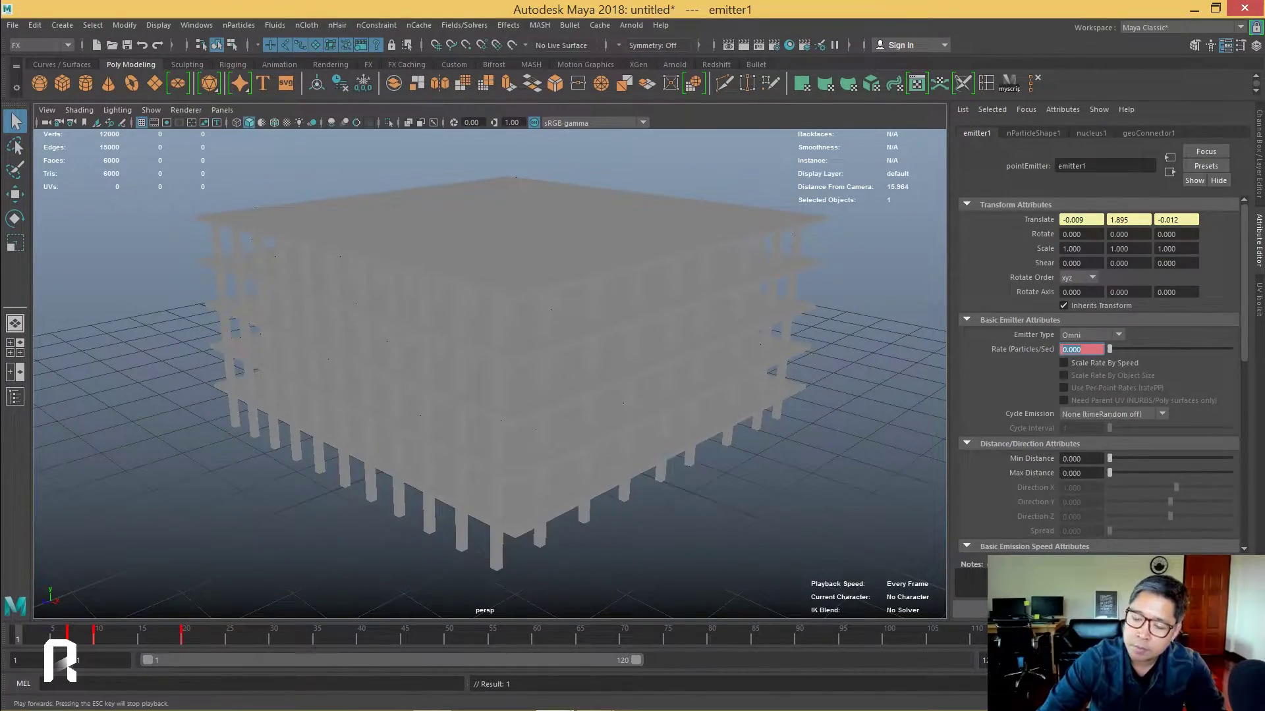
left_click_drag(500, 369, 537, 429, "alt")
key("alt+shift+v")
key("alt+v")
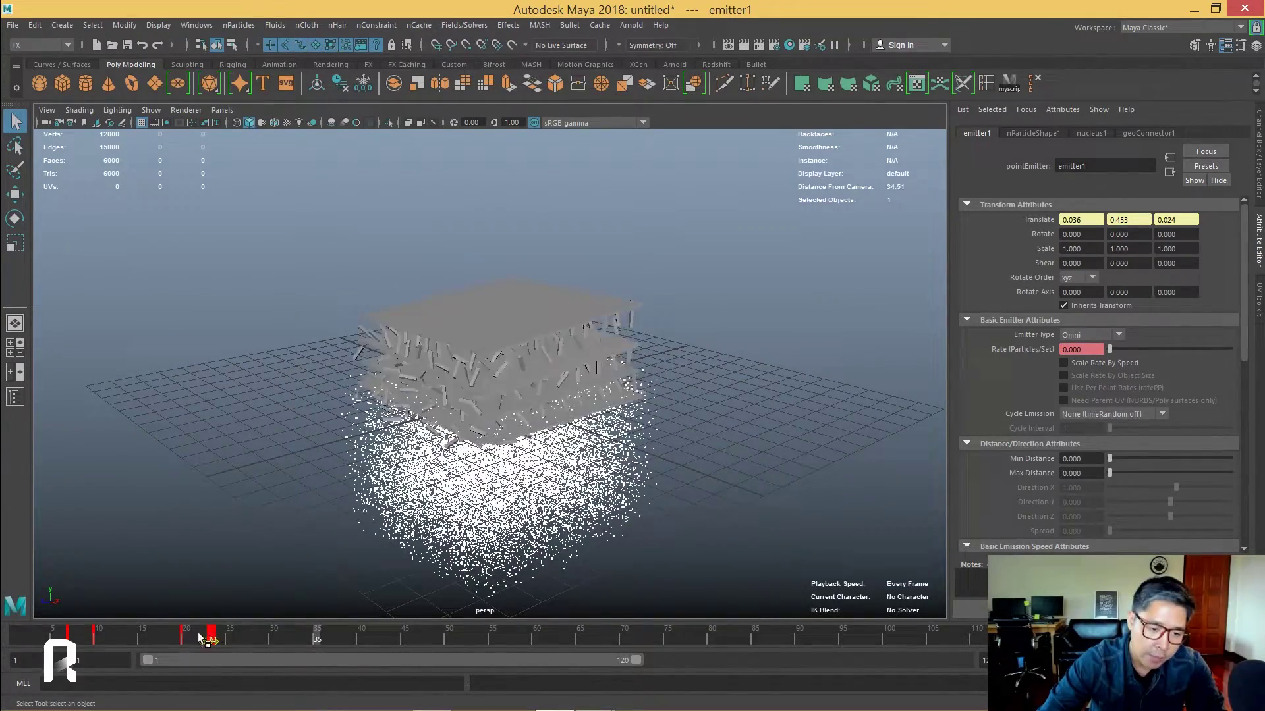
left_click_drag(51, 637, 208, 638, "shift")
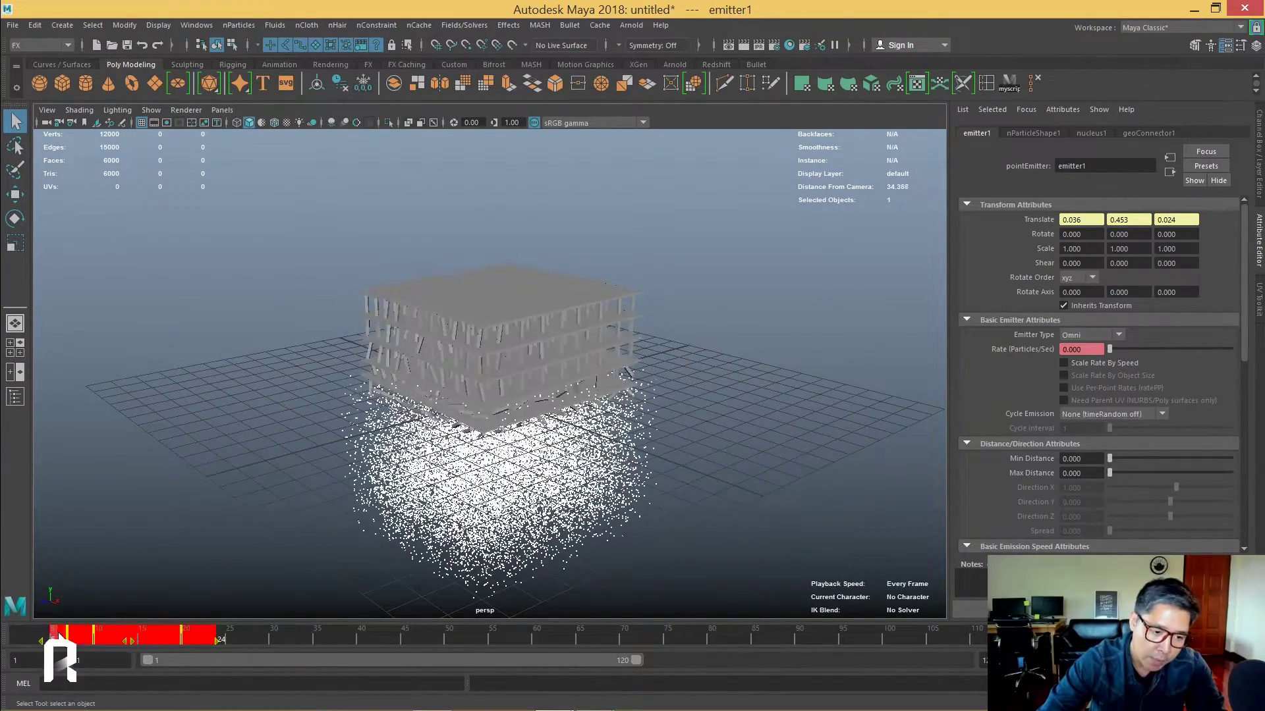
left_click(265, 637)
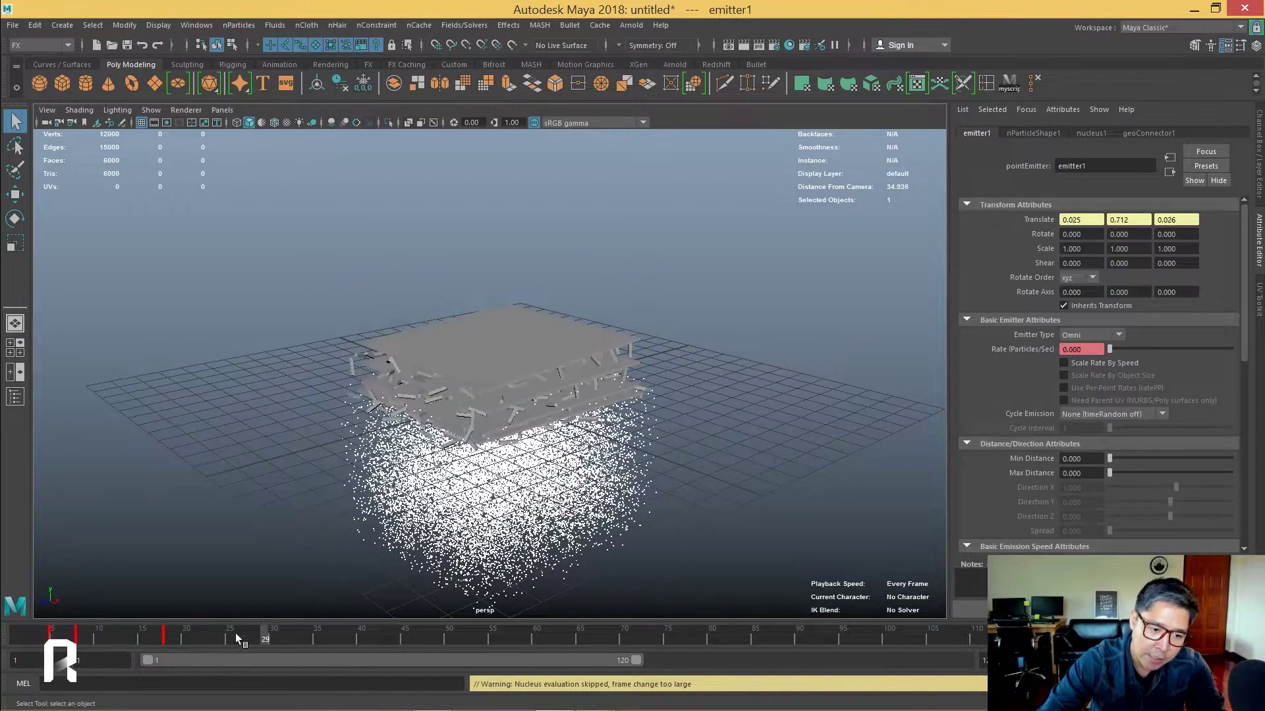
key("Caps_Lock")
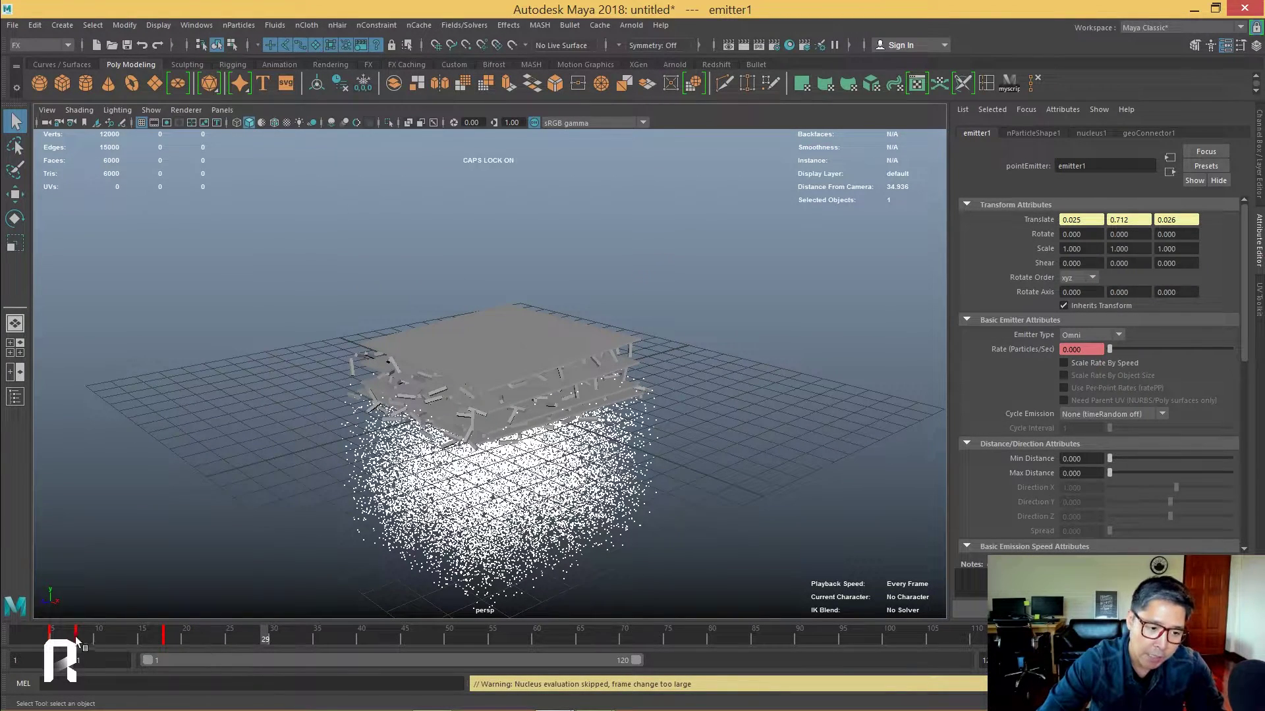
left_click_drag(33, 637, 226, 632, "shift")
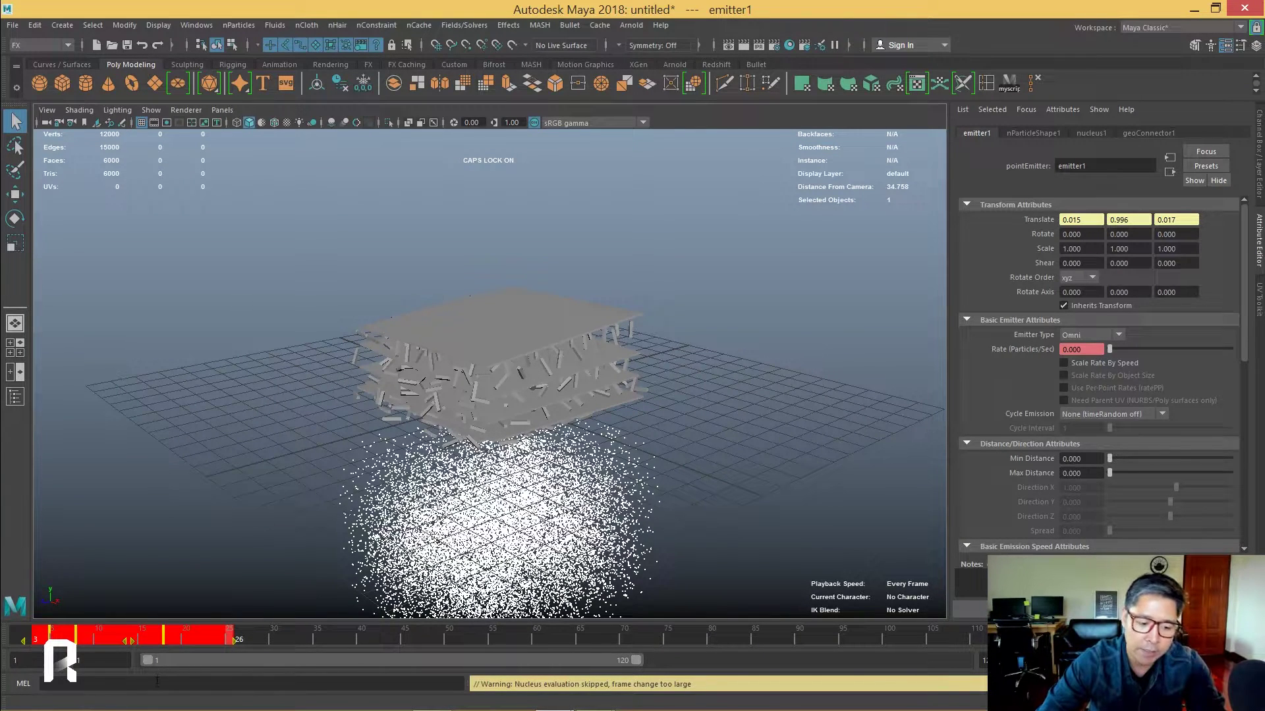
left_click(265, 635)
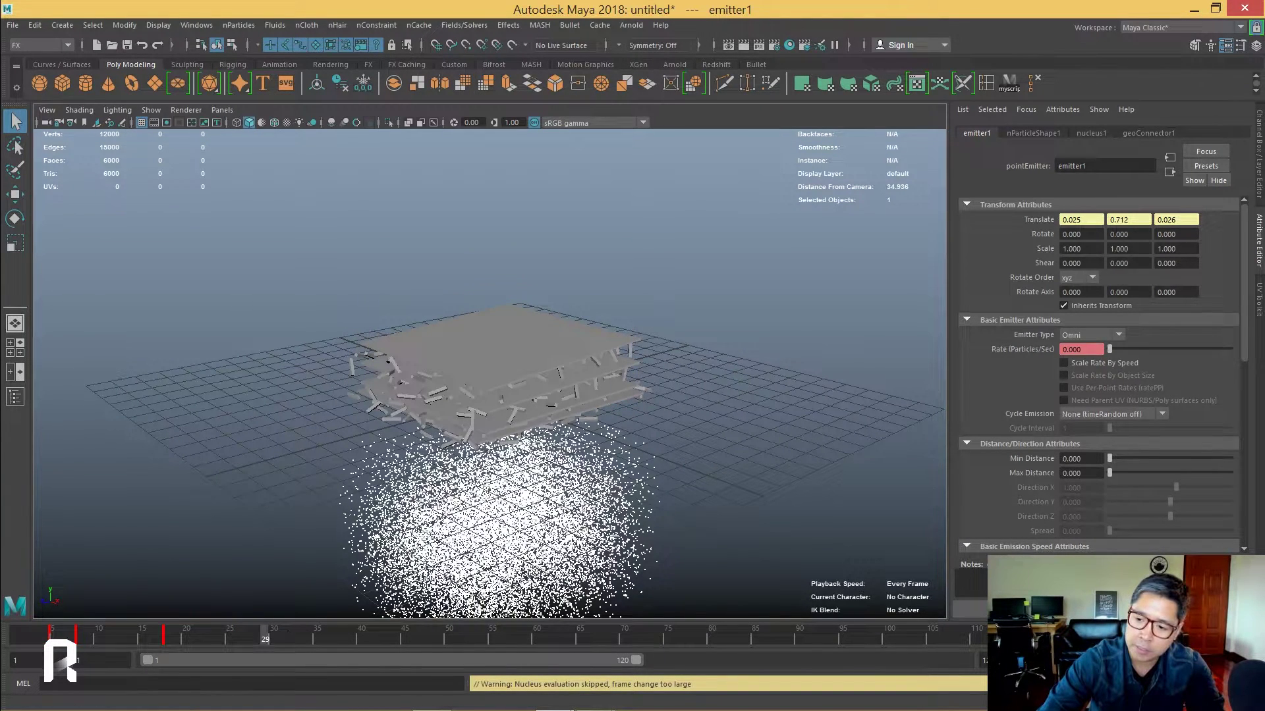
key("alt+shift+v")
key("alt+v")
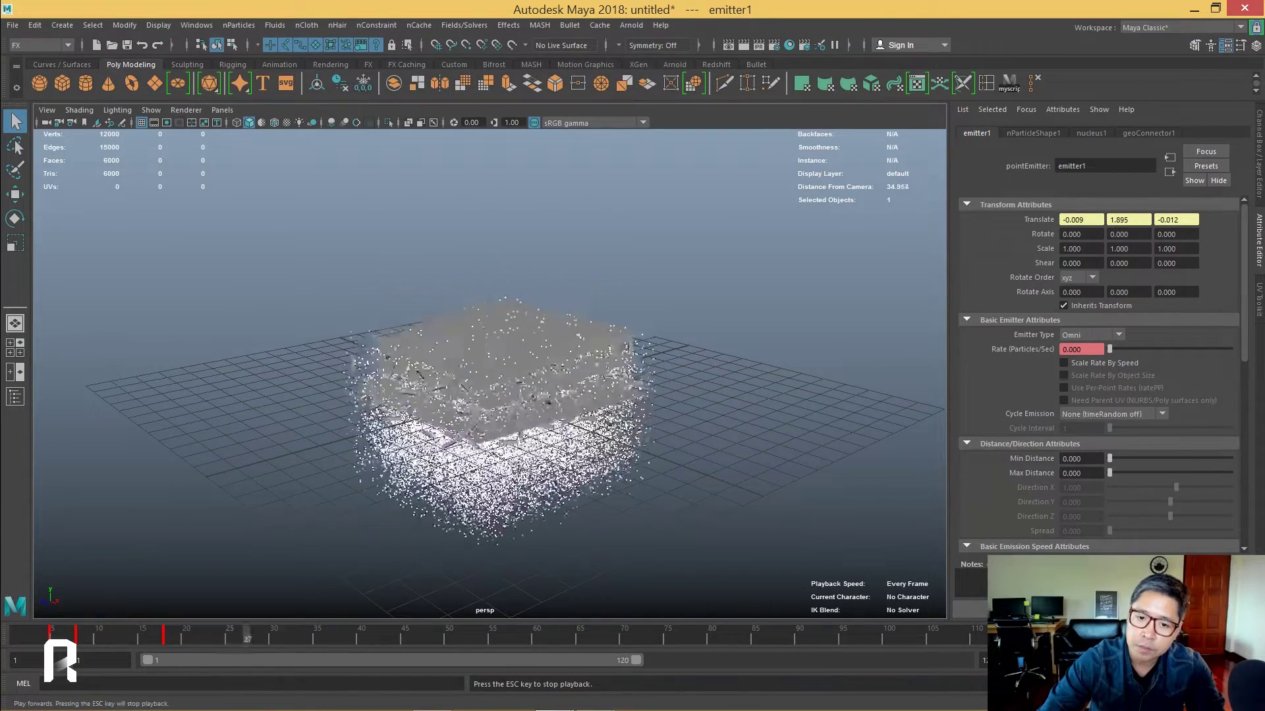
left_click(1091, 133)
- Turn on nucleus1's Use Plane ground plane and replay to watch the dust settle
left_click(1088, 448)
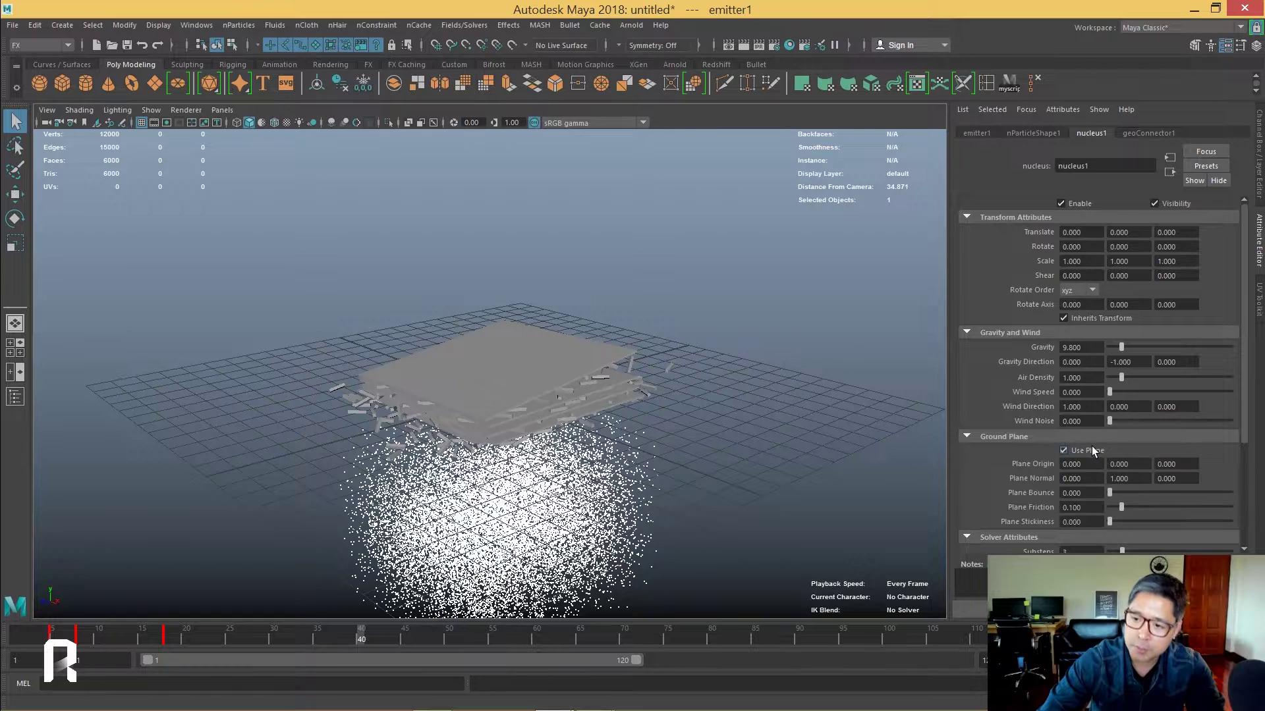
key("alt+shift+v")
key("alt+v")
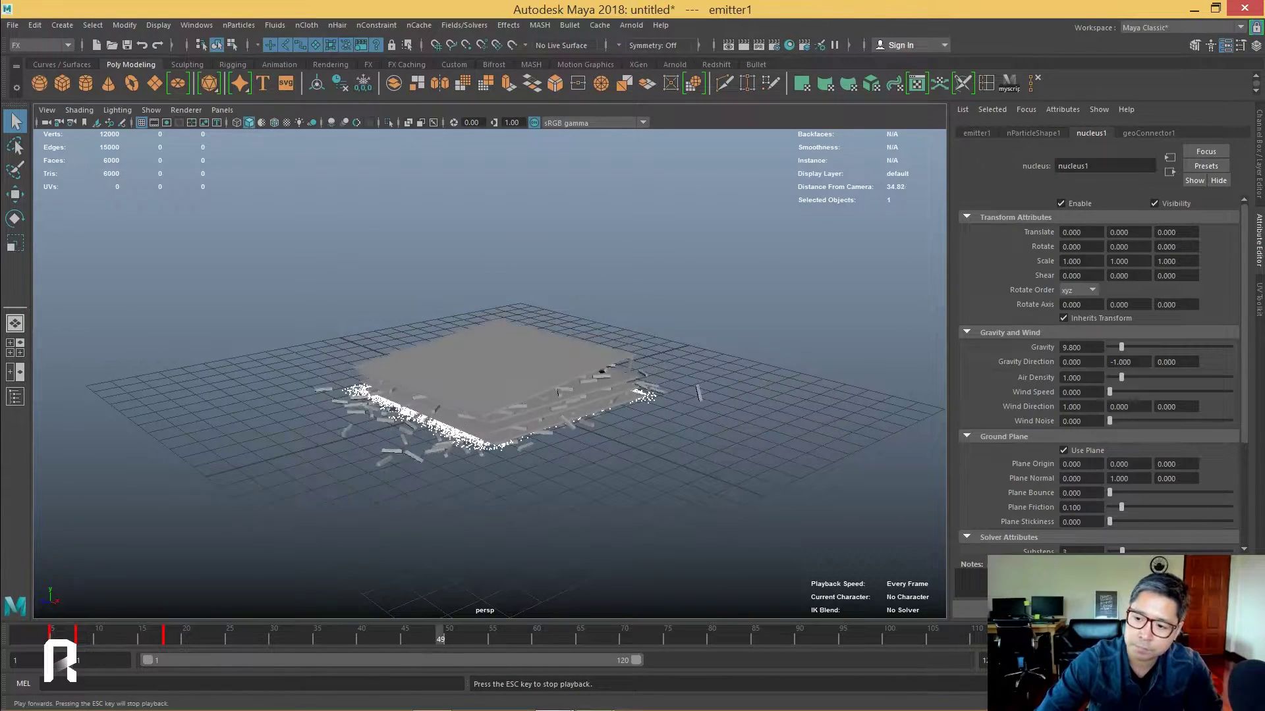
key("Escape")
key("alt+shift+v")
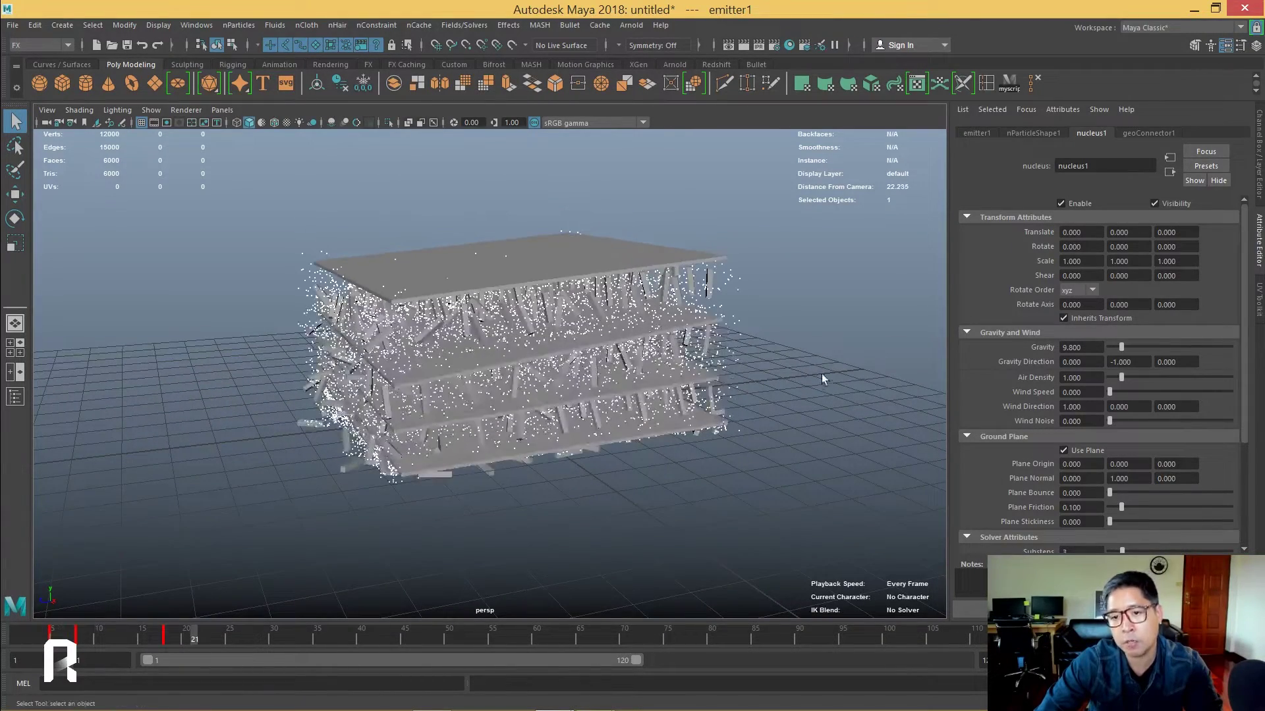
left_click(741, 366)
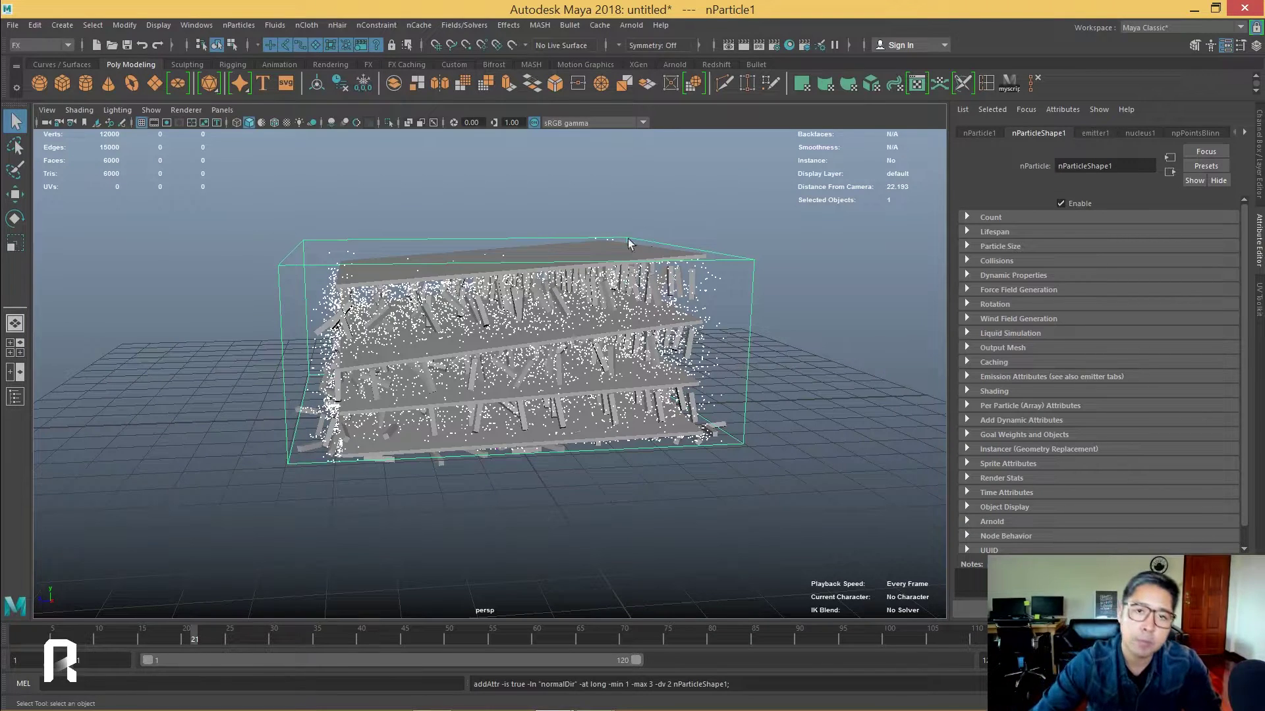
- Add a Turbulence field to the nParticle1 dust particles
left_click(464, 25)
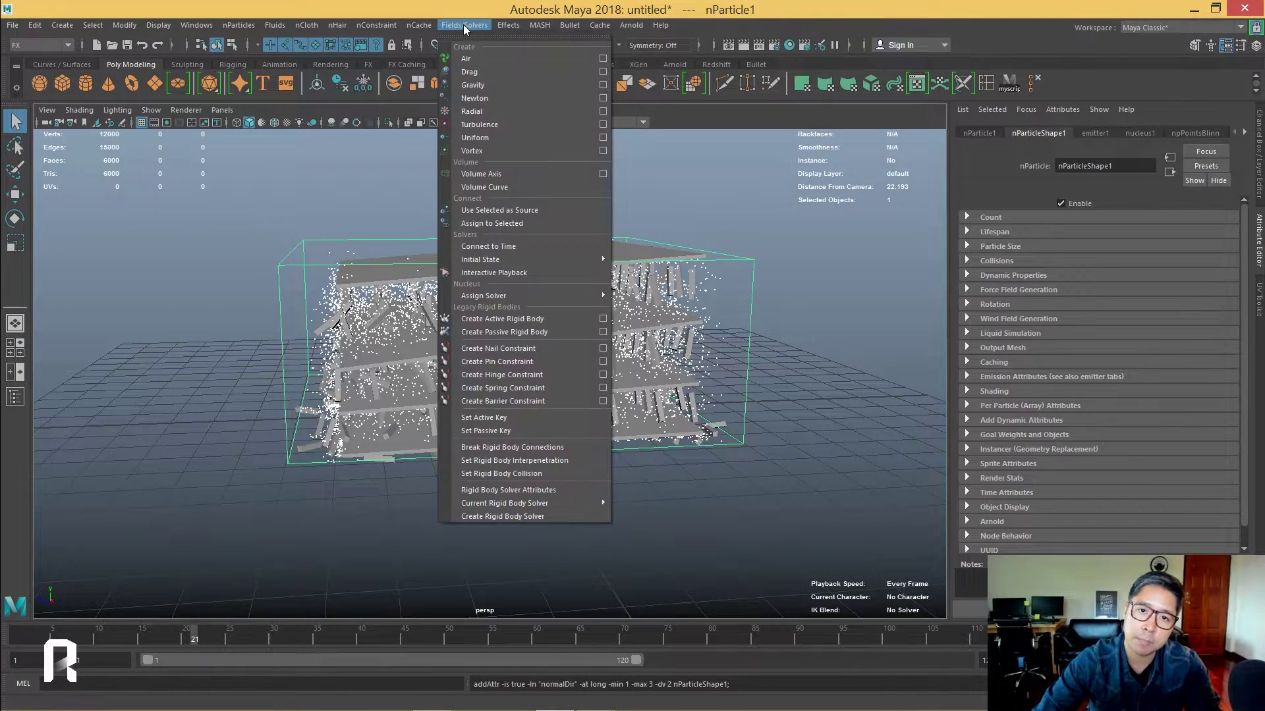
left_click(527, 124)
scroll(879, 330, "up", 1)
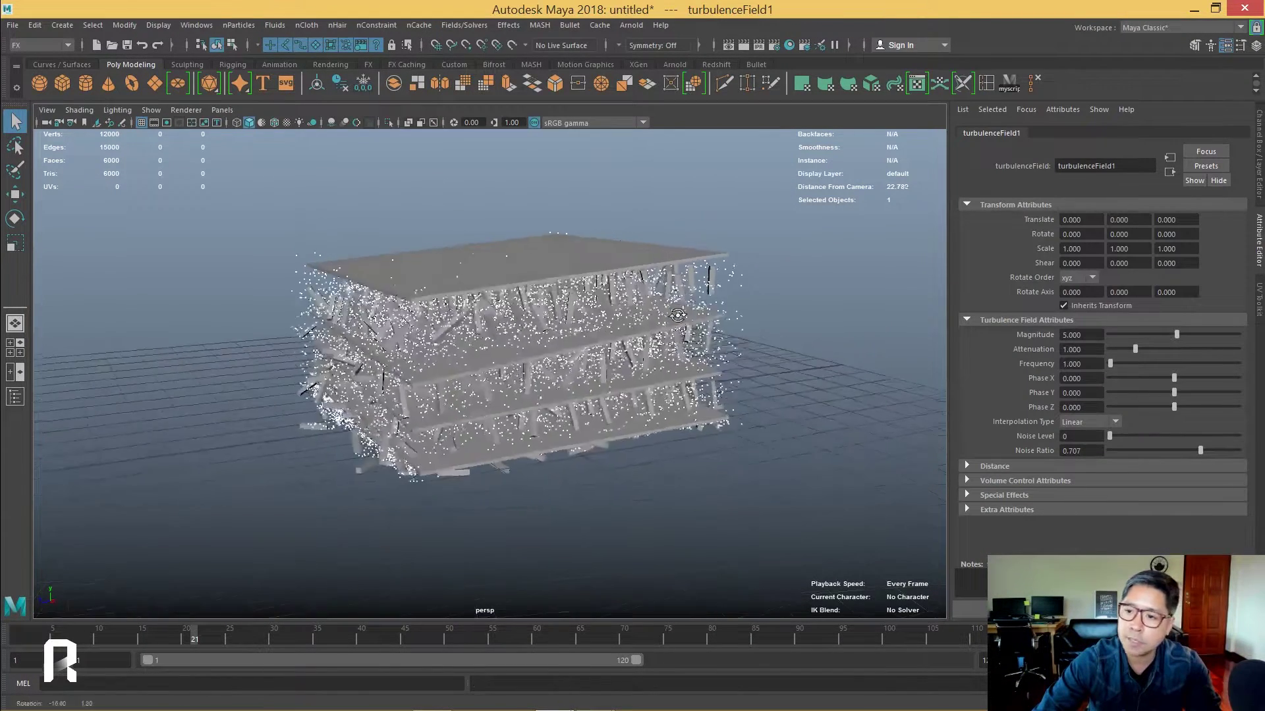
scroll(903, 369, "up", 2)
scroll(929, 415, "up", 2)
key("alt+shift+v")
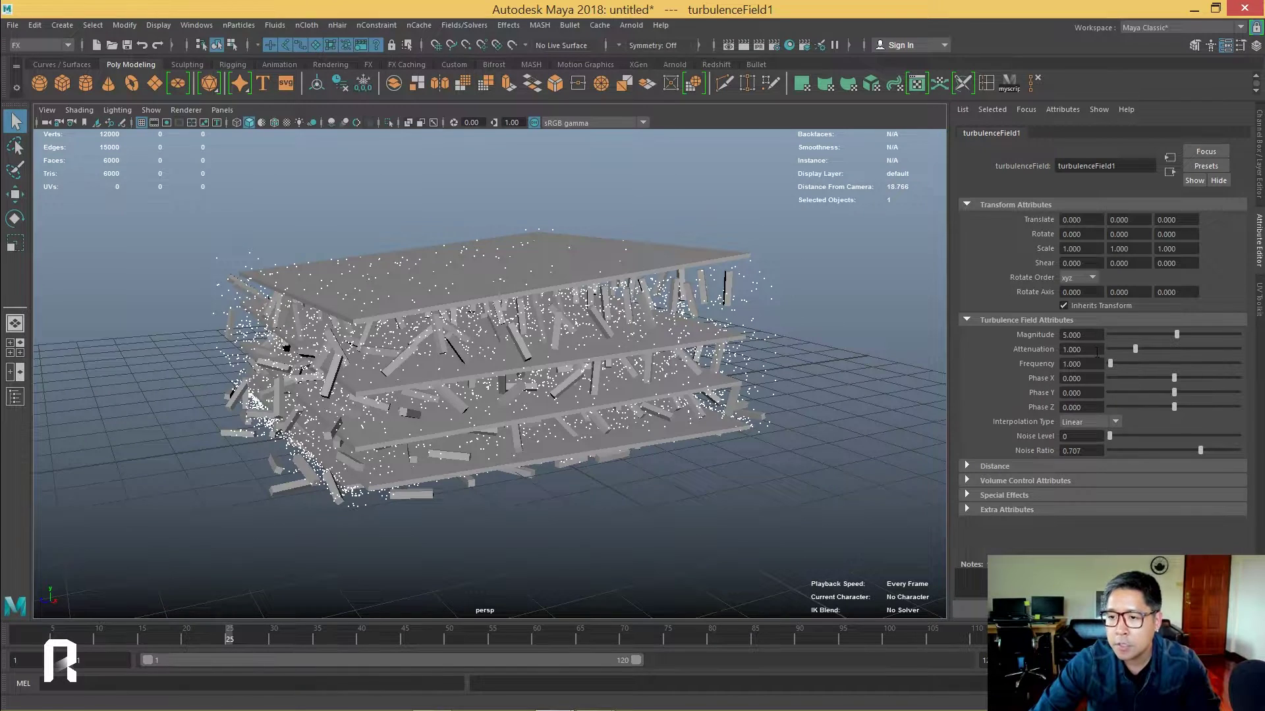
- Set turbulence Attenuation 0 and Magnitude 3, replay, then rewind to frame 1
scroll(762, 387, "up", 2)
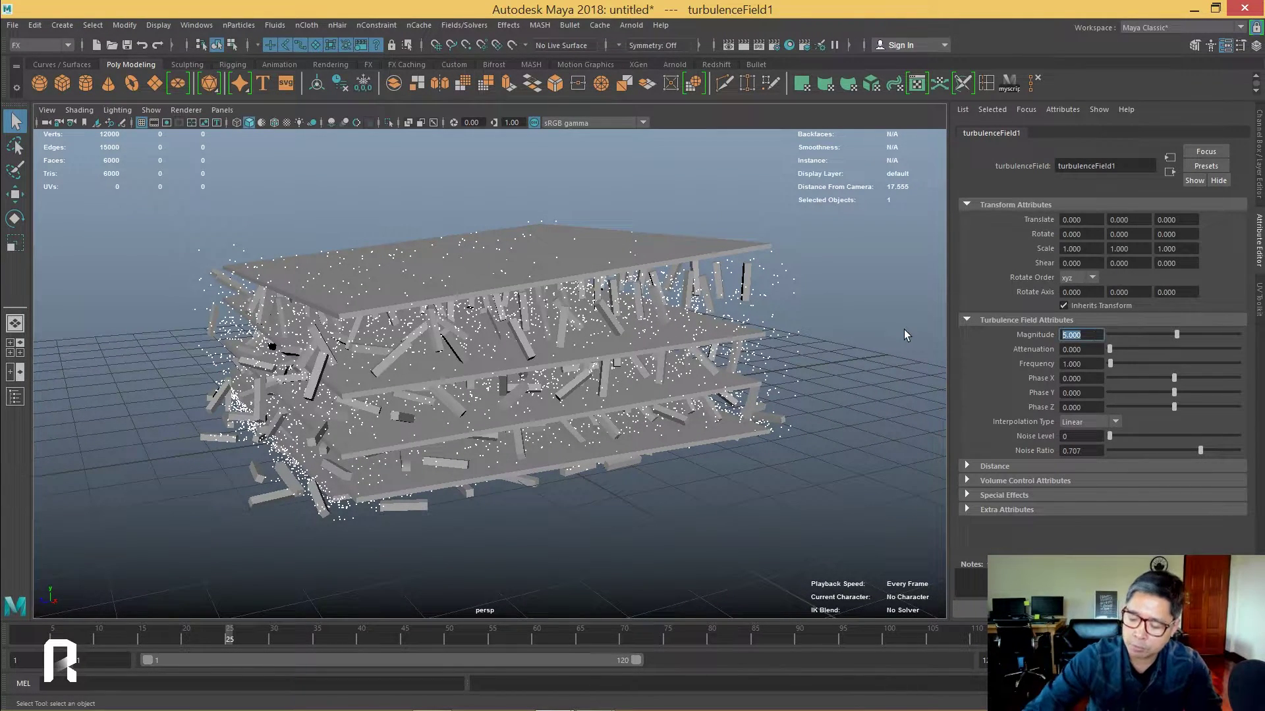
key("alt+shift+v")
key("alt+v")
type("3.000")
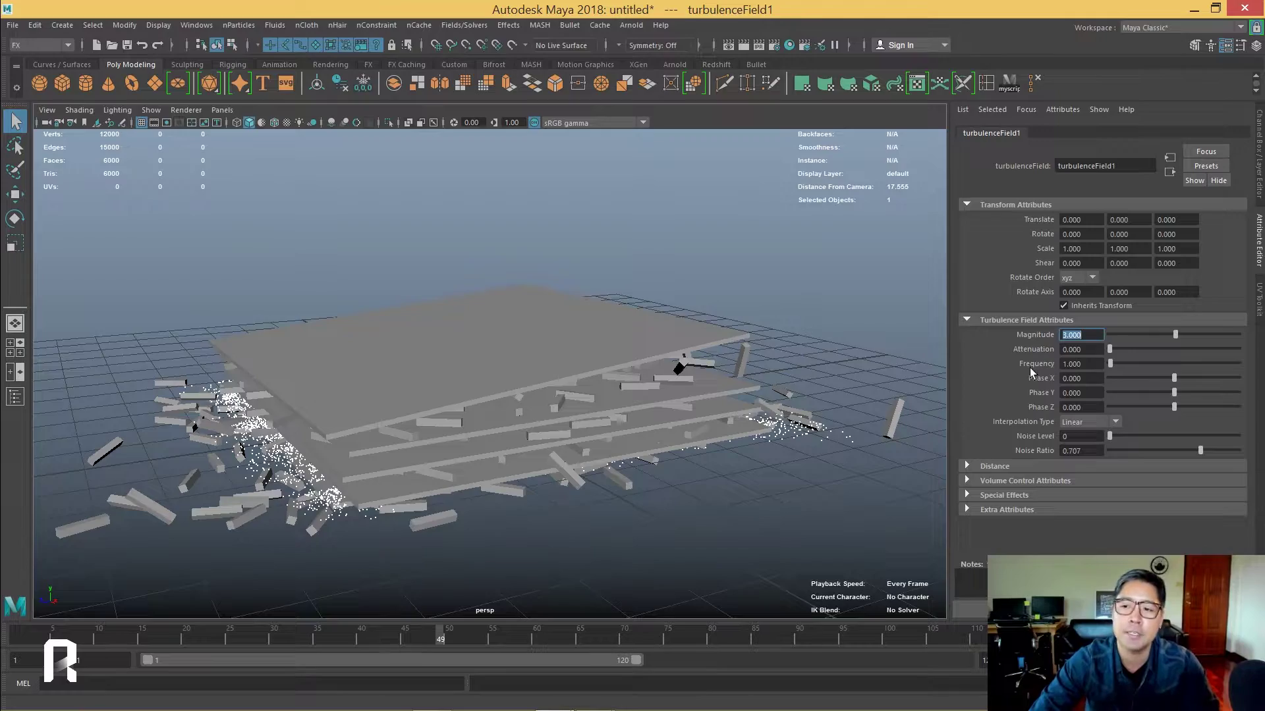
key("alt+shift+v")
key("alt+v")
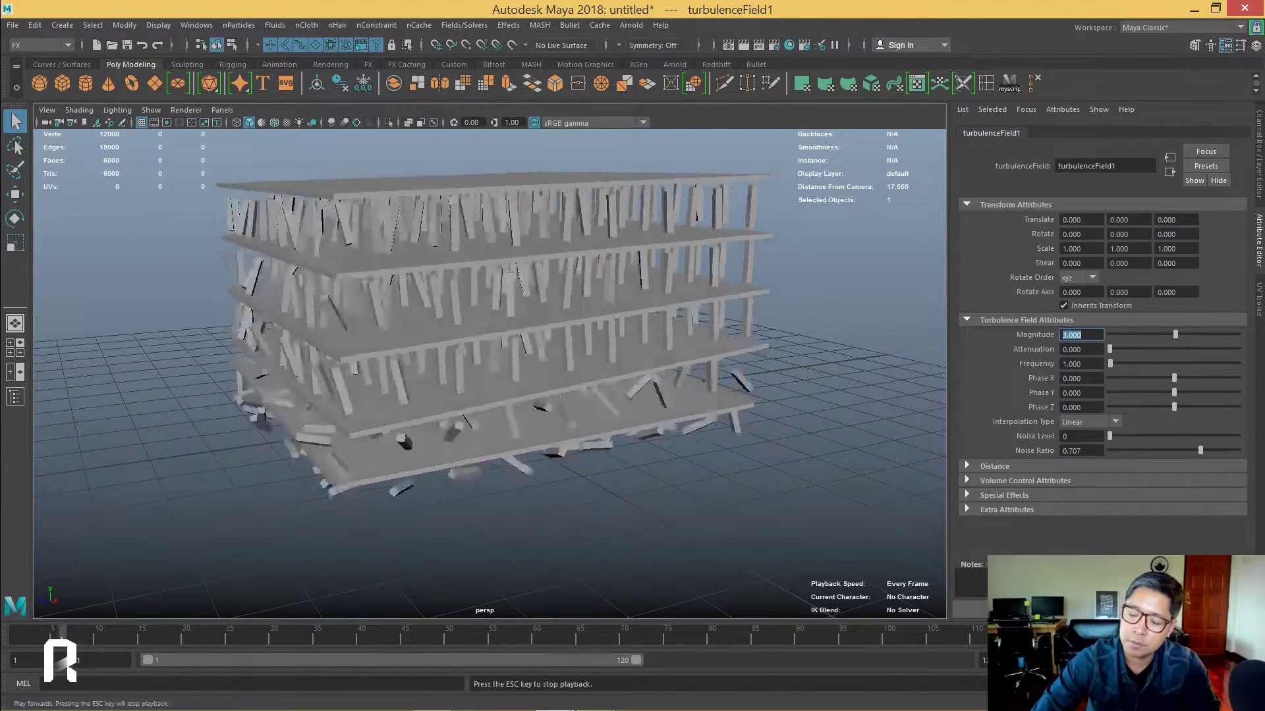
key("Escape")
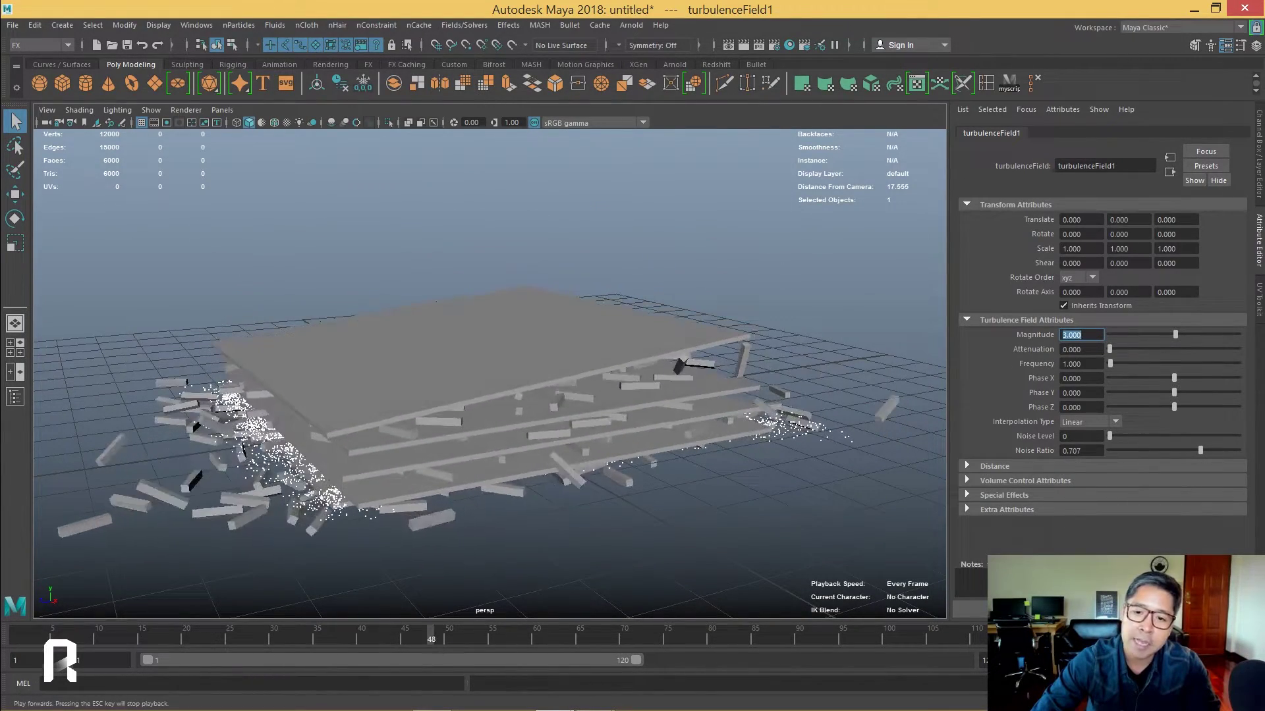
left_click_drag(658, 461, 741, 469, "alt")
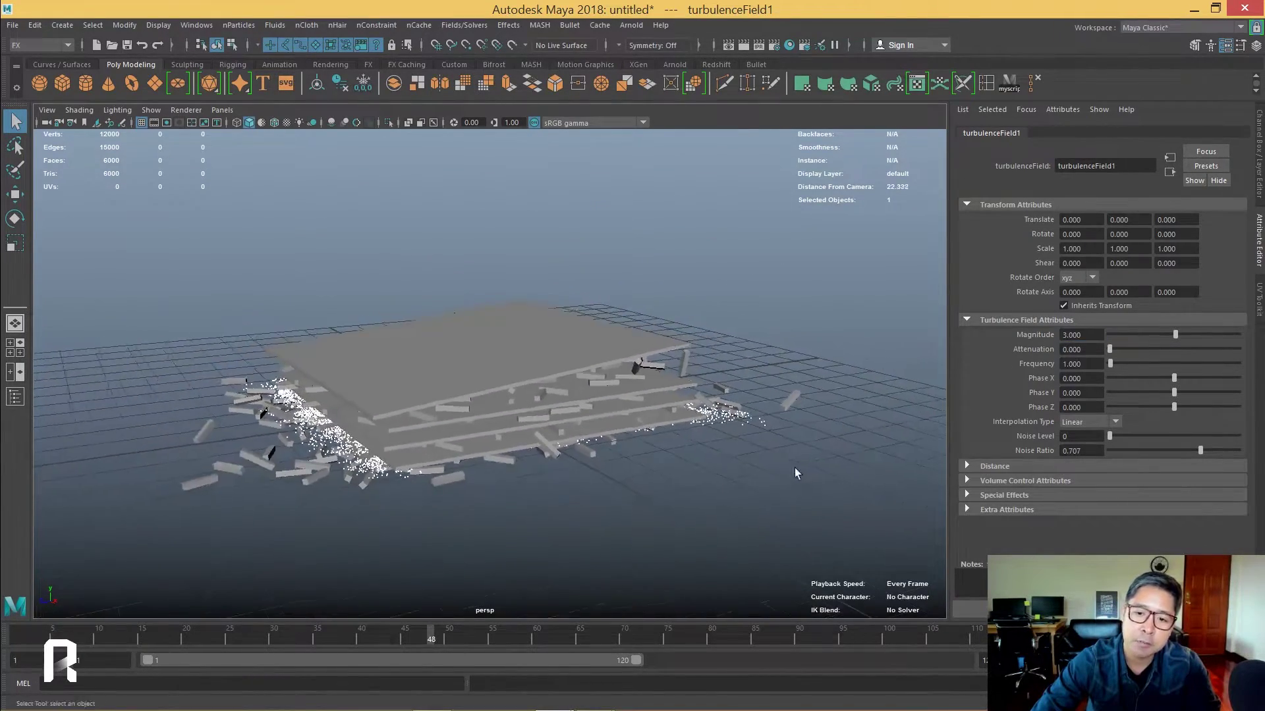
left_click(674, 473)
key("alt+shift+v")
- Select nParticle1 and set its Lifespan Mode to Constant, then play to check
left_click_drag(716, 486, 662, 448, "alt")
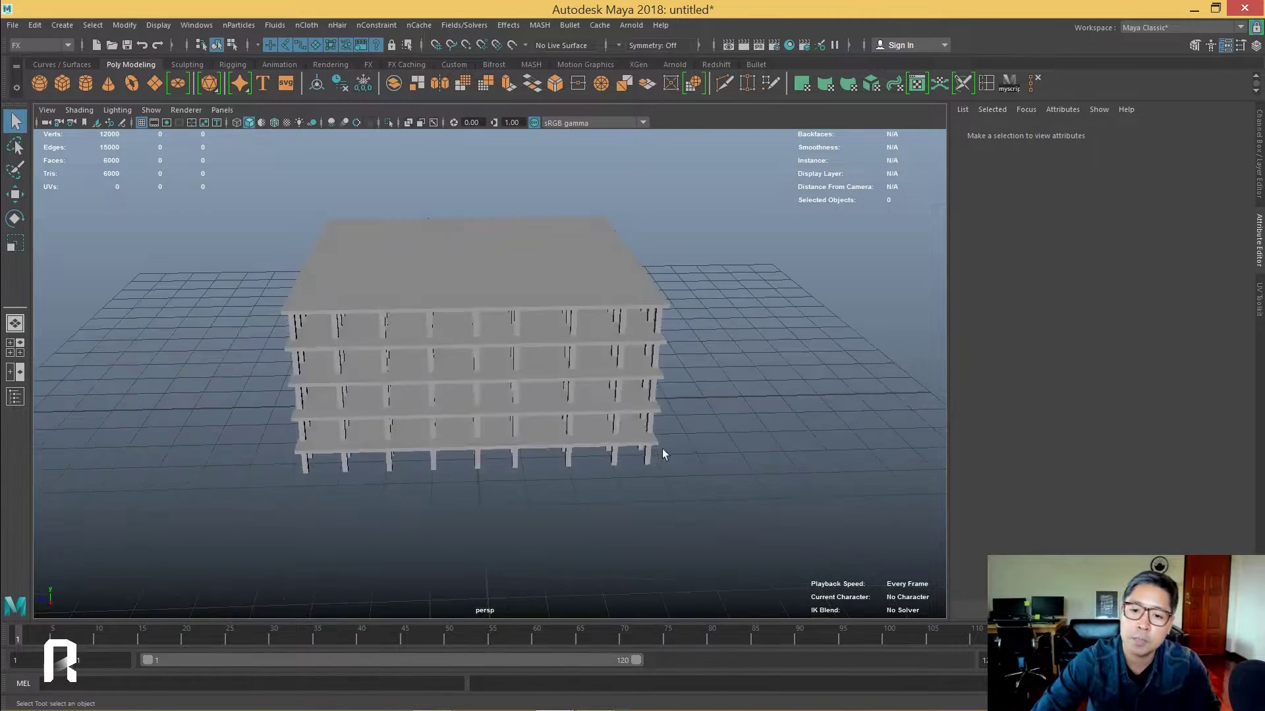
key("alt+v")
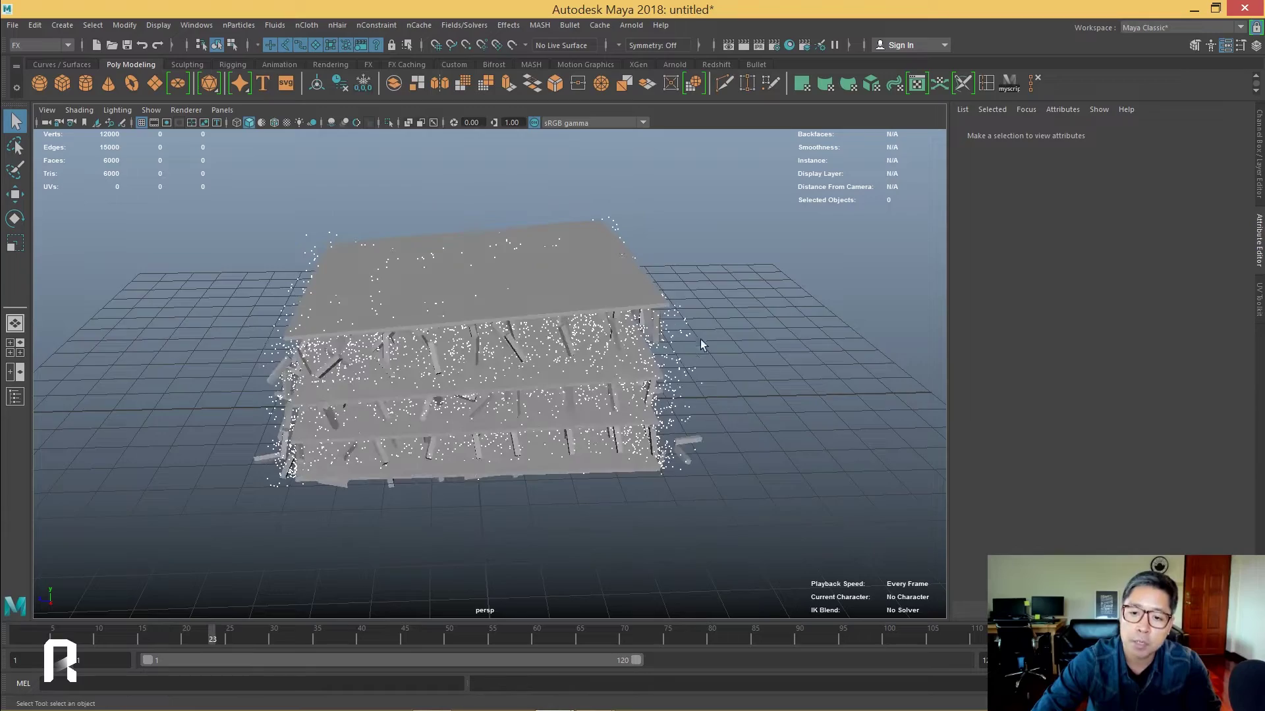
scroll(702, 344, "up", 3)
left_click(725, 323)
left_click_drag(770, 362, 787, 358, "alt")
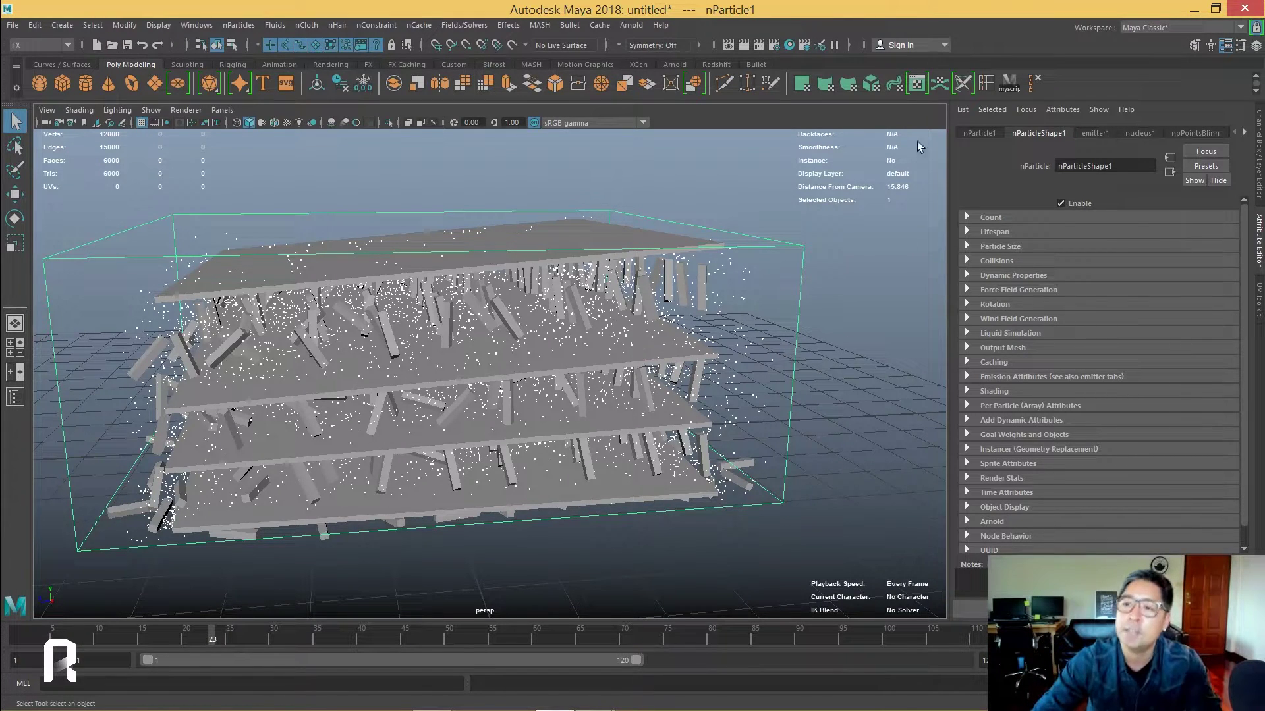
left_click(994, 232)
left_click(1112, 247)
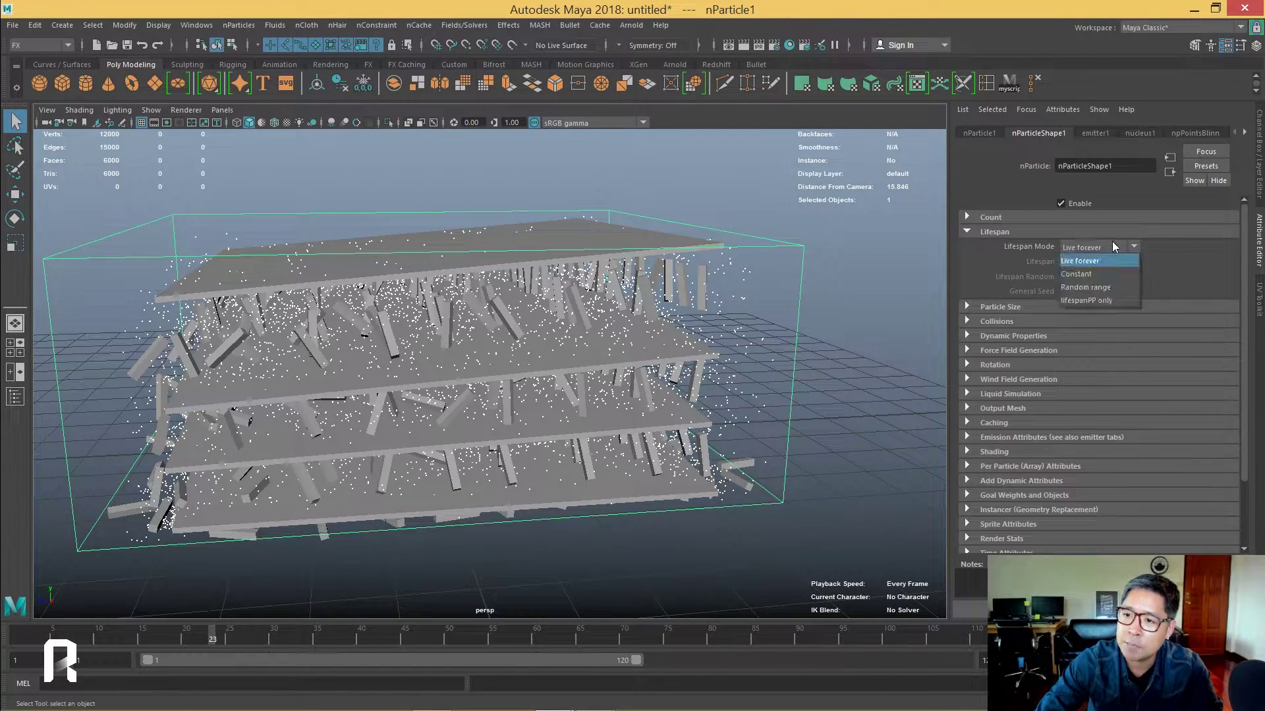
left_click(1089, 274)
left_click(996, 638)
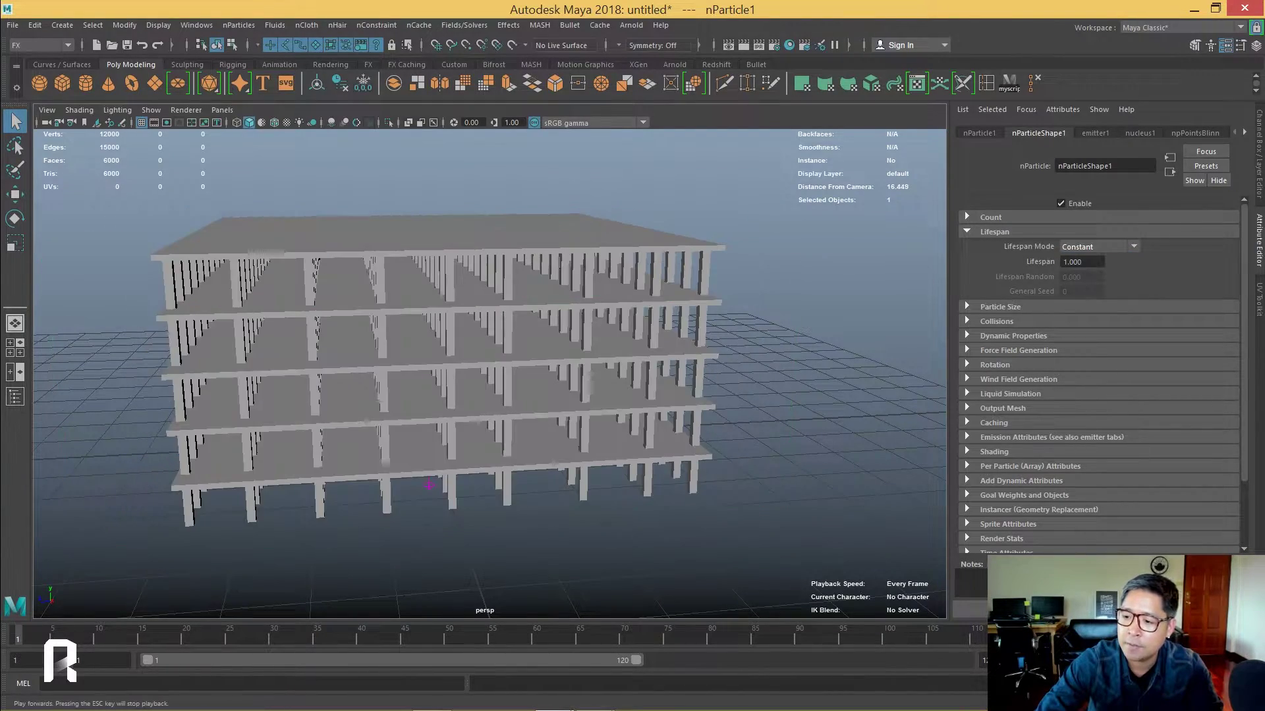
left_click(1057, 637)
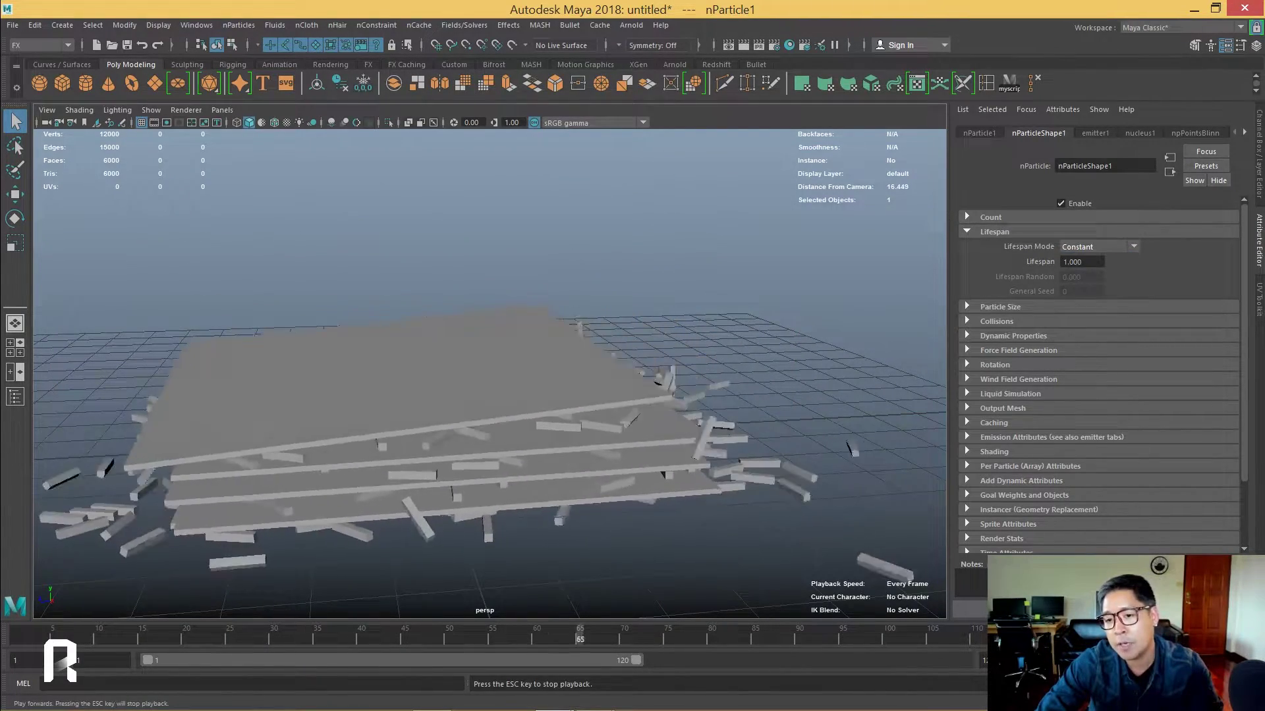
key("Escape")
- Set the constant Lifespan to 1.5 and replay to test the shorter-lived dust
type("1.5")
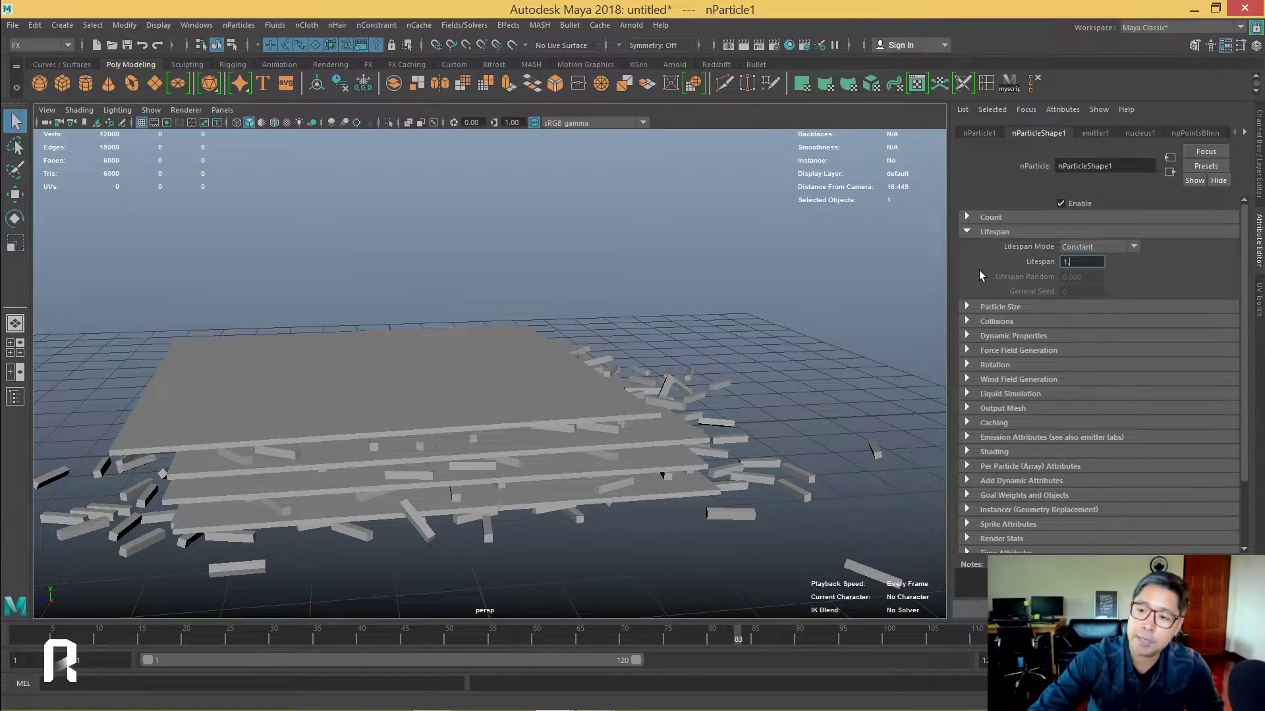
key("Return")
left_click(996, 637)
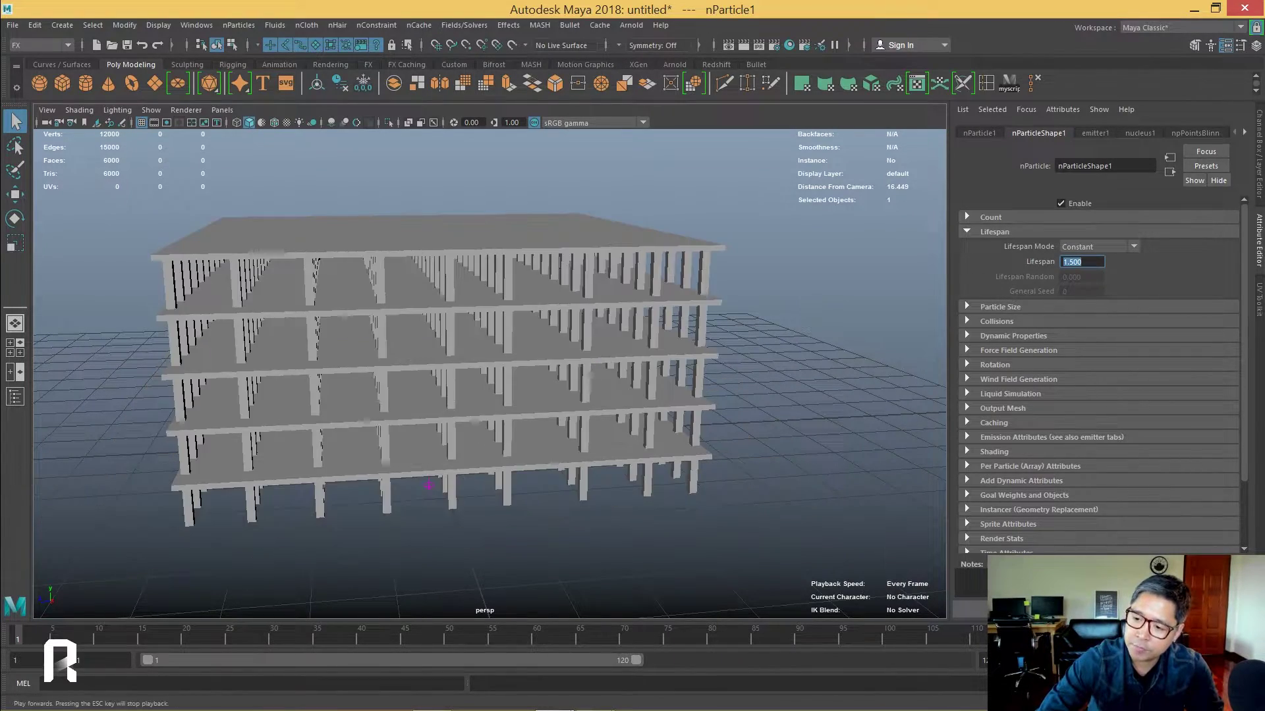
left_click(1057, 637)
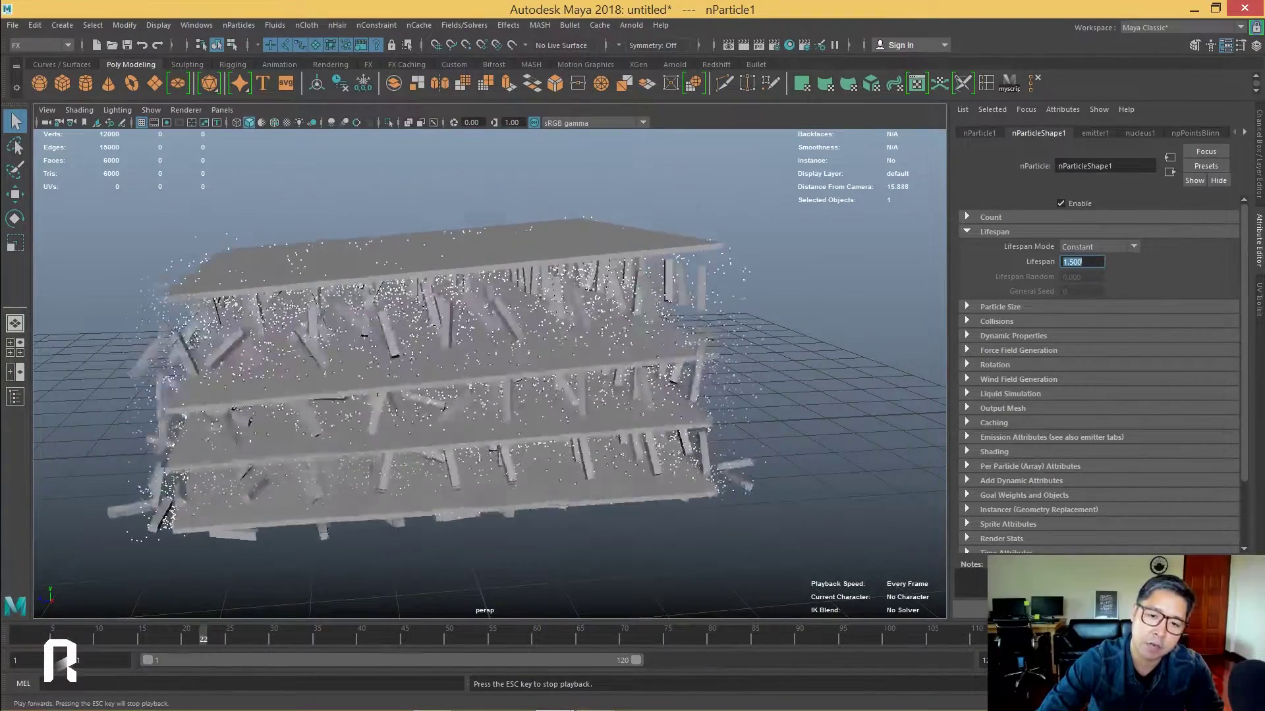
key("Escape")
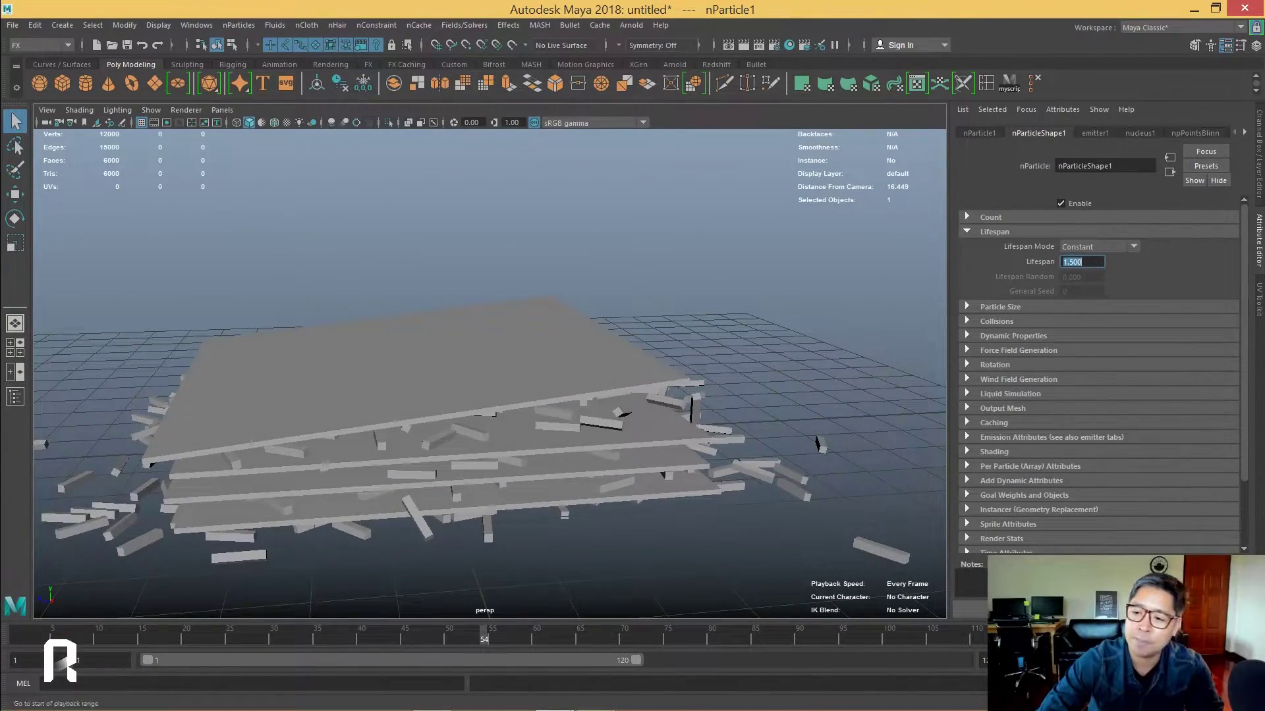
key("alt+shift+v")
left_click_drag(643, 337, 412, 282, "alt")
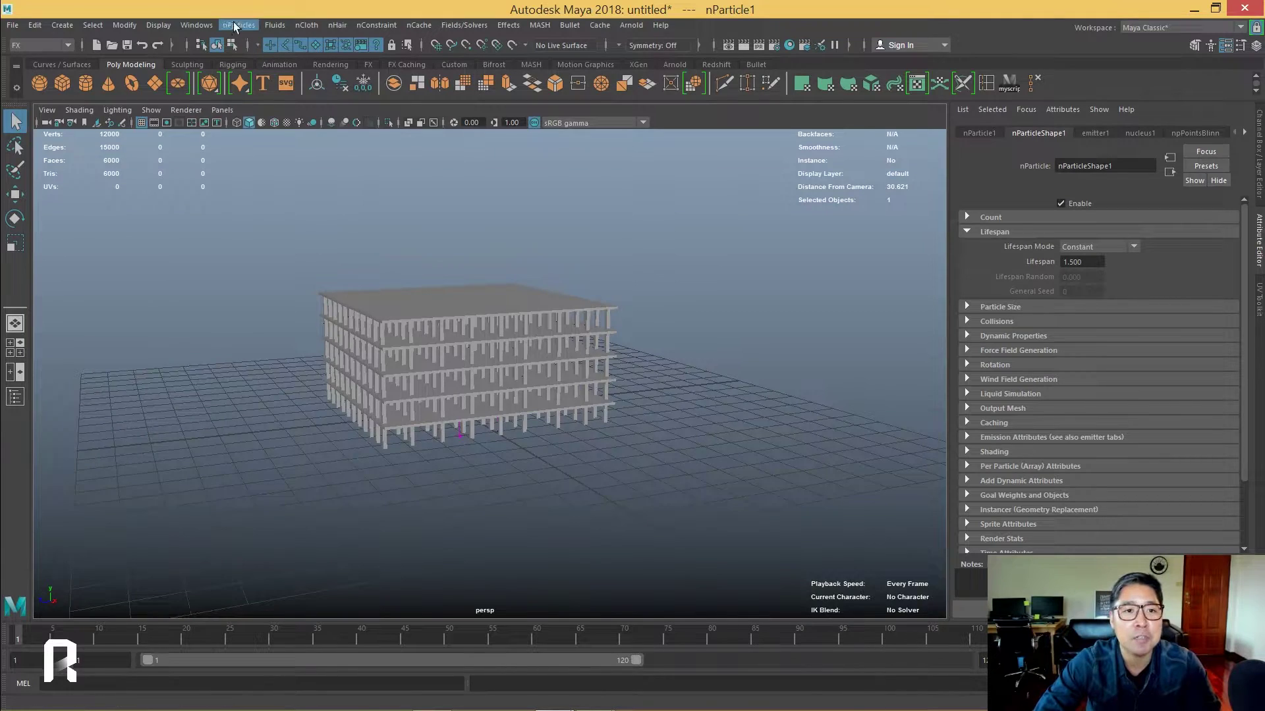
- Add a 3D fluid container and move it up onto the ground in side view
left_click(315, 56)
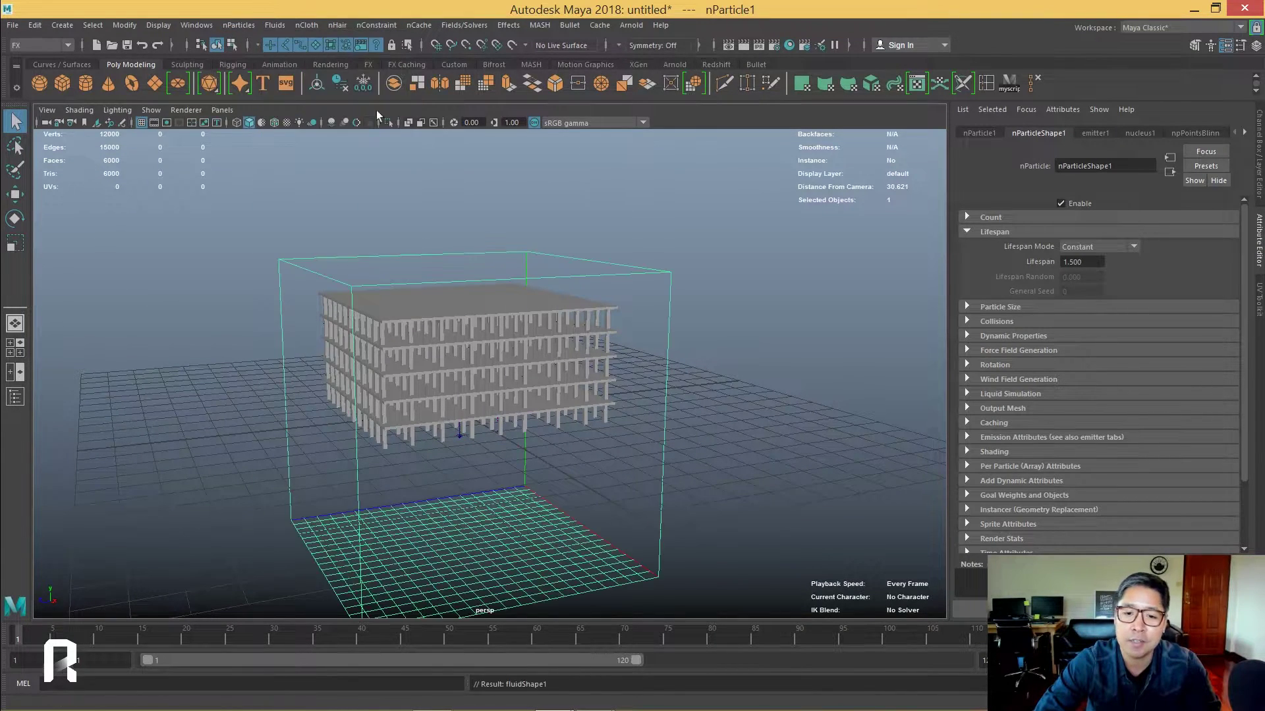
mouse_move(590, 329)
left_mouse_down("alt")
mouse_move(461, 382)
mouse_move(460, 254)
left_mouse_up("alt")
key("w")
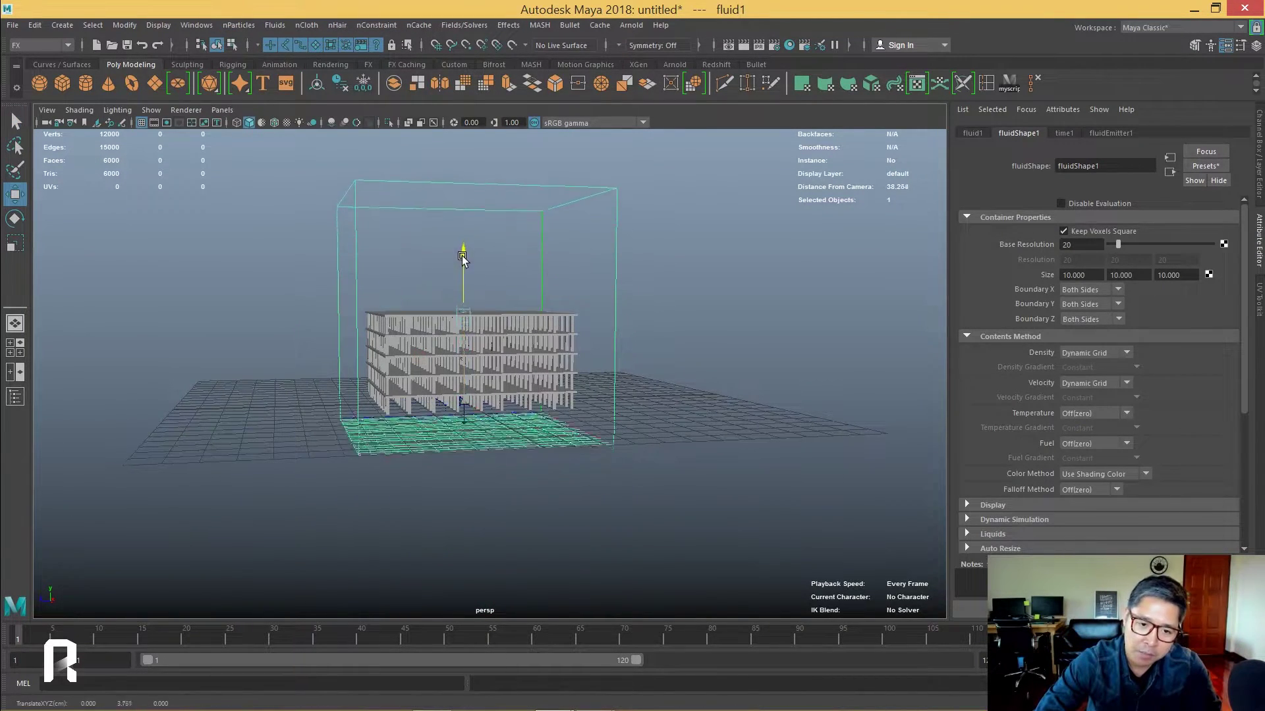
key("space")
left_click_drag(556, 326, 583, 320)
scroll(559, 283, "up", 3)
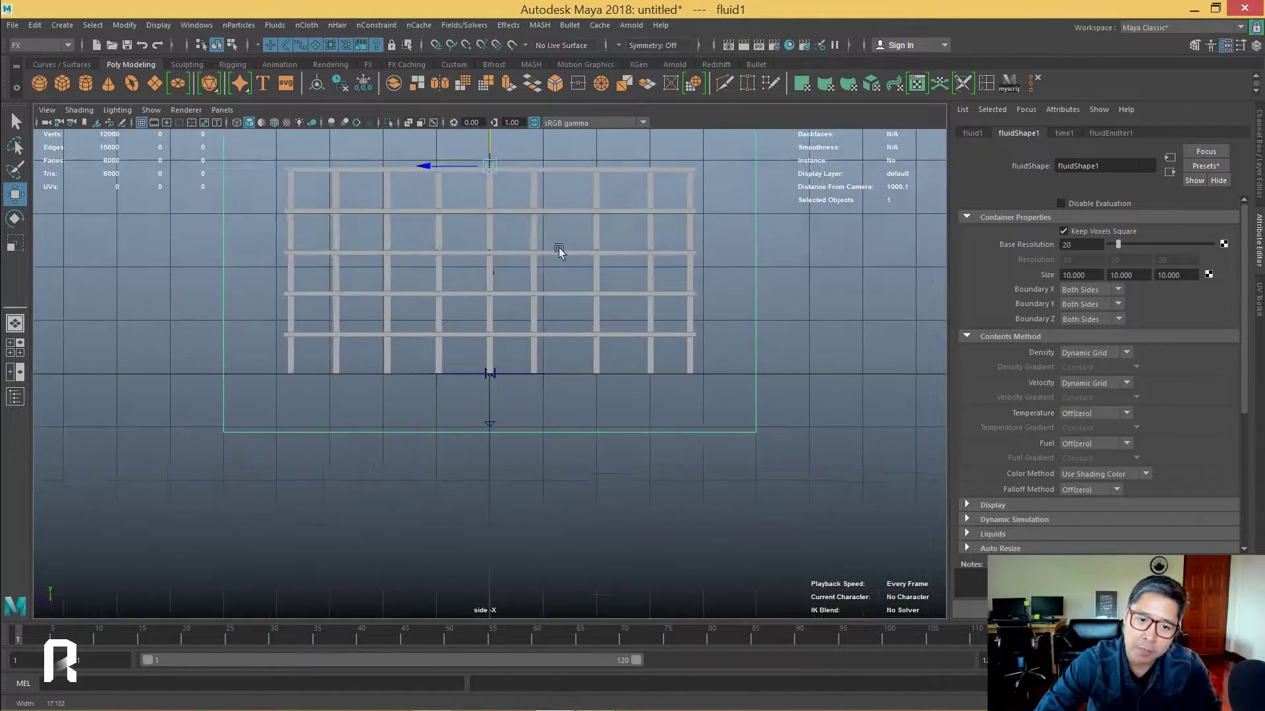
middle_click_drag(559, 248, 447, 334, "alt")
scroll(446, 334, "up", 1)
left_click_drag(503, 262, 508, 199)
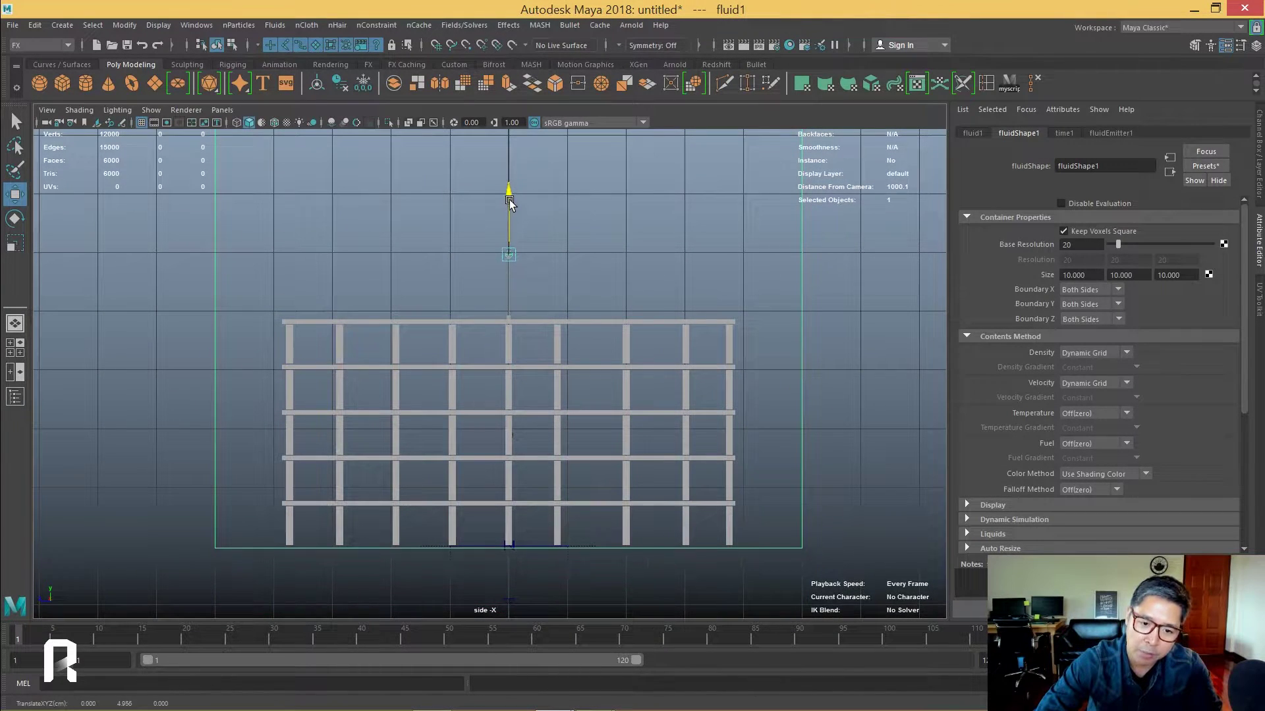
key("space")
left_click_drag(531, 252, 531, 218)
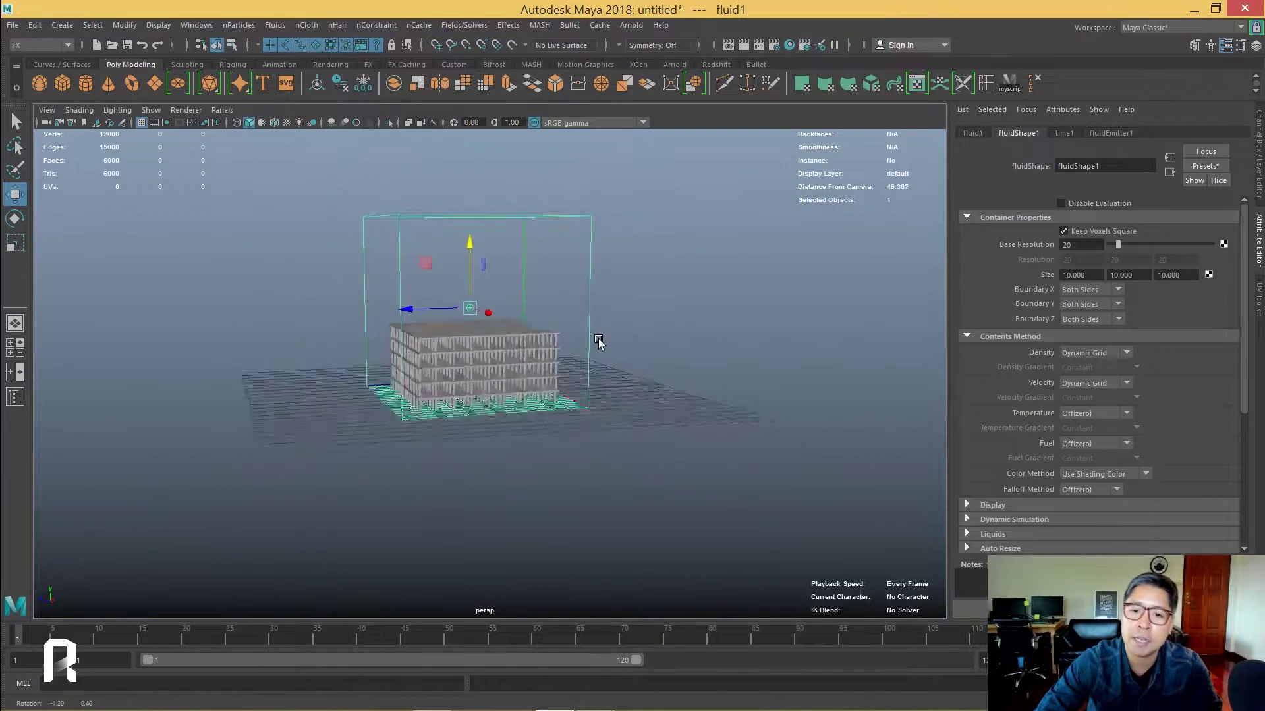
left_click_drag(598, 345, 651, 368, "alt")
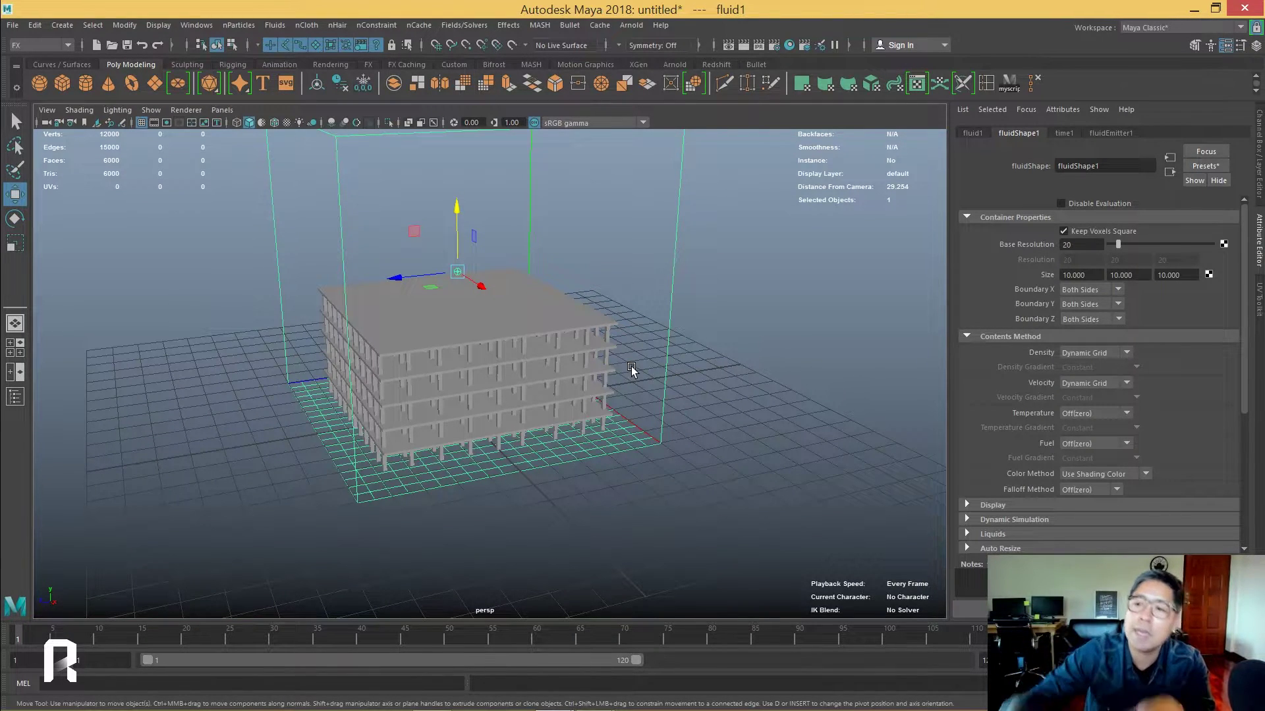
right_click_drag(607, 359, 545, 294, "alt")
mouse_move(546, 294)
left_mouse_down("alt")
mouse_move(579, 283)
mouse_move(540, 311)
mouse_move(557, 305)
left_mouse_up("alt")
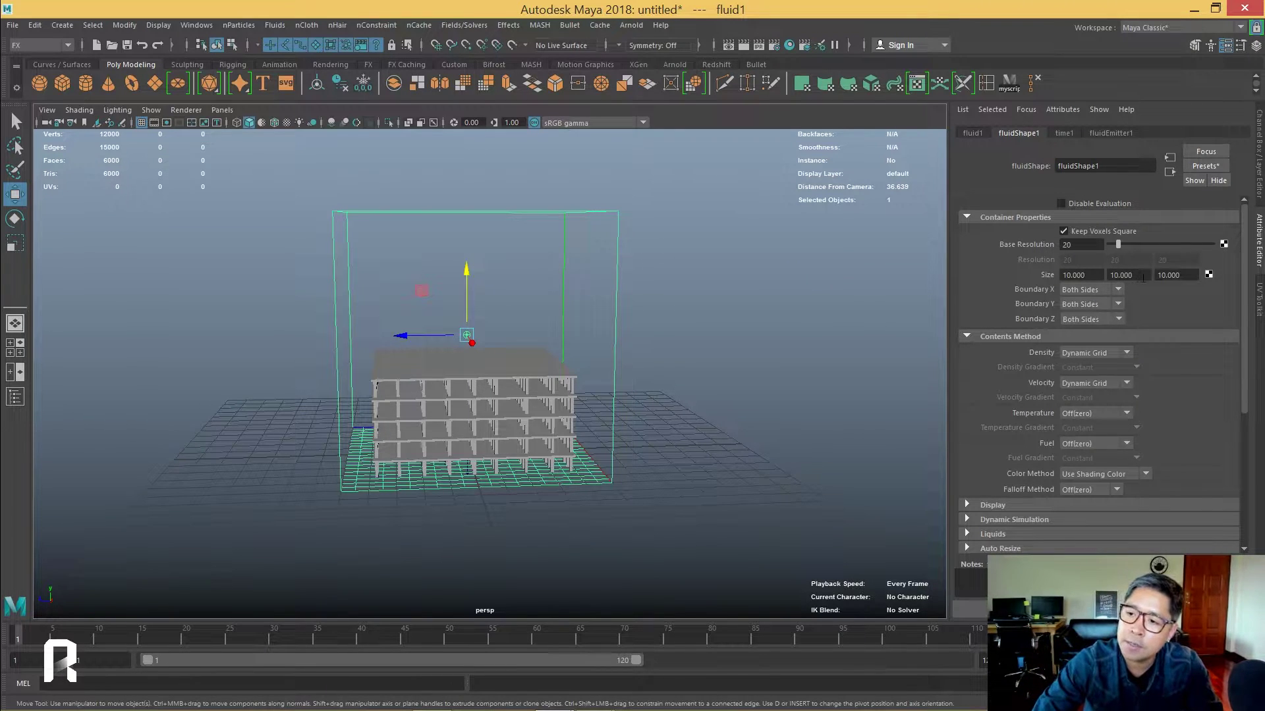
- Set the container's Size Y to 8 and re-seat its base on the ground
type("5")
key("Return")
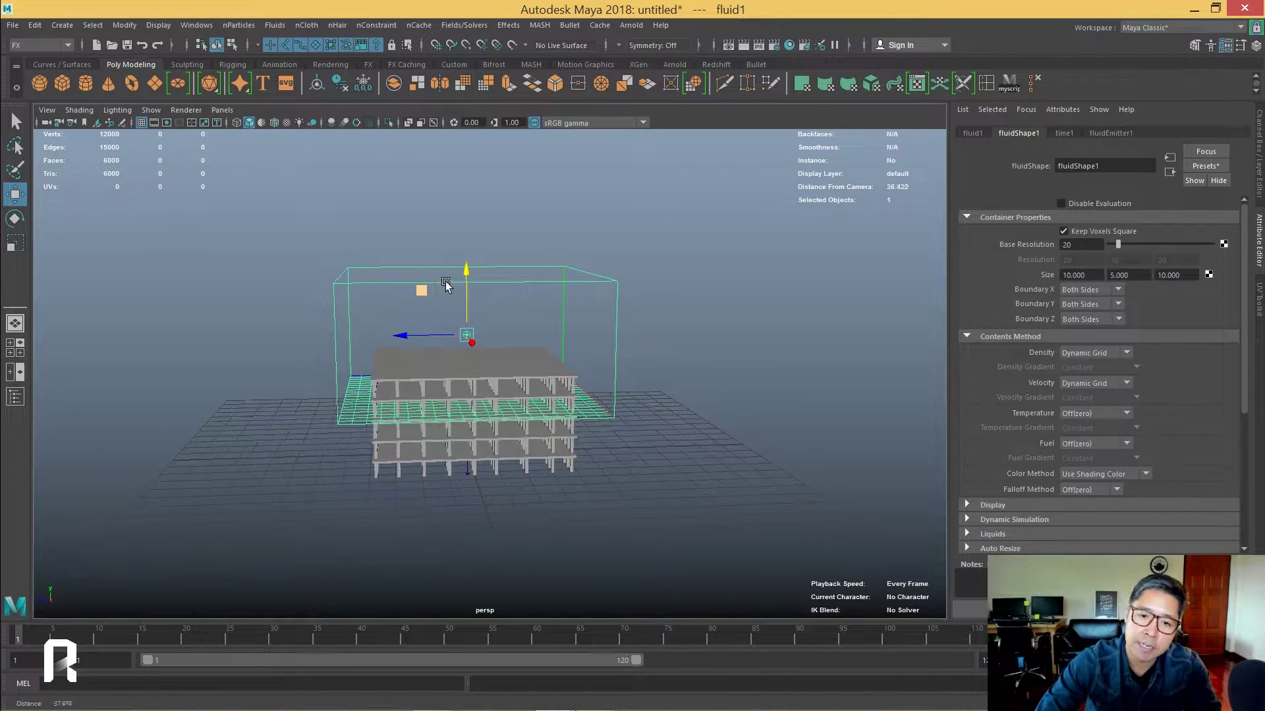
mouse_move(444, 281)
left_mouse_down("alt")
mouse_move(465, 268)
mouse_move(466, 309)
left_mouse_up("alt")
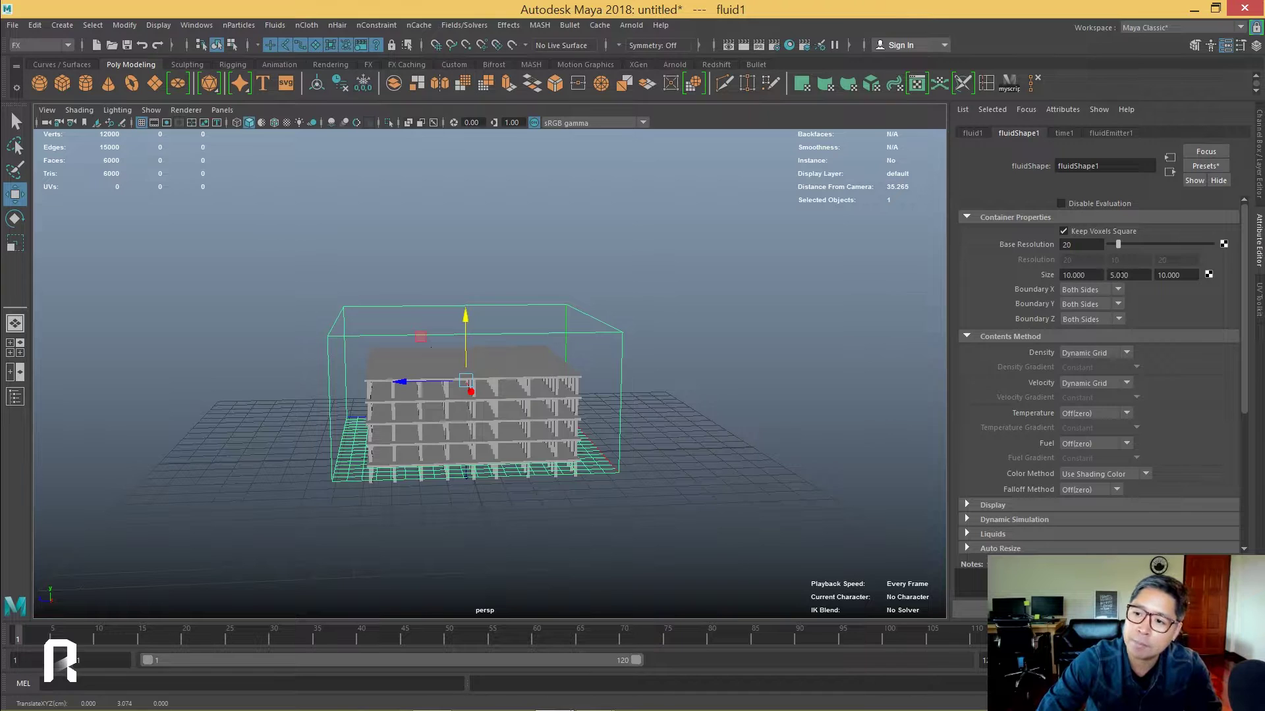
type("8")
key("Return")
scroll(501, 395, "up", 2)
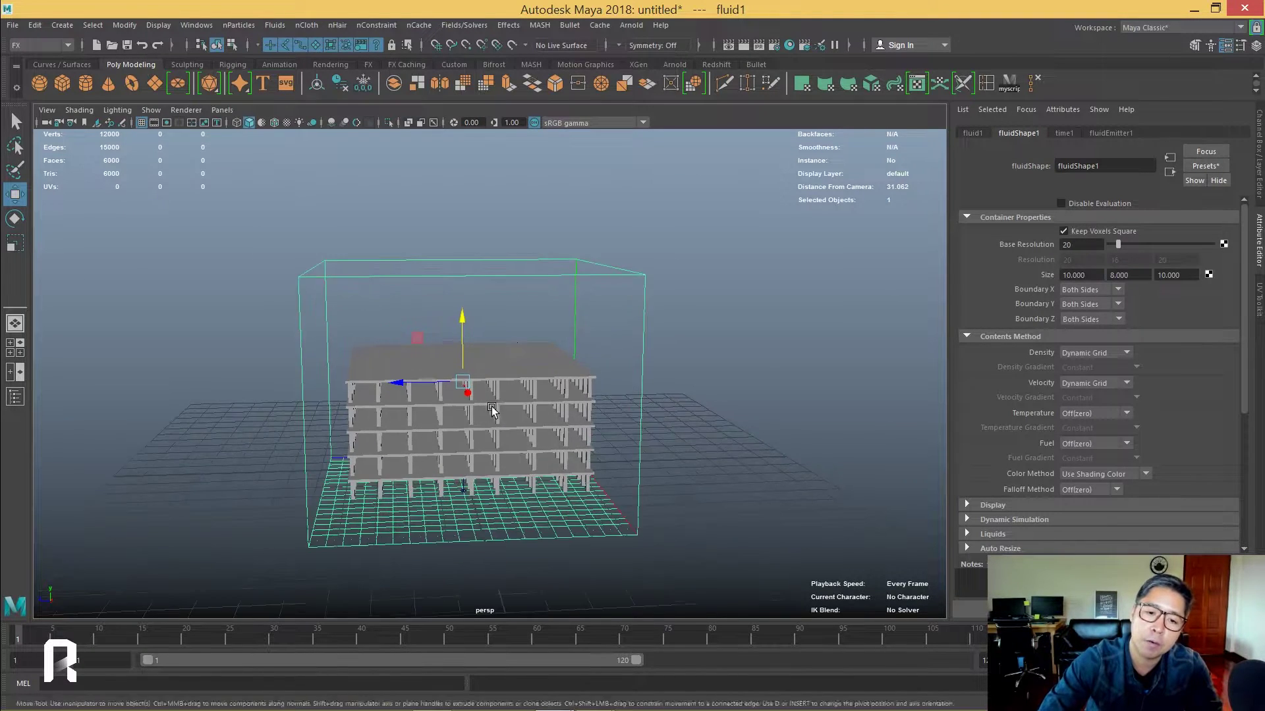
key("space")
left_click(519, 399)
left_click_drag(509, 300, 512, 257)
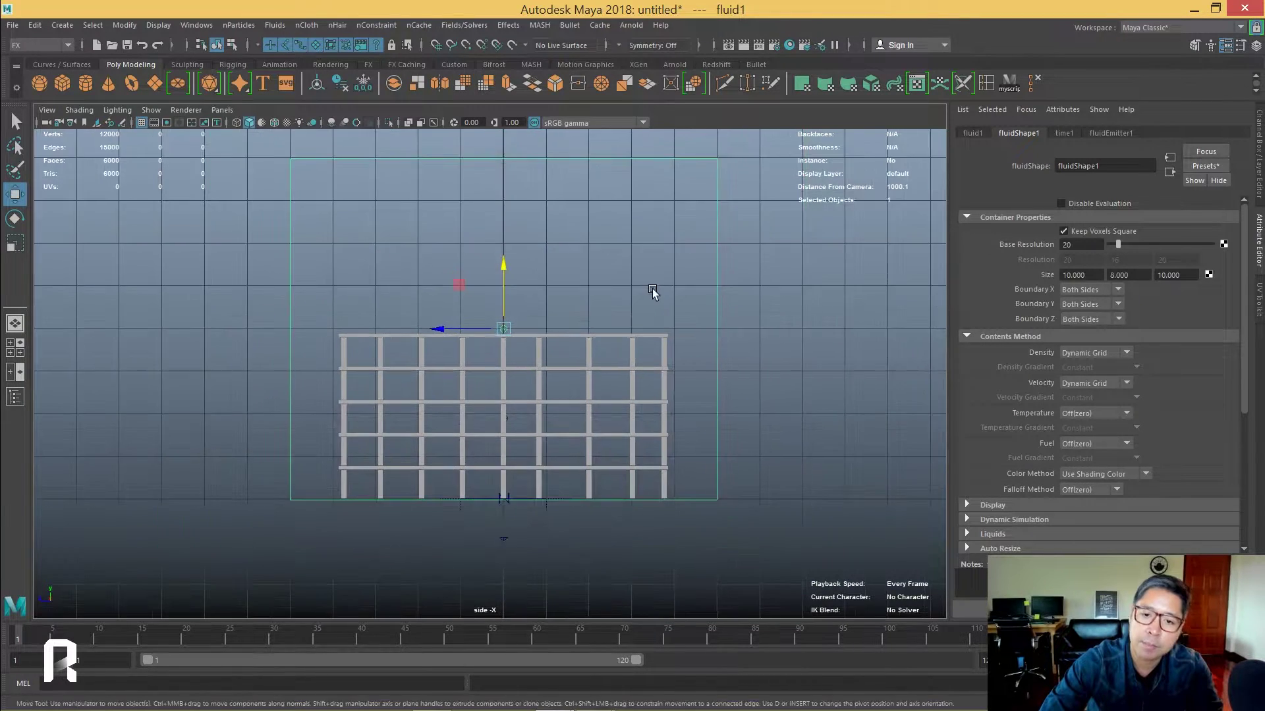
key("space")
left_click_drag(637, 297, 738, 353, "alt")
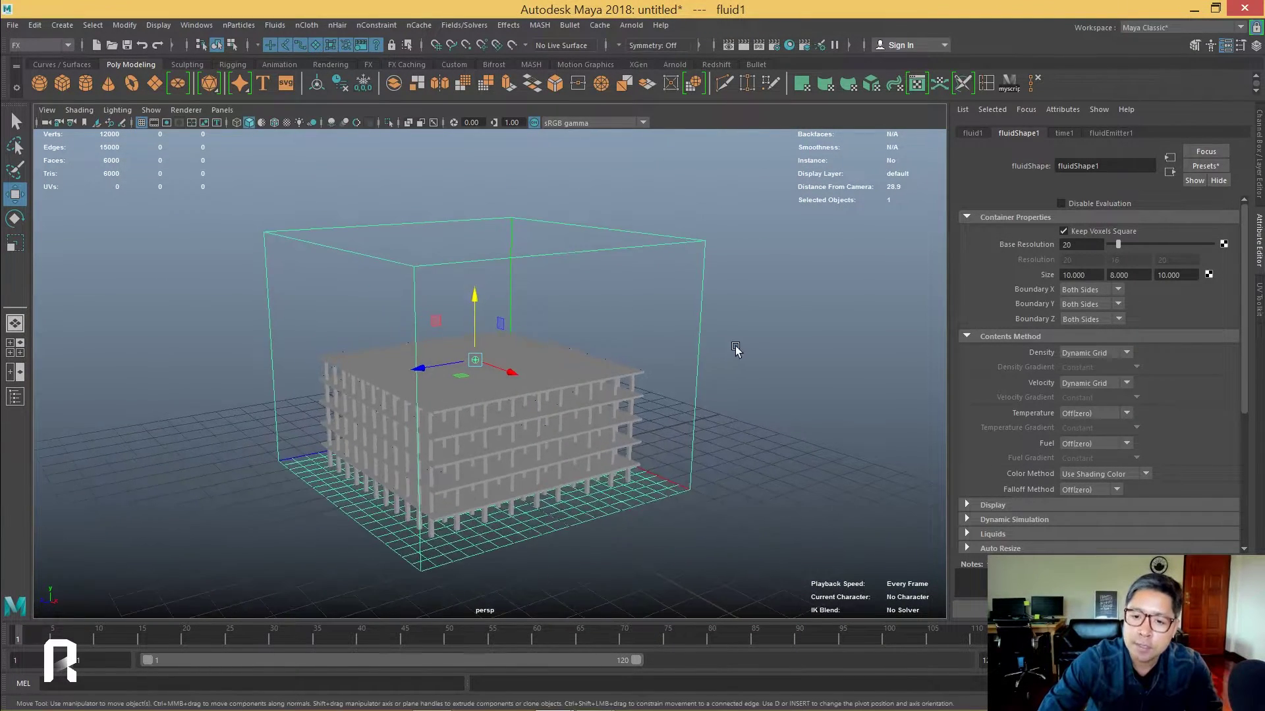
- Set fluidShape1's container Size X and Z to 15
left_click_drag(664, 367, 712, 371, "alt")
double_click(1080, 274)
type("15")
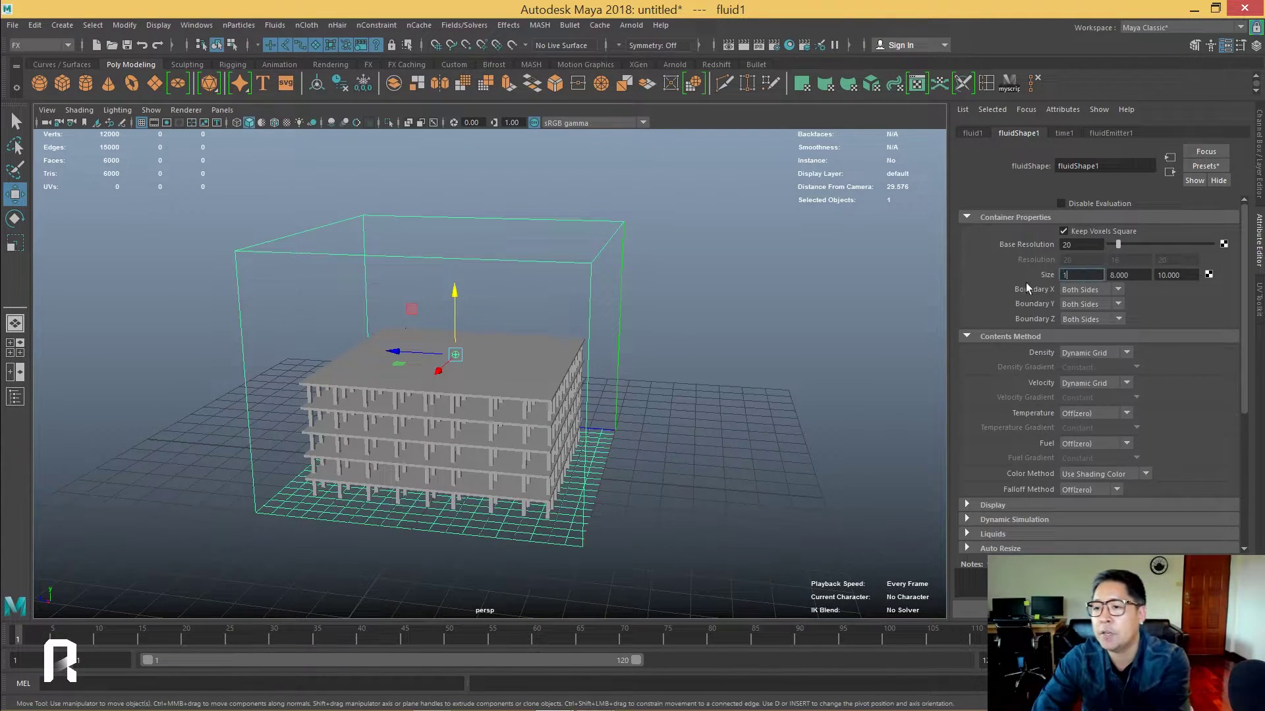
key("Tab")
key("Tab")
type("15")
key("Return")
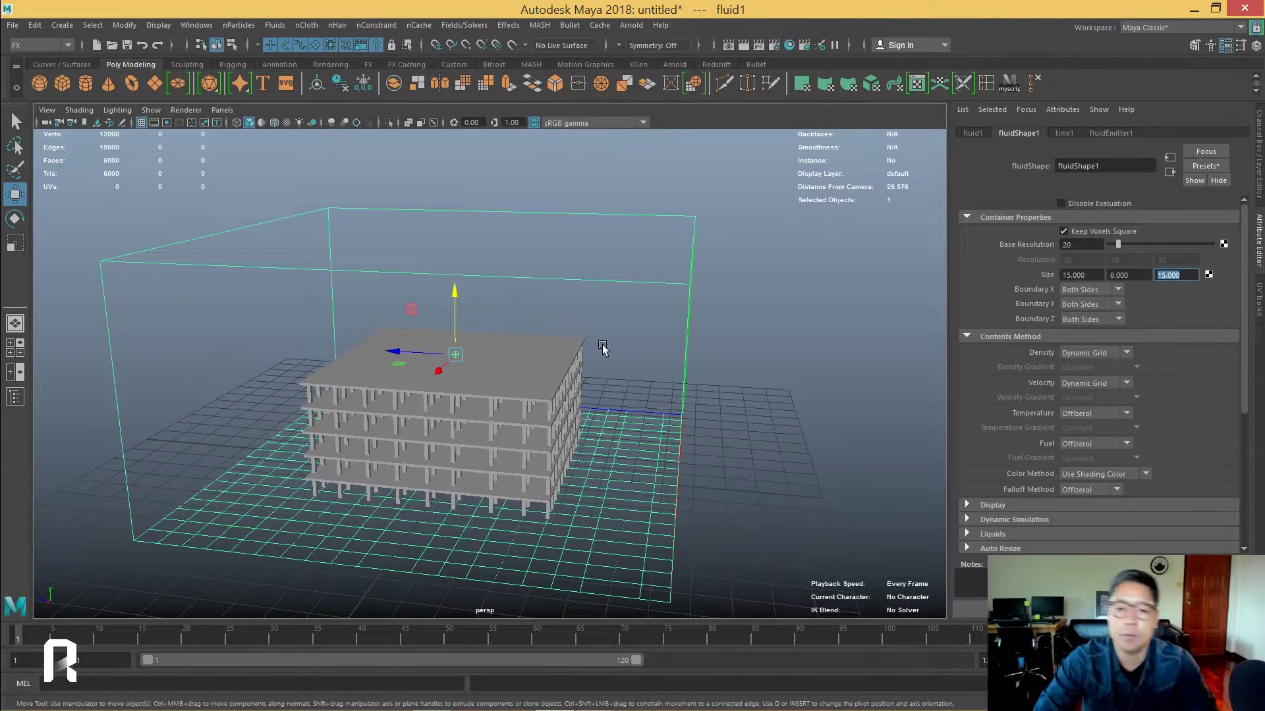
mouse_move(602, 350)
left_mouse_down("alt")
mouse_move(525, 315)
mouse_move(590, 331)
left_mouse_up("alt")
- Re-align the widened container's base with the ground in side view and reframe the building
key("space")
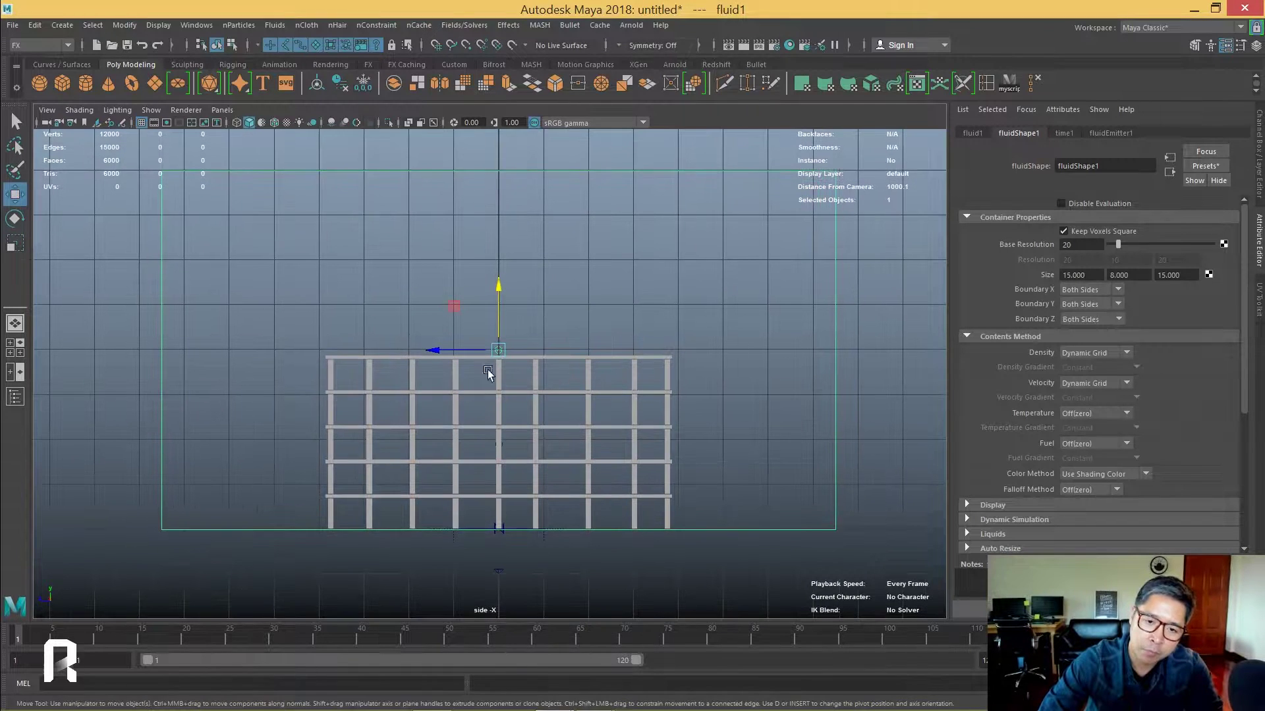
left_click_drag(499, 287, 499, 283)
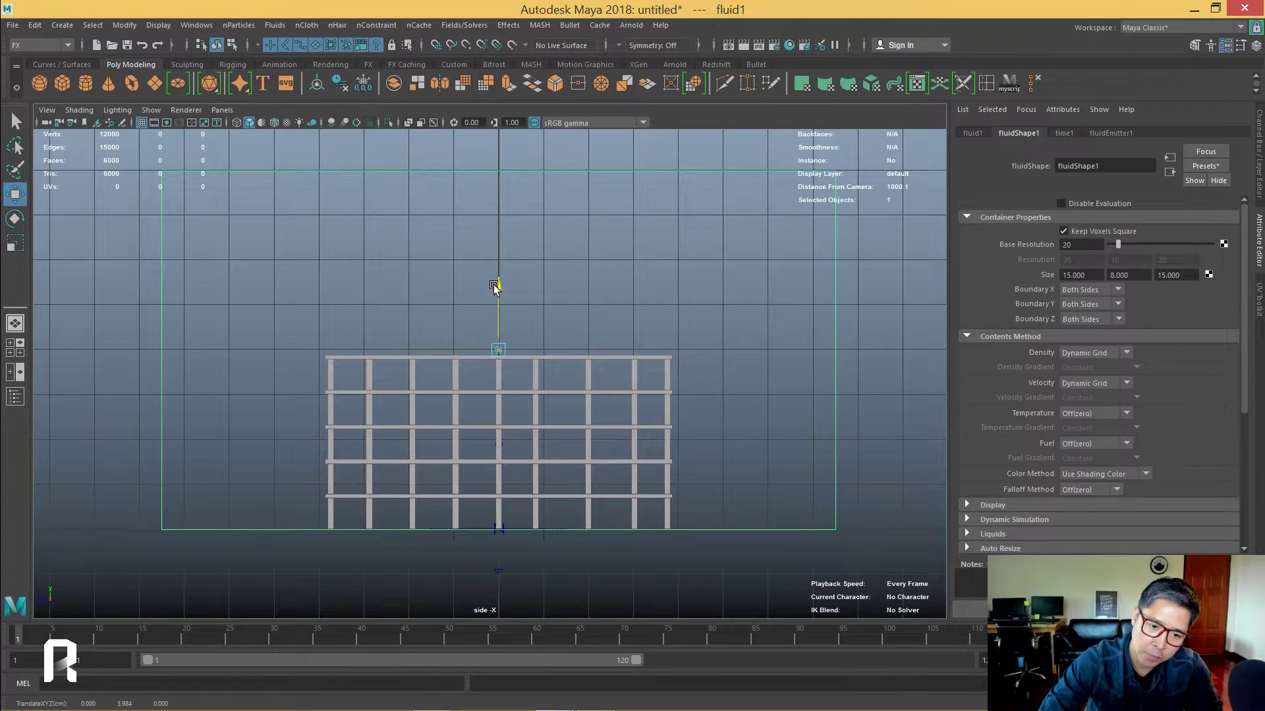
key("space")
mouse_move(585, 361)
left_mouse_down()
mouse_move(587, 342)
mouse_move(510, 400)
left_mouse_up()
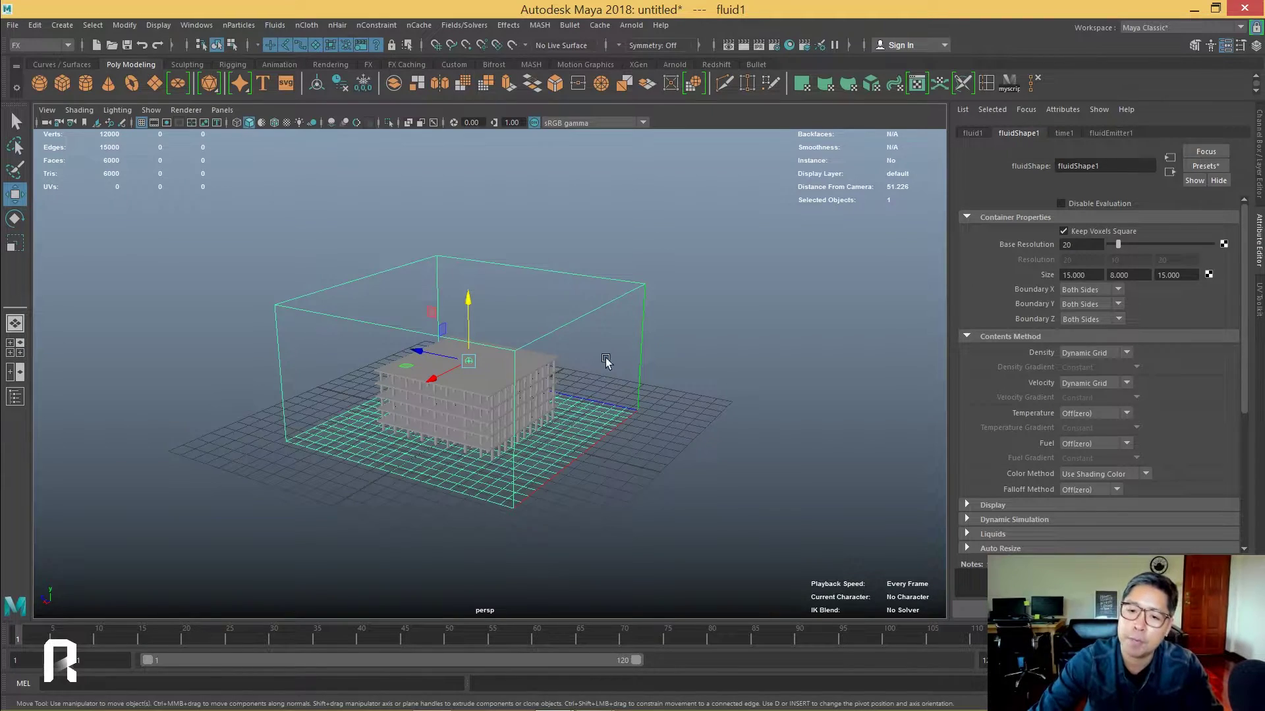
mouse_move(606, 361)
left_mouse_down("alt")
mouse_move(582, 316)
mouse_move(592, 361)
mouse_move(565, 409)
left_mouse_up("alt")
scroll(570, 416, "up", 5)
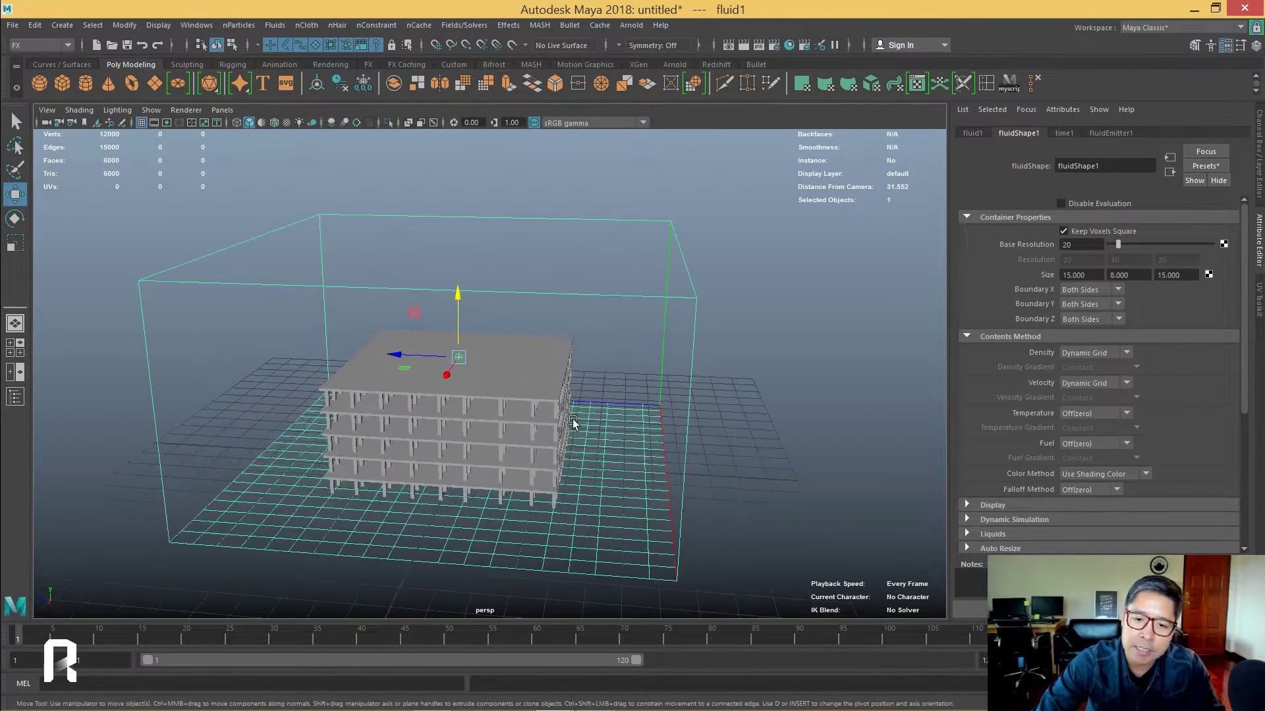
middle_click_drag(573, 423, 596, 398, "alt")
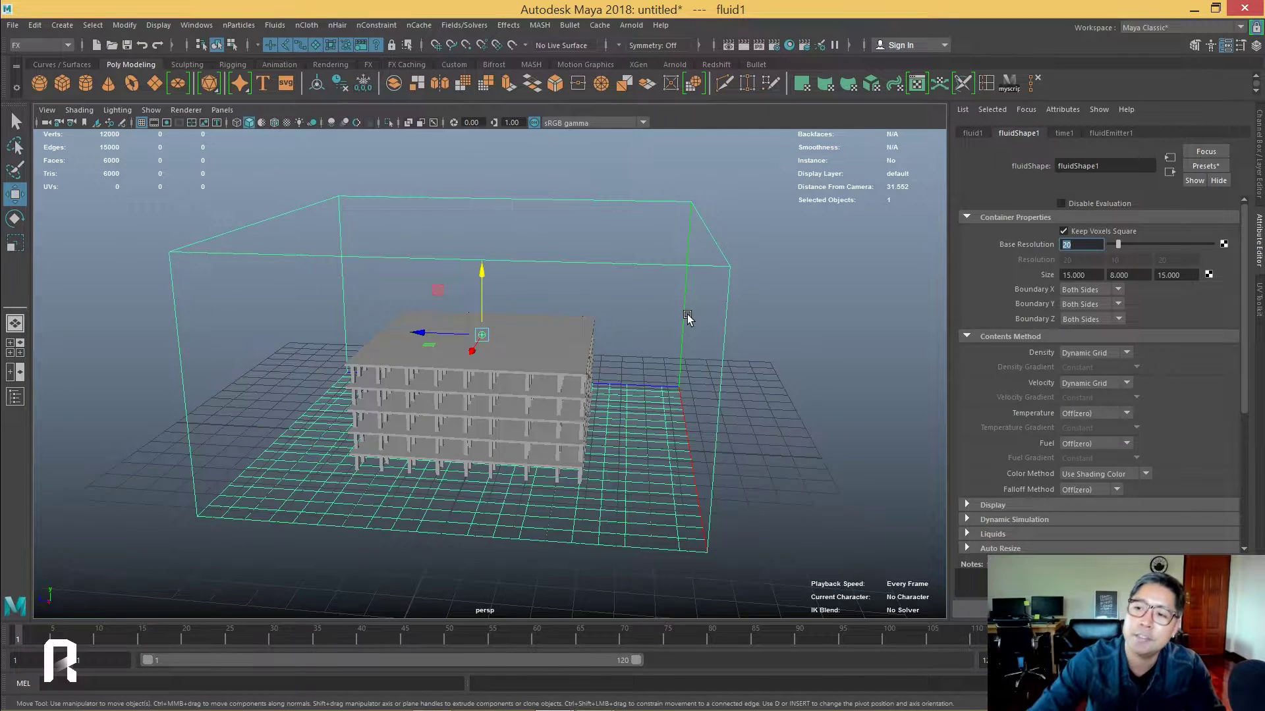
- Preview the collapse, then select the dust particles together with the fluid container fluid1
left_click_drag(649, 359, 655, 330, "alt")
key("alt+v")
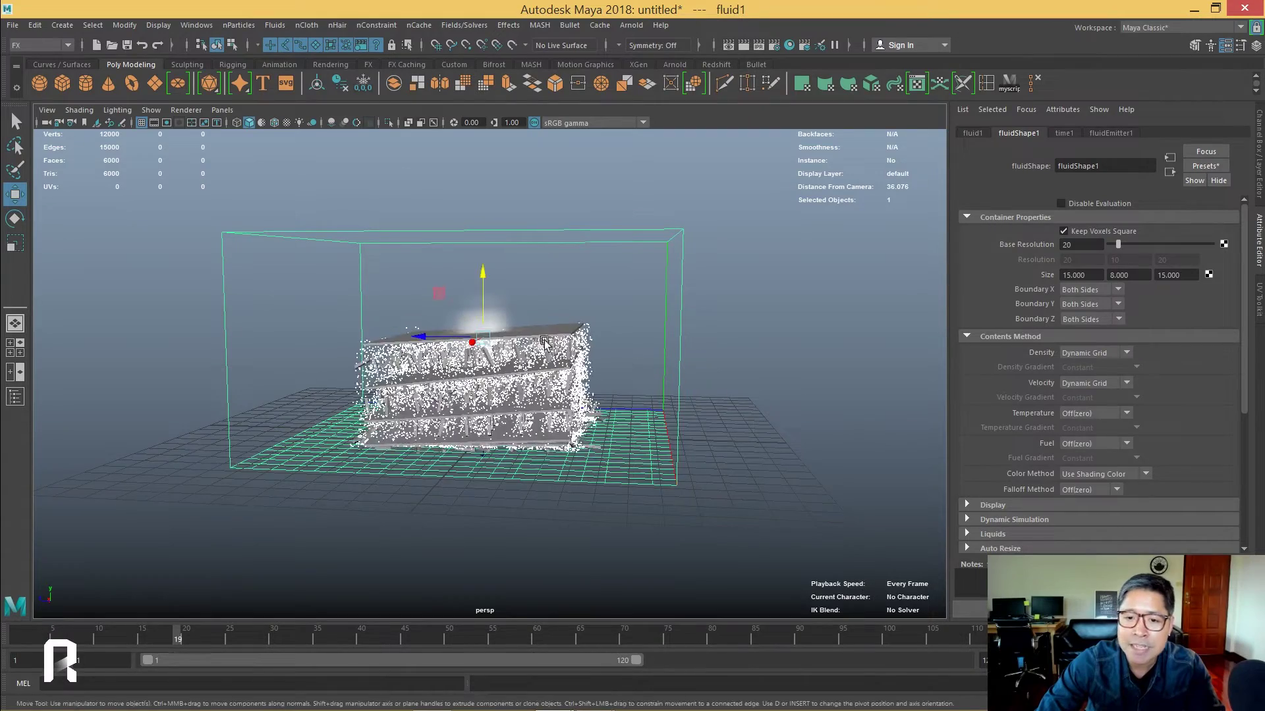
scroll(660, 330, "up", 3)
left_click(619, 369)
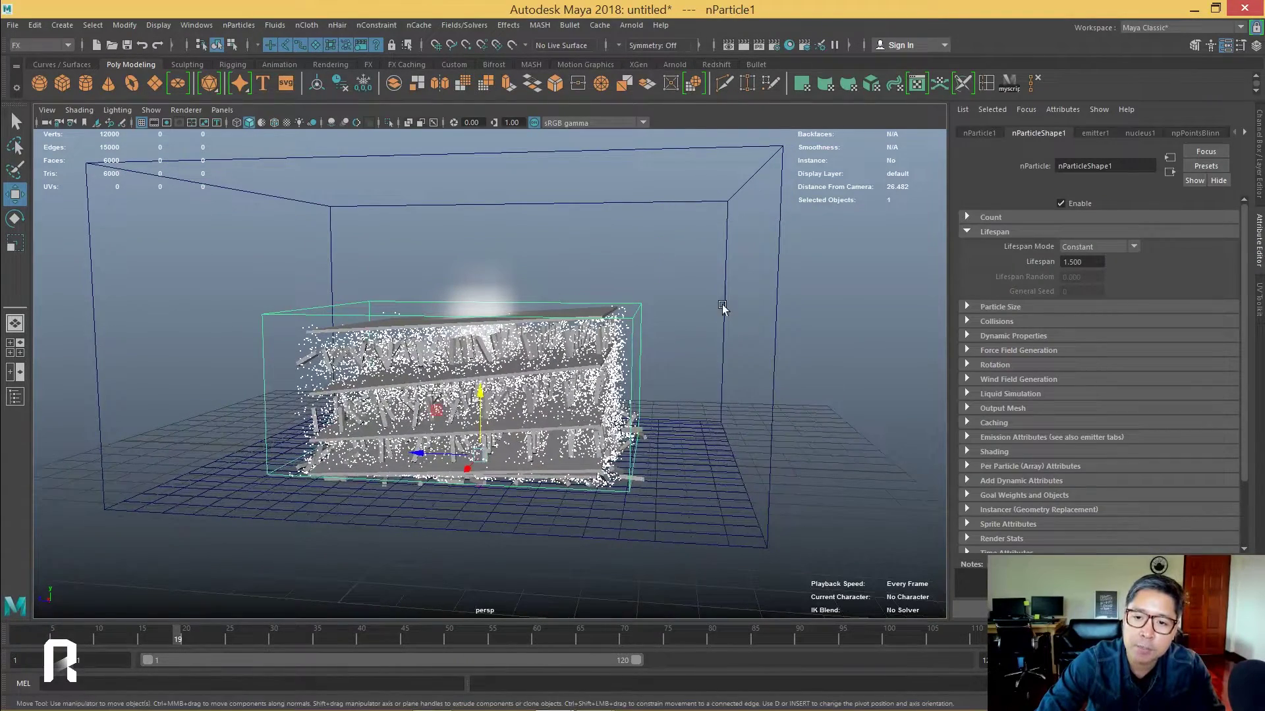
left_click(722, 307, "shift")
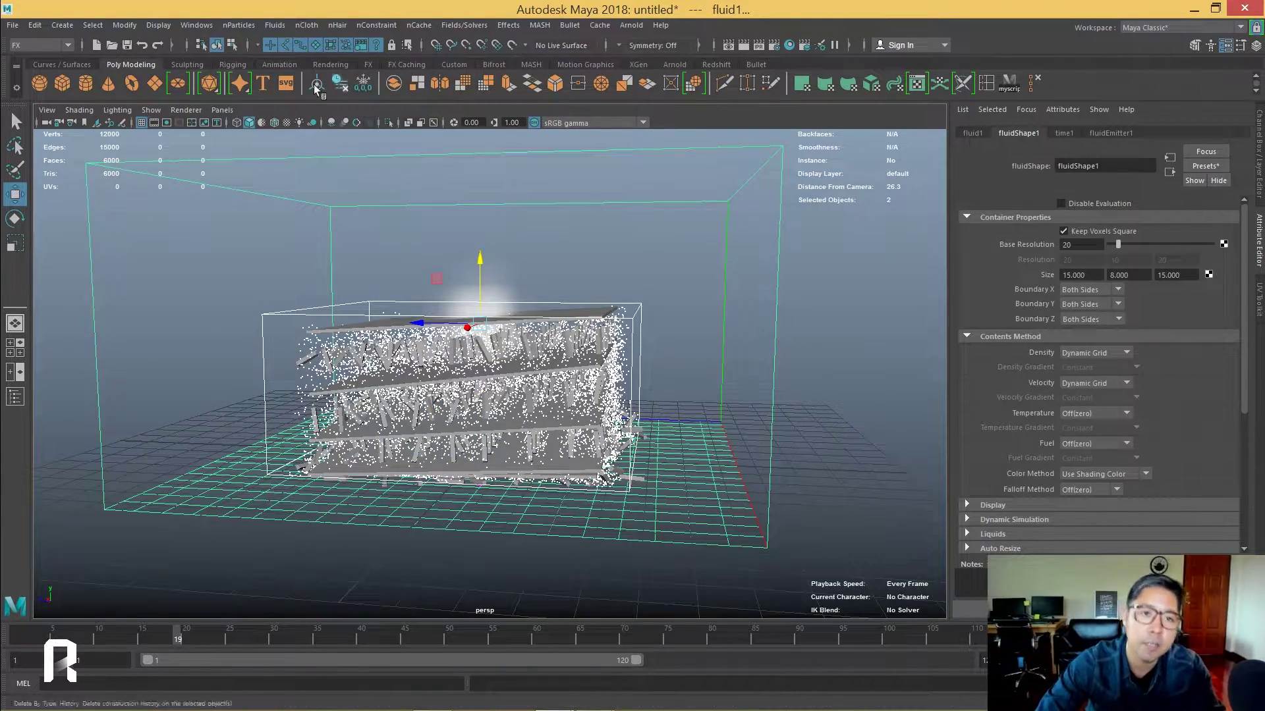
- Emit fluid smoke from the dust particles (fluidEmitter2) and replay the collapse from frame 1
left_click(275, 25)
mouse_move(314, 85)
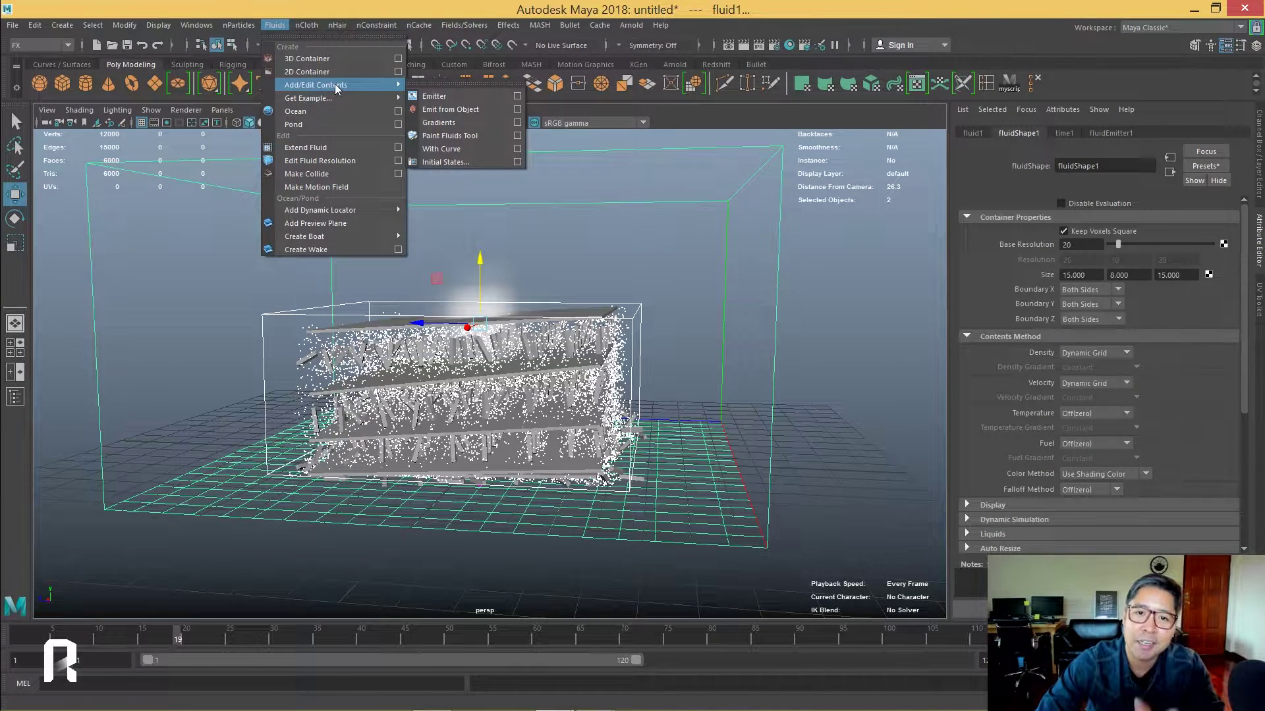
left_click(448, 95)
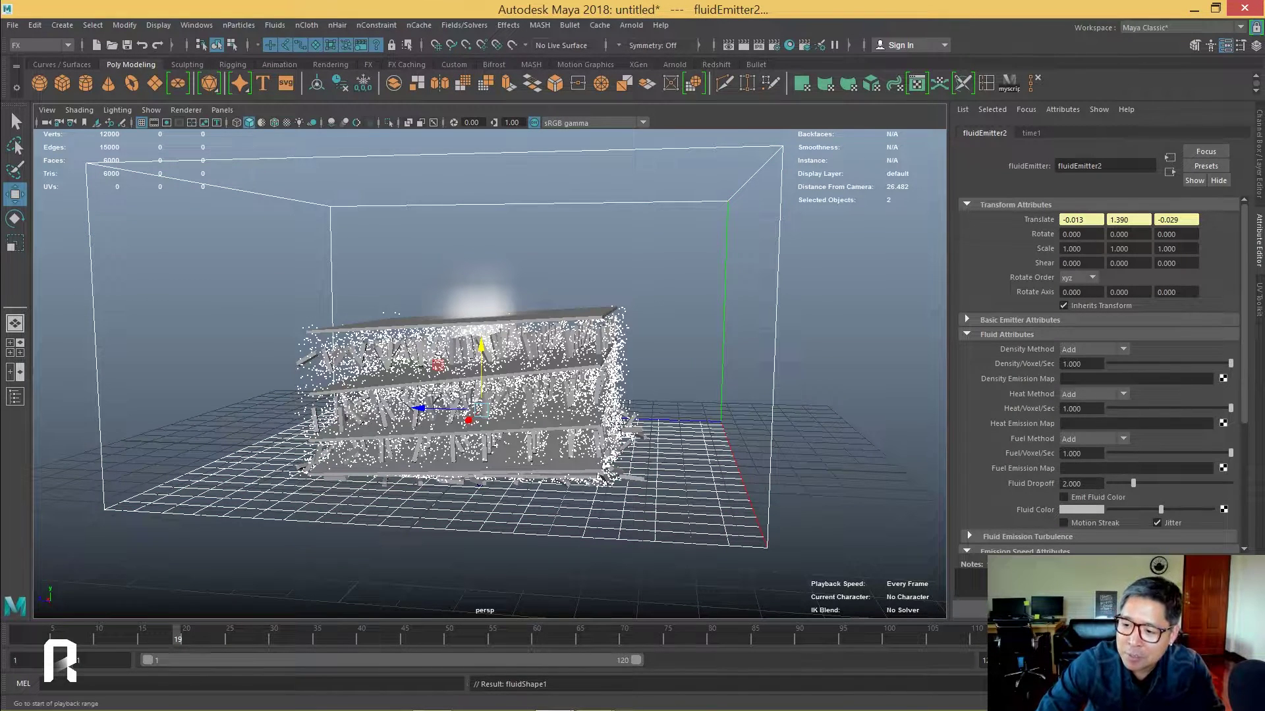
key("alt+shift+v")
key("alt+v")
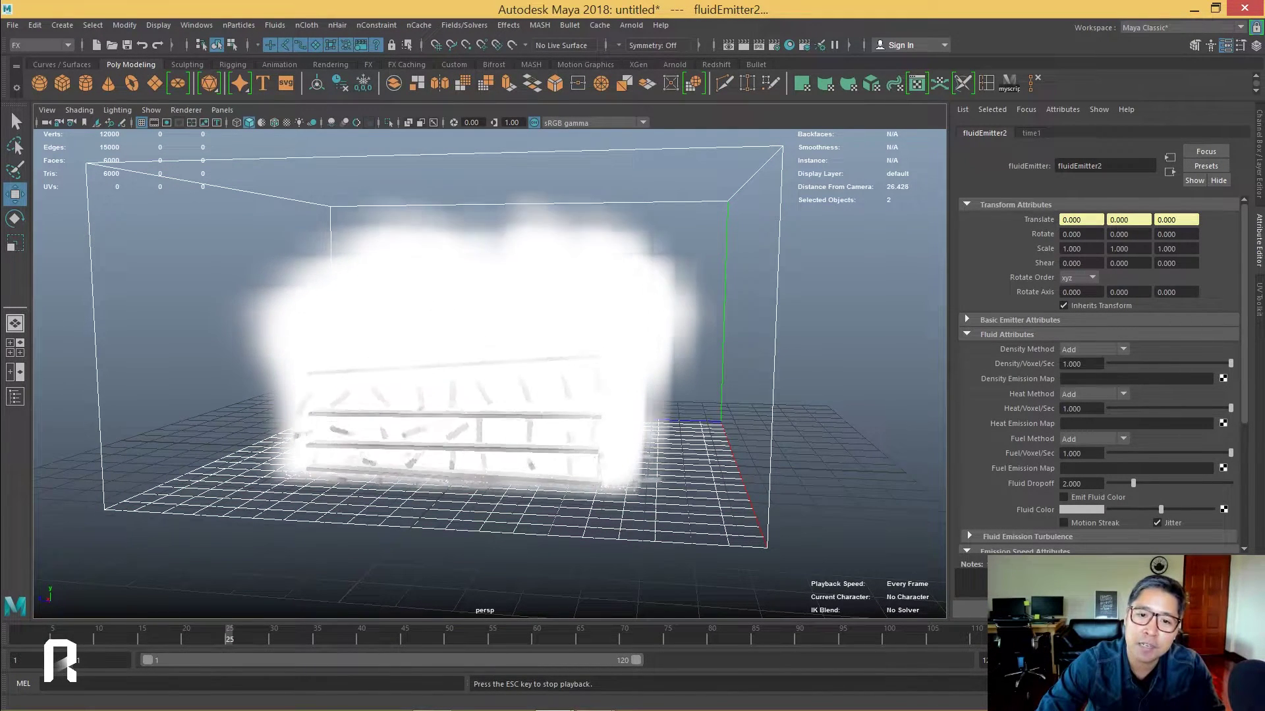
key("Escape")
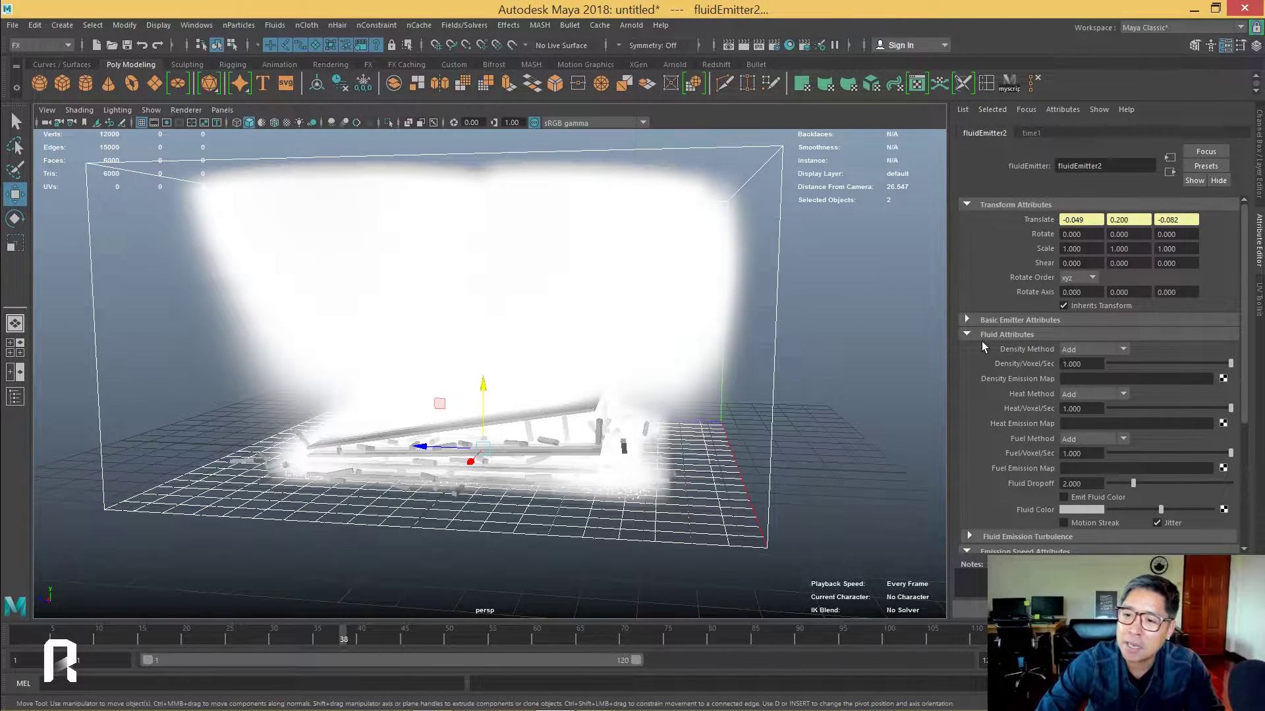
- Open the Outliner, select fluidEmitter1 and show its Basic Emitter Attributes
left_click(196, 25)
left_click(204, 132)
left_click(128, 411)
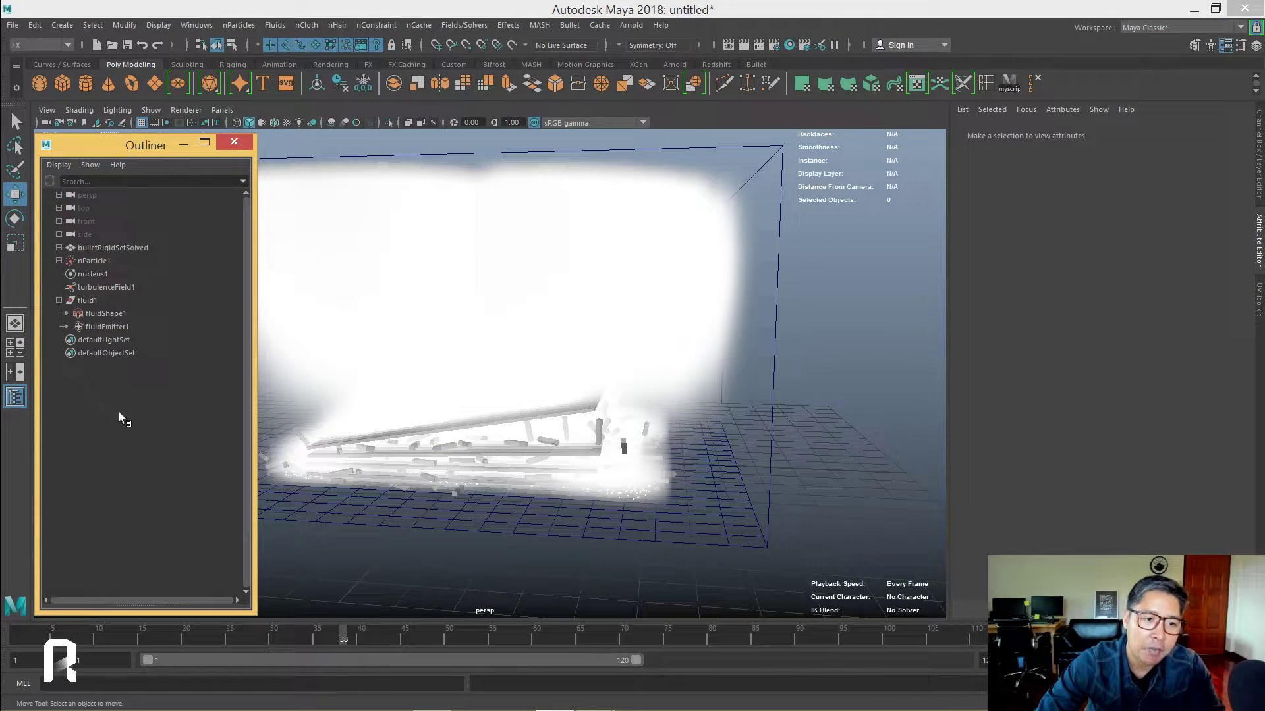
left_click(116, 326)
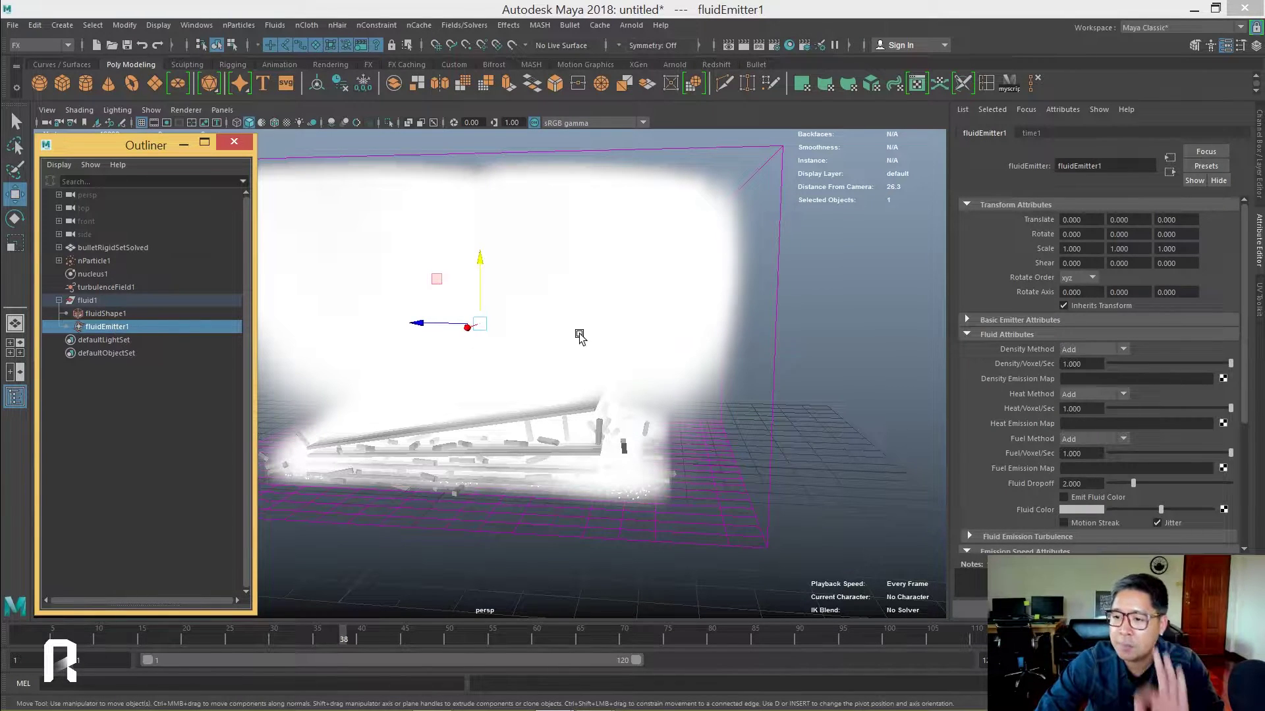
left_click(1001, 320)
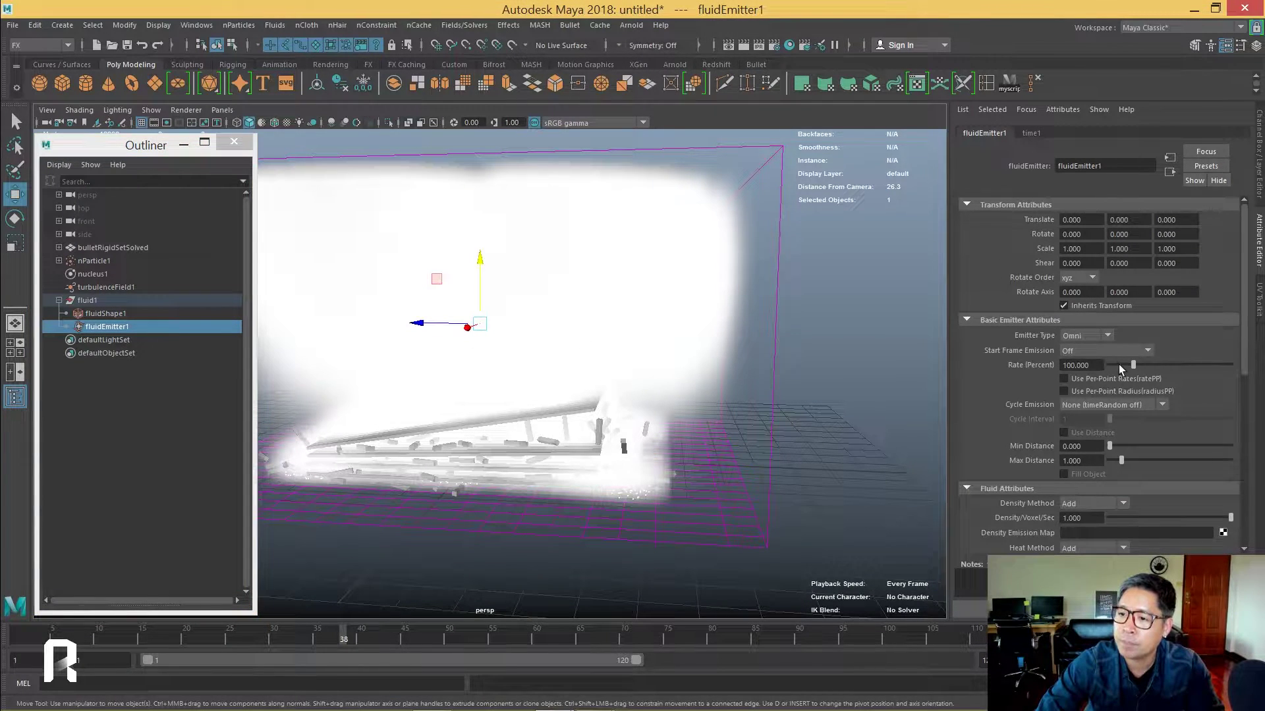
type("0.000")
- Set fluidEmitter1's Rate (Percent) to 0 and expand nParticle1 in the Outliner
key("alt+shift+v")
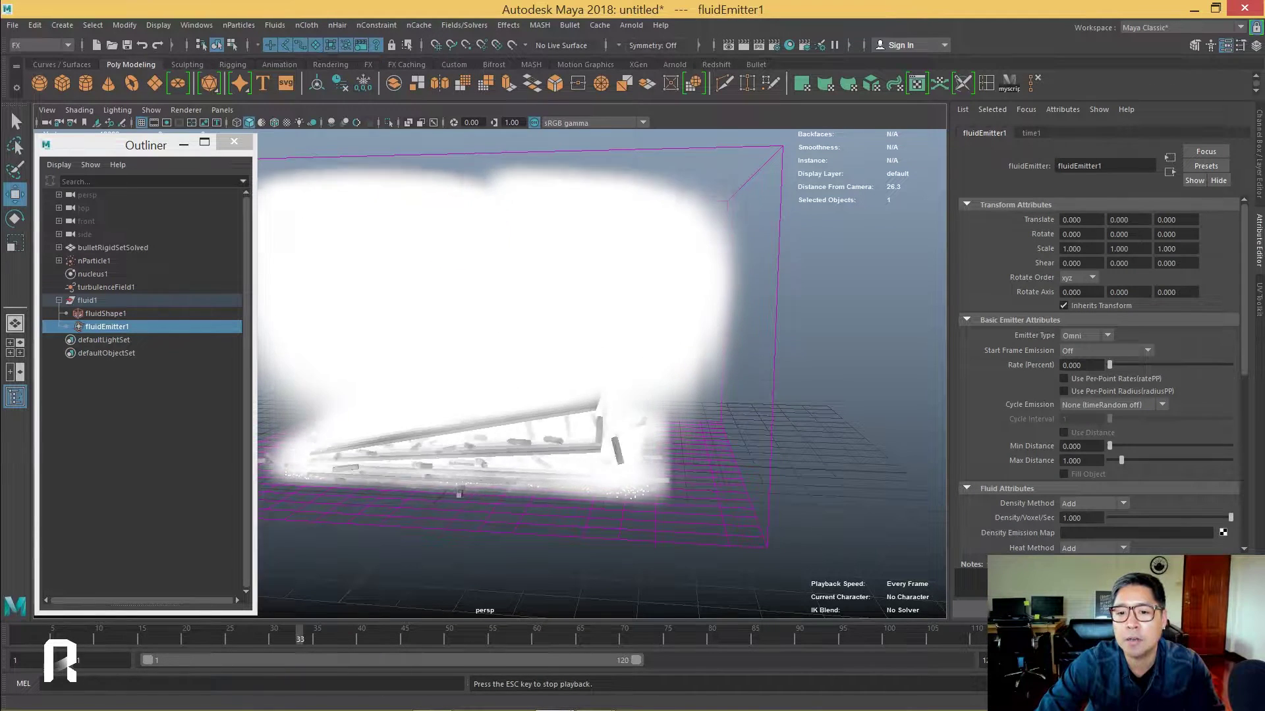
key("Escape")
left_click(121, 409)
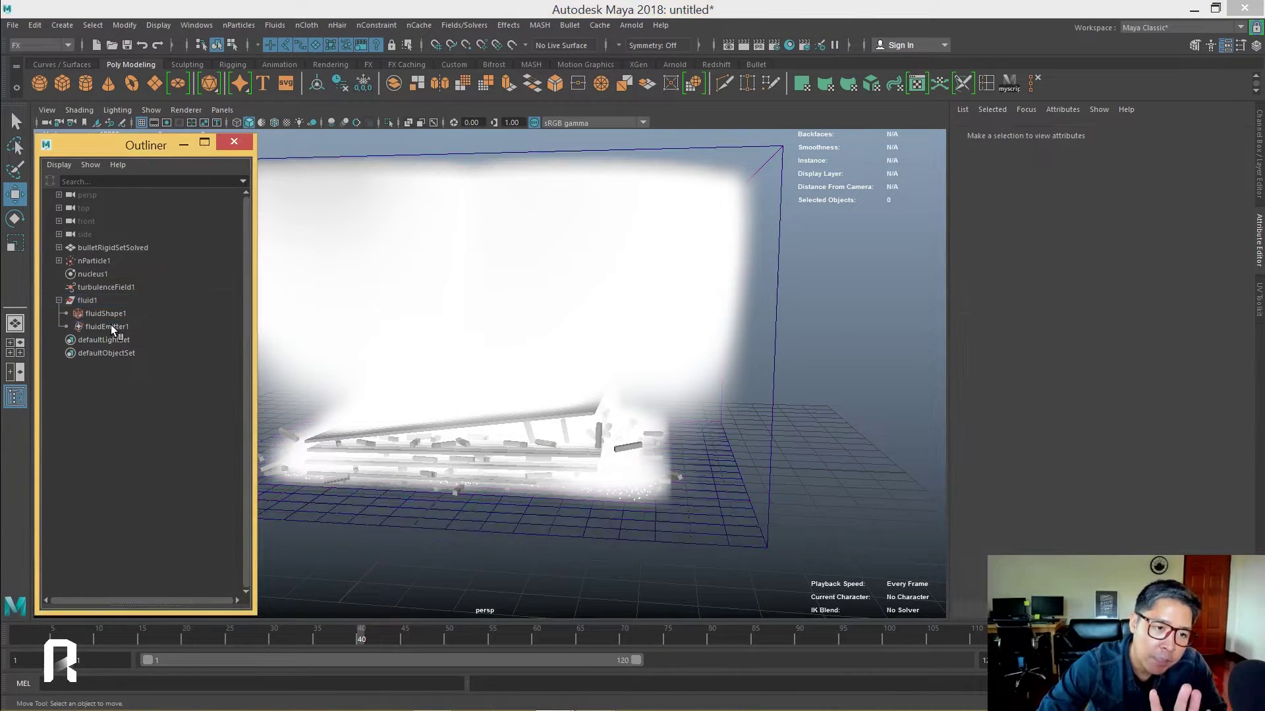
left_click(110, 325)
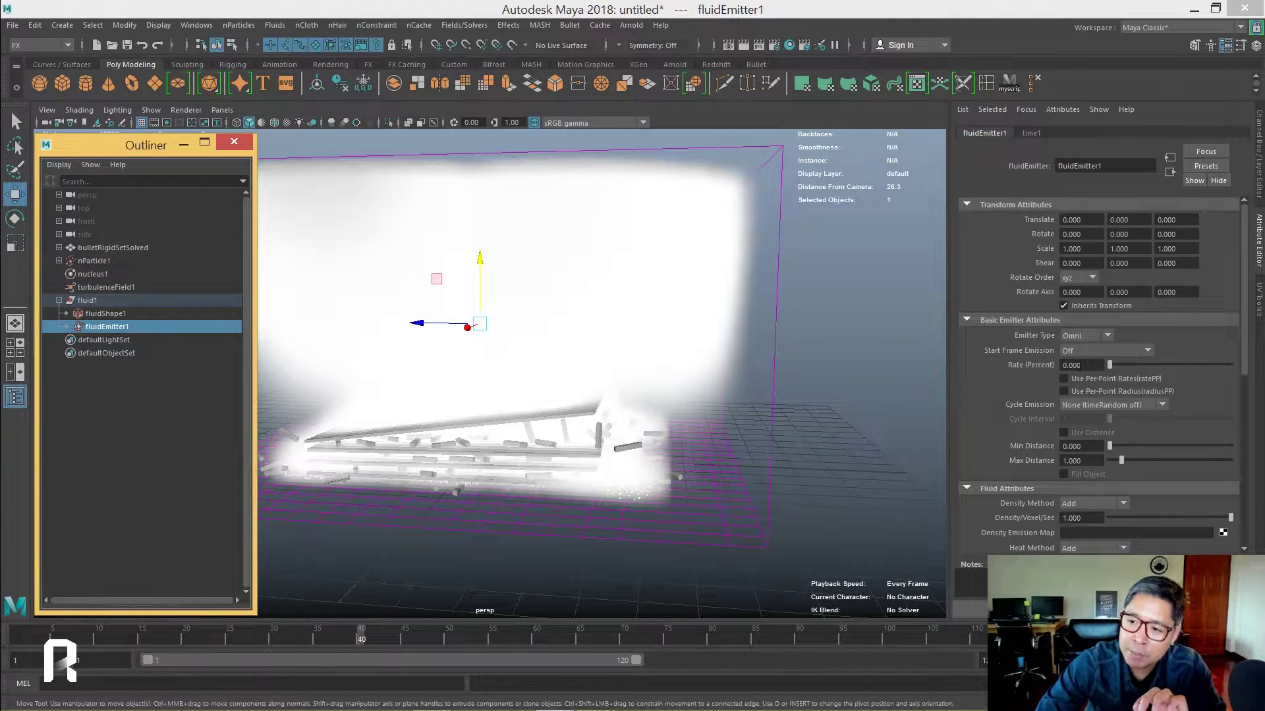
left_click(980, 363)
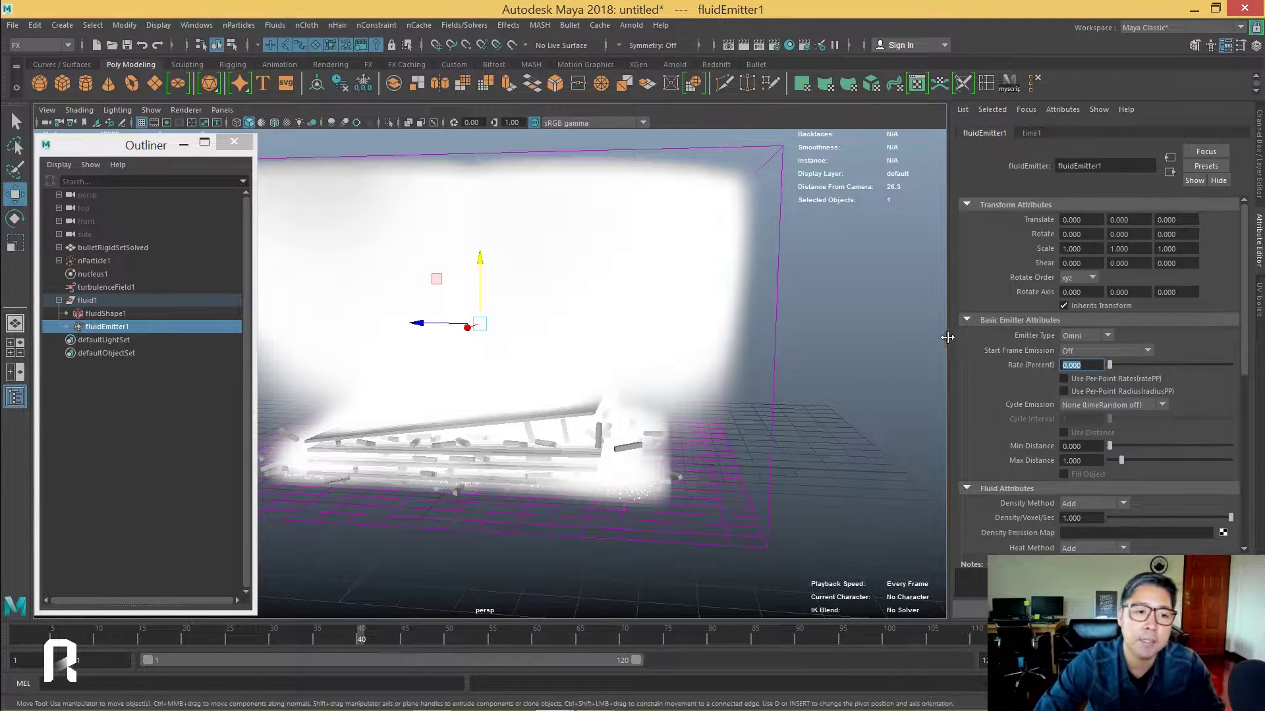
left_click(822, 346)
left_click(58, 261)
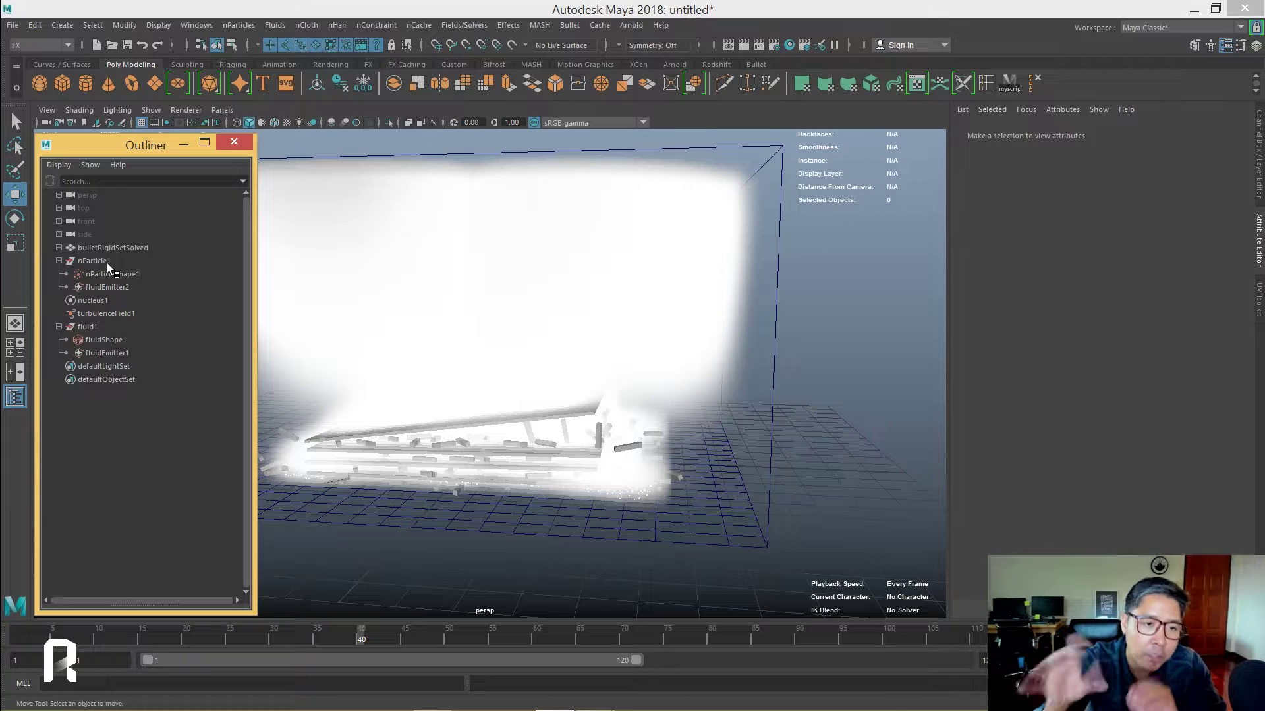
- Select fluidEmitter2 under nParticle1 and replay the collapse from the start
left_click(106, 286)
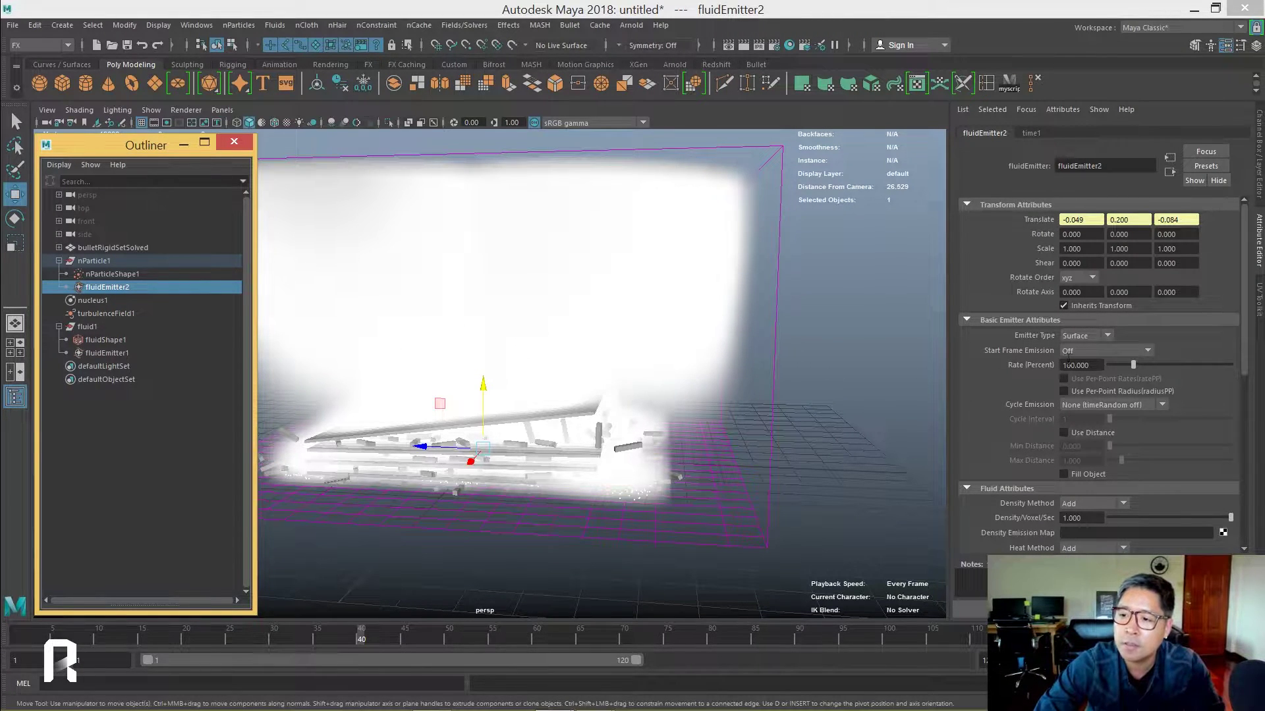
left_click_drag(171, 148, 123, 144)
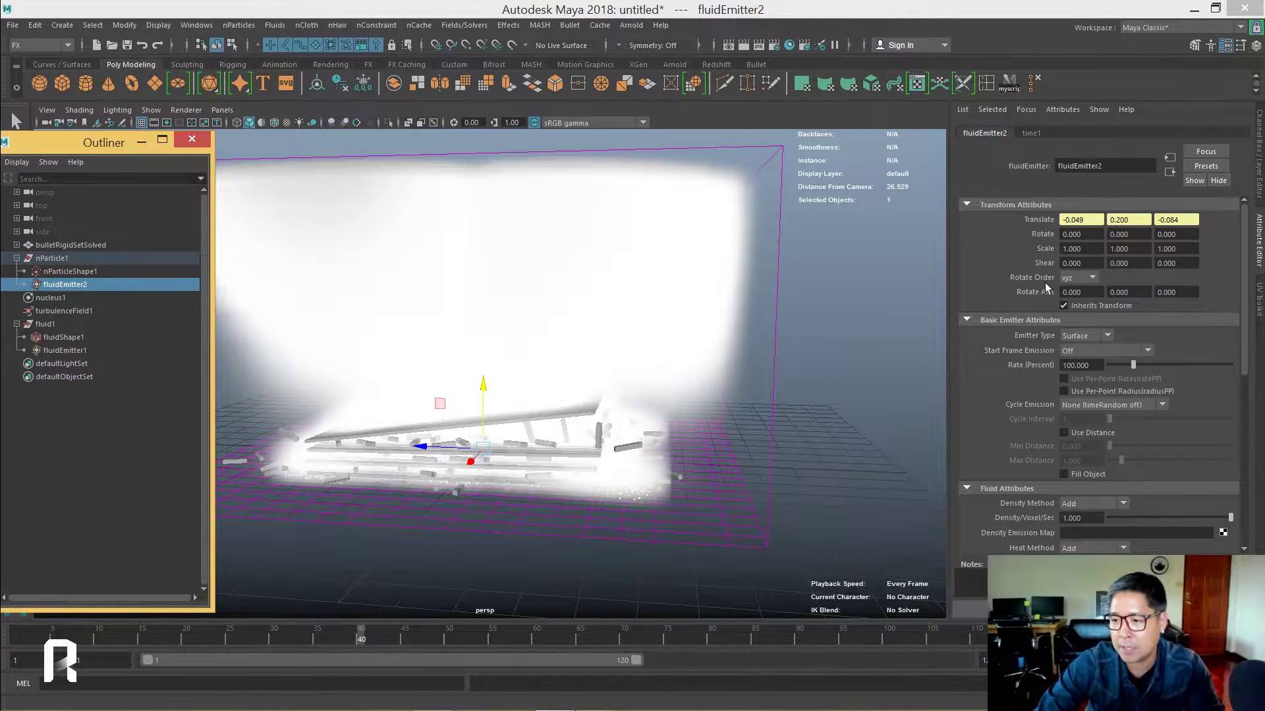
key("alt+shift+v")
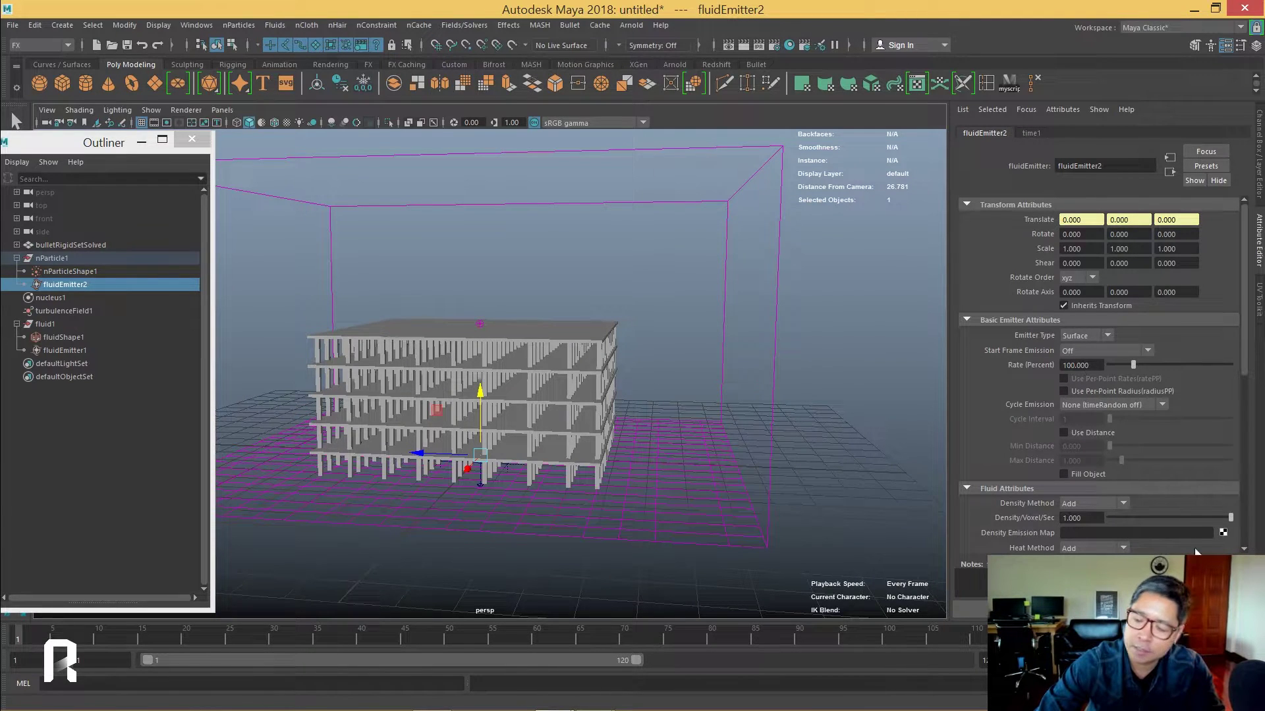
key("alt+v")
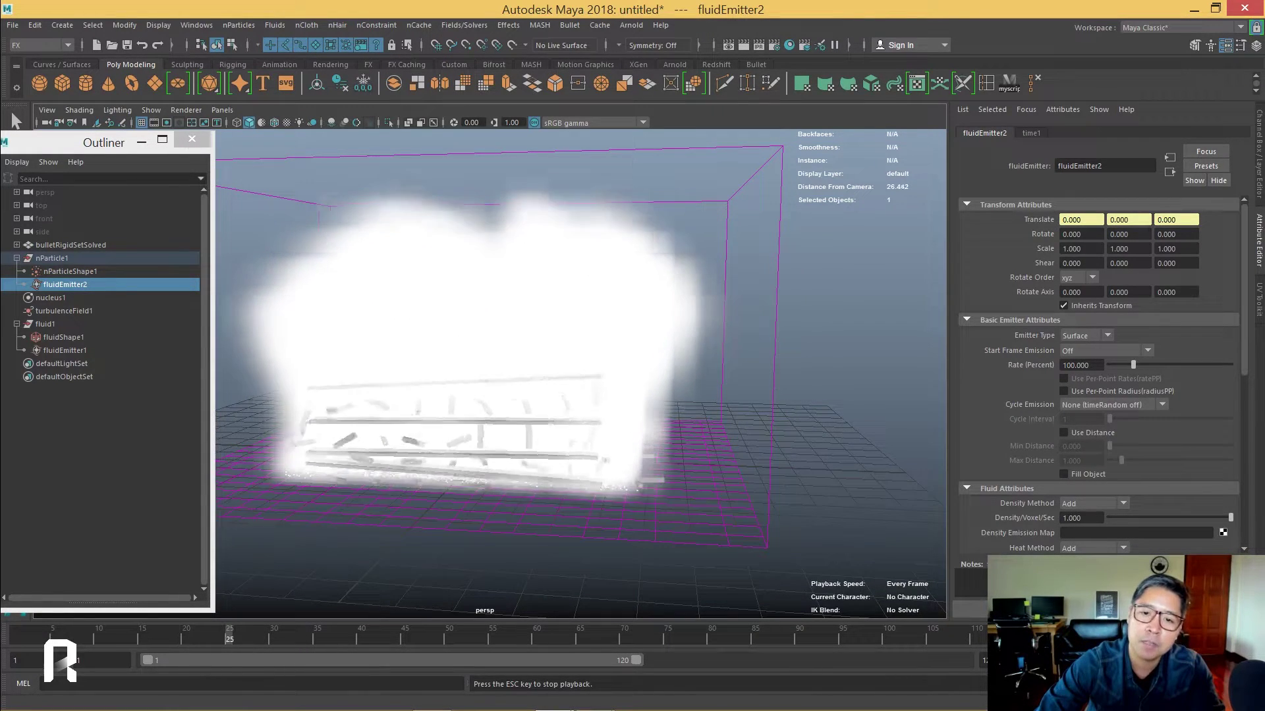
left_click_drag(593, 296, 668, 299, "alt")
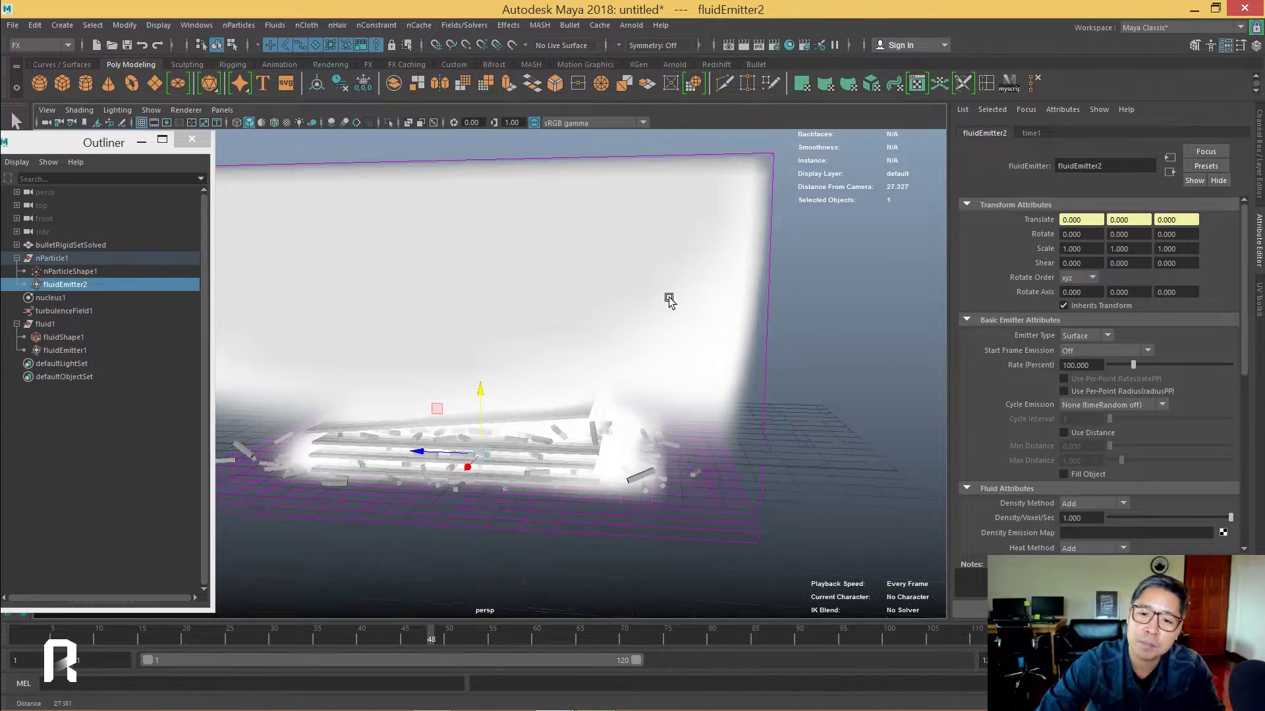
right_click_drag(669, 299, 632, 291, "alt")
mouse_move(633, 293)
left_mouse_down("alt")
mouse_move(756, 294)
mouse_move(567, 305)
mouse_move(621, 290)
left_mouse_up("alt")
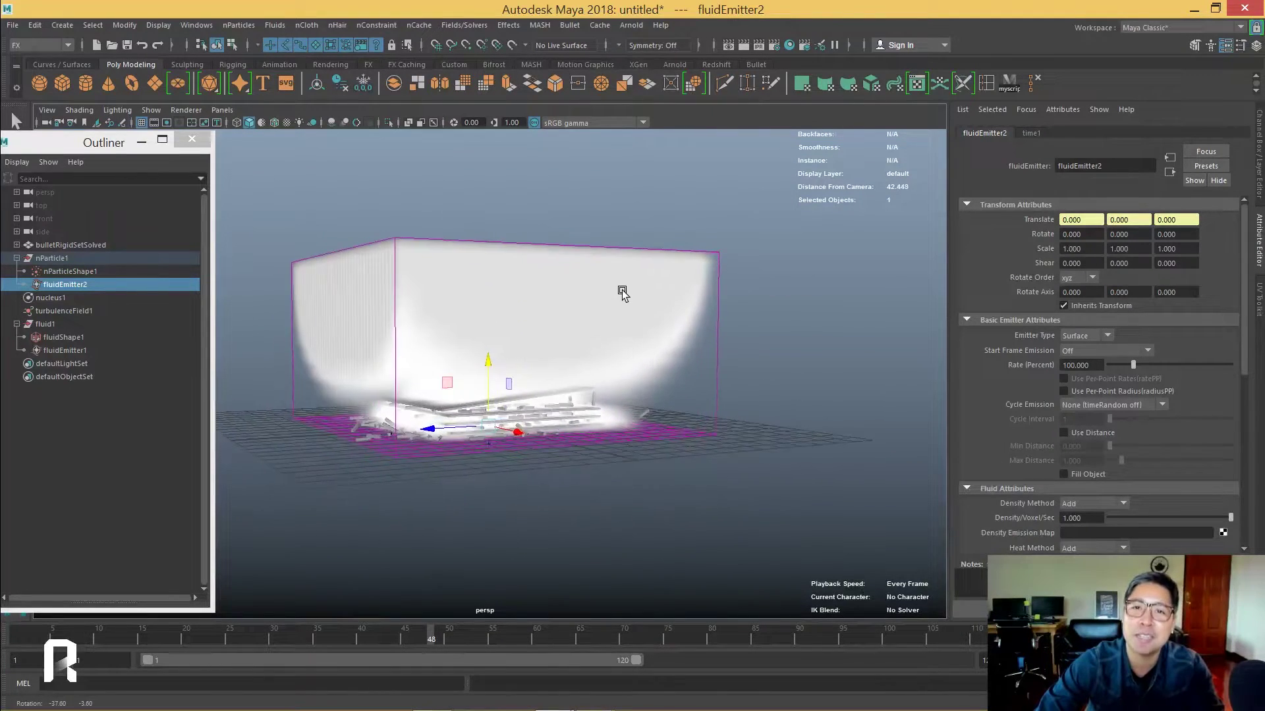
mouse_move(621, 291)
right_mouse_down("alt")
mouse_move(626, 306)
mouse_move(1116, 350)
right_mouse_up("alt")
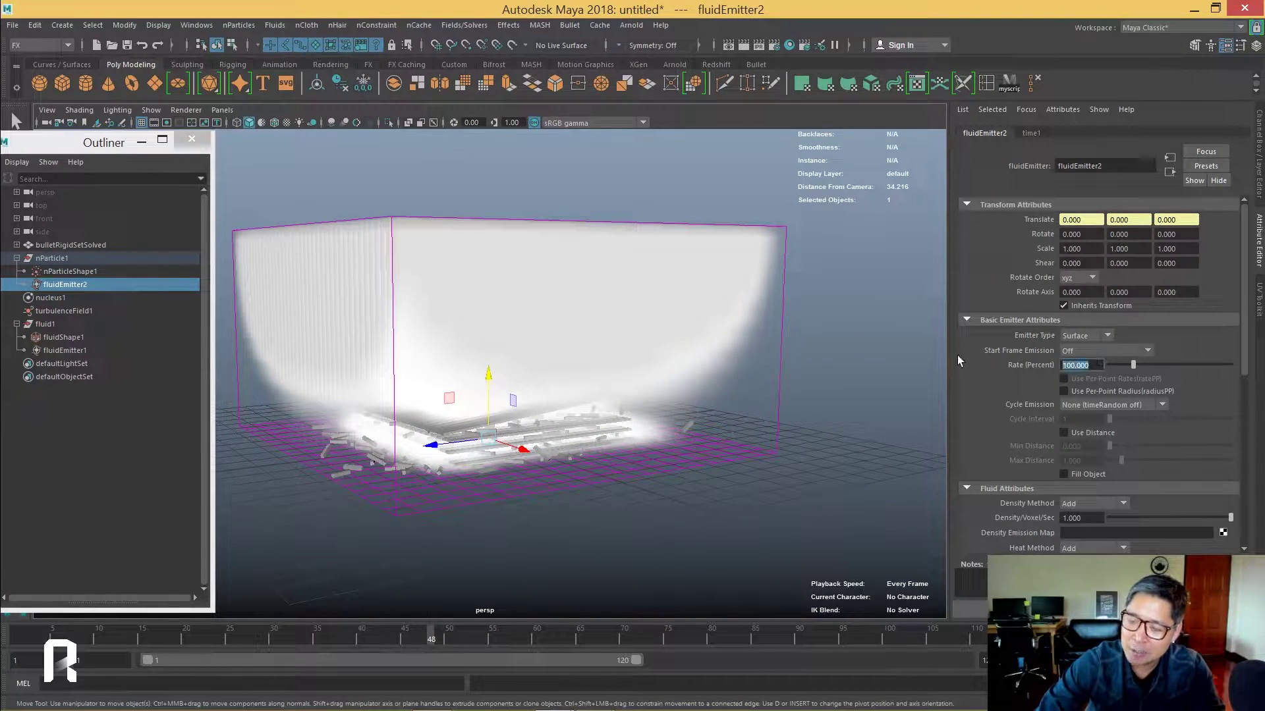
- Lower fluidEmitter2's Rate (Percent) and replay the collapse several times to compare
type("5")
key("Return")
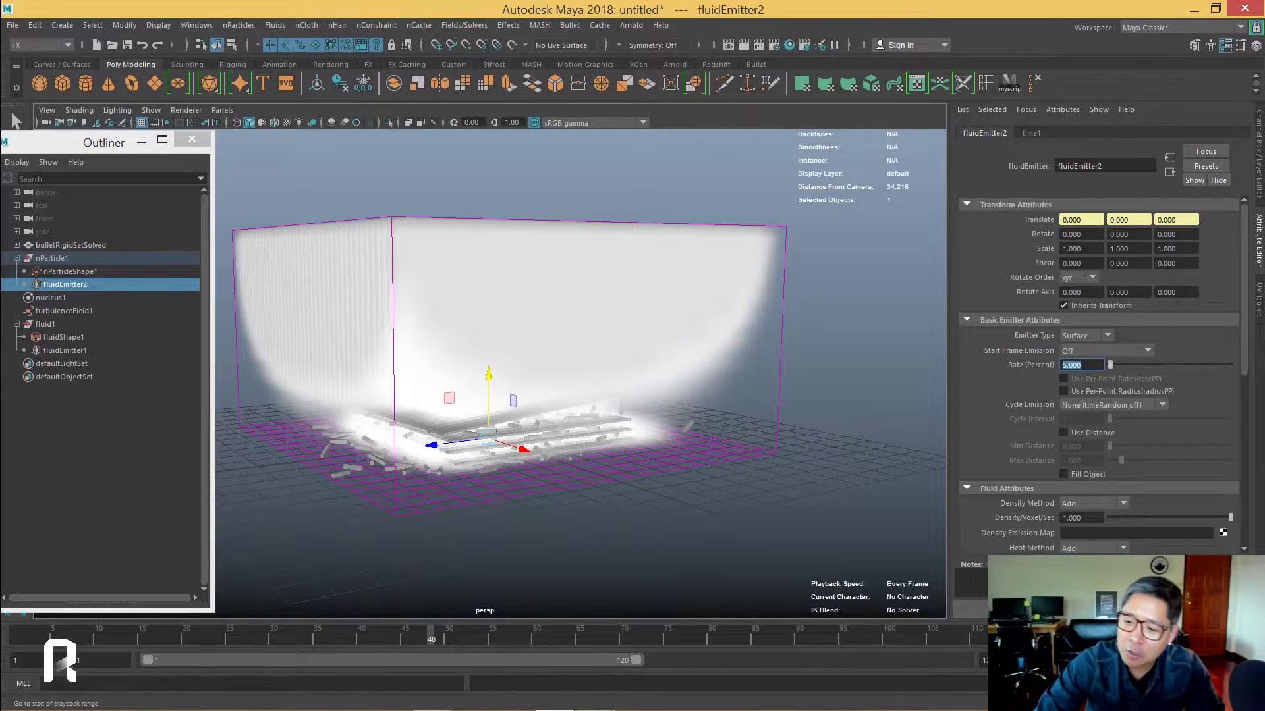
key("shift+alt+v")
key("alt+v")
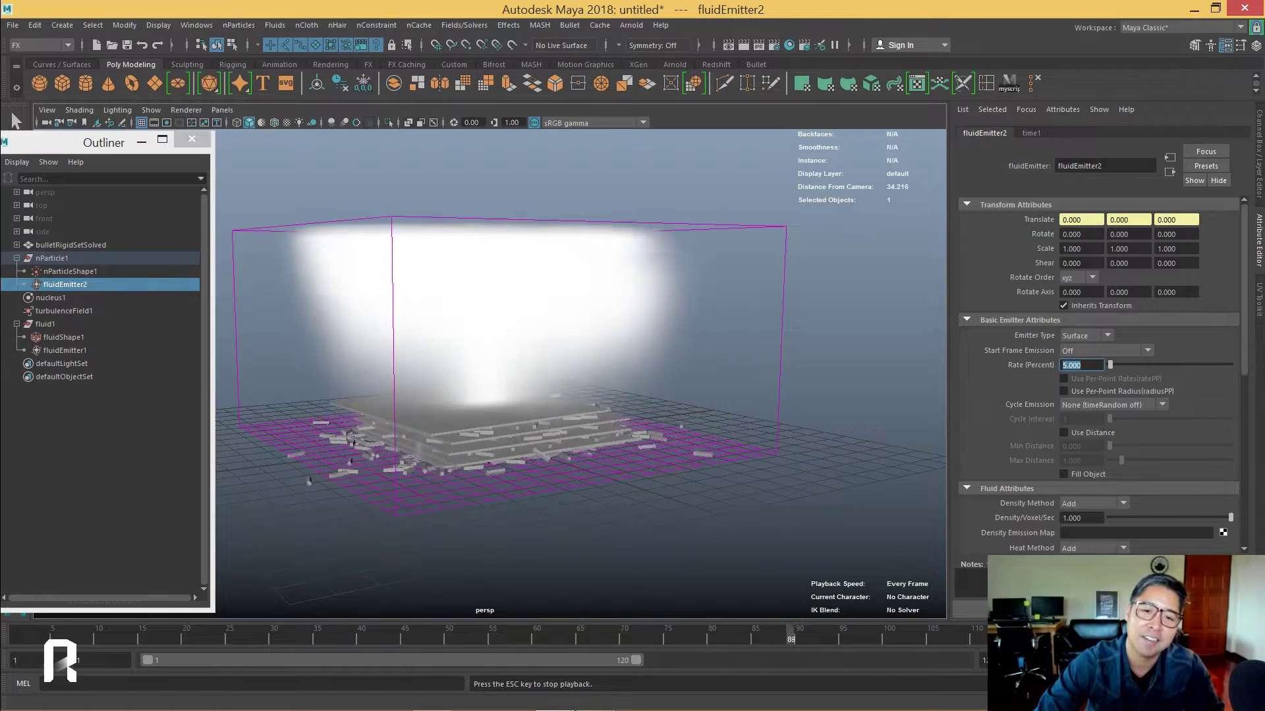
key("shift+alt+v")
key("alt+v")
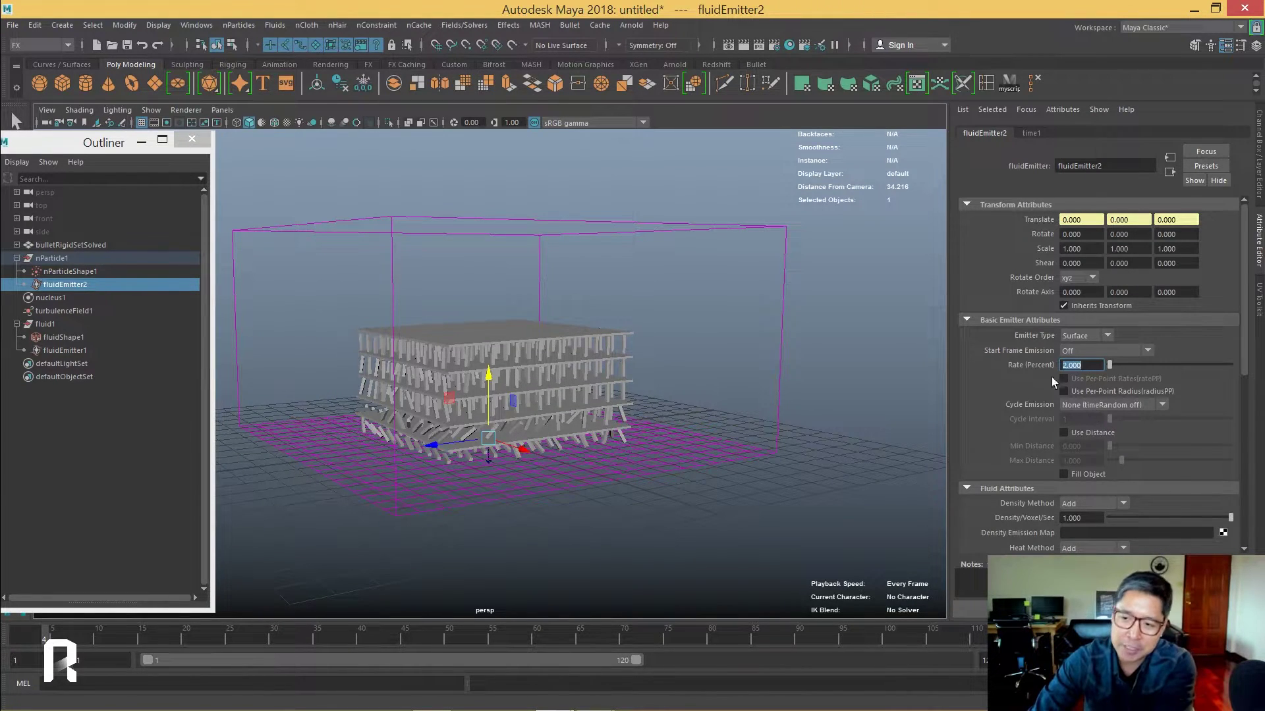
key("alt+v")
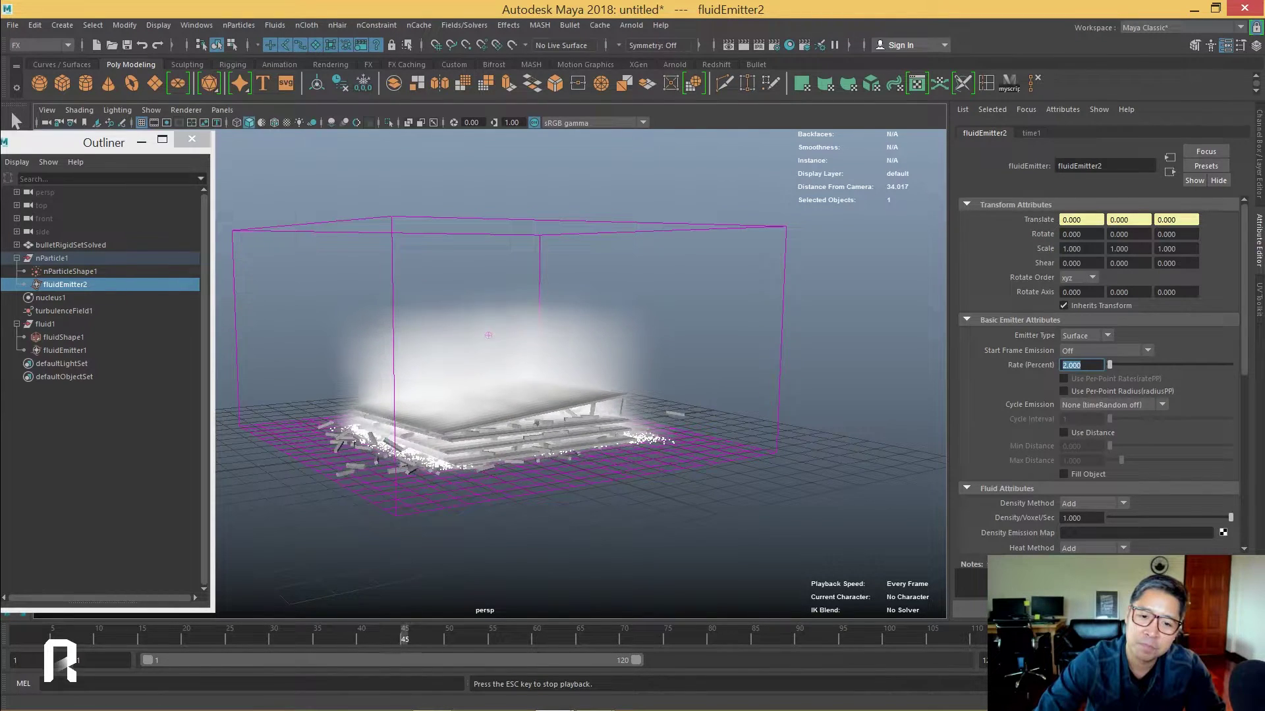
key("shift+alt+v")
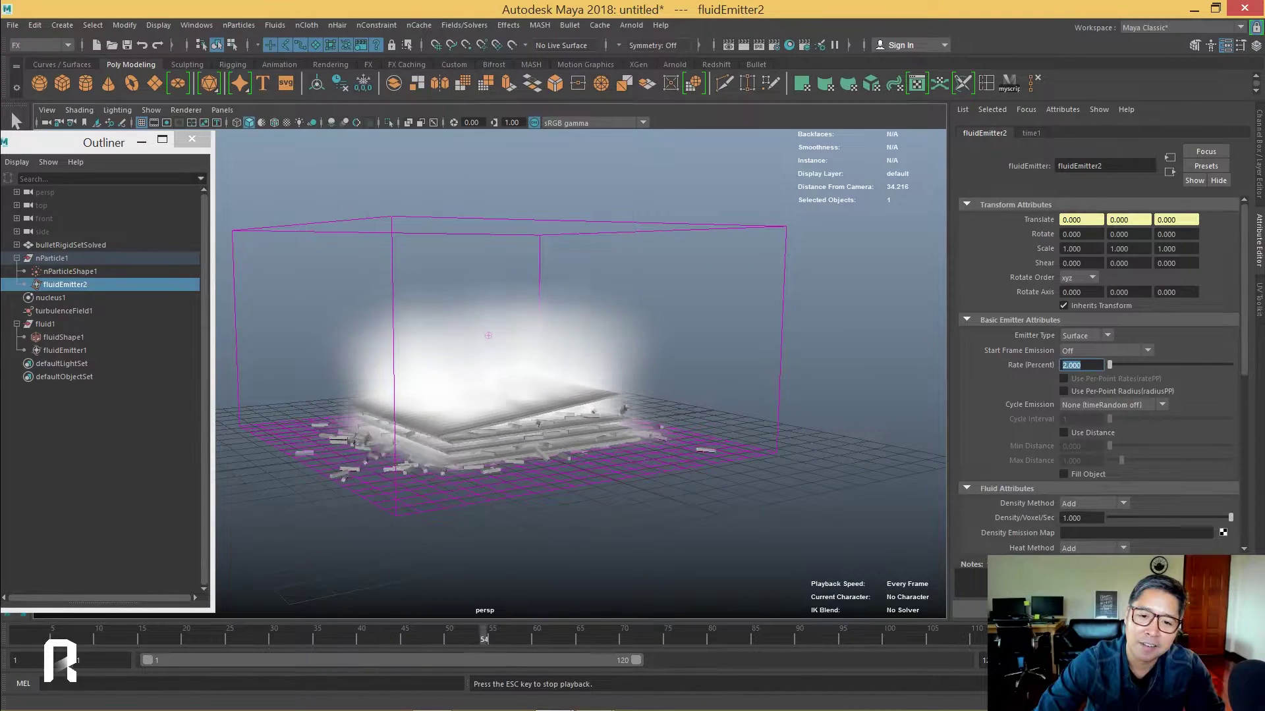
- Stop playback, inspect the low smoke and marquee-select the fluid container fluid1
key("w")
mouse_move(685, 415)
left_mouse_down("alt")
mouse_move(713, 431)
mouse_move(715, 415)
left_mouse_up("alt")
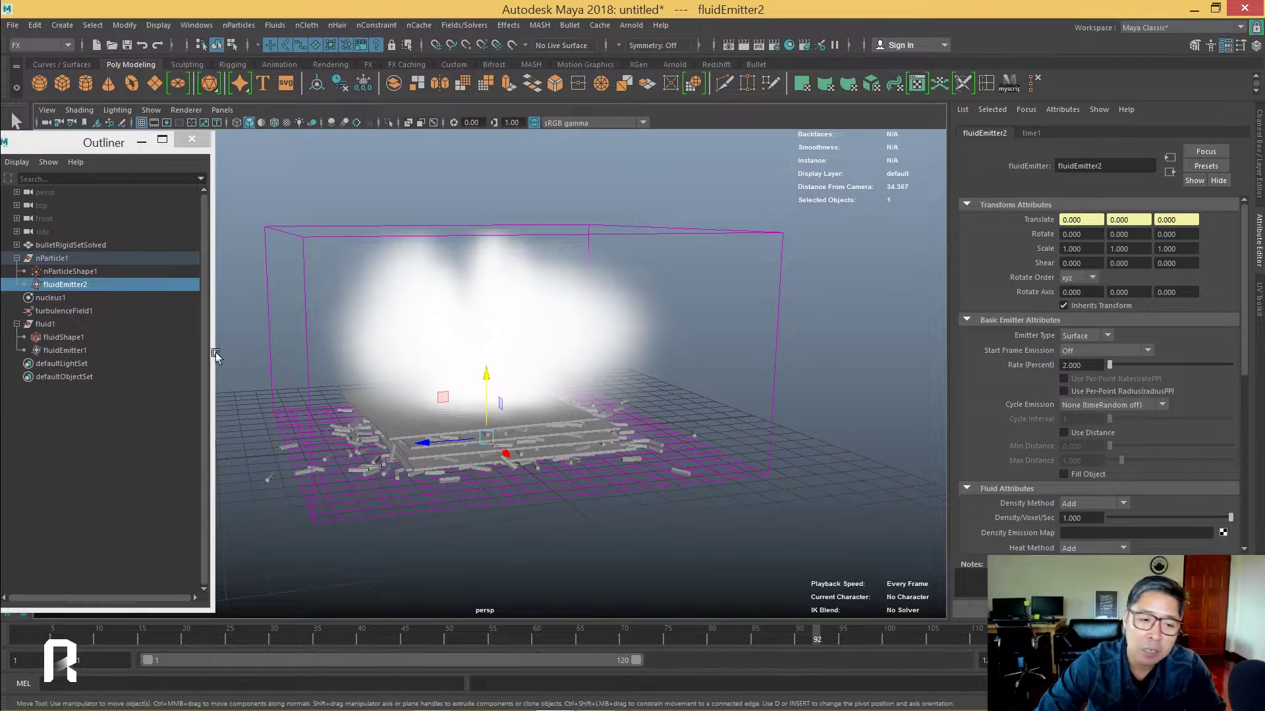
left_click_drag(812, 338, 839, 353)
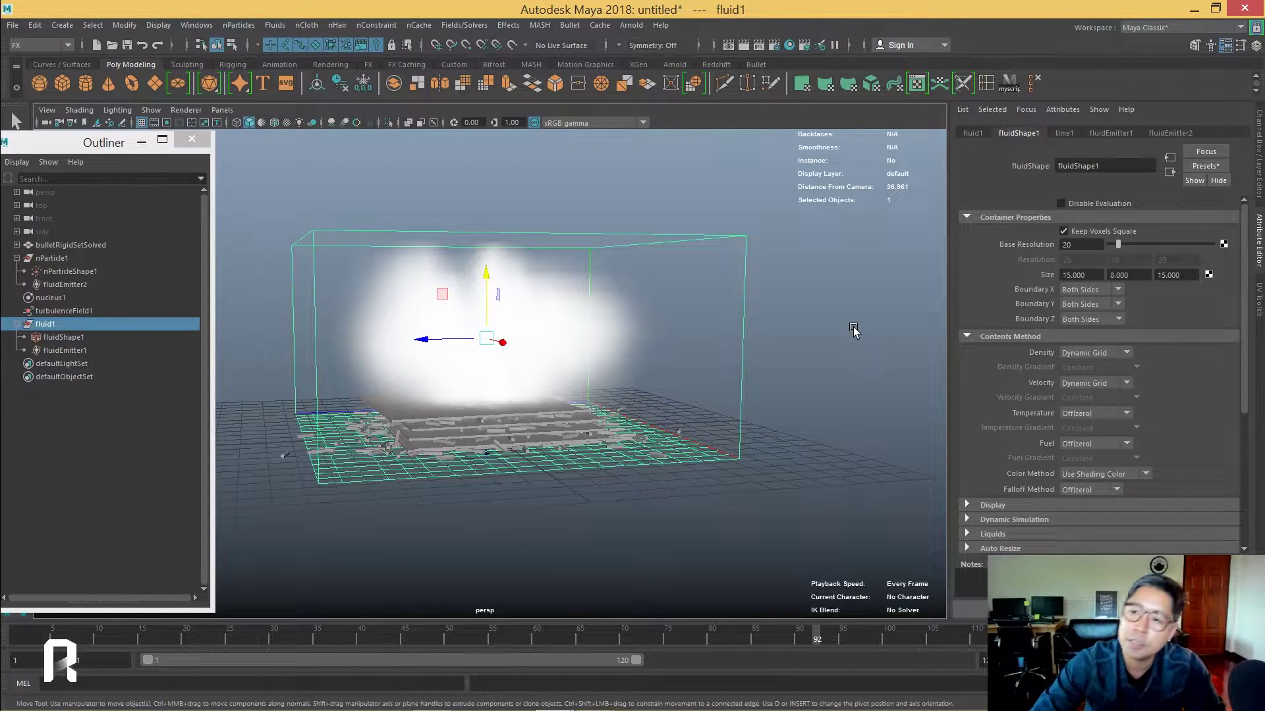
- Set fluid1's Density Scale to 0.05 in the Density section
scroll(1179, 414, "down", 2)
scroll(1126, 412, "down", 2)
scroll(1054, 395, "down", 2)
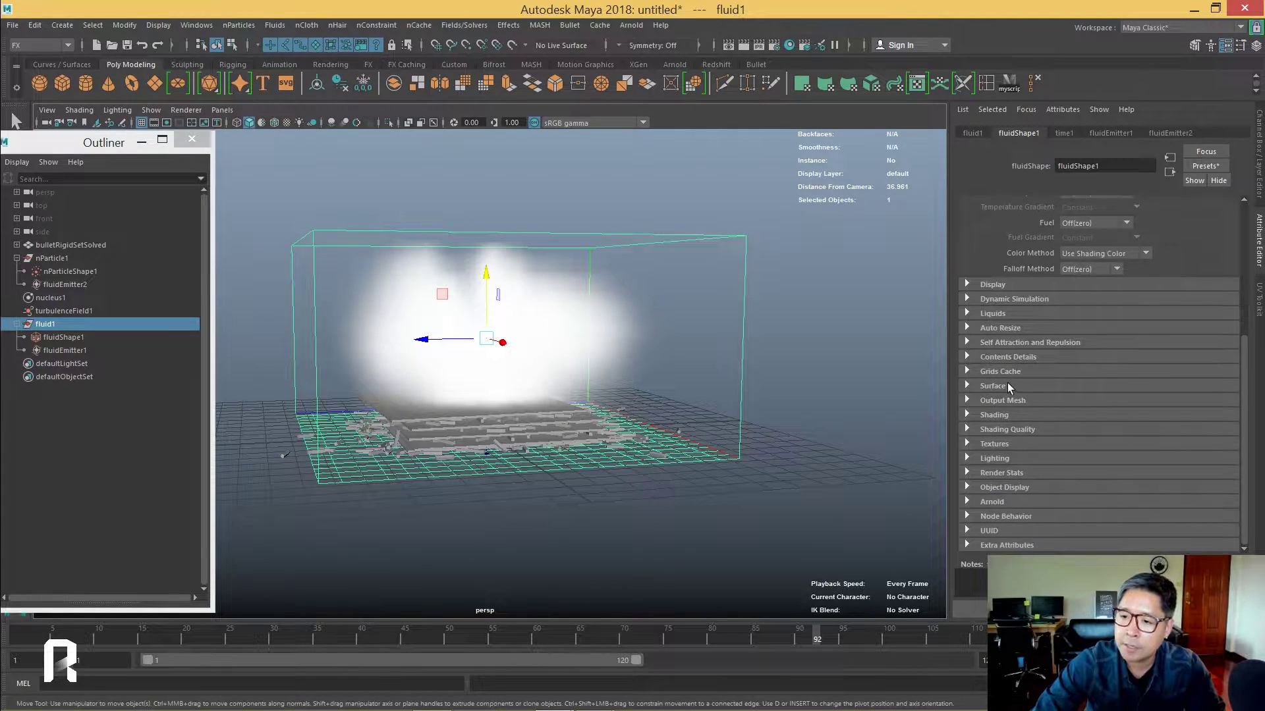
left_click(1007, 357)
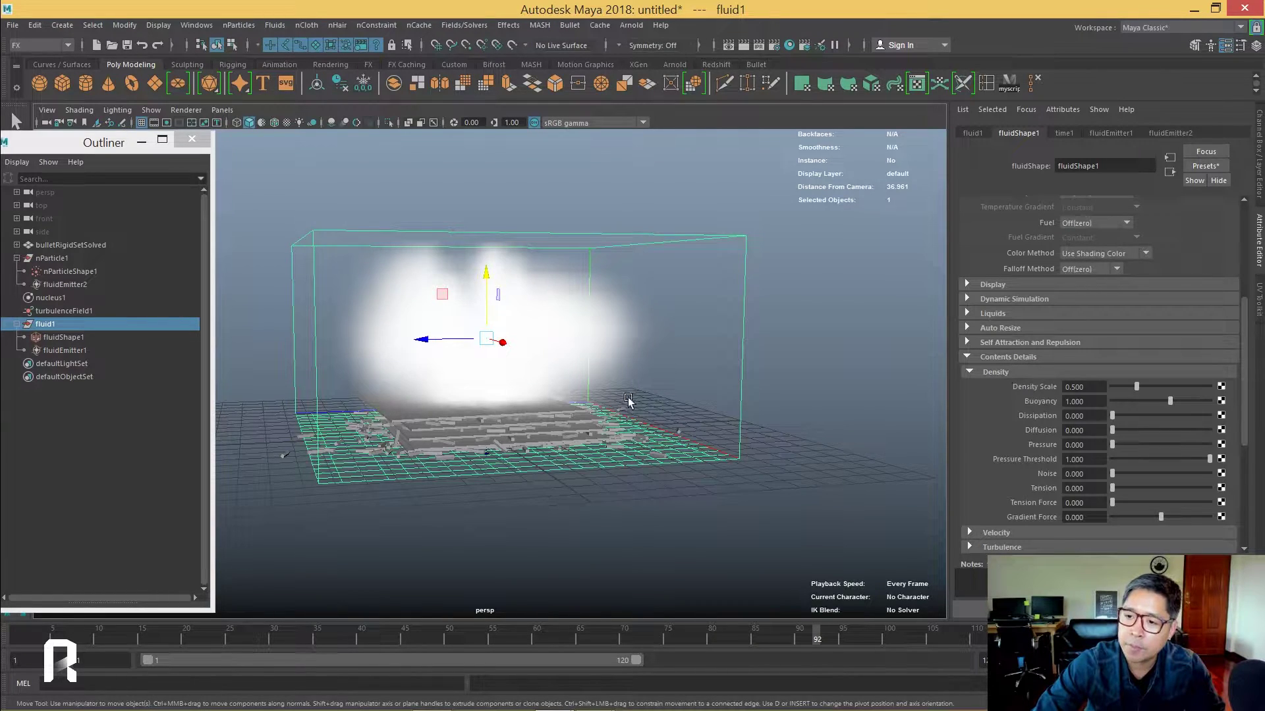
right_click_drag(628, 401, 768, 421, "alt")
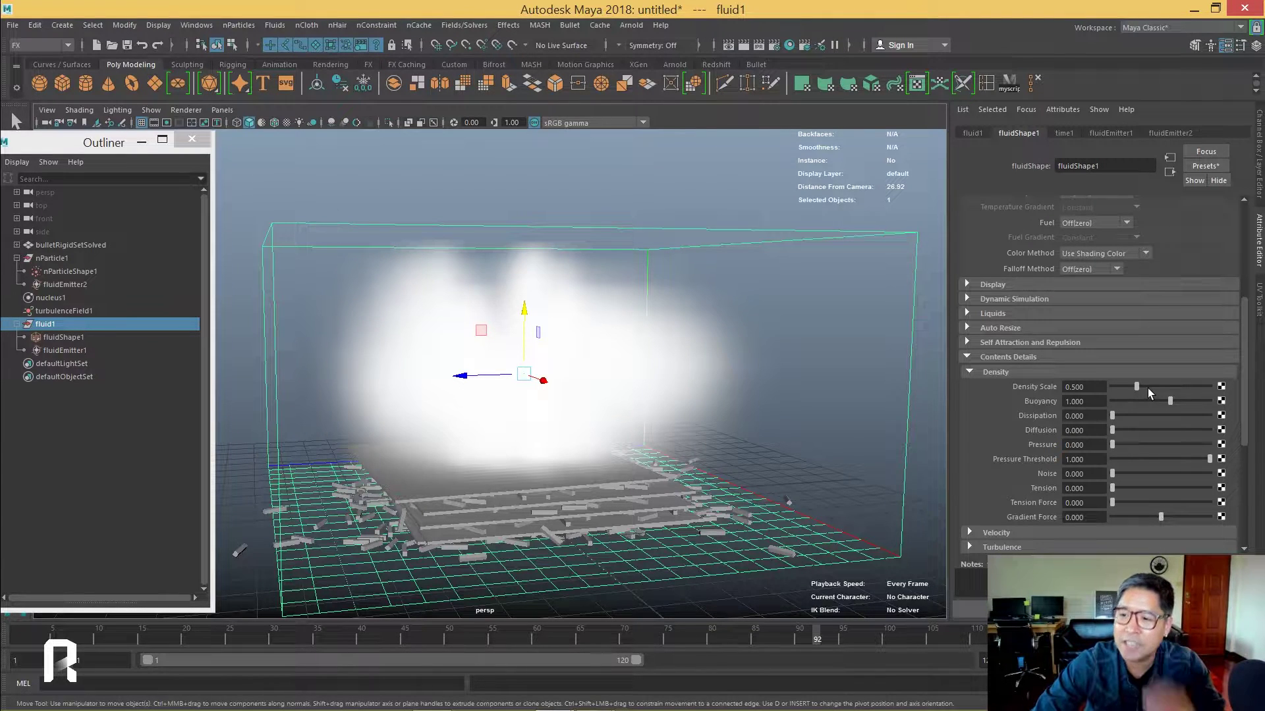
left_click_drag(1148, 388, 1114, 389)
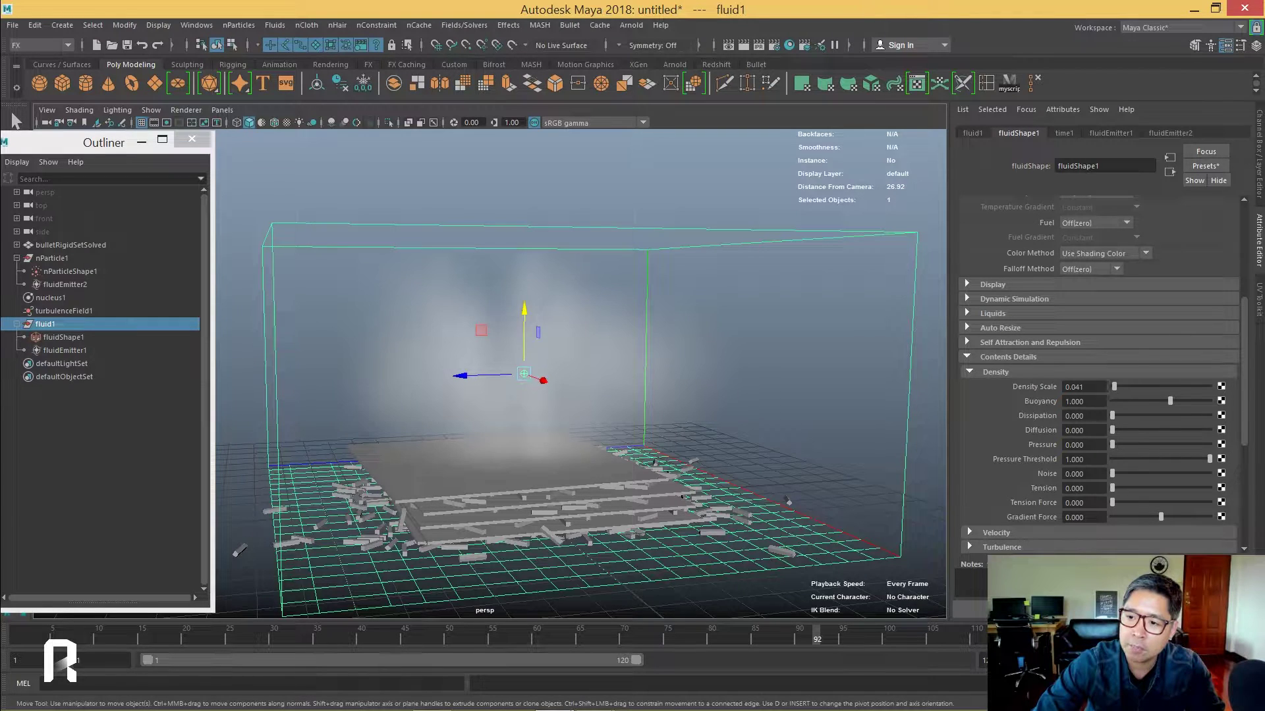
type("0.05")
key("Return")
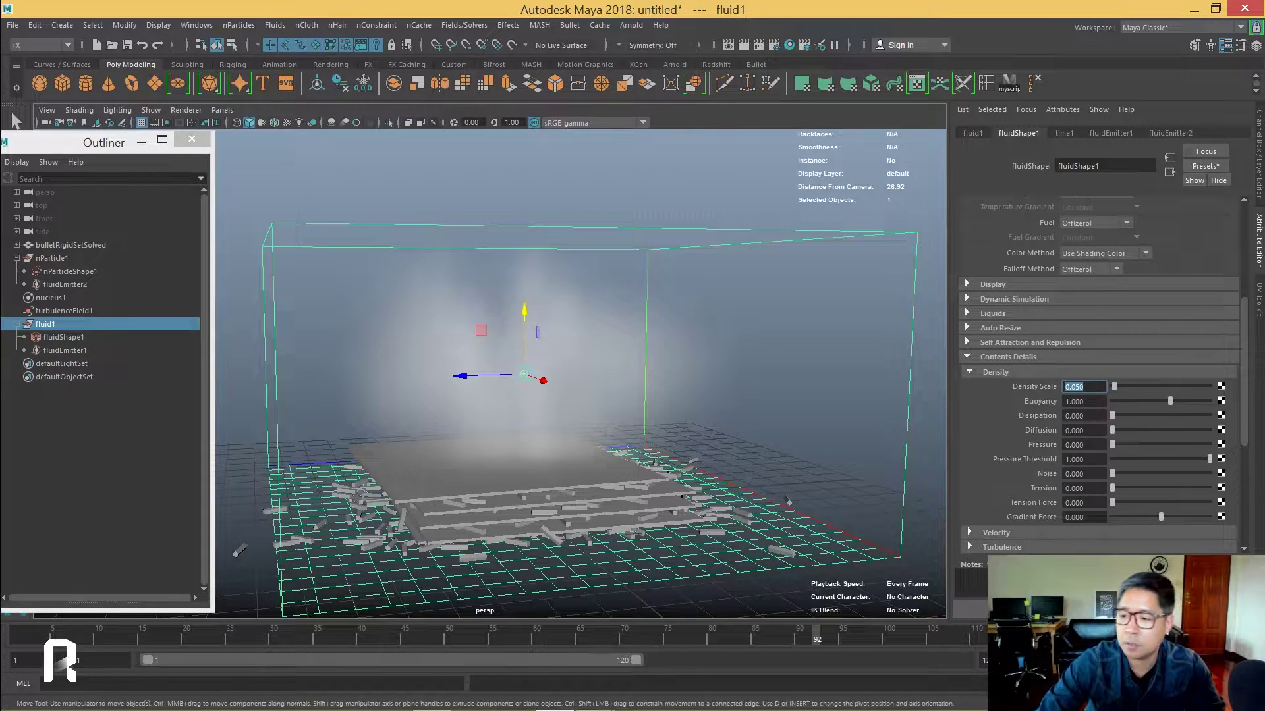
- Replay the collapse and stop it to inspect the thinner smoke
key("alt+shift+v")
key("alt+v")
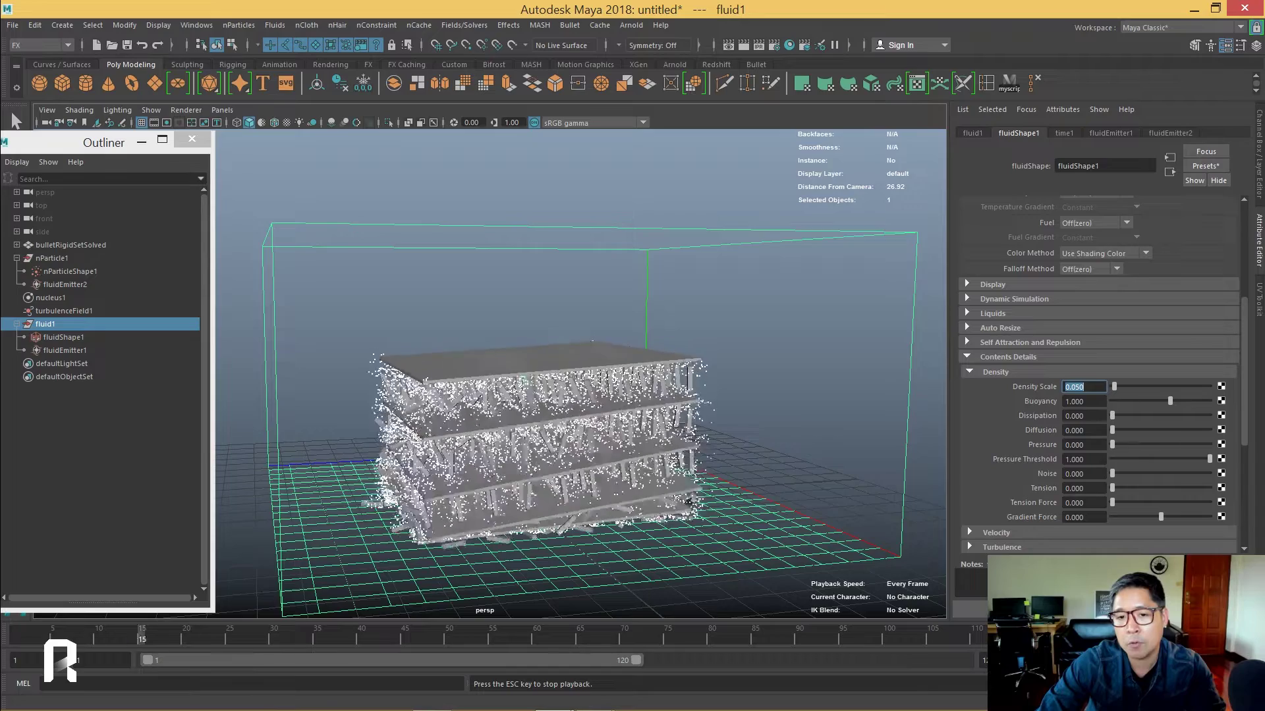
key("Escape")
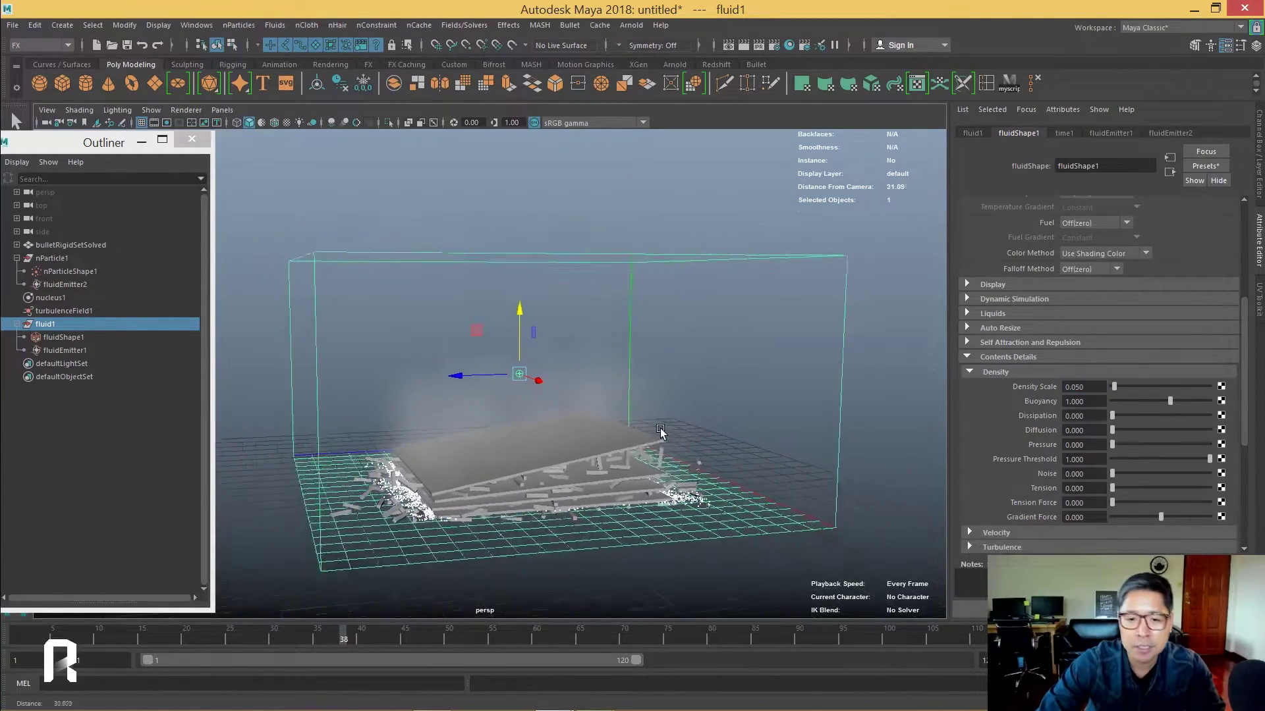
mouse_move(660, 428)
left_mouse_down("alt")
mouse_move(681, 405)
mouse_move(658, 406)
left_mouse_up("alt")
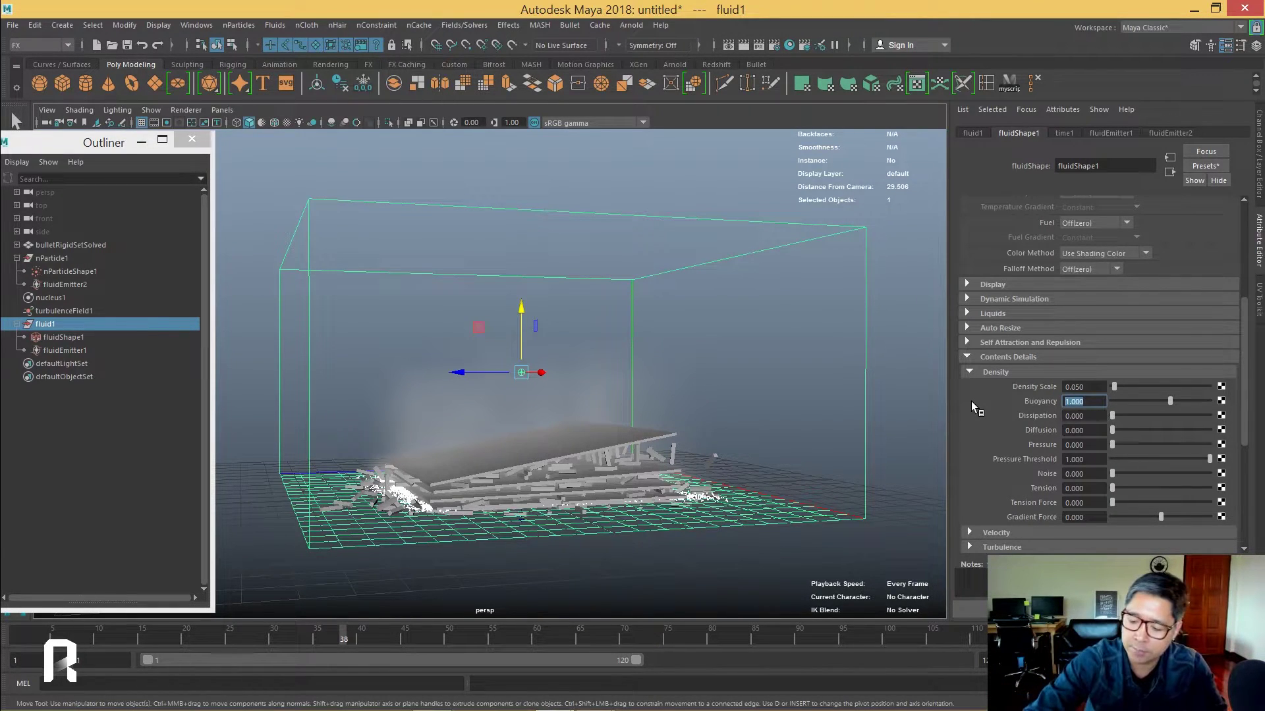
- Set fluid1's Buoyancy to -4 and replay to preview the sinking smoke
type("-4")
key("Return")
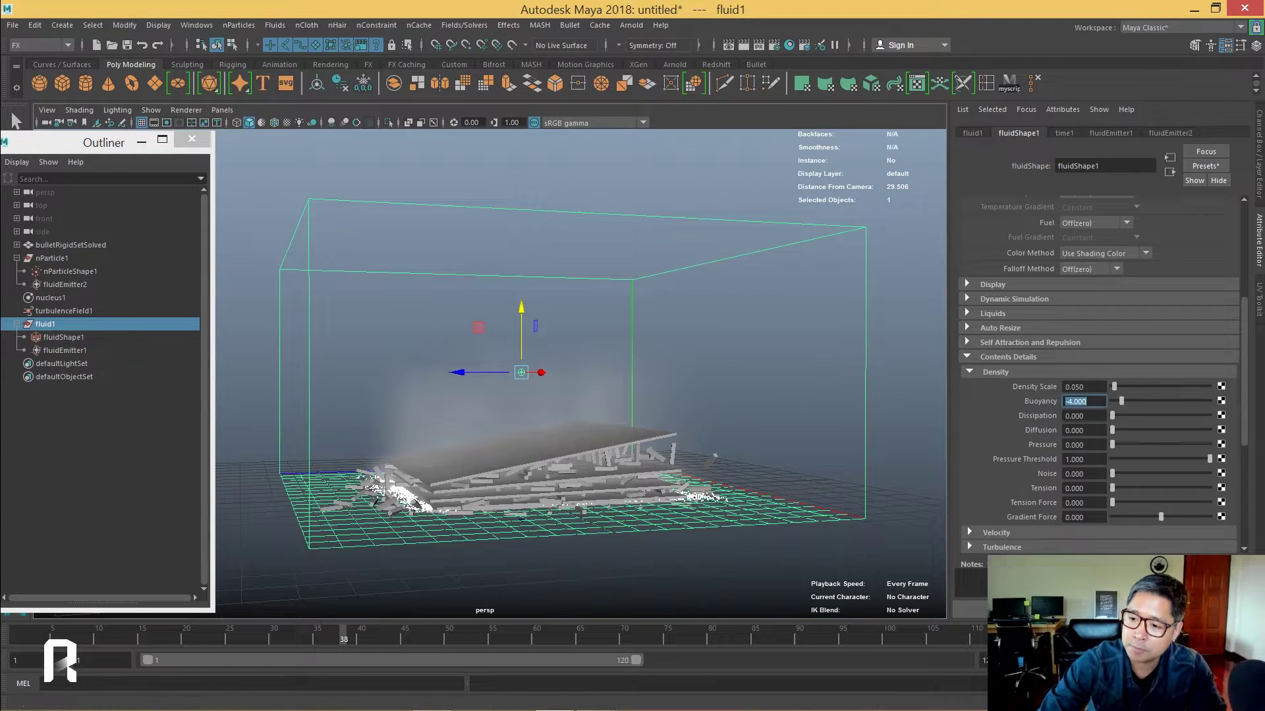
left_click(1069, 636)
left_click(1113, 636)
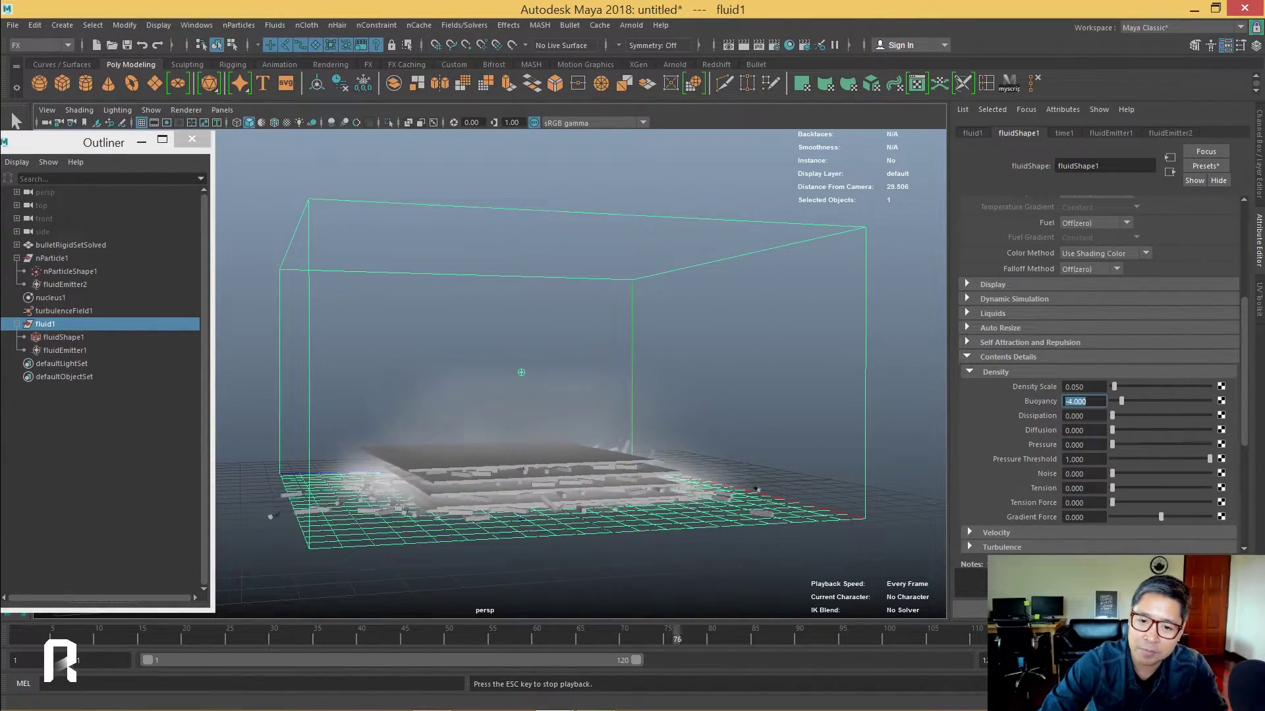
key("w")
mouse_move(593, 339)
left_mouse_down("alt")
mouse_move(612, 354)
mouse_move(636, 304)
left_mouse_up("alt")
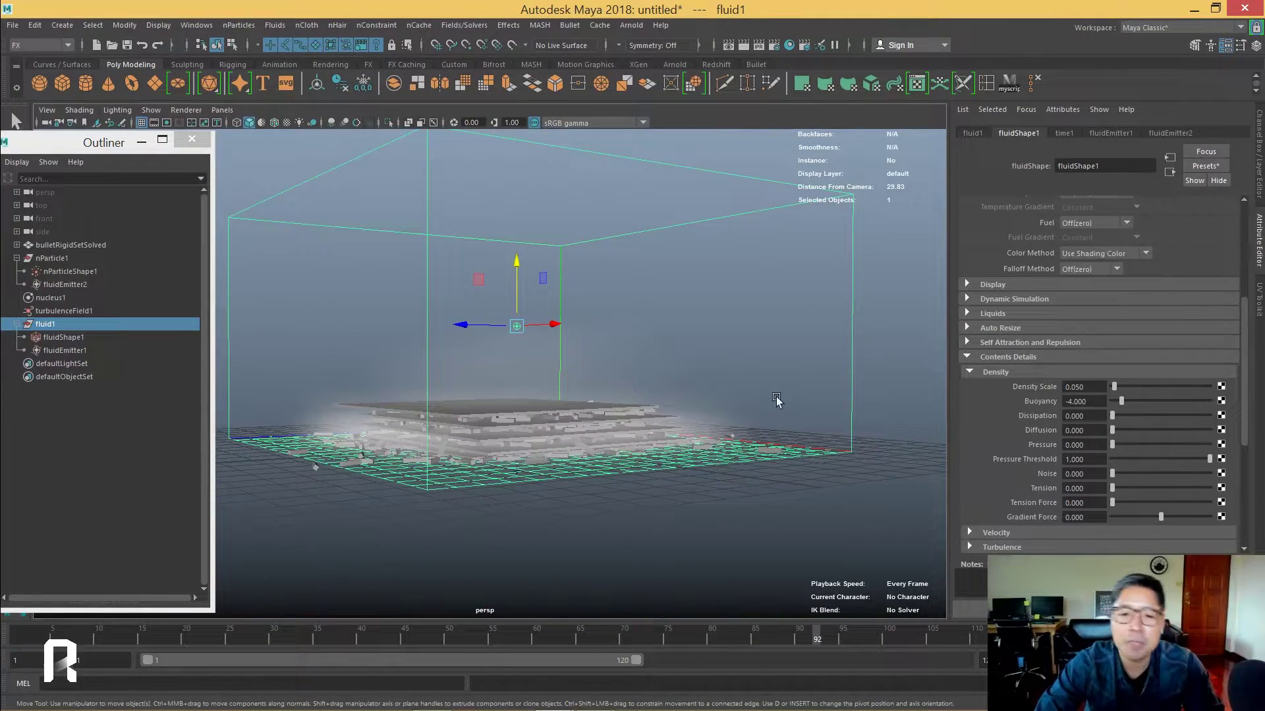
left_click_drag(636, 304, 724, 343, "alt")
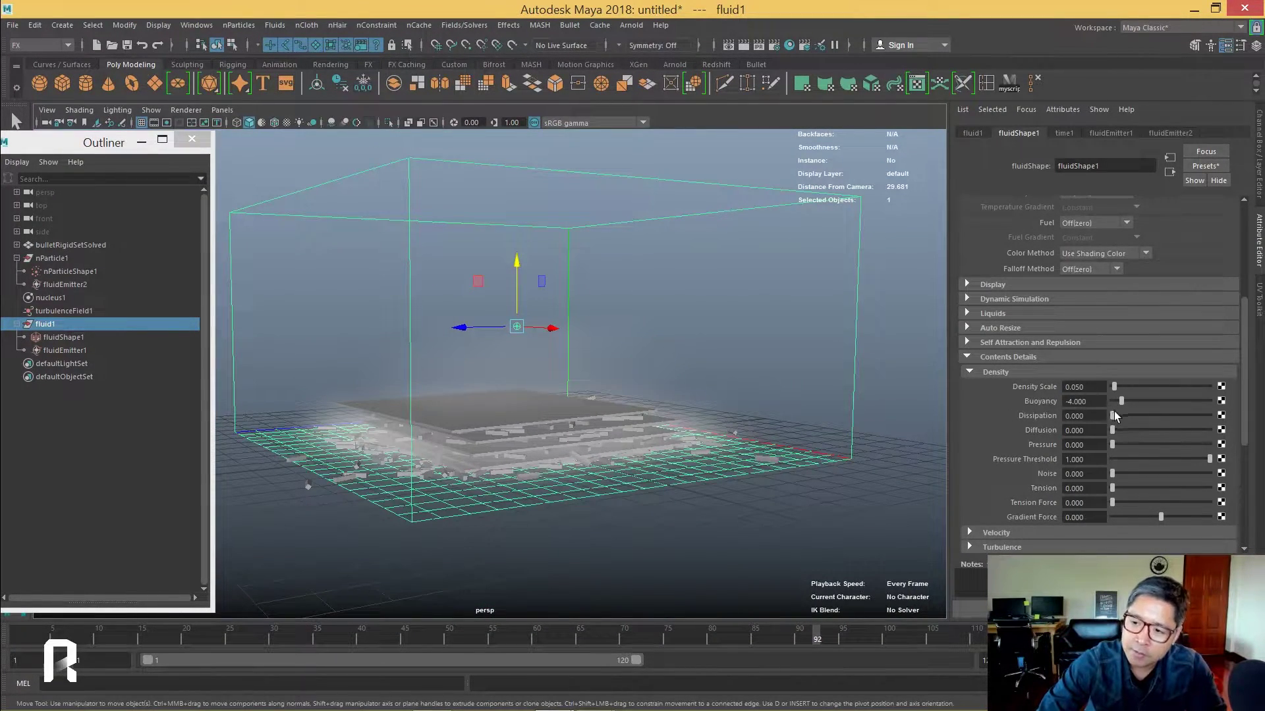
- Tune the Dissipation slider to about 0.438, testing the fade with a replay
mouse_move(1112, 416)
left_mouse_down()
mouse_move(1232, 421)
mouse_move(1171, 420)
left_mouse_up()
key("alt+v")
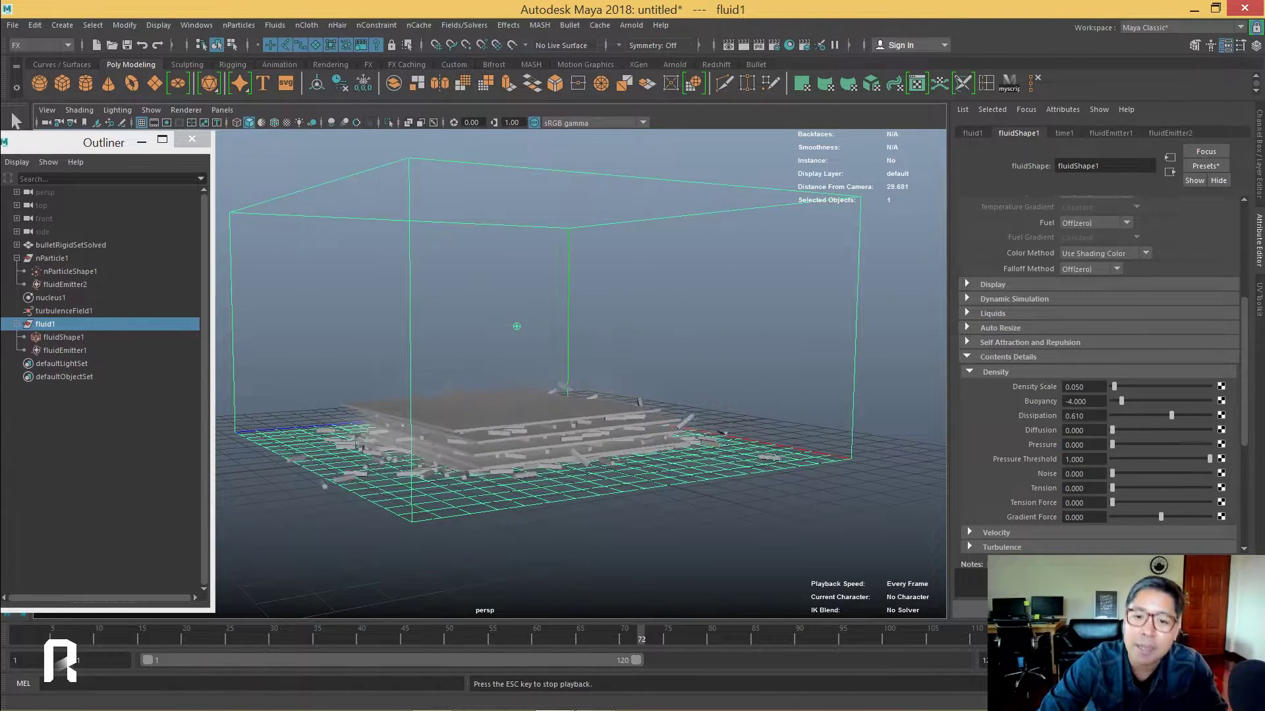
key("Escape")
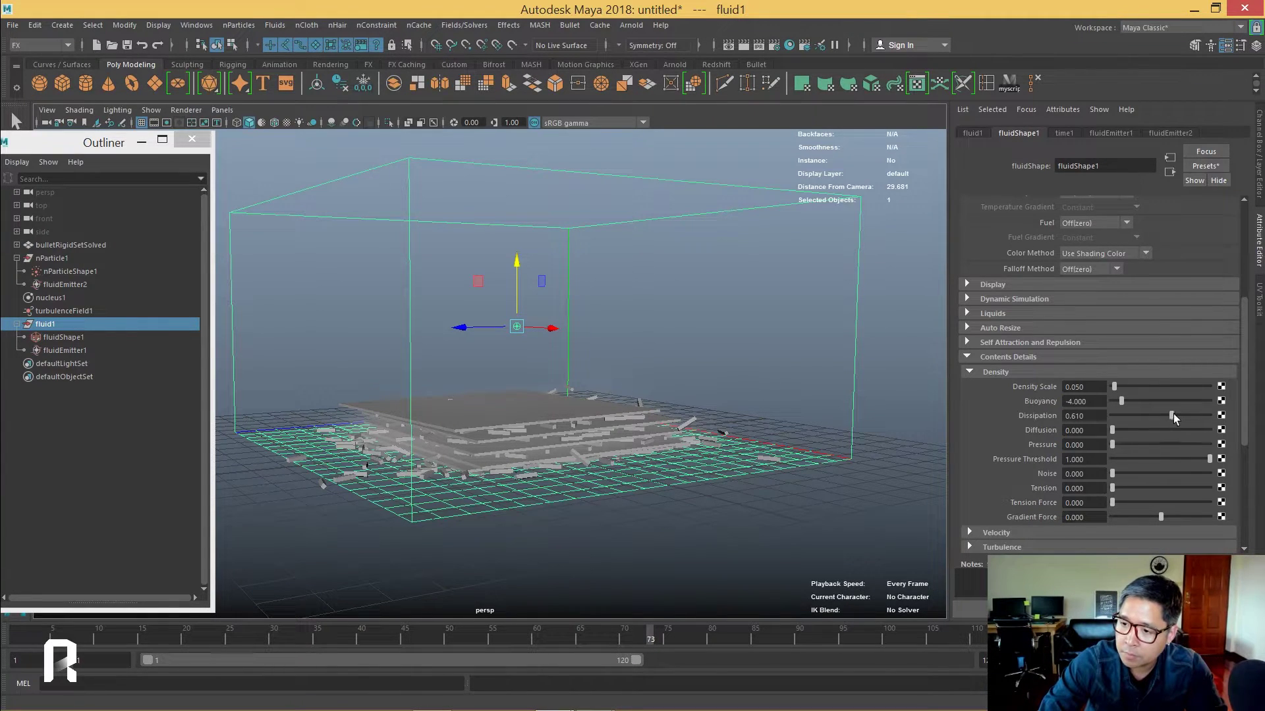
left_click_drag(1171, 416, 1153, 416)
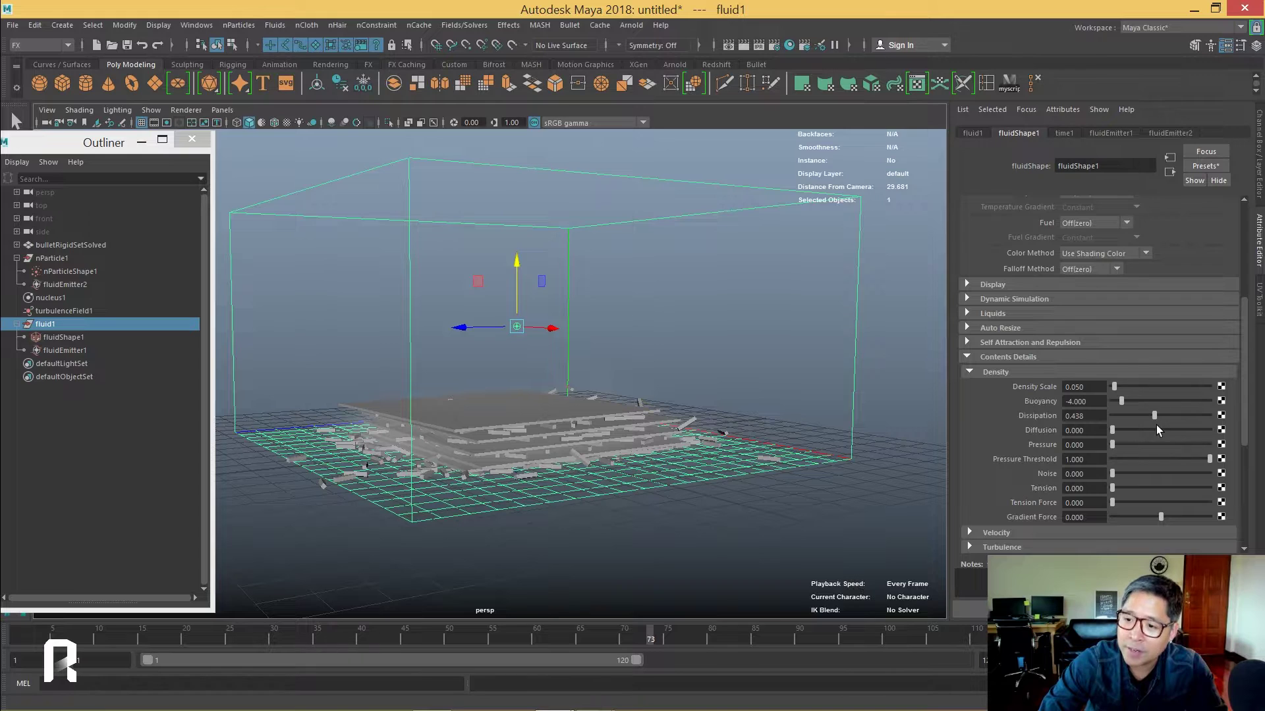
scroll(1073, 452, "down", 3)
left_click(995, 455)
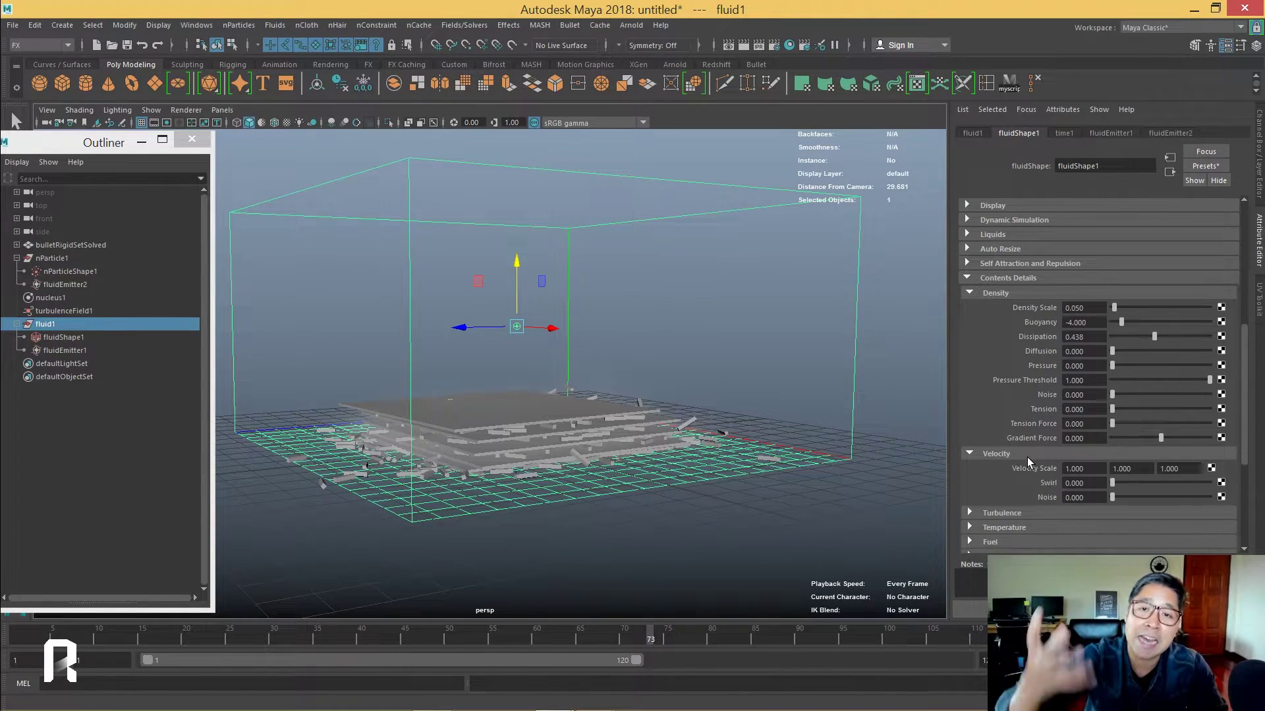
- Set fluid1's velocity Swirl to 6 and Noise to 0.075, then rewind to frame 1
left_click_drag(1112, 483, 1180, 486)
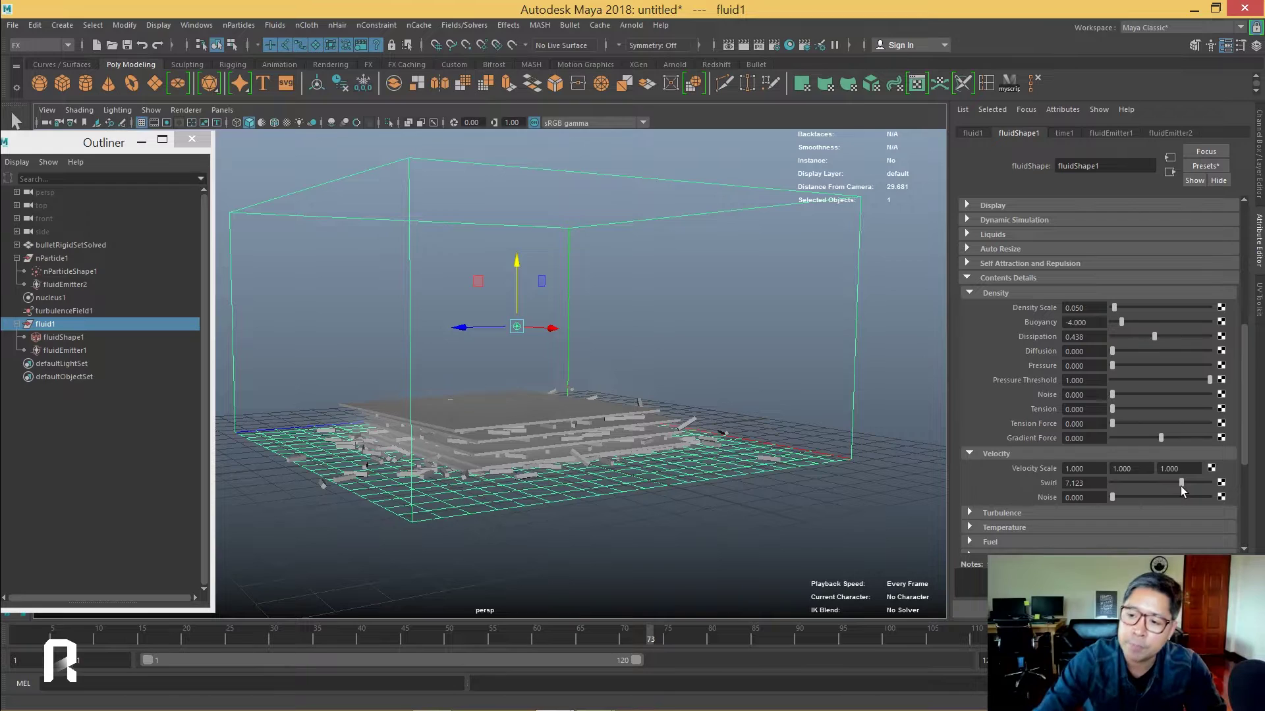
left_click(1164, 483)
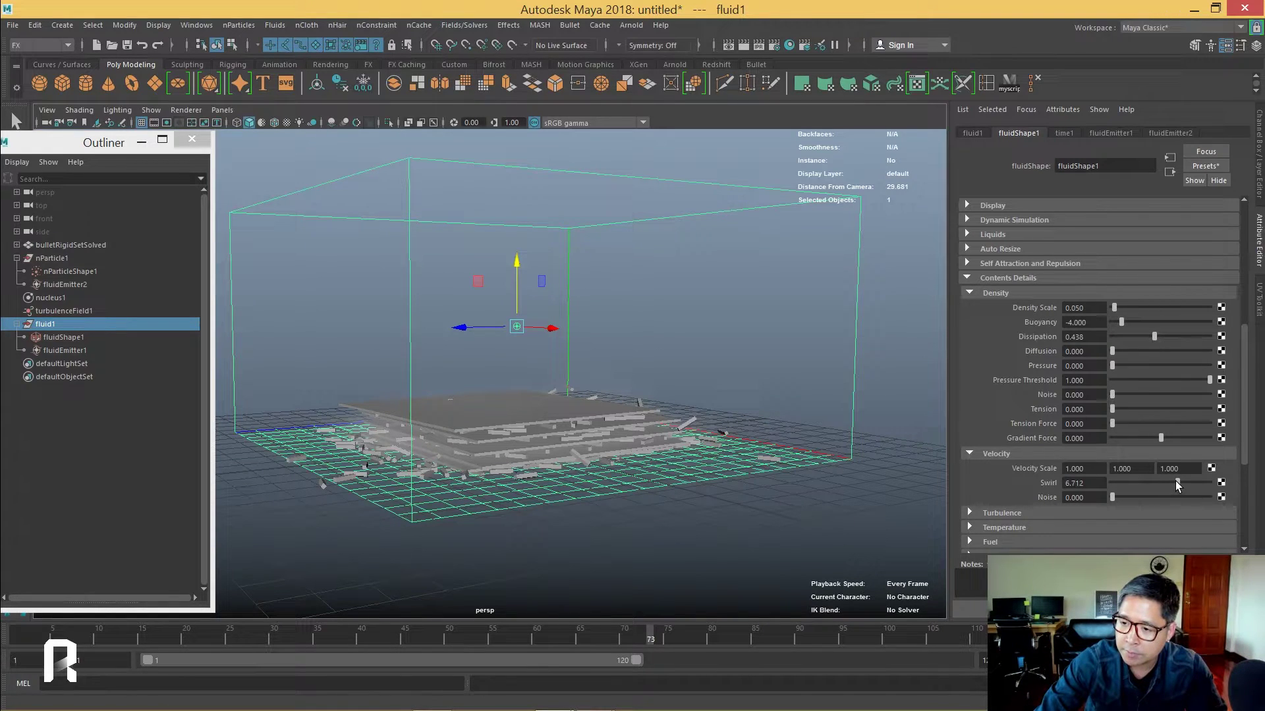
double_click(1083, 483)
type("6")
key("Return")
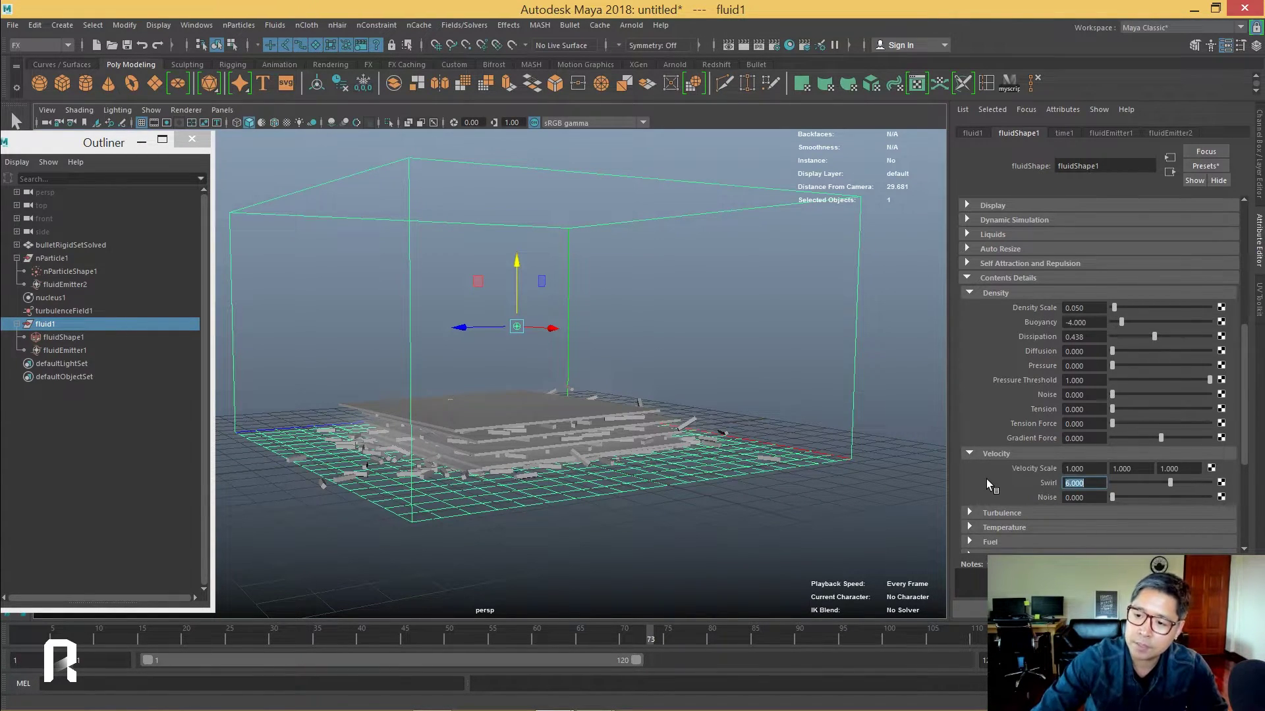
left_click_drag(1124, 499, 1118, 498)
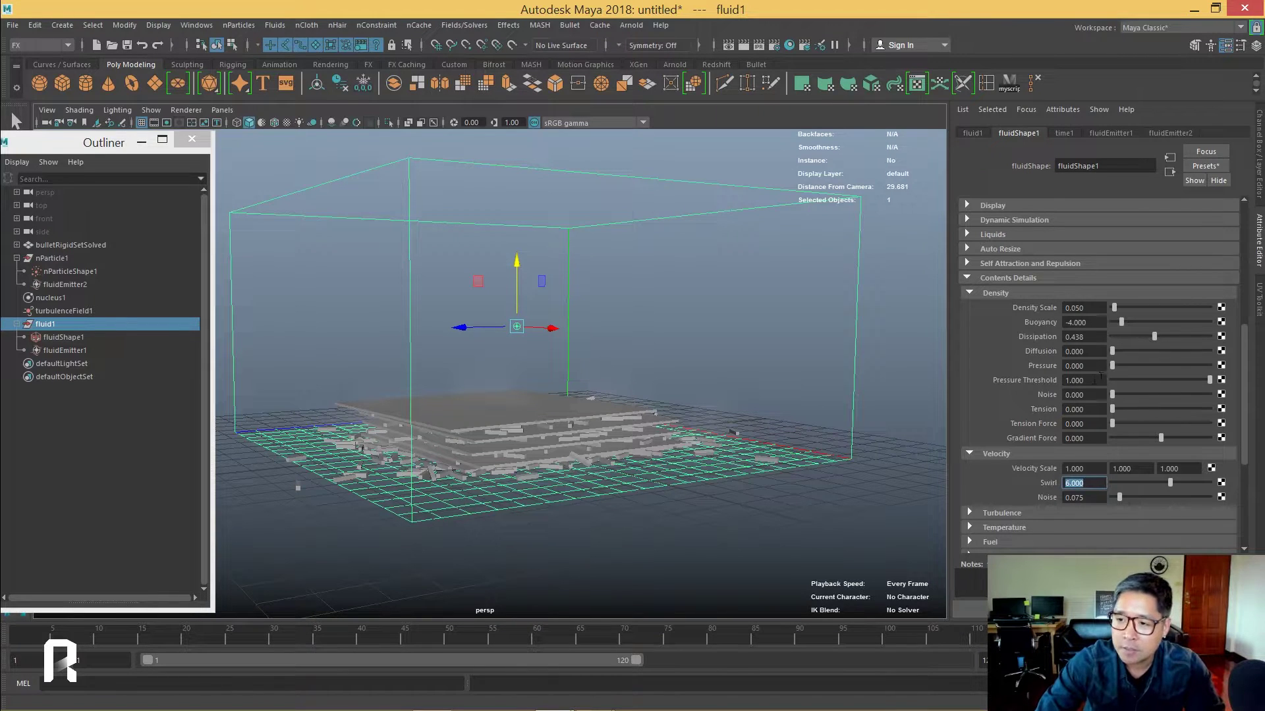
key("Return")
left_click_drag(644, 438, 677, 334, "alt")
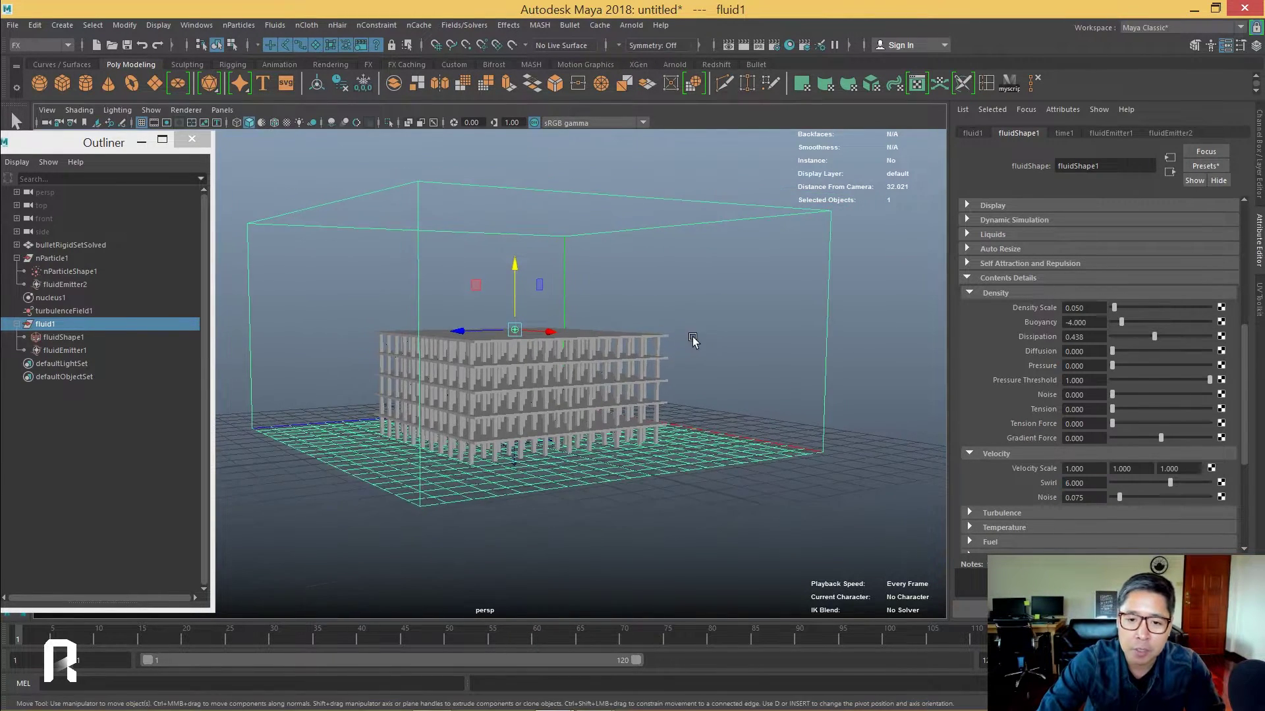
scroll(1116, 335, "up", 5)
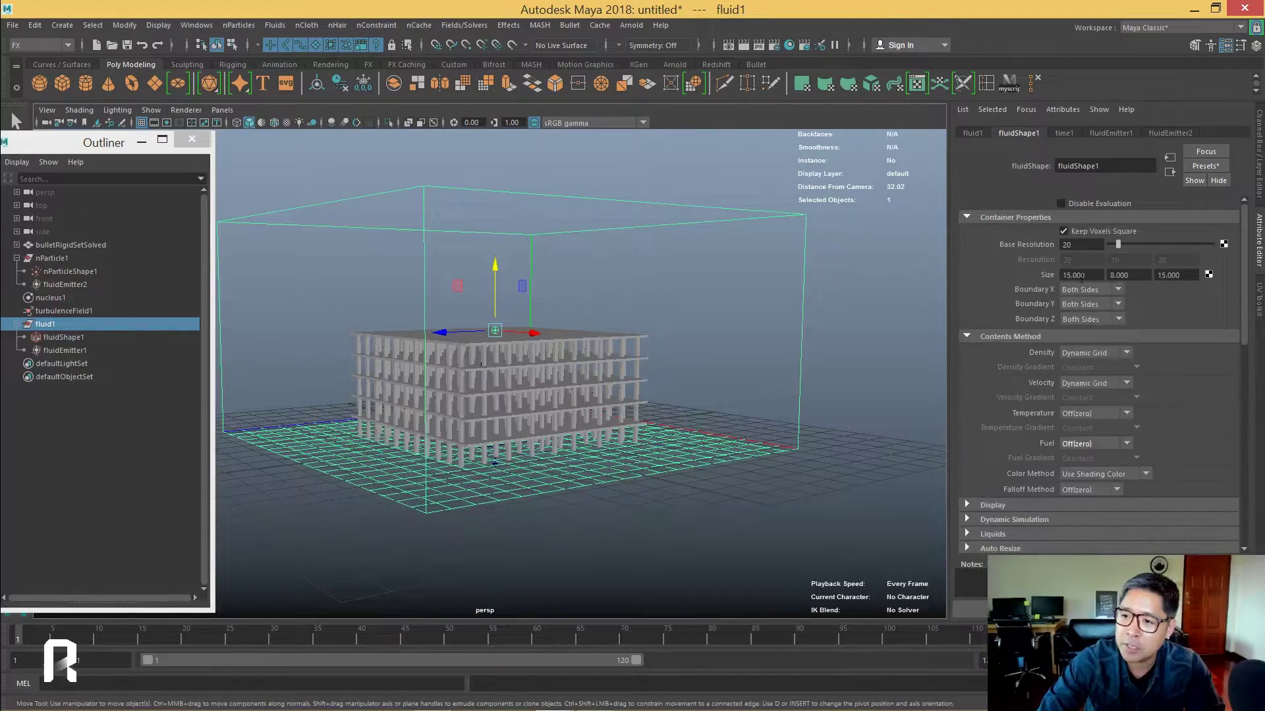
- Close the Outliner and raise fluid1's Base Resolution to 150, passing through 30
left_click(192, 139)
left_click_drag(550, 291, 602, 305, "alt")
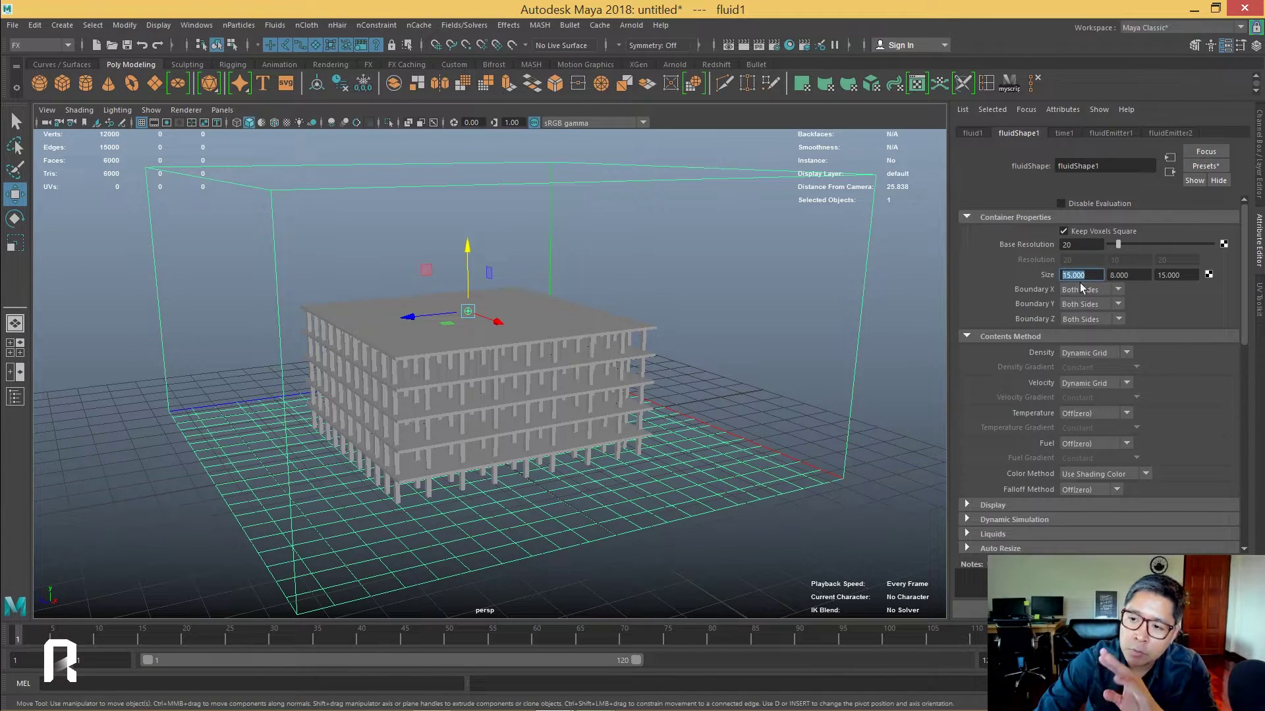
type("30")
key("Return")
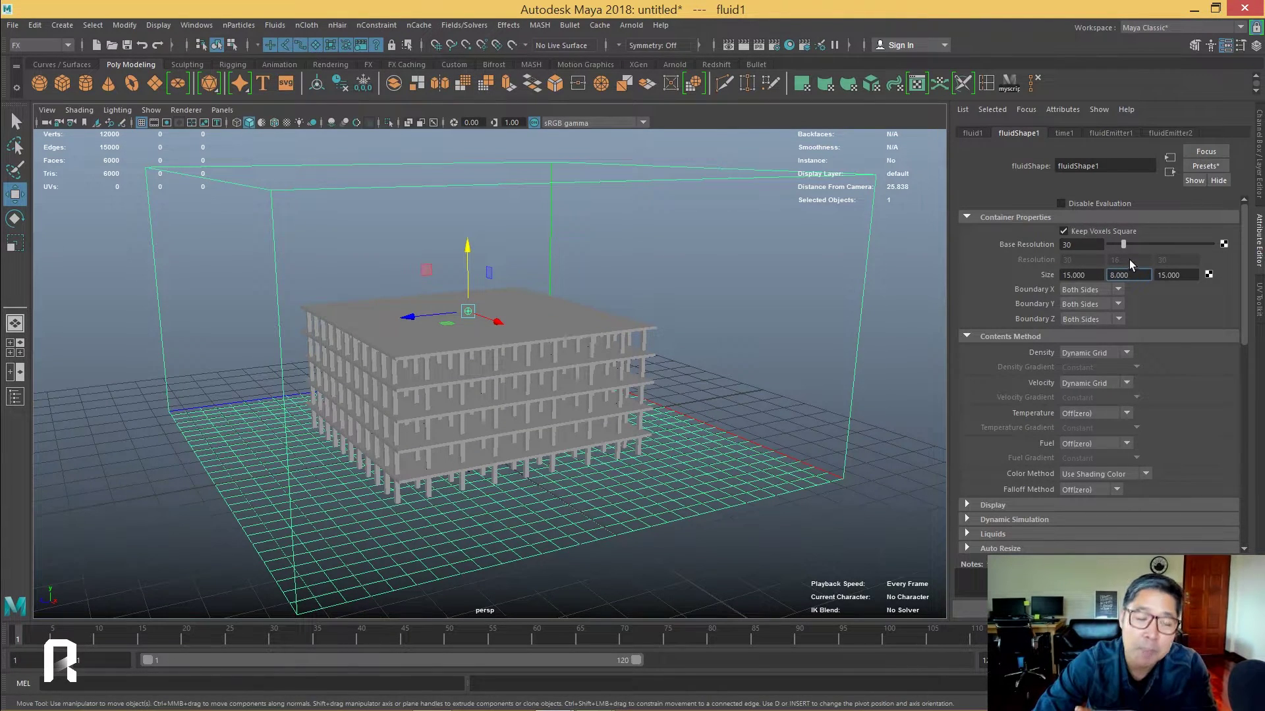
left_click_drag(1094, 274, 971, 277)
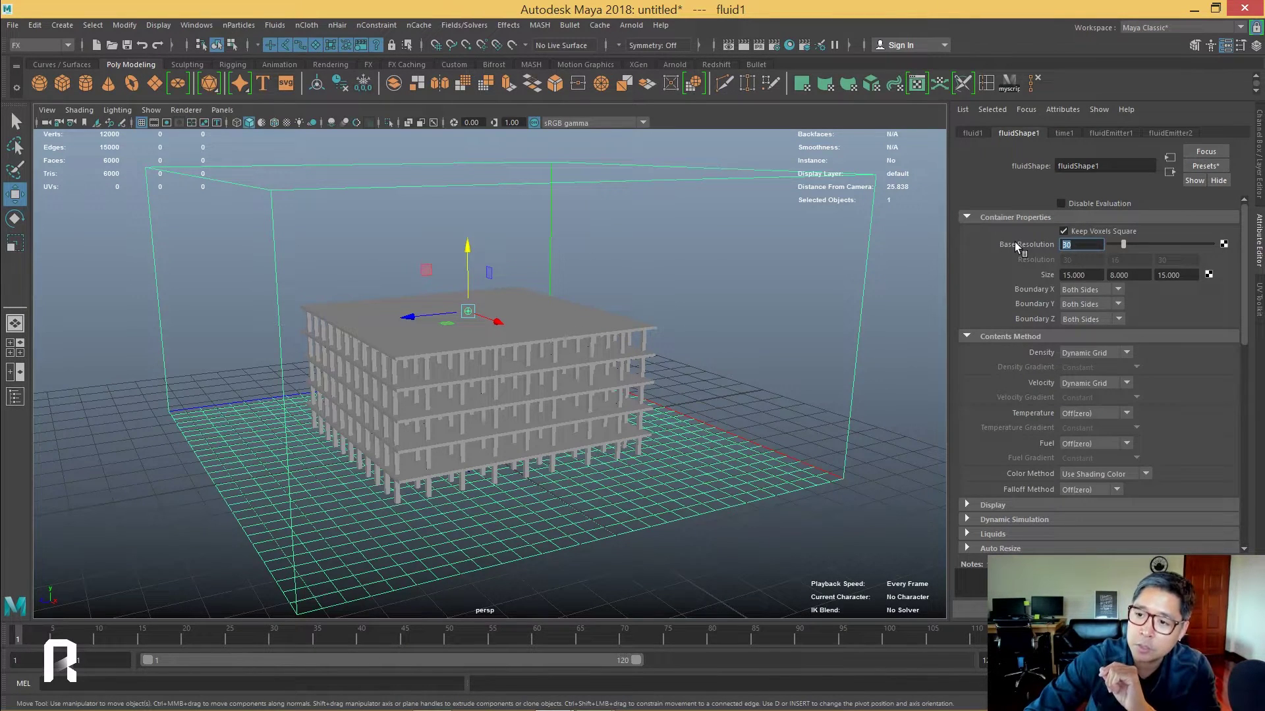
type("150")
key("Return")
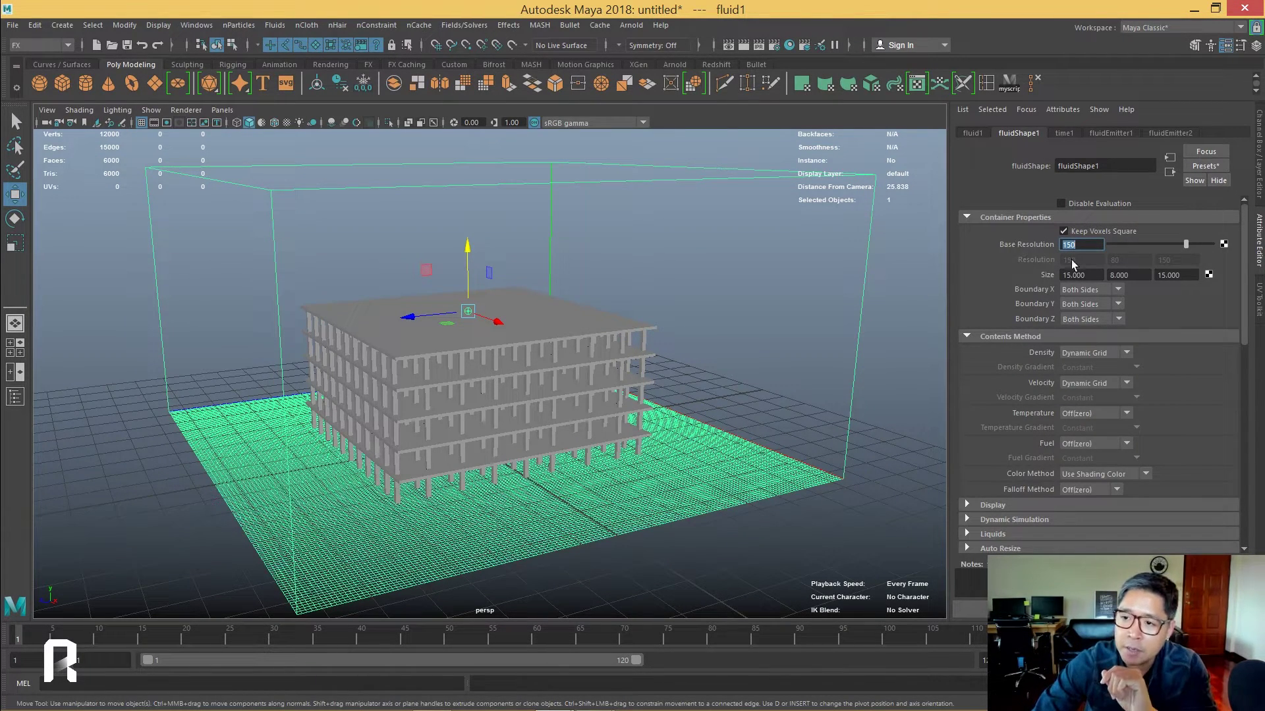
key("Tab")
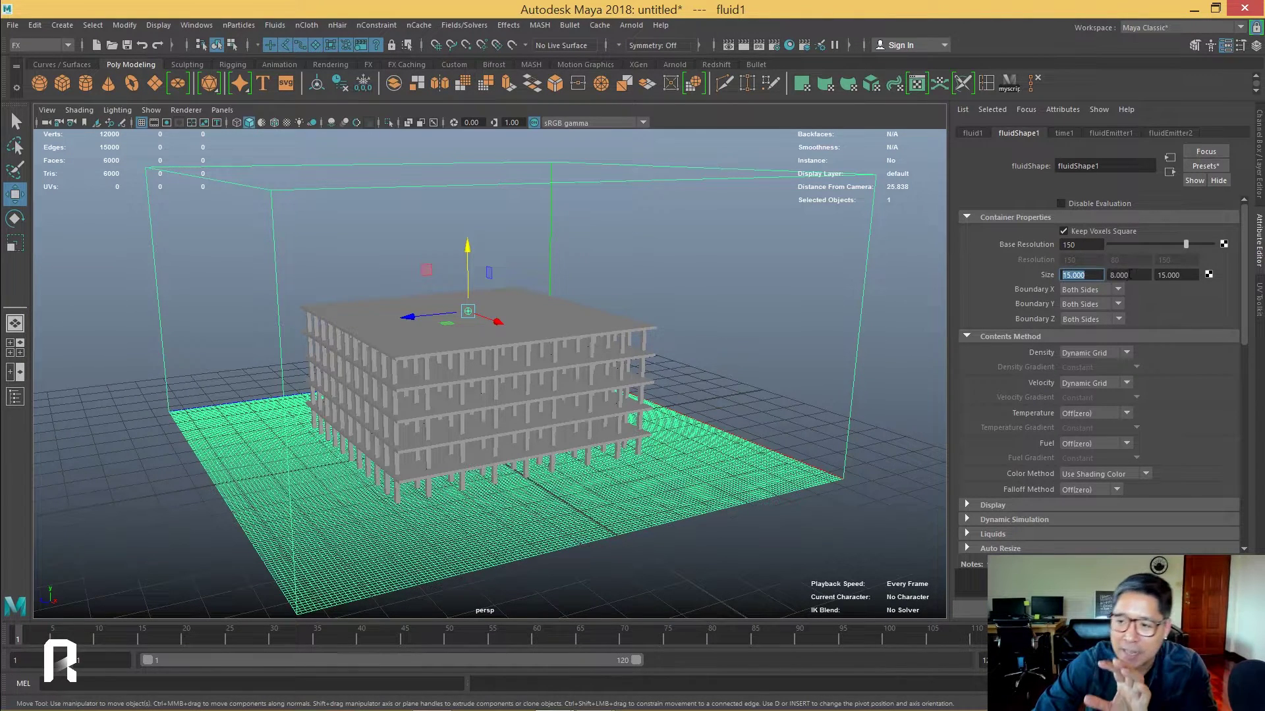
left_click(1144, 279)
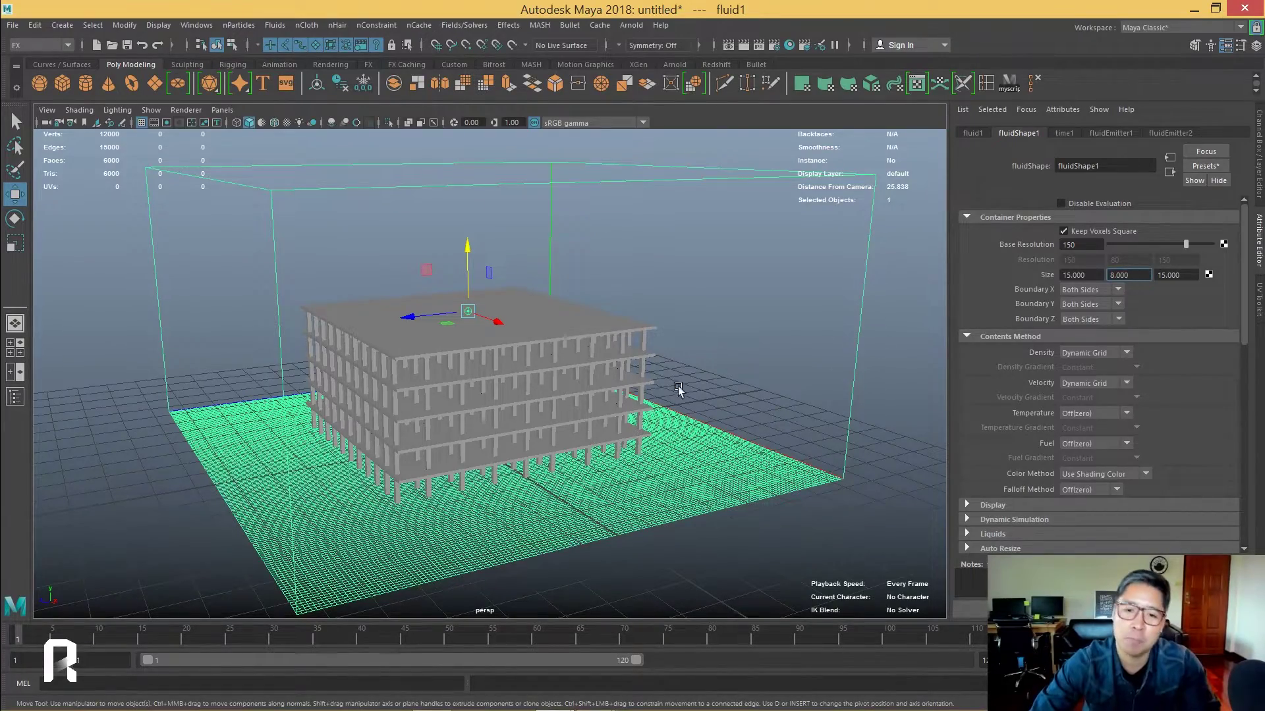
mouse_move(678, 389)
left_mouse_down("alt")
mouse_move(627, 389)
mouse_move(606, 373)
mouse_move(653, 381)
left_mouse_up("alt")
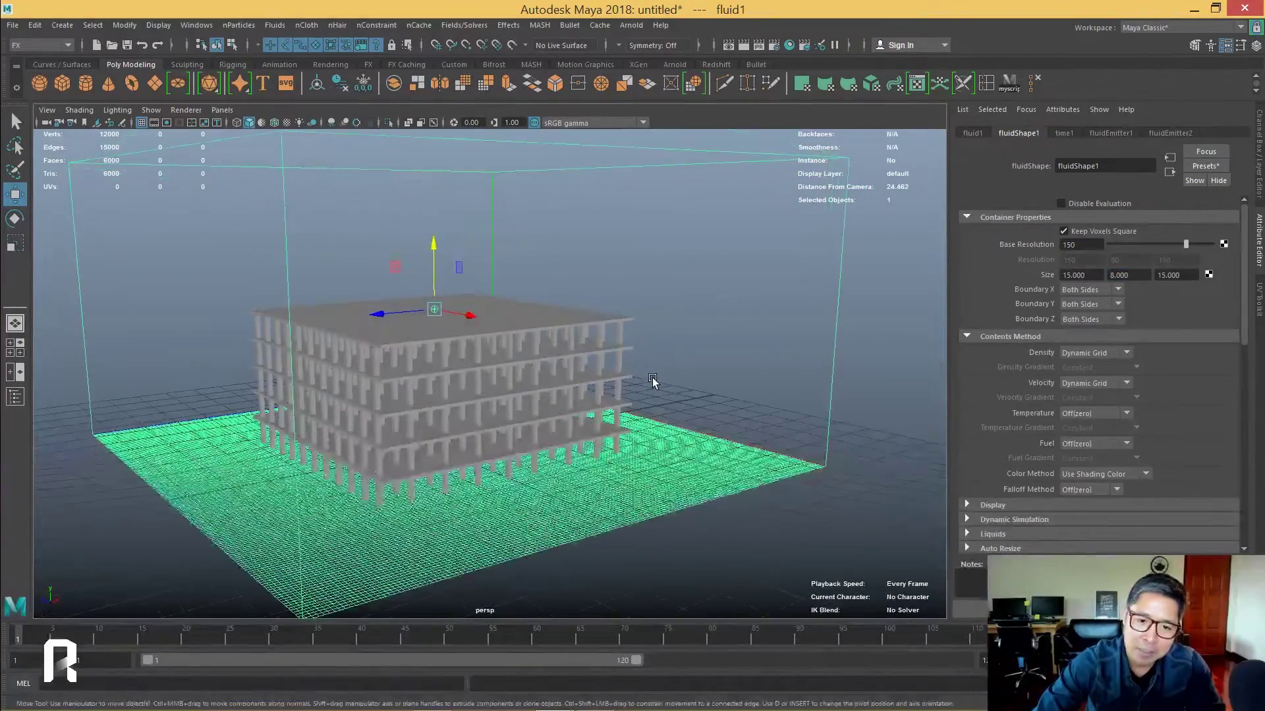
scroll(671, 389, "up", 2)
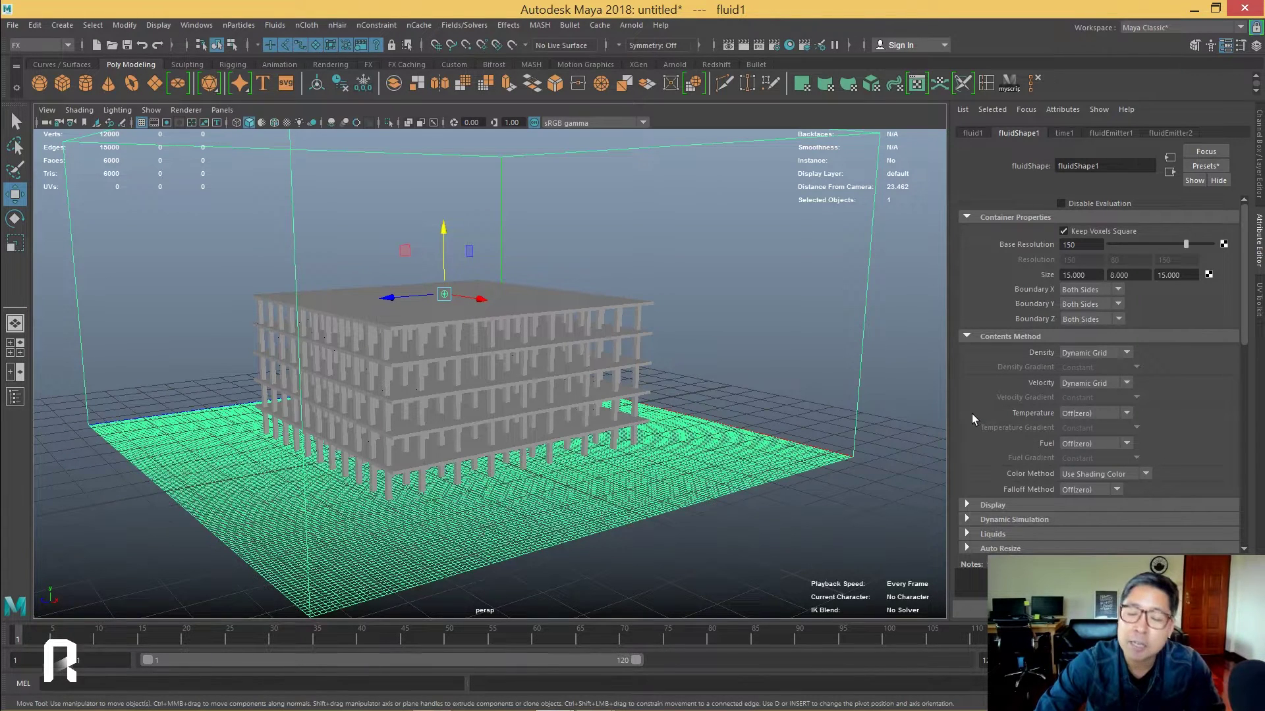
- Expand fluid1's Lighting section to reveal its Self Shadow and shadow opacity settings
scroll(975, 302, "down", 5)
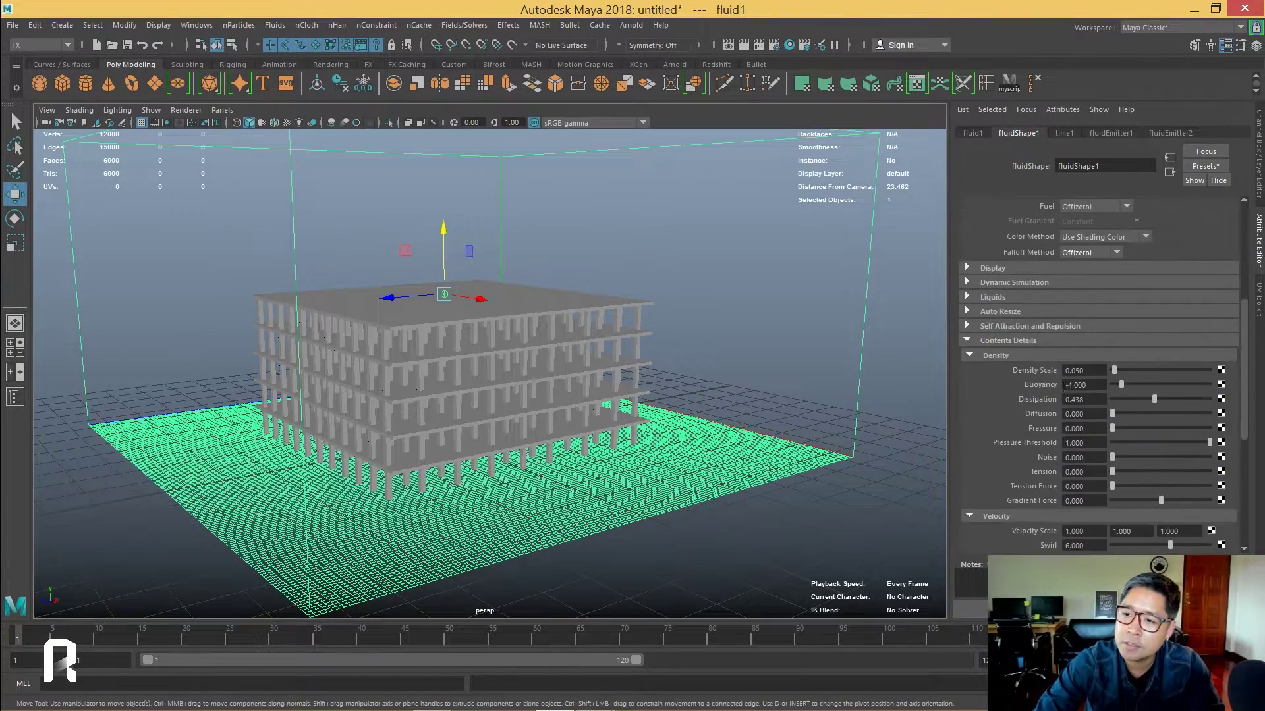
scroll(1064, 404, "down", 5)
left_click(995, 459)
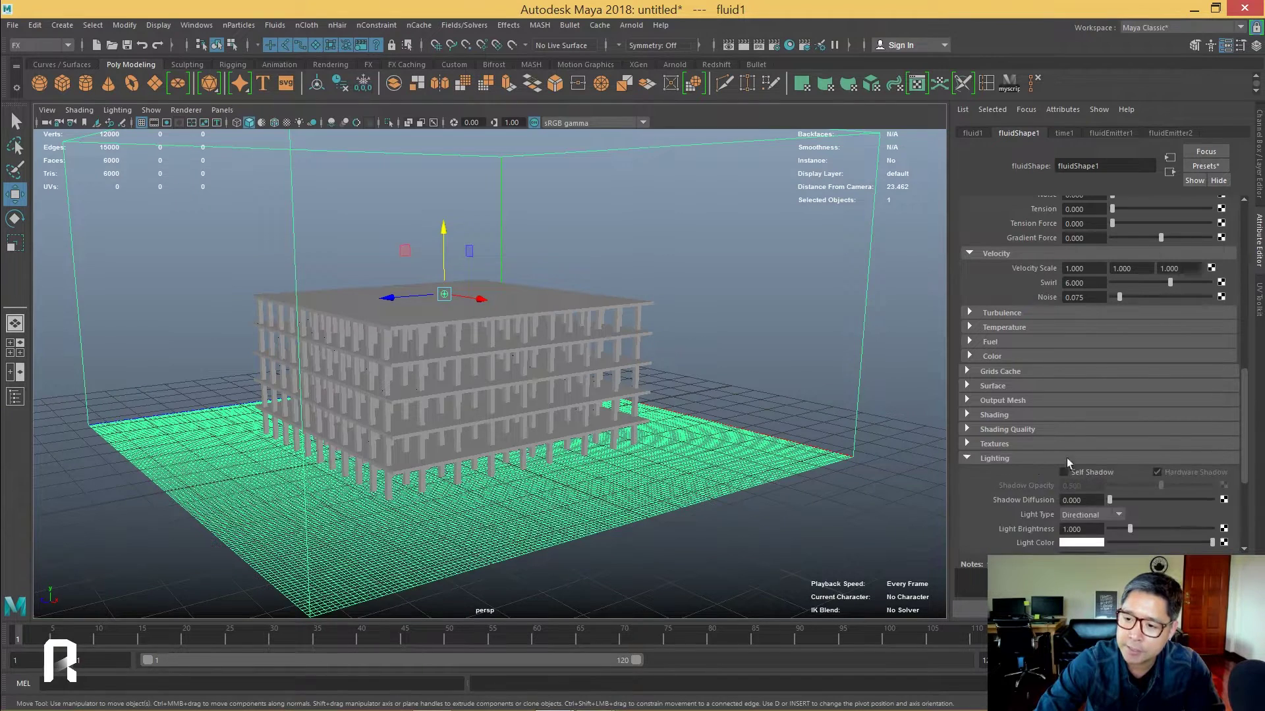
scroll(1066, 457, "down", 1)
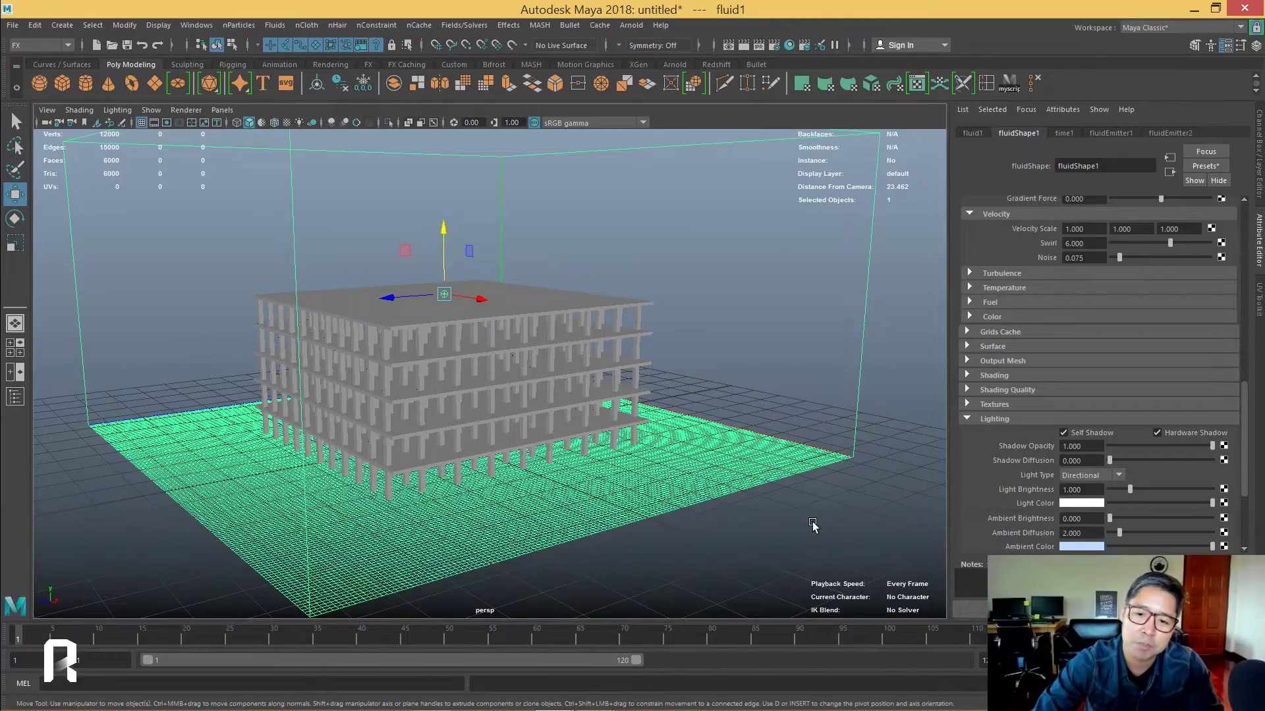
mouse_move(812, 525)
left_mouse_down("alt")
mouse_move(583, 361)
mouse_move(602, 364)
left_mouse_up("alt")
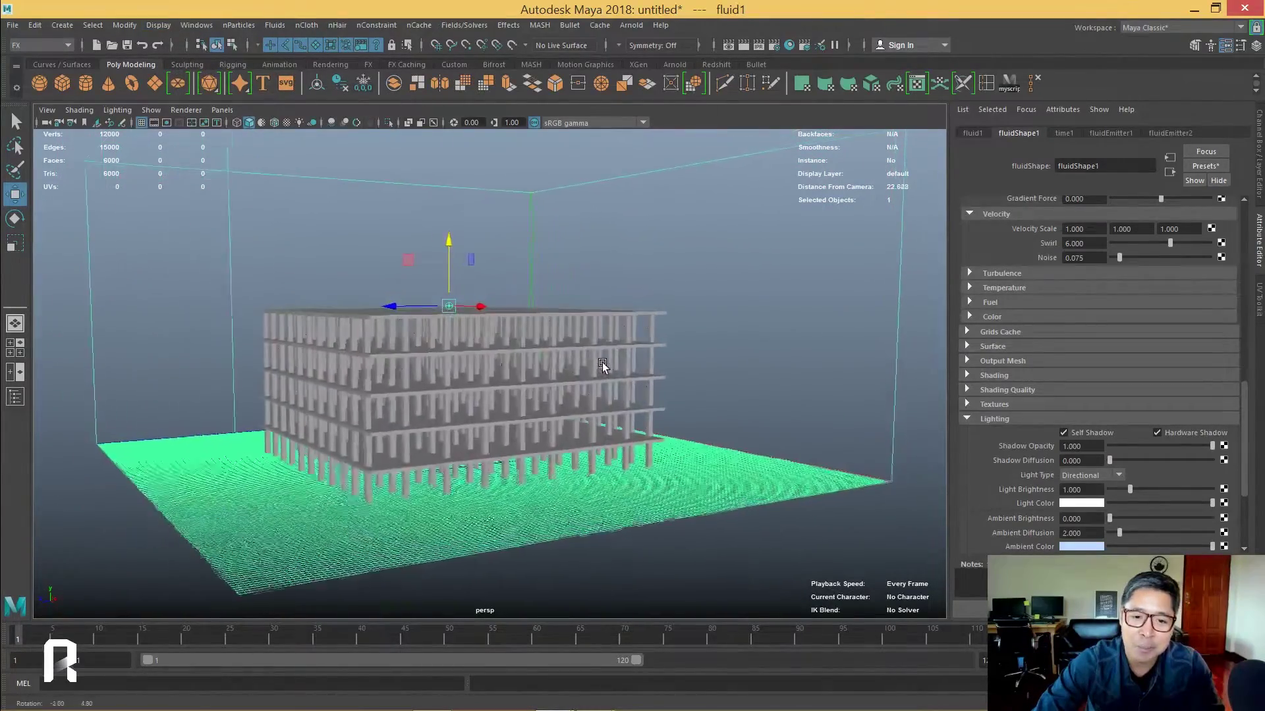
scroll(603, 359, "up", 3)
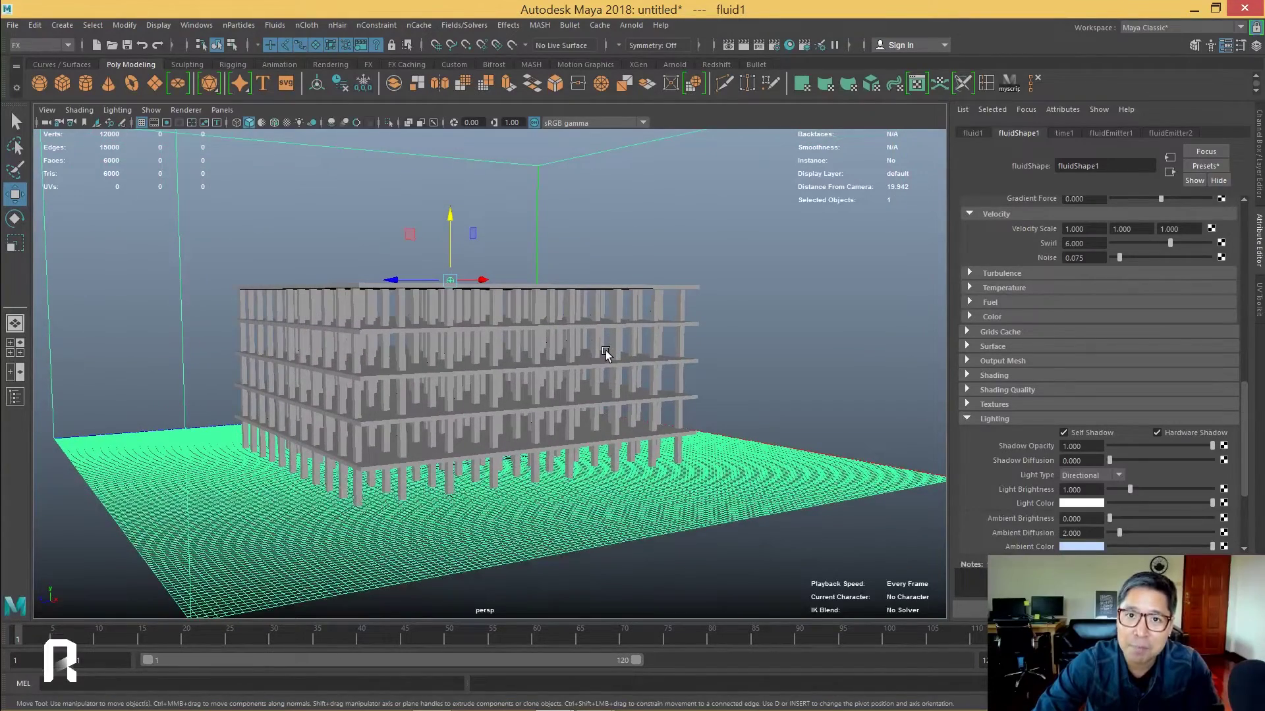